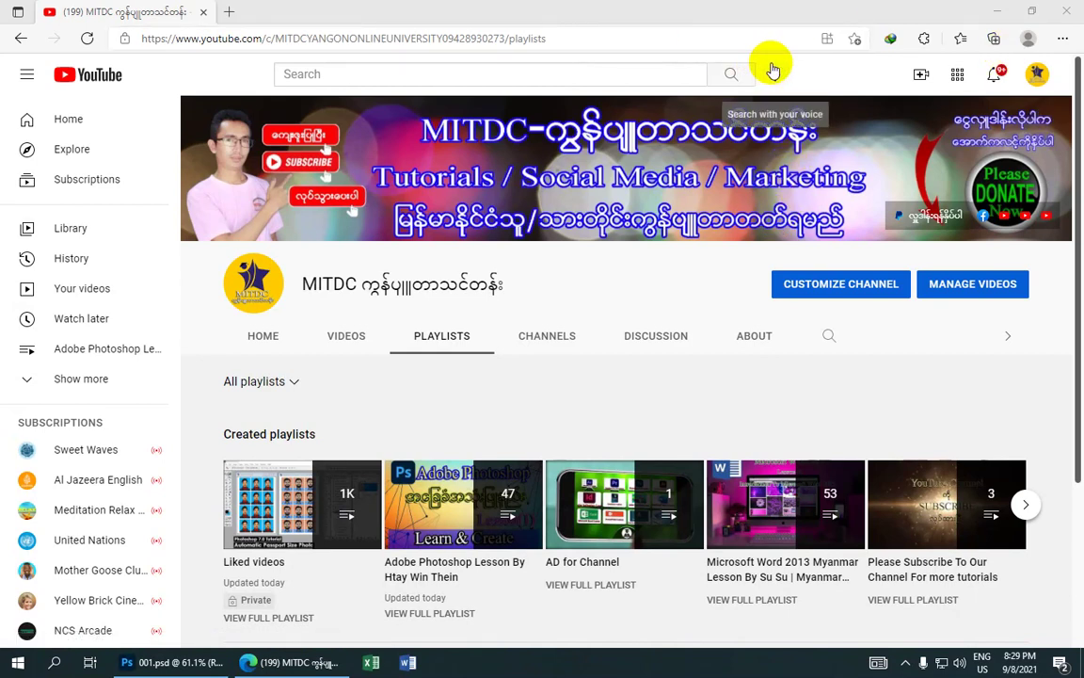
- Minimize the YouTube browser to bring the 001.psd wedding composite back into view
left_click(999, 13)
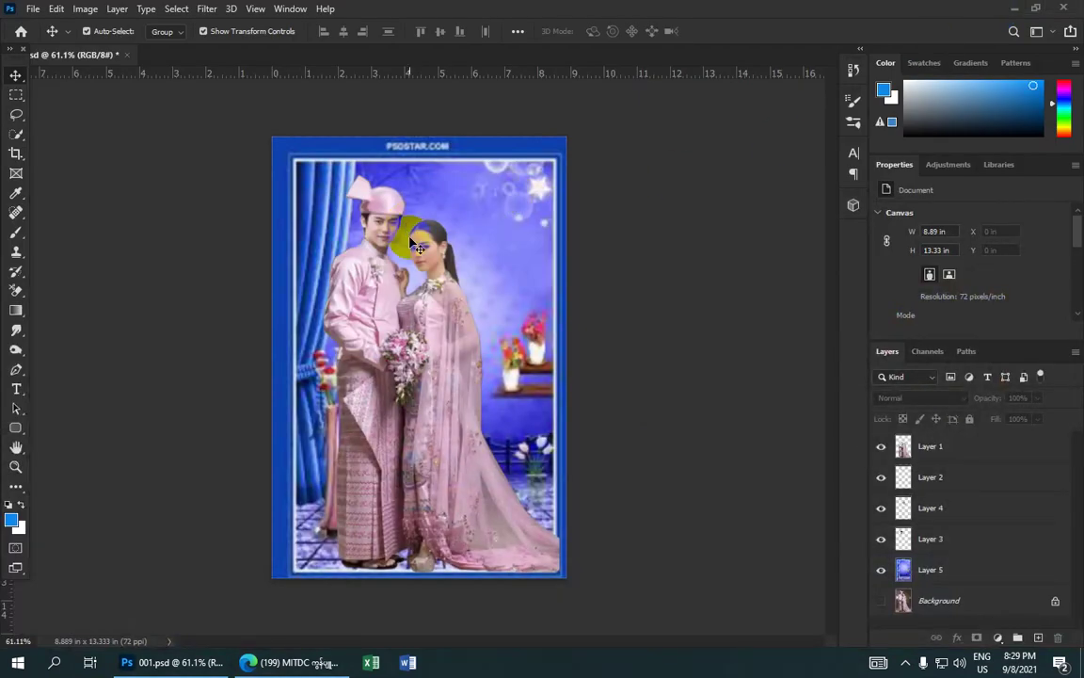
- Adjust the zoom on the 001.psd composite and bring up the File menu
scroll(414, 229, "down", 2)
scroll(386, 211, "up", 2)
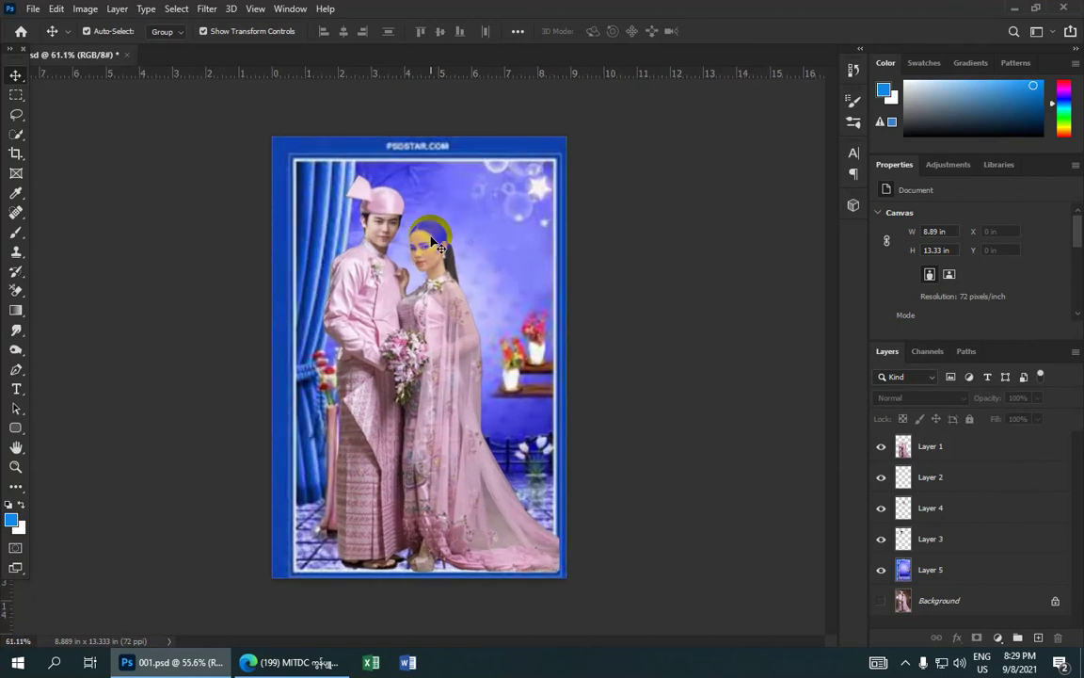
scroll(443, 169, "up", 1)
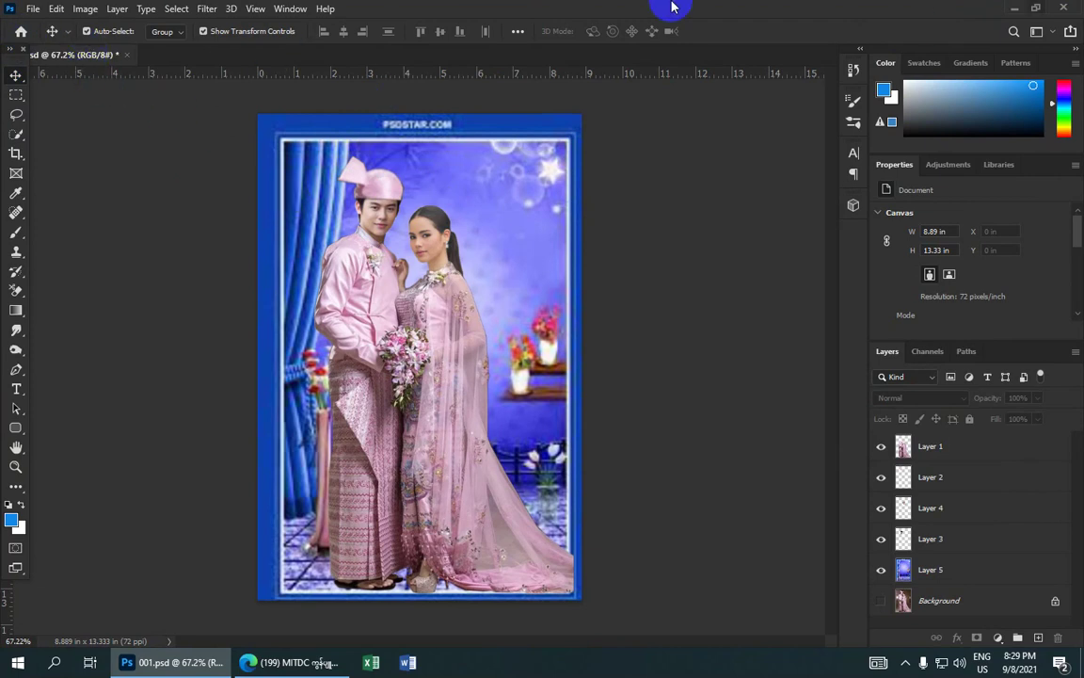
left_click(32, 8)
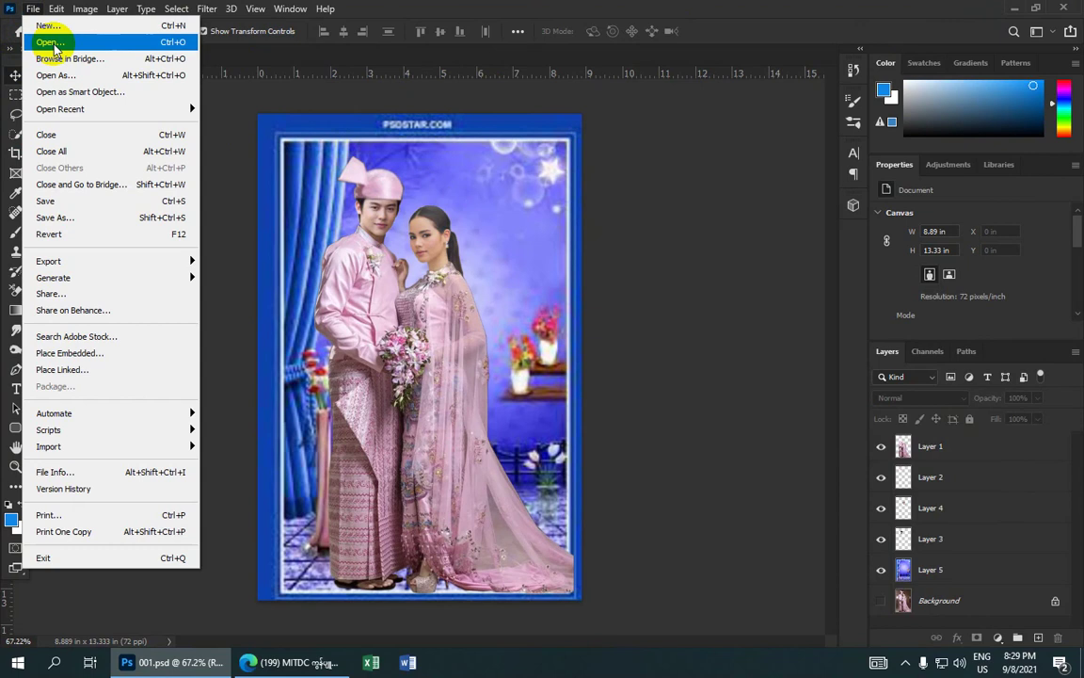
- Open 02.psd, both portrait JPGs and download.jpg together from 57 Myanmar Wedding Dress
left_click(50, 42)
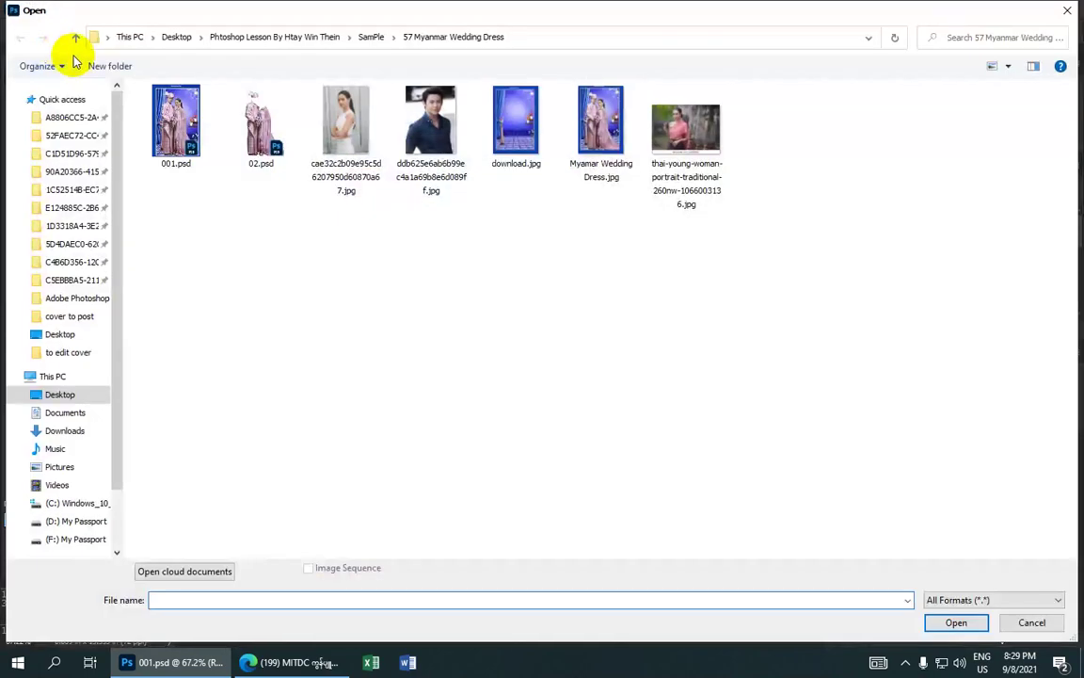
left_click(75, 40)
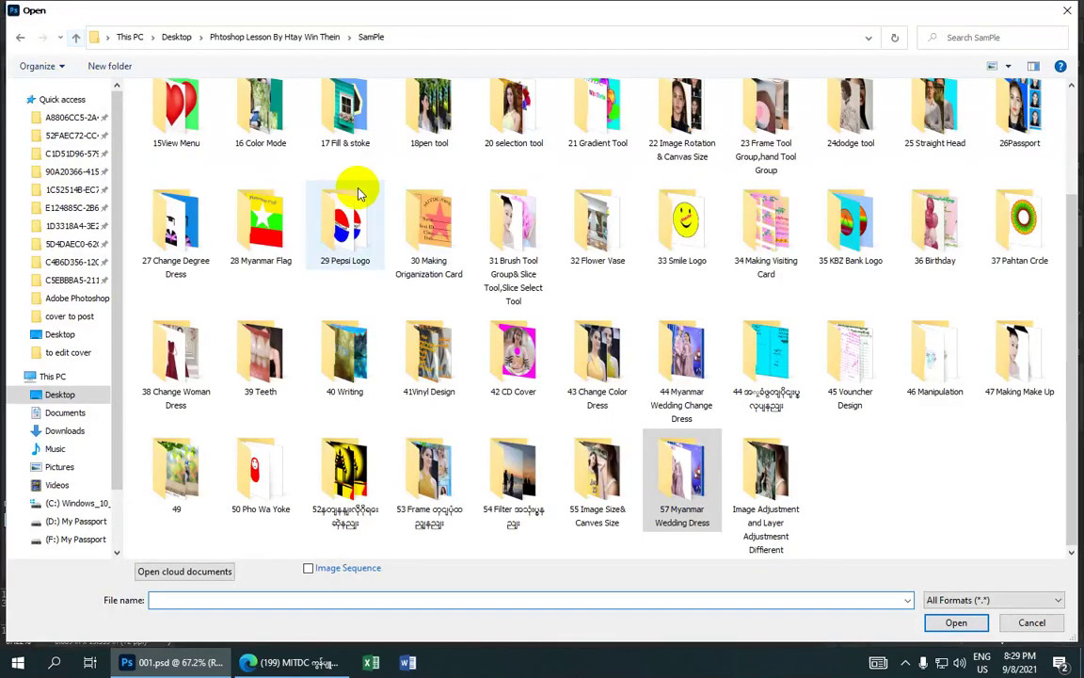
double_click(686, 483)
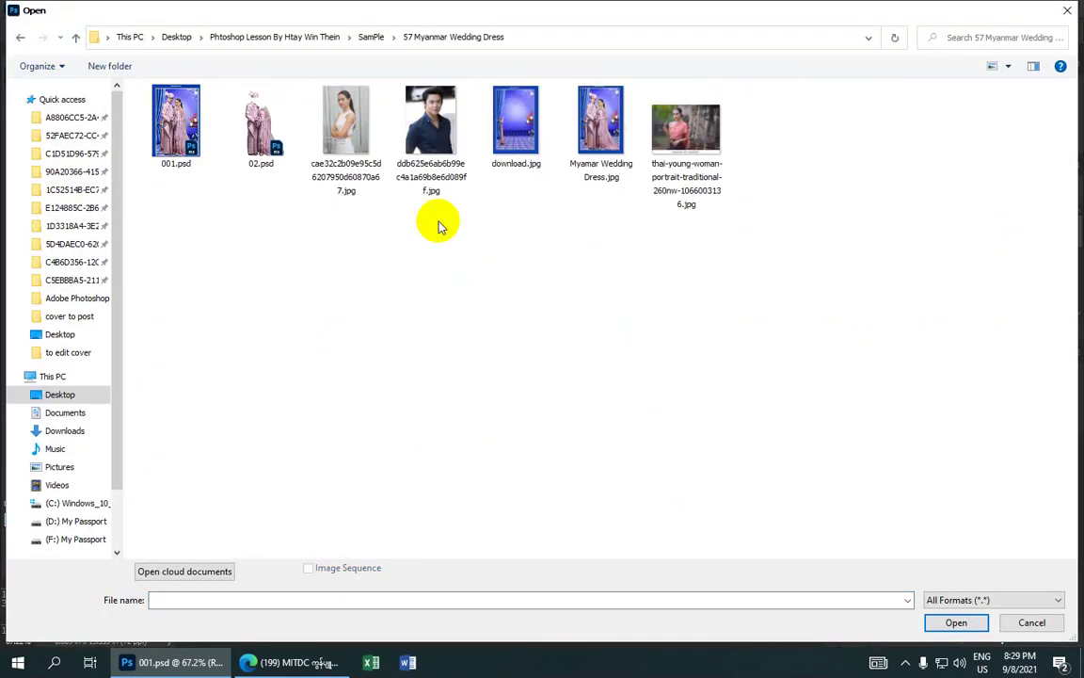
left_click(259, 122)
left_click(344, 113, "ctrl")
left_click(431, 113, "ctrl")
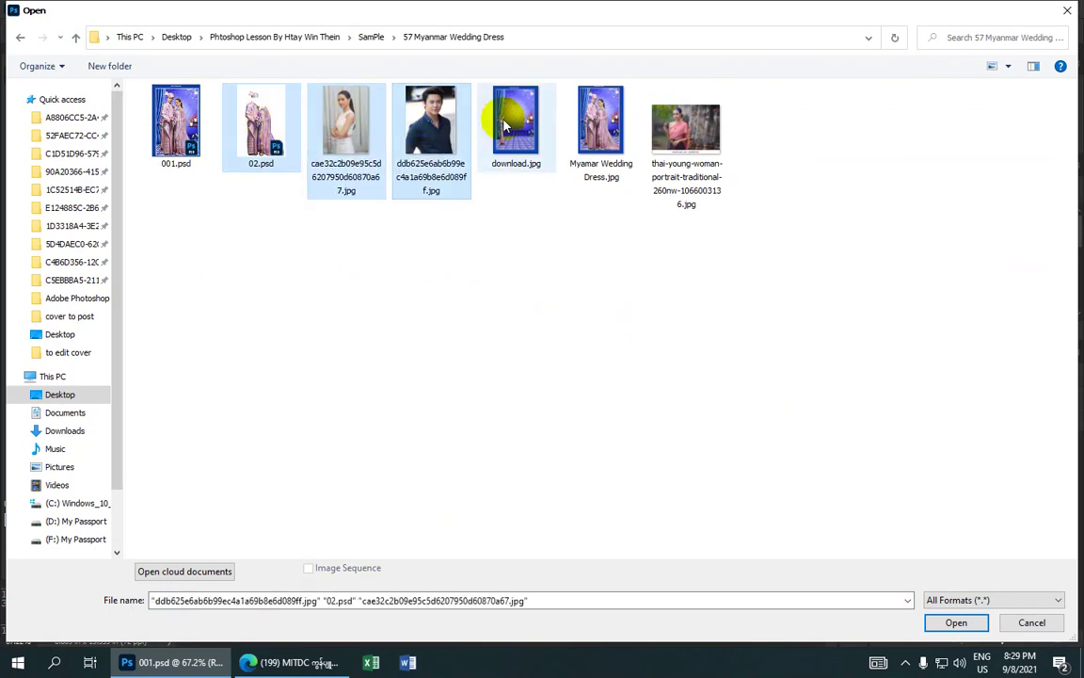
left_click(505, 126, "ctrl")
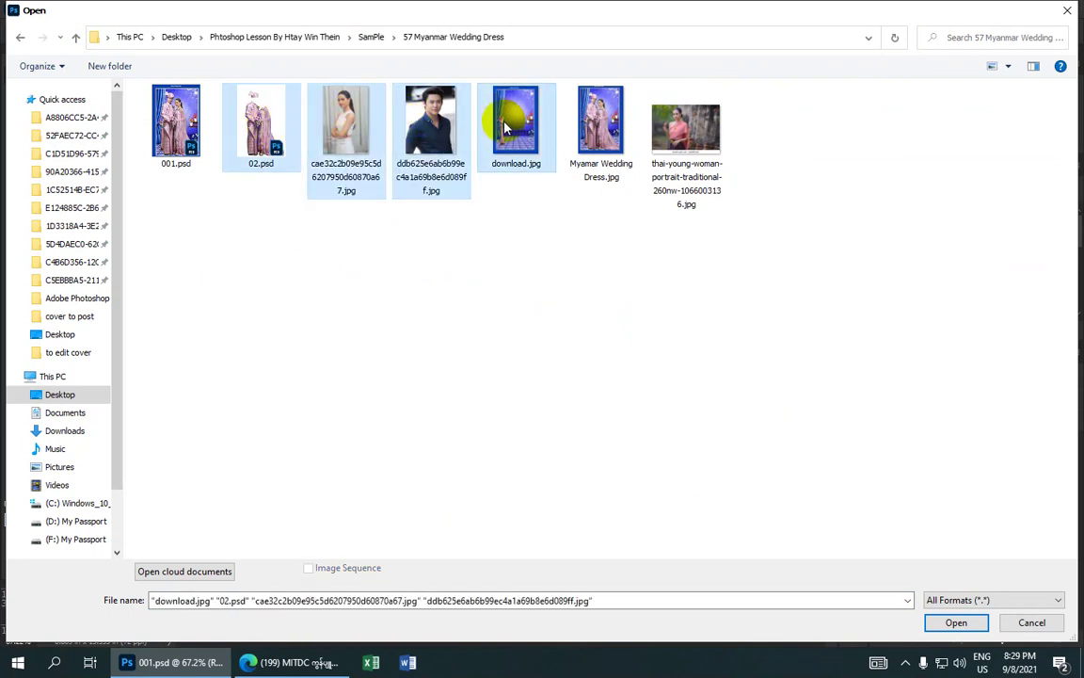
left_click(932, 626)
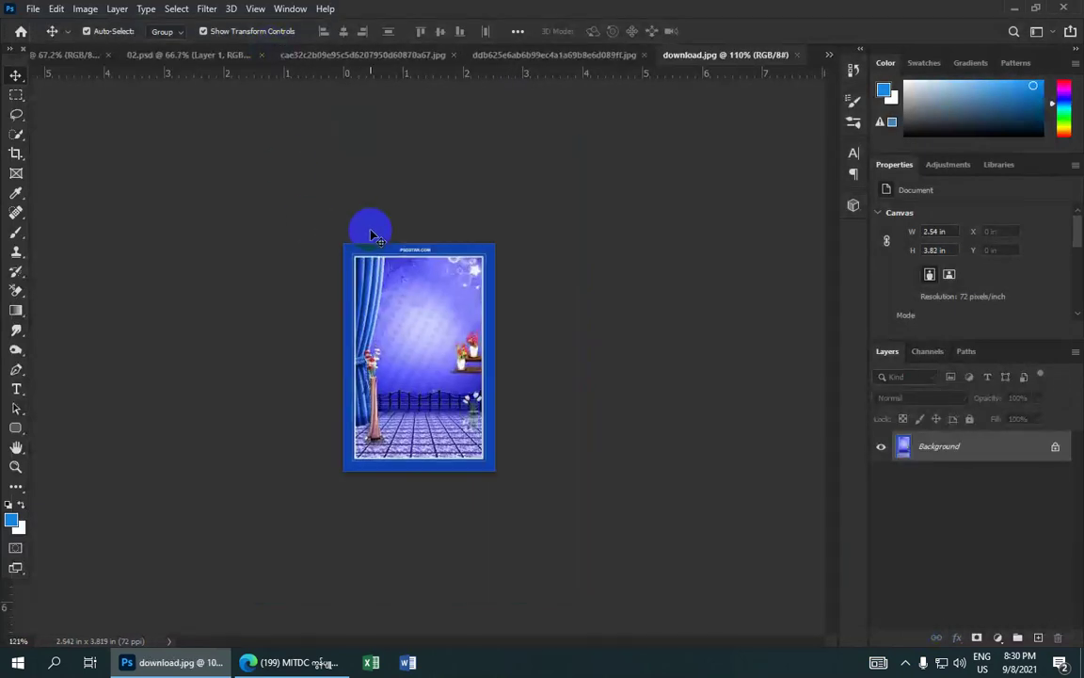
- Cycle through the document tabs, ending on the groom's ddb625…jpg portrait
left_click(562, 57)
left_click(295, 54)
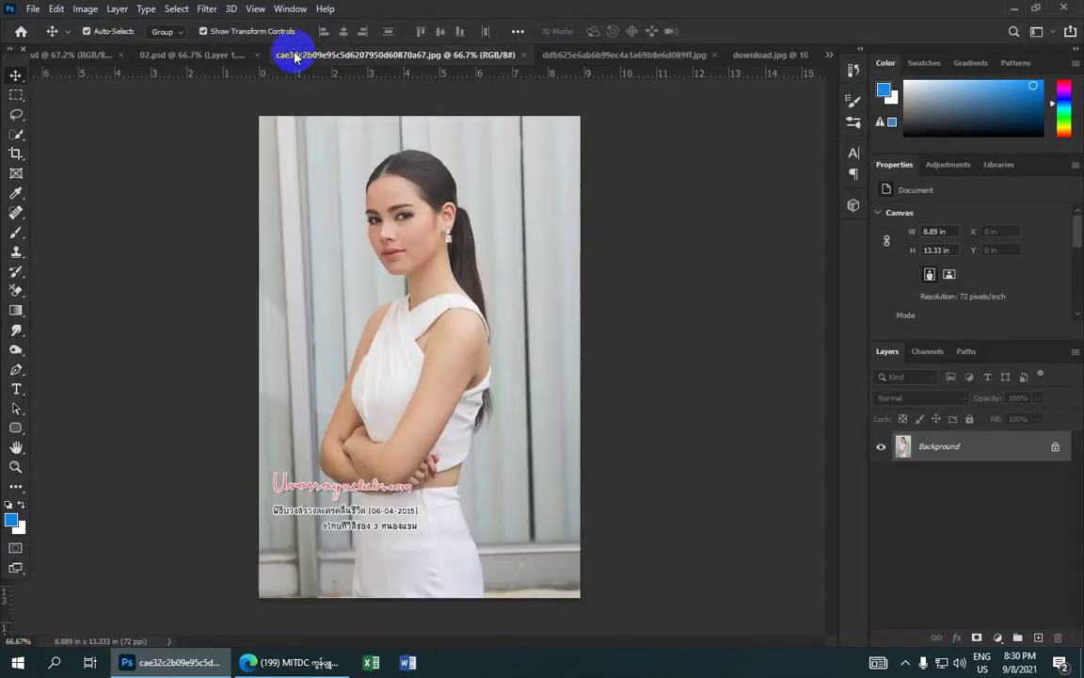
left_click(202, 55)
left_click(522, 55)
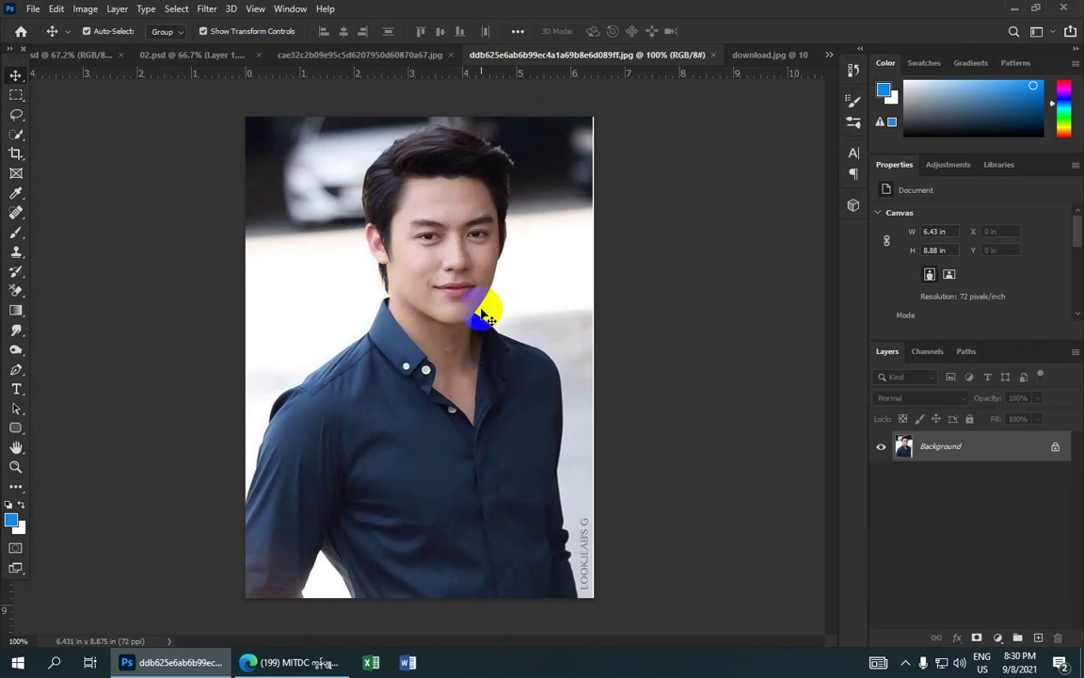
- Select the standard Pen Tool and zoom in on the groom's portrait
left_click(16, 356)
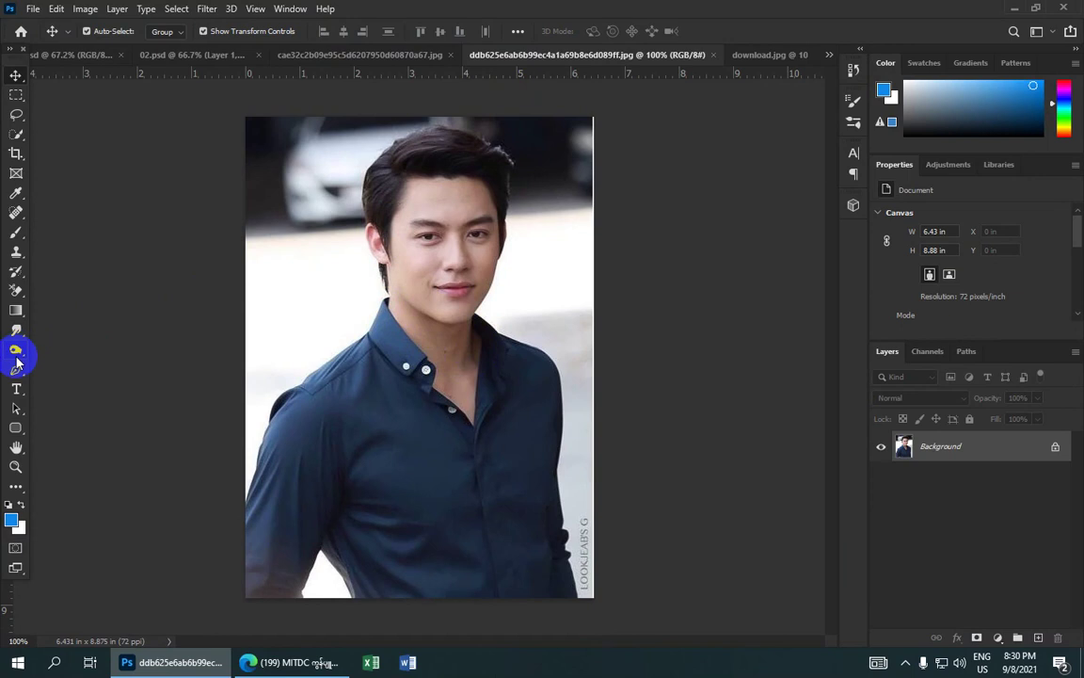
left_click(16, 367)
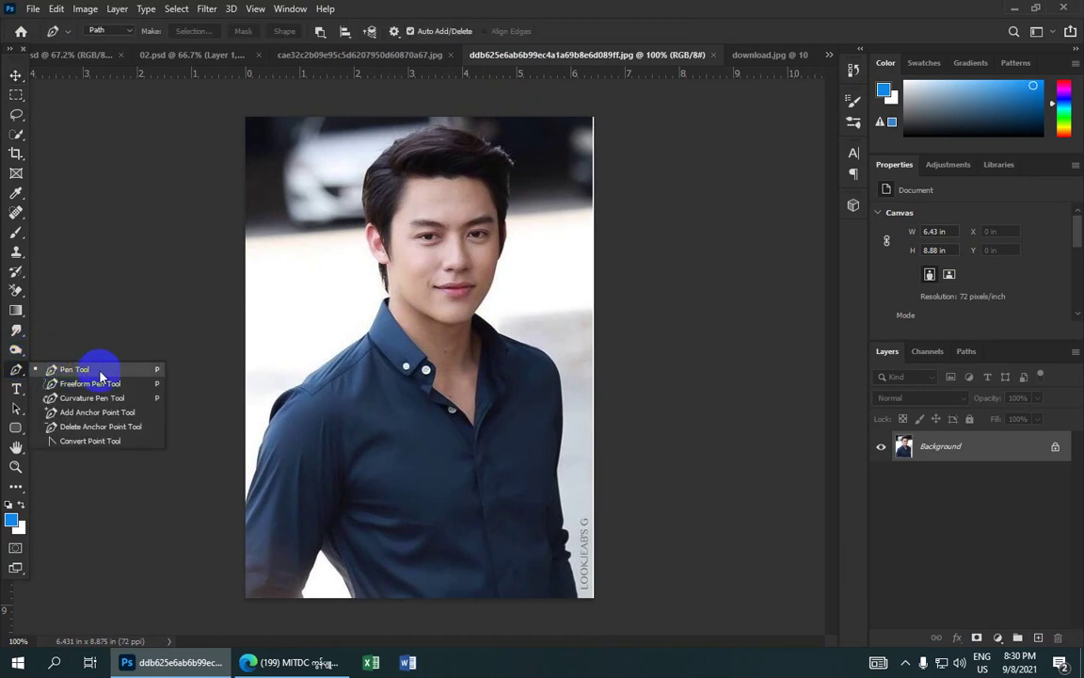
left_click(101, 373)
scroll(365, 313, "up", 1)
scroll(365, 312, "up", 3)
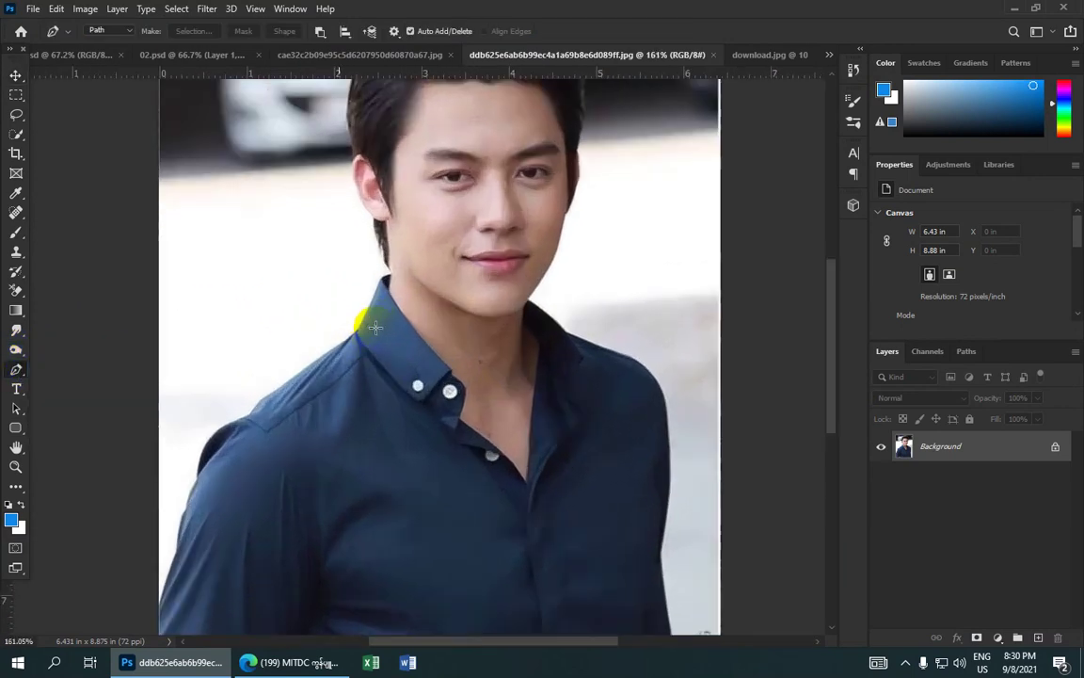
scroll(374, 327, "up", 1)
scroll(379, 323, "up", 1)
scroll(399, 307, "up", 1)
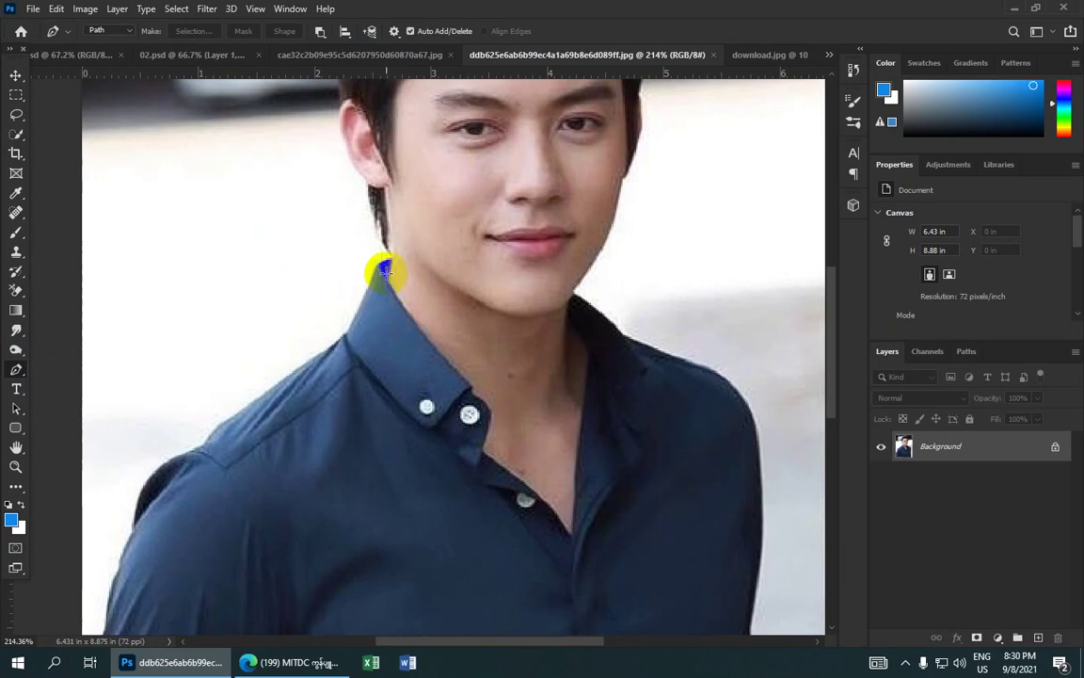
- Trace pen anchors up the edge of the groom's neck to below the ear
left_click(384, 282)
left_click(386, 259)
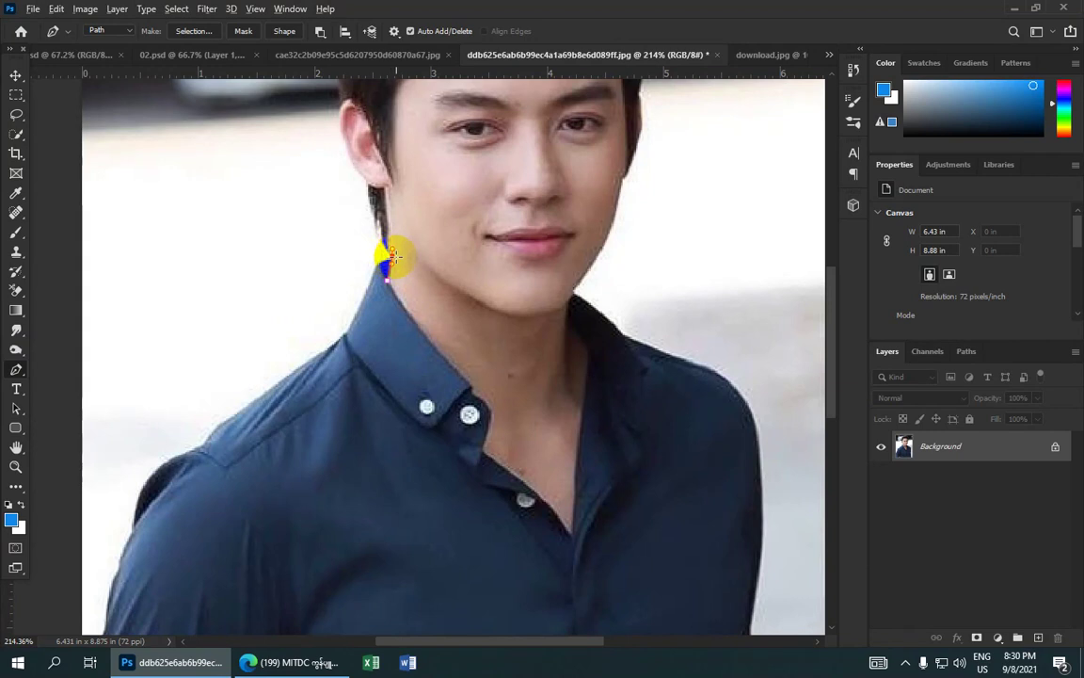
scroll(392, 254, "up", 2)
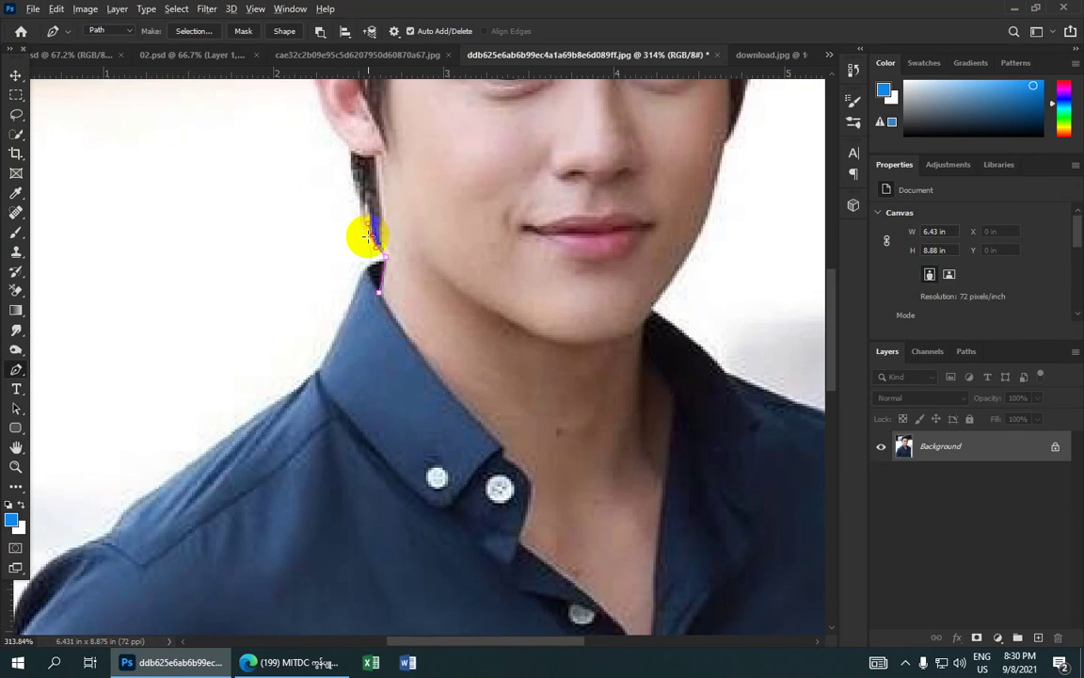
left_click(373, 234)
left_click(352, 192)
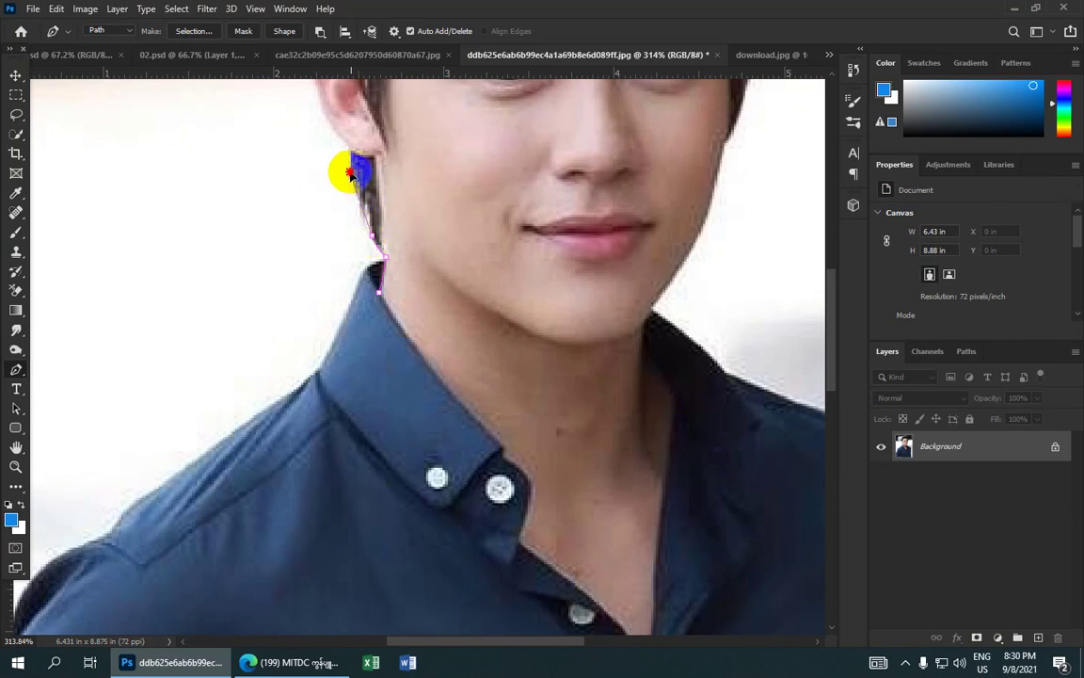
mouse_move(349, 155)
left_mouse_down()
mouse_move(346, 139)
mouse_move(351, 156)
left_mouse_up()
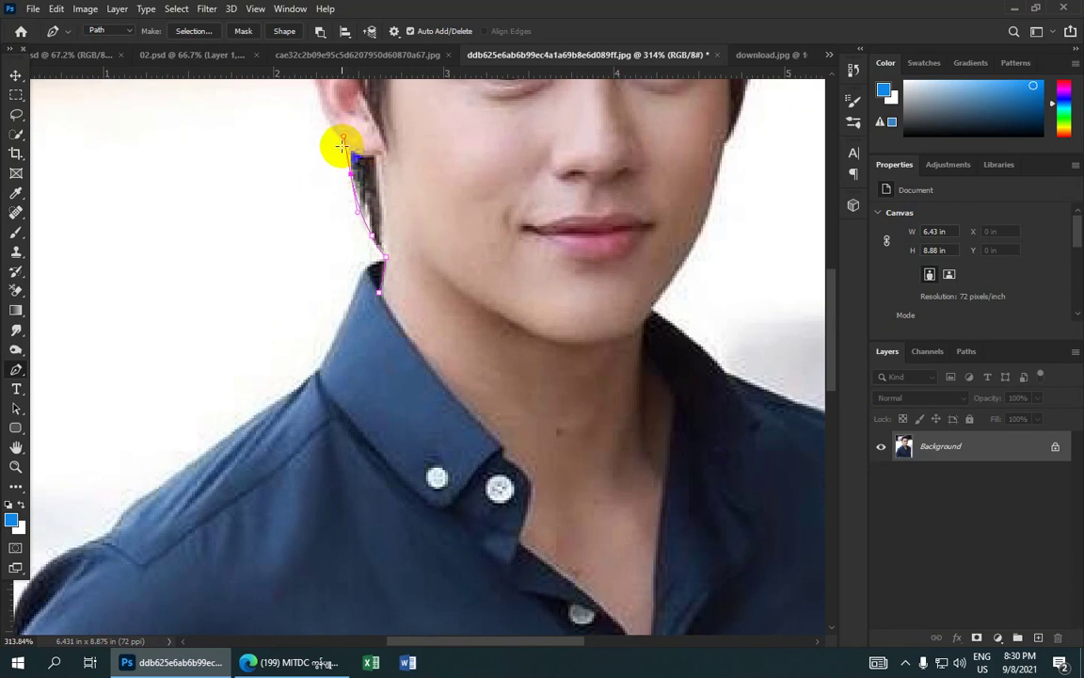
left_click_drag(343, 151, 350, 172)
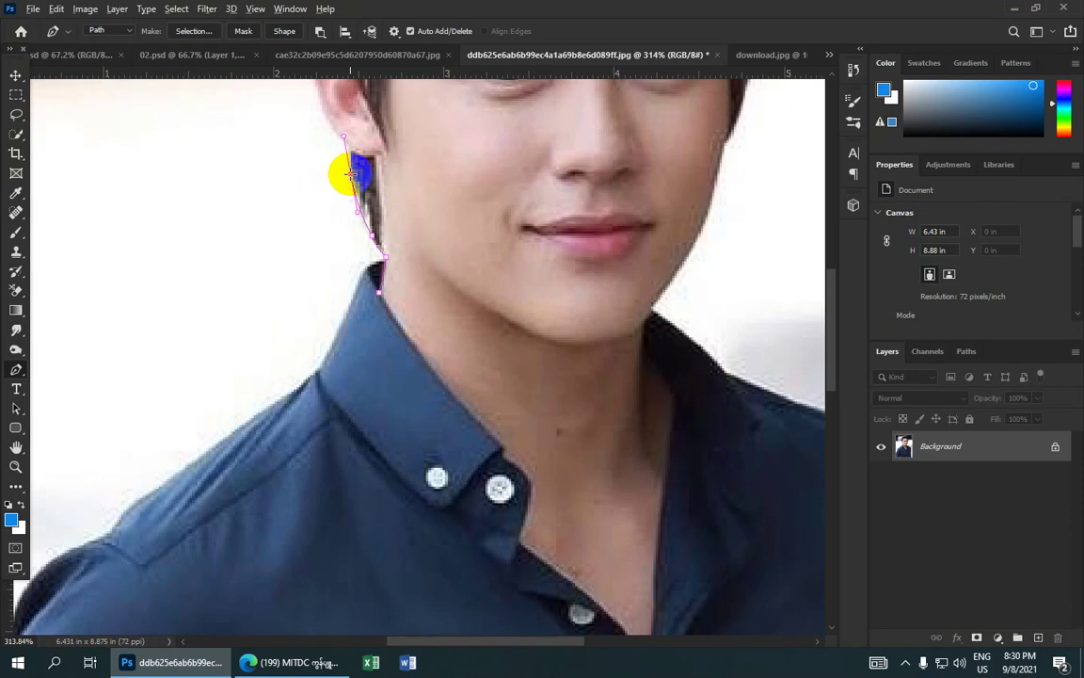
- Curve the path around the groom's ear to its top
scroll(364, 149, "up", 2)
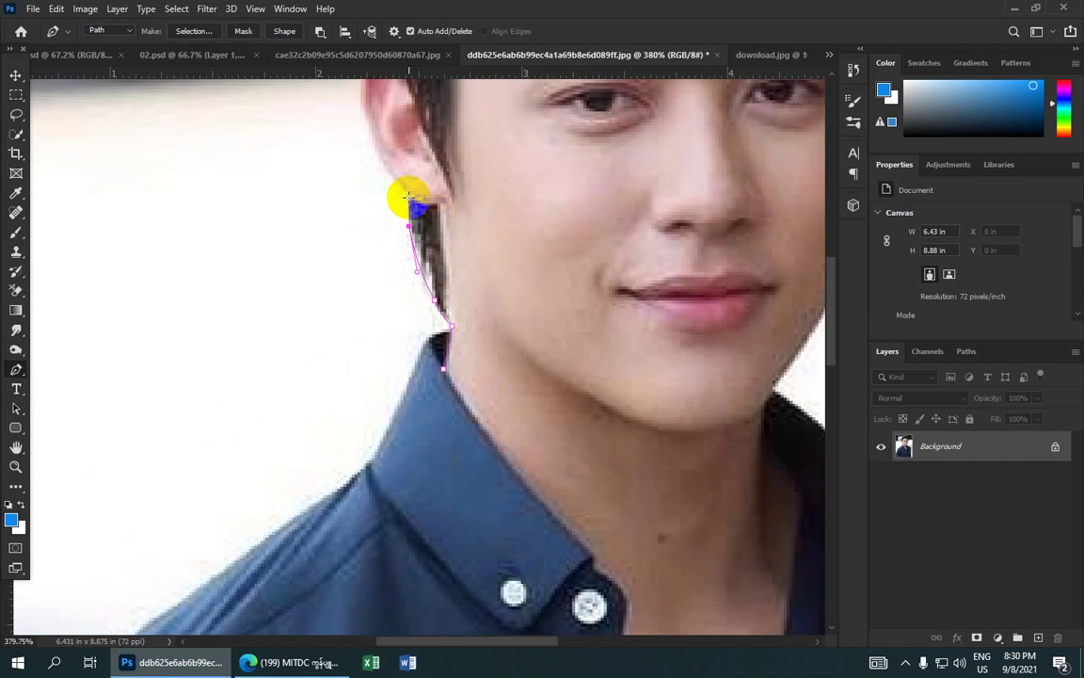
left_click(407, 192)
scroll(407, 192, "down", 5)
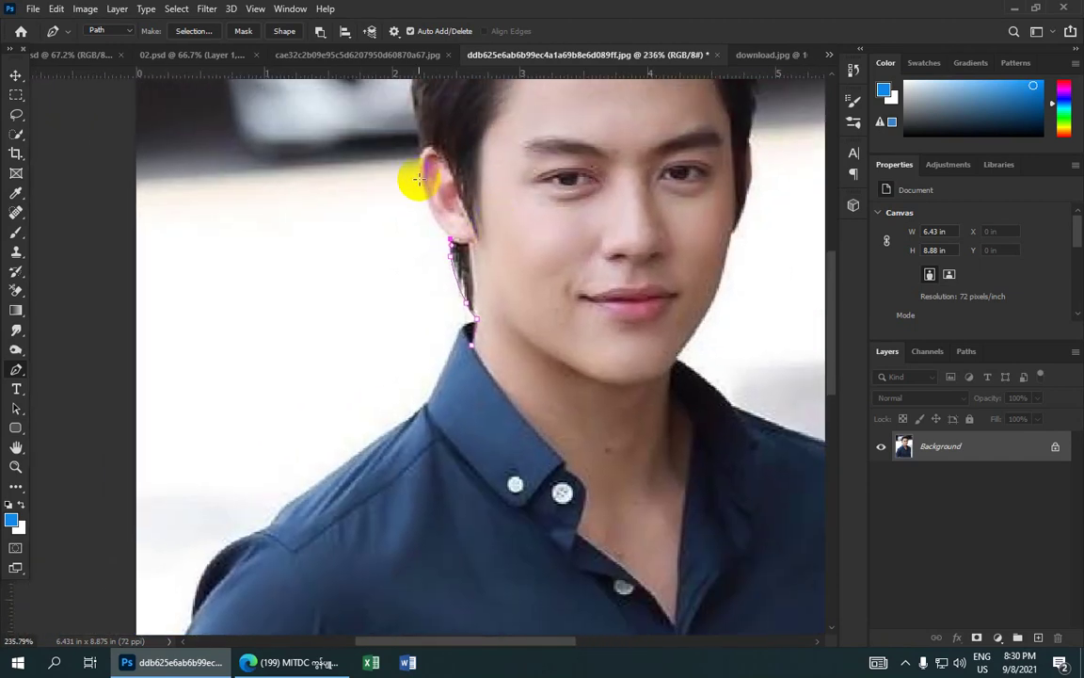
left_click_drag(418, 177, 417, 146)
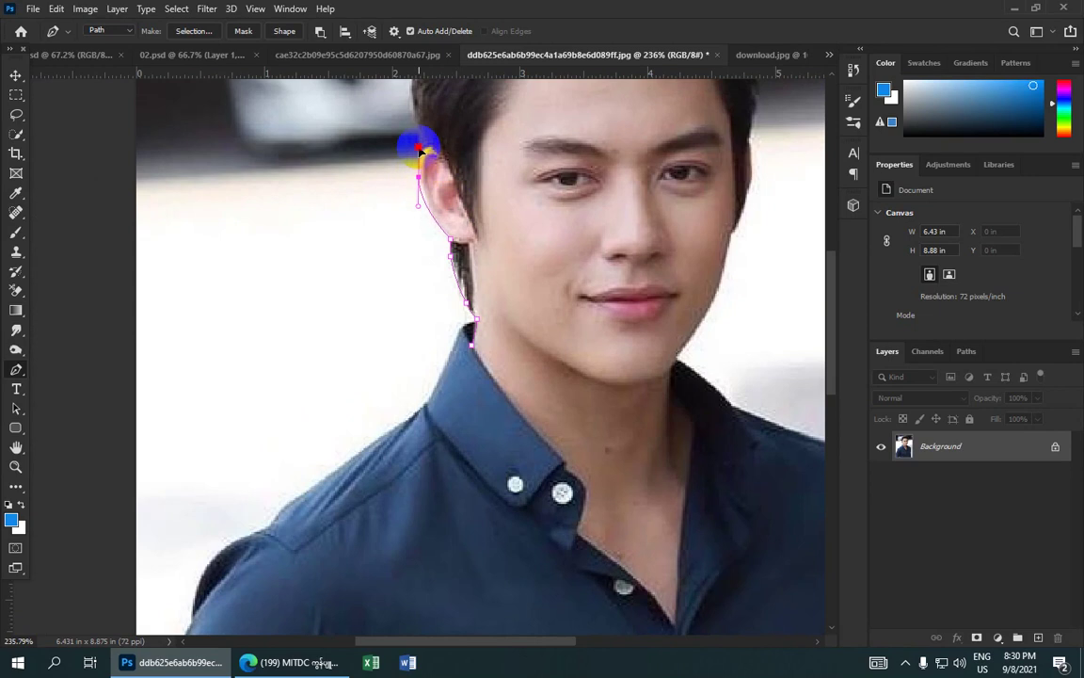
left_click(418, 177, "alt")
left_click_drag(425, 146, 437, 137)
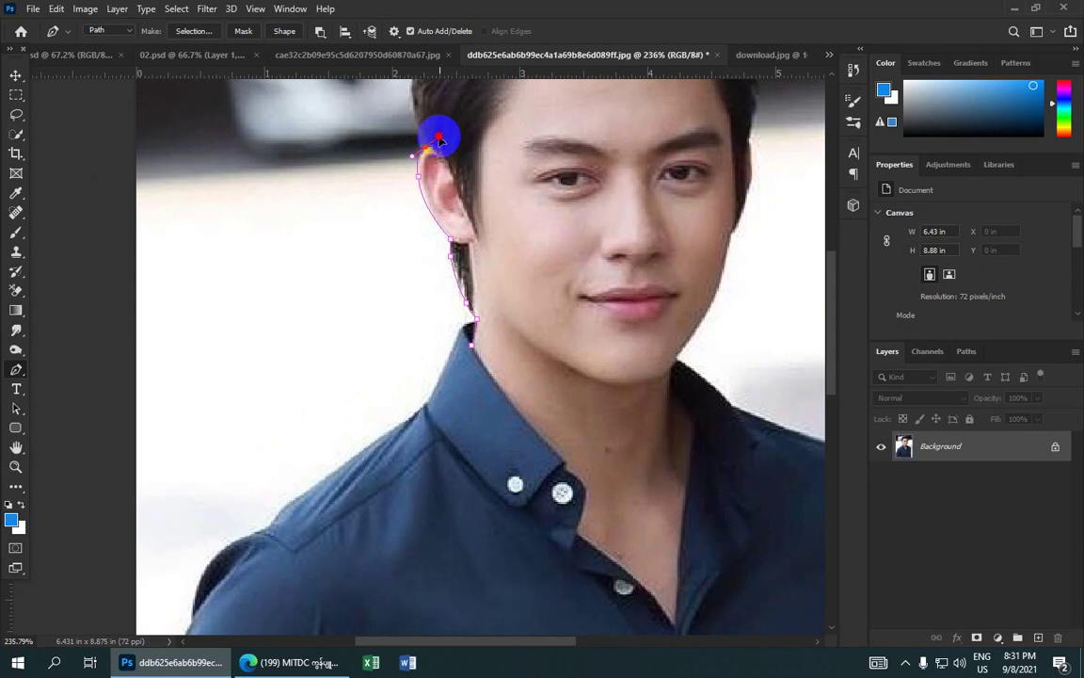
- Continue the path up along the left edge of the groom's hair
mouse_move(453, 140)
left_mouse_down()
mouse_move(467, 223)
mouse_move(458, 265)
mouse_move(448, 247)
left_mouse_up()
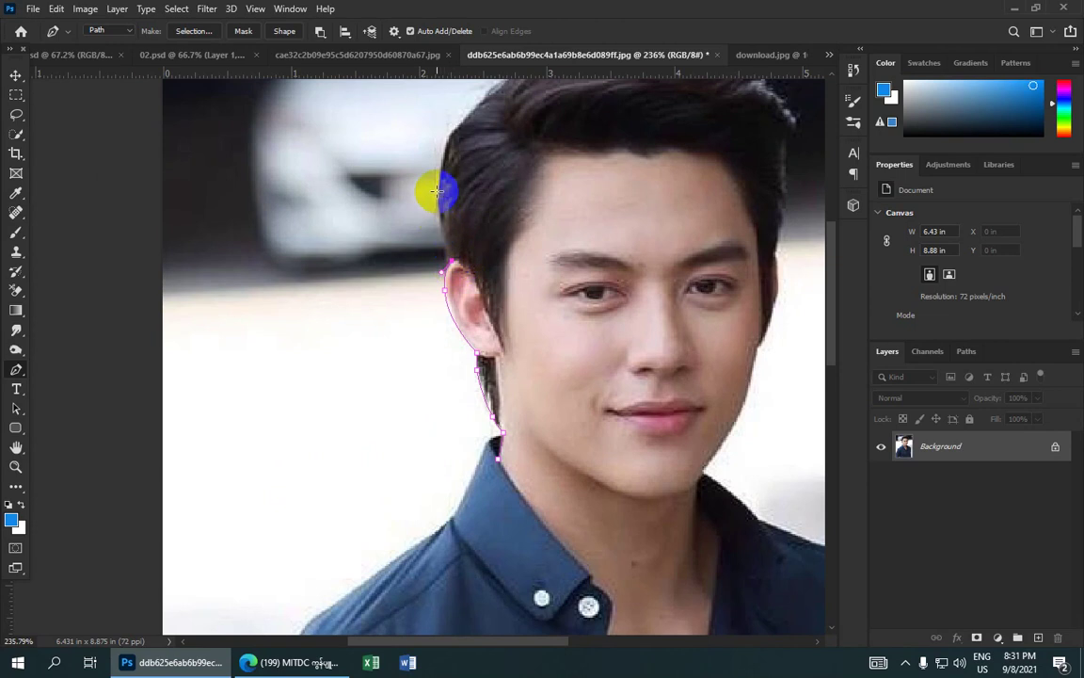
left_click_drag(437, 191, 435, 144)
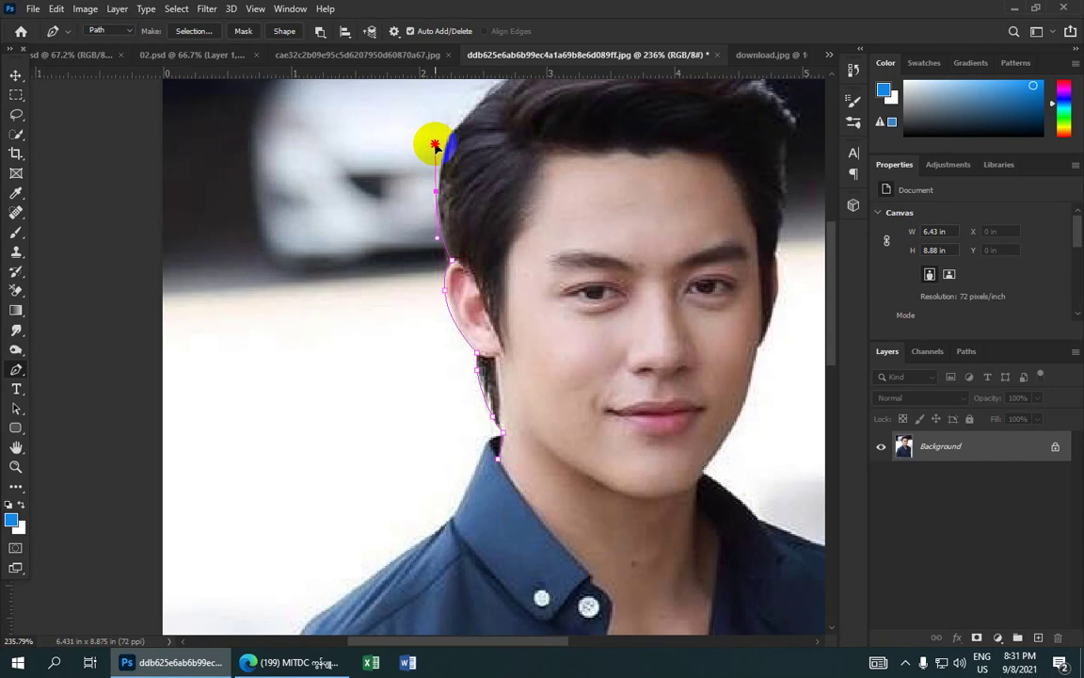
left_click(438, 191, "alt")
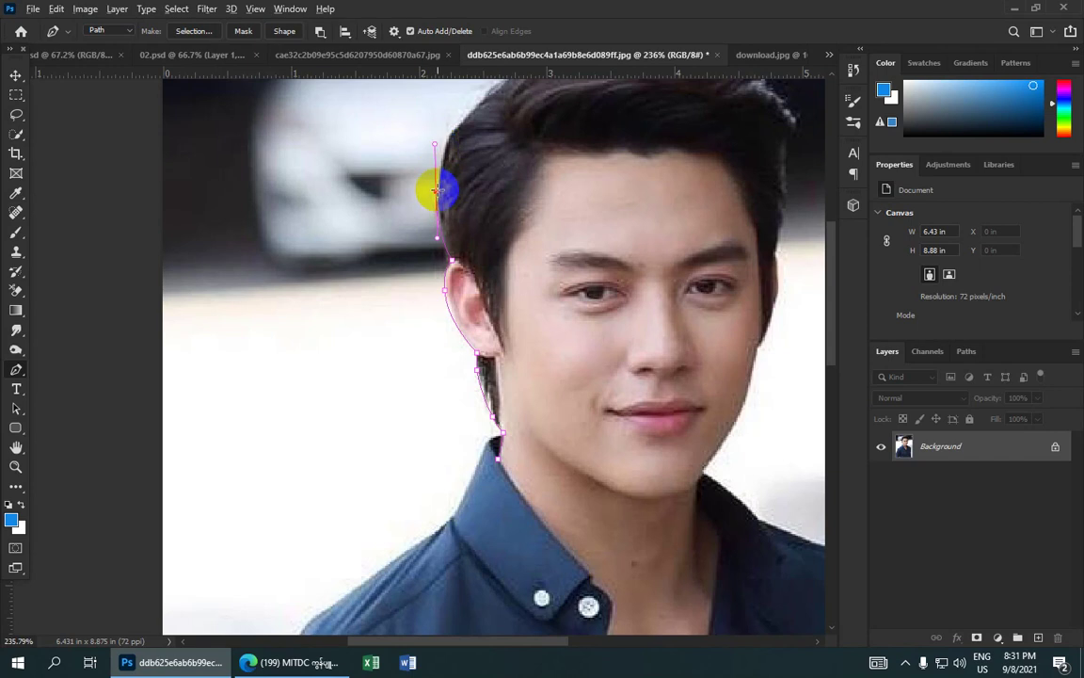
mouse_move(460, 181)
left_mouse_down()
mouse_move(459, 211)
mouse_move(424, 241)
left_mouse_up()
left_click(428, 235)
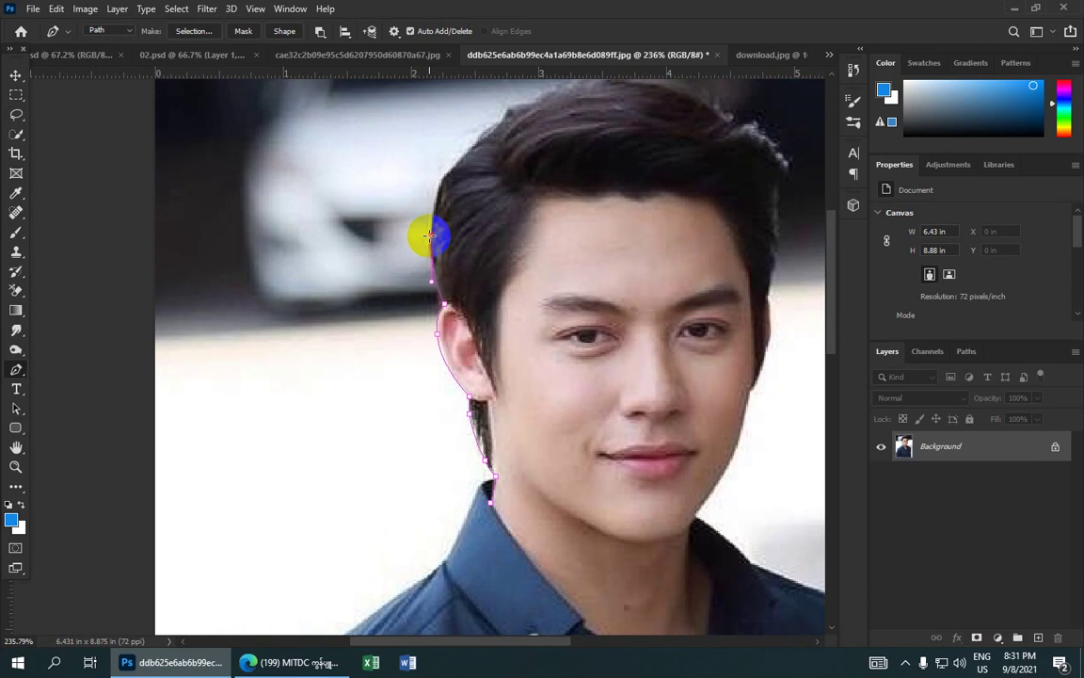
mouse_move(428, 235)
left_mouse_down()
mouse_move(428, 188)
mouse_move(447, 172)
left_mouse_up()
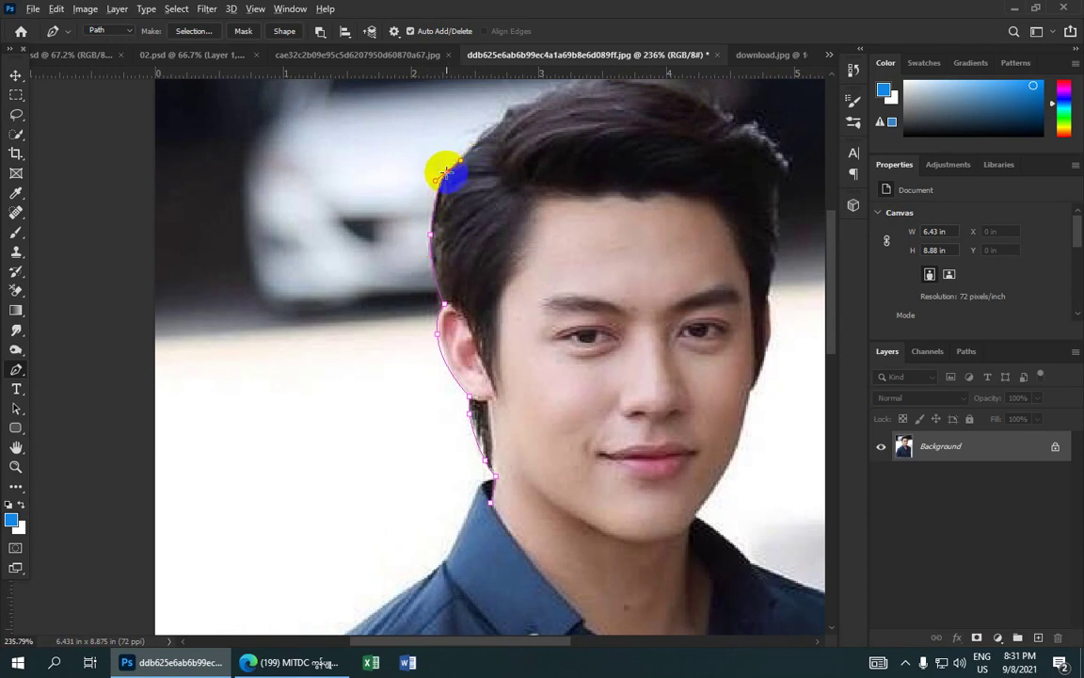
mouse_move(489, 135)
left_mouse_down()
mouse_move(509, 109)
mouse_move(509, 122)
left_mouse_up()
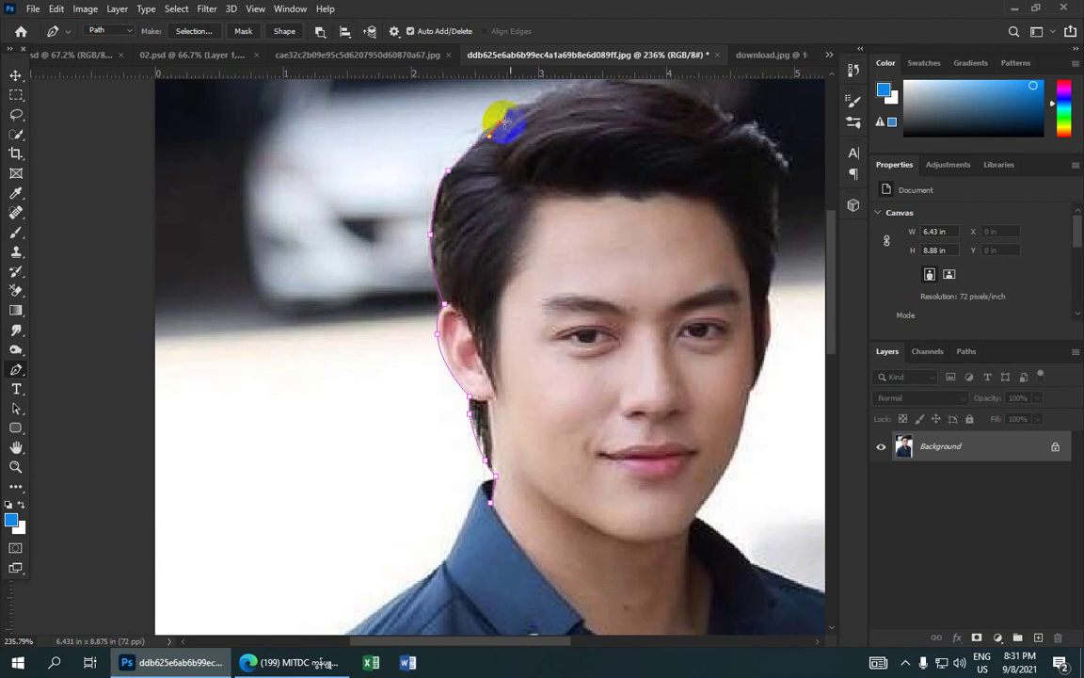
scroll(459, 174, "up", 3)
- Add path points across the top of the hairline, undoing a misplaced point
scroll(465, 177, "right", 4)
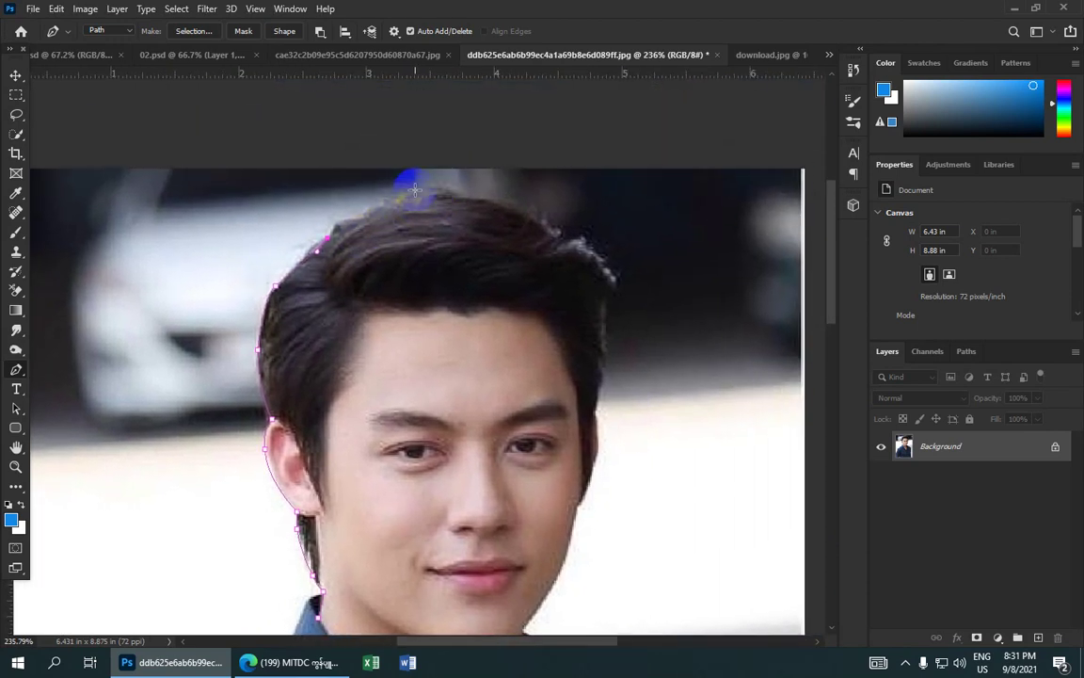
left_click(468, 177)
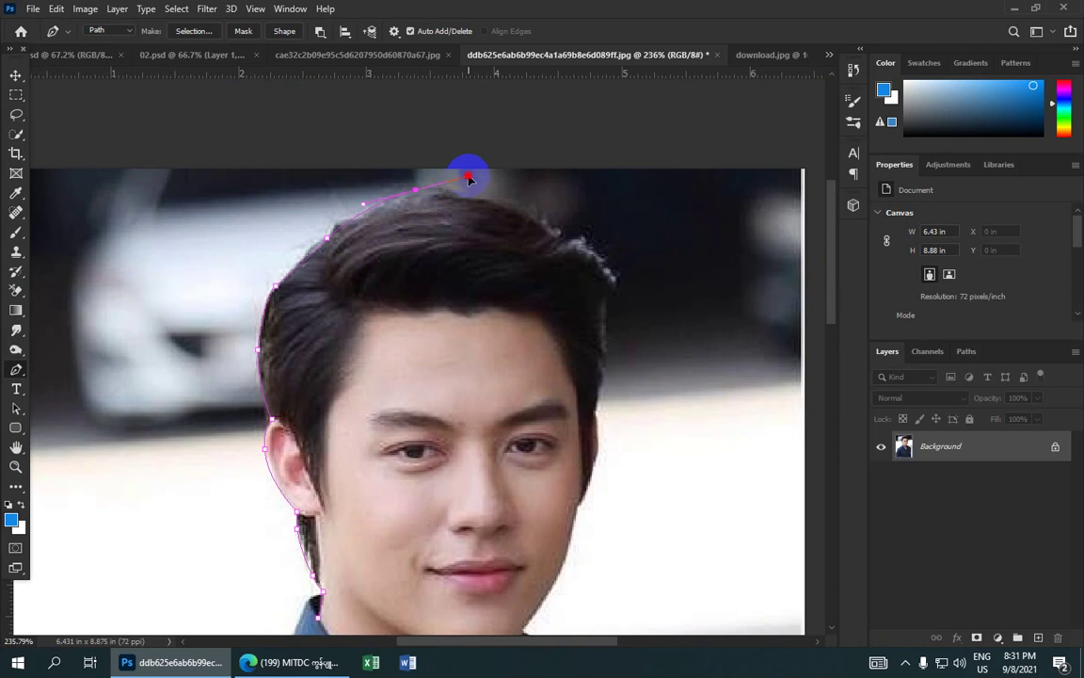
left_click(421, 190)
left_click(448, 187)
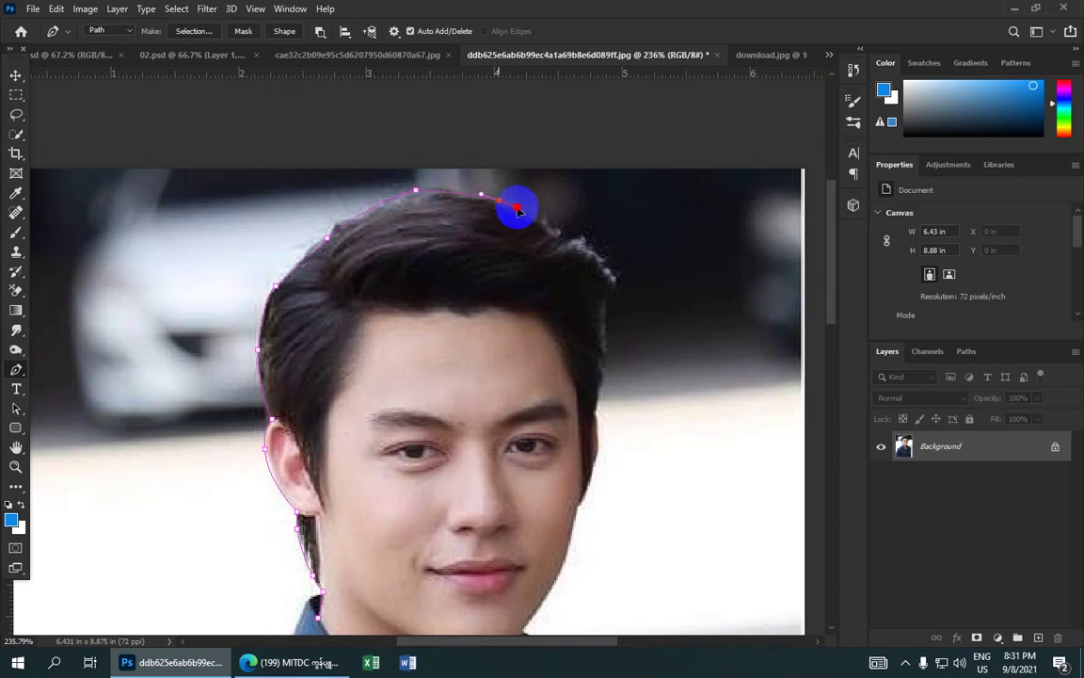
left_click(499, 199)
left_click(551, 217)
key("ctrl+z")
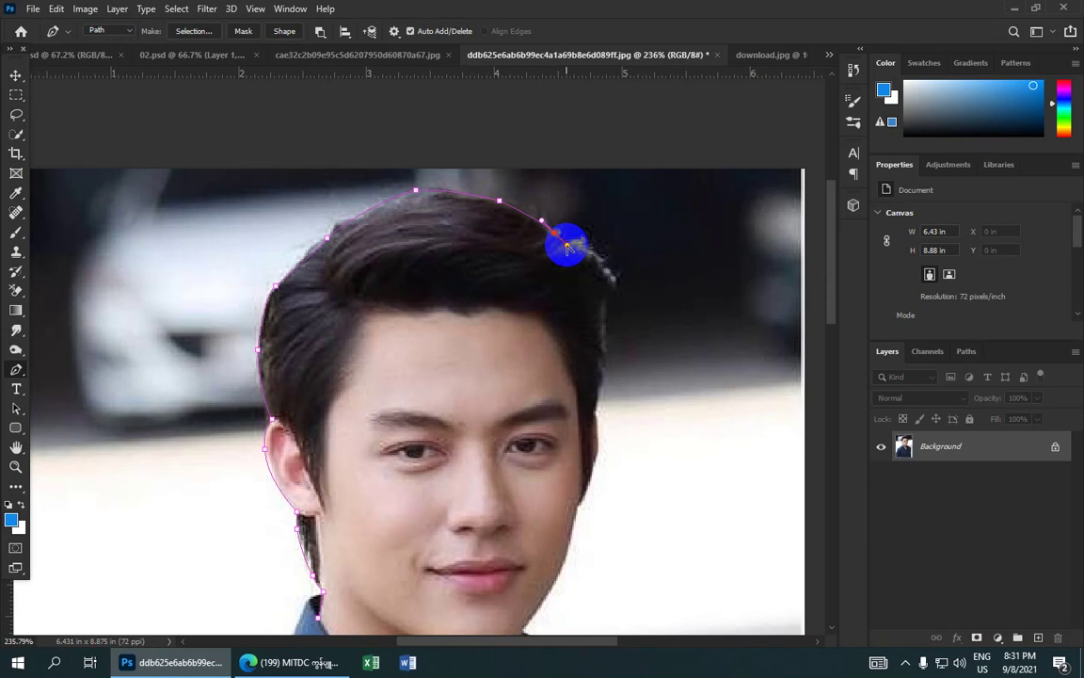
left_click(542, 220)
- Curve the path down the right side of the groom's hair
left_click_drag(561, 240, 586, 242)
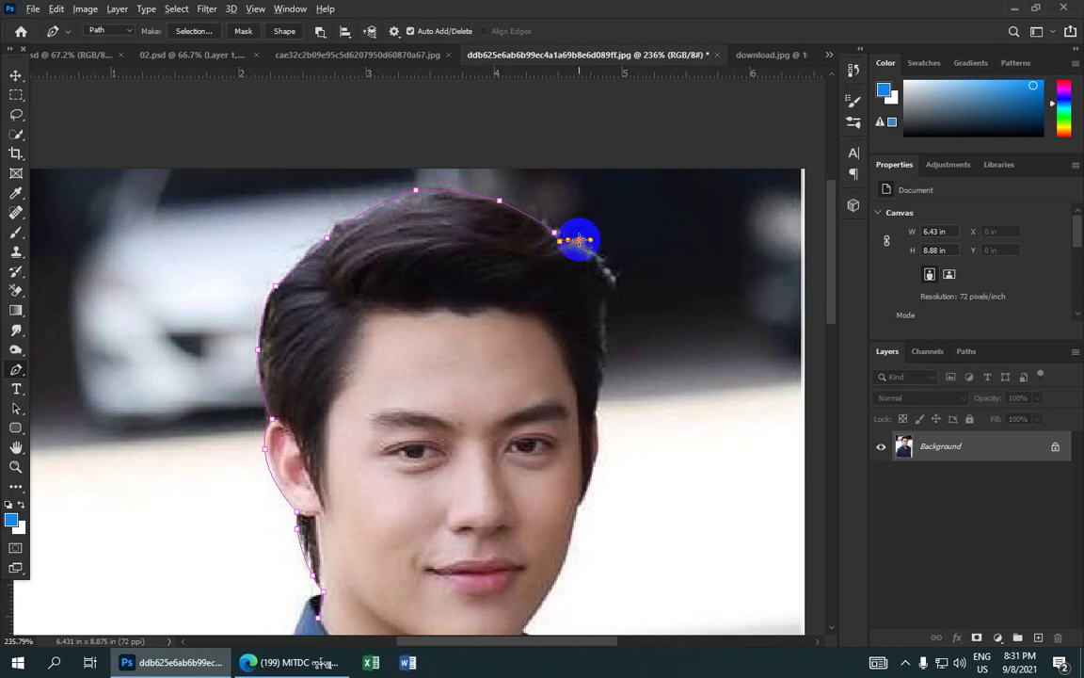
left_click(579, 240)
left_click(606, 258)
mouse_move(612, 278)
left_mouse_down()
mouse_move(619, 299)
mouse_move(612, 278)
mouse_move(604, 305)
left_mouse_up()
scroll(602, 303, "up", 2)
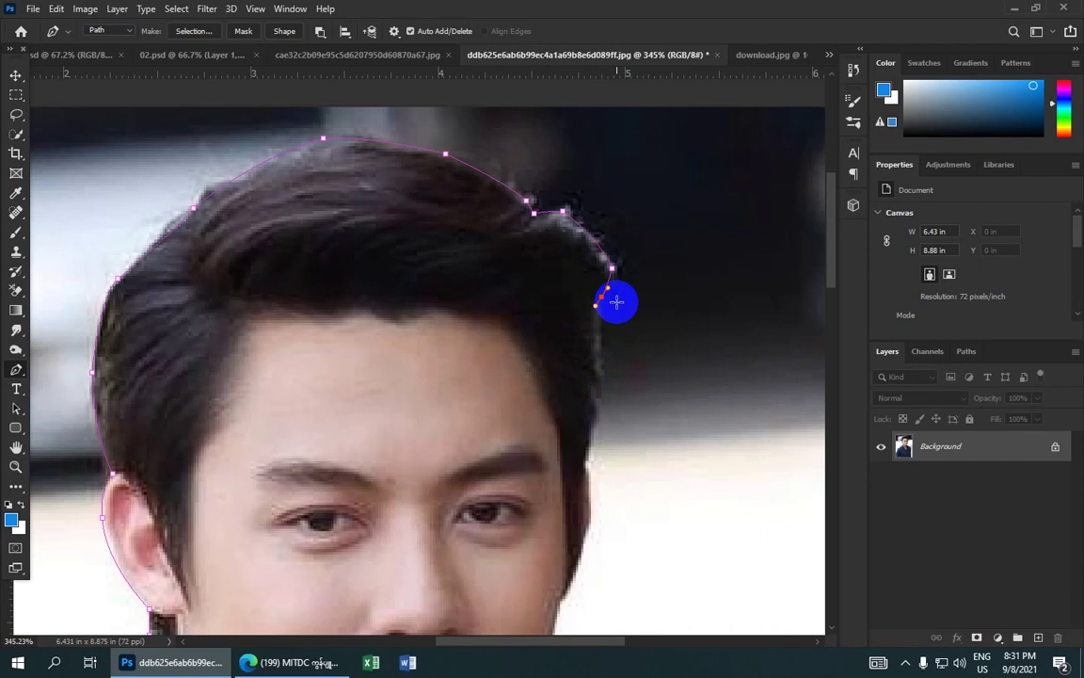
mouse_move(597, 306)
left_mouse_down()
mouse_move(603, 298)
mouse_move(603, 310)
mouse_move(563, 223)
left_mouse_up()
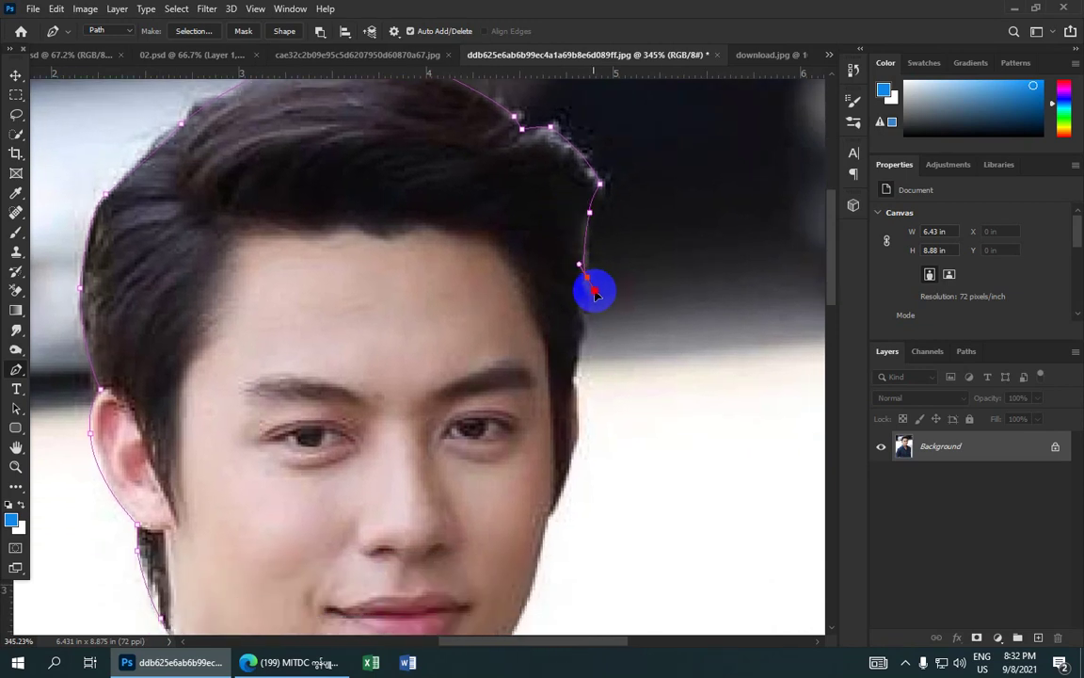
left_click_drag(586, 277, 589, 337)
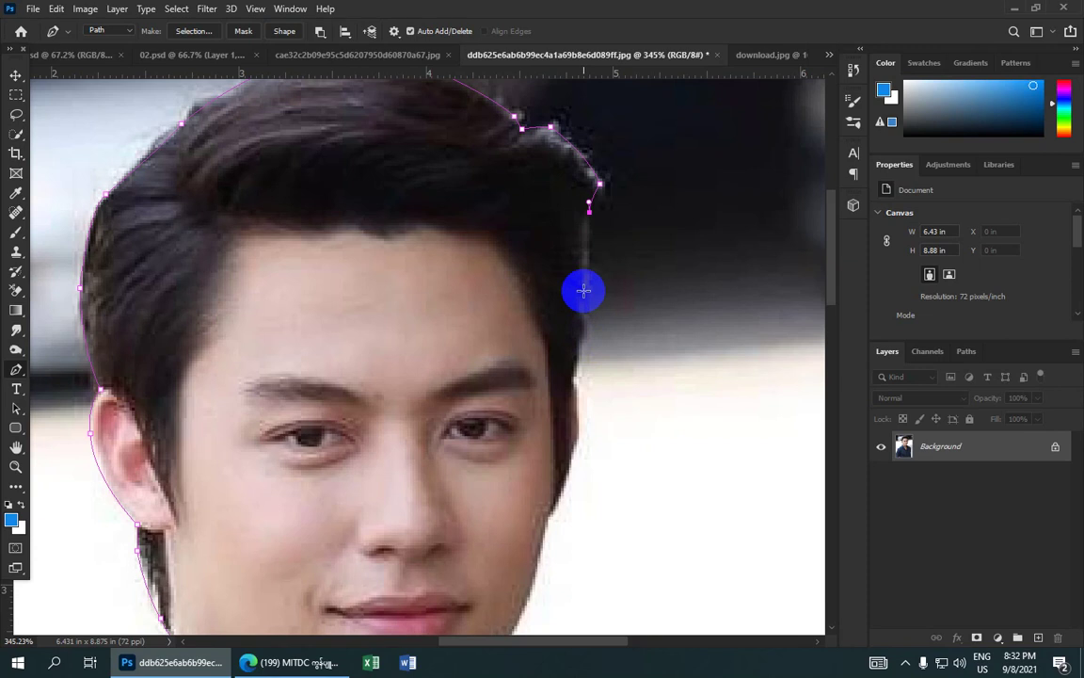
scroll(581, 287, "down", 4)
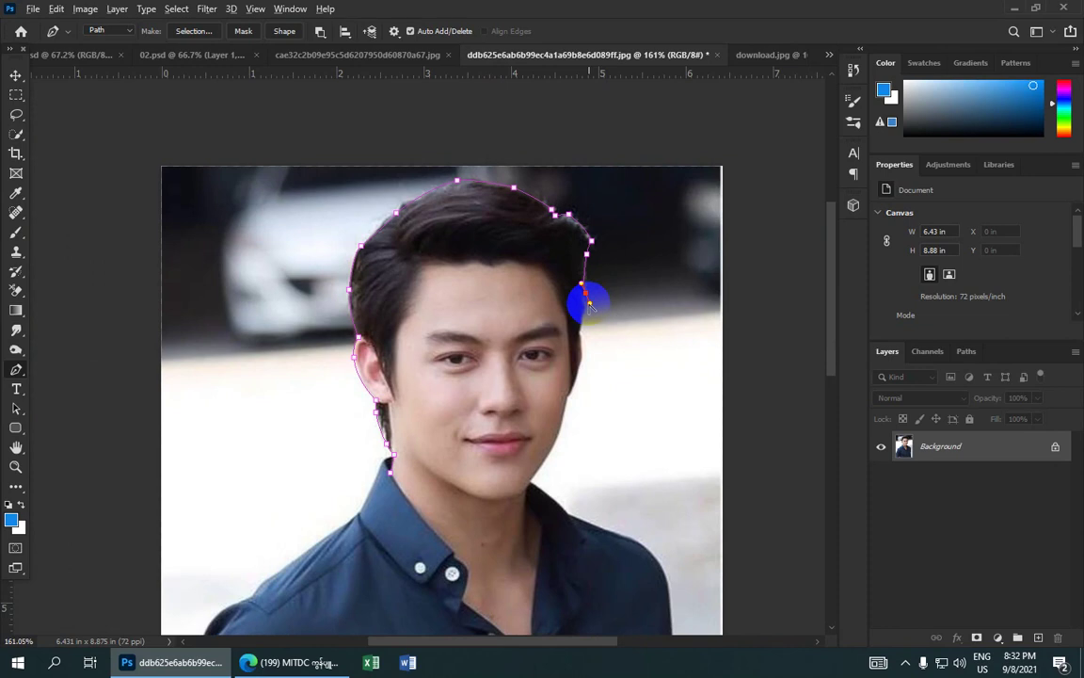
- Place and nudge path points along the hair's lower right edge
left_click(582, 326)
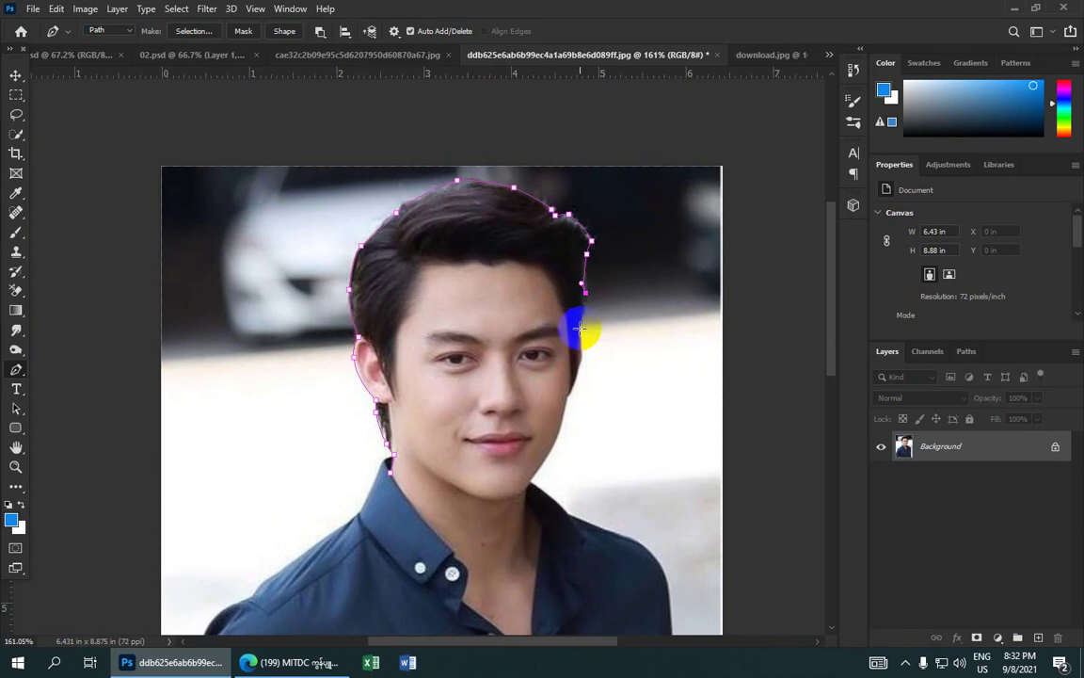
left_click(578, 327)
left_click(576, 331)
scroll(576, 328, "up", 2)
scroll(581, 327, "up", 2)
scroll(557, 367, "up", 1)
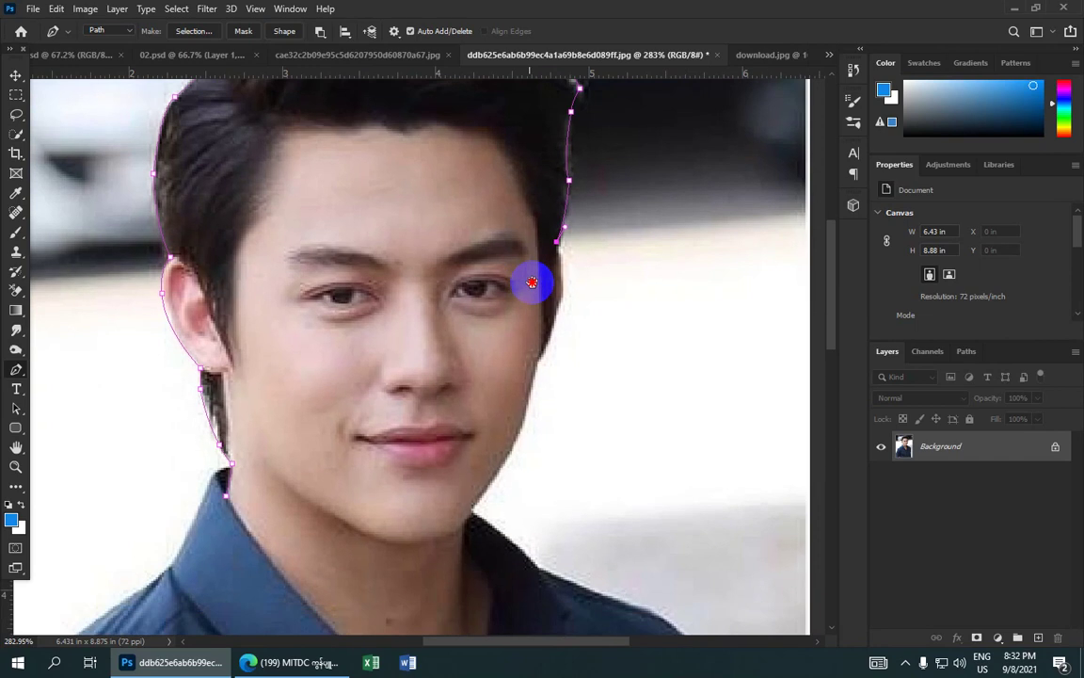
scroll(533, 280, "up", 2)
- Run the path down the right cheek and jawline to a curved chin anchor
left_click(562, 258)
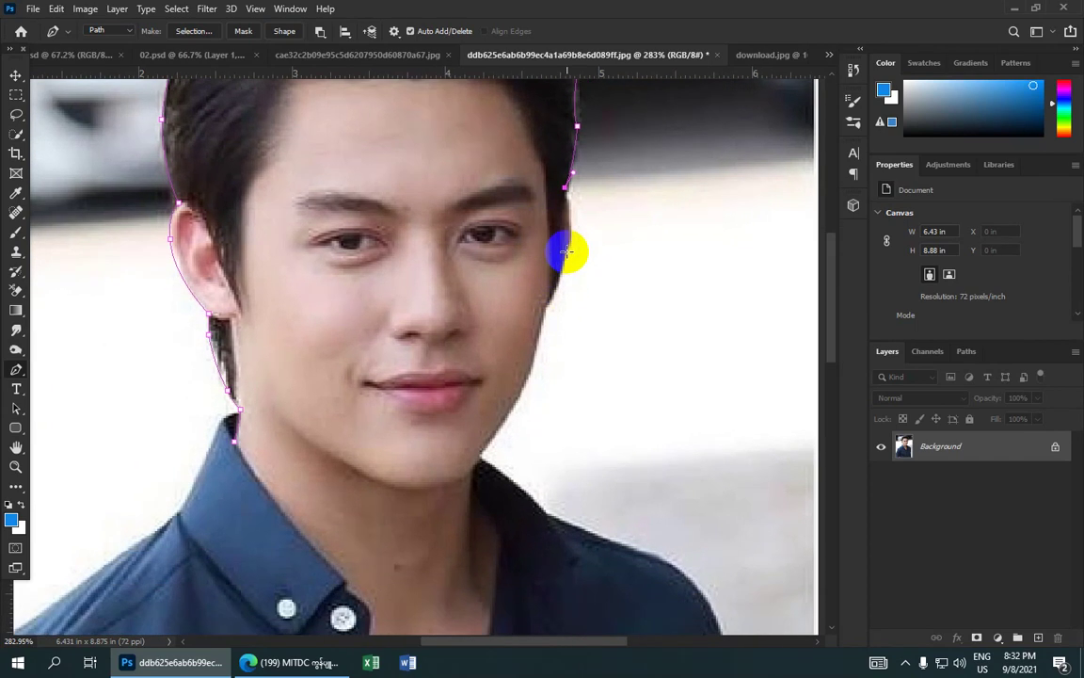
left_click(567, 200)
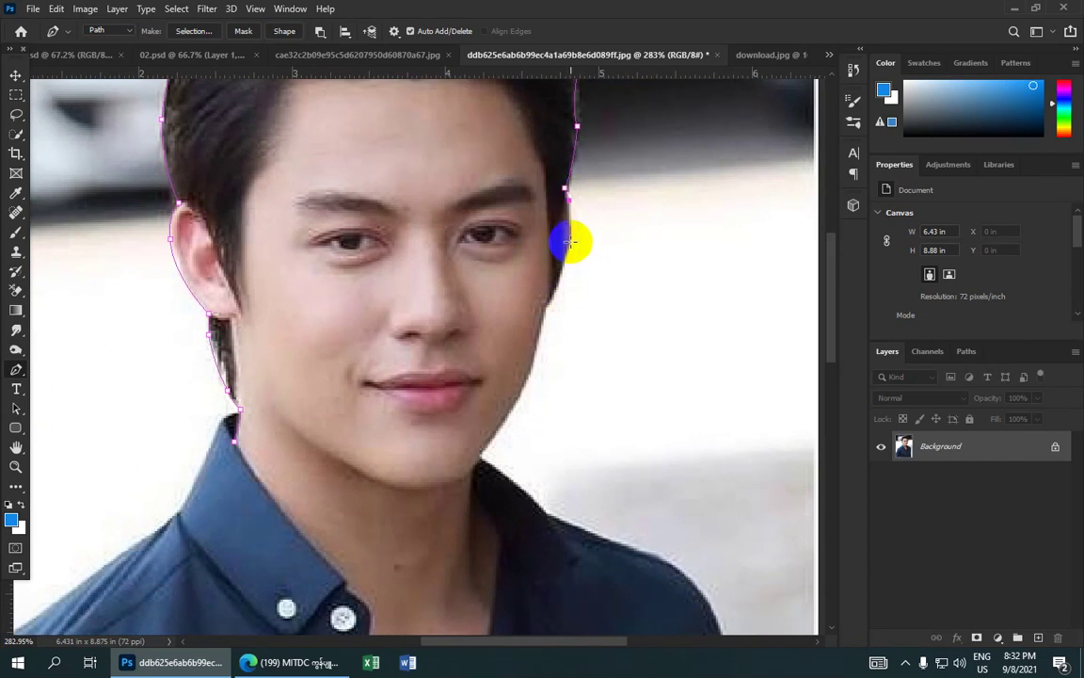
left_click(570, 241)
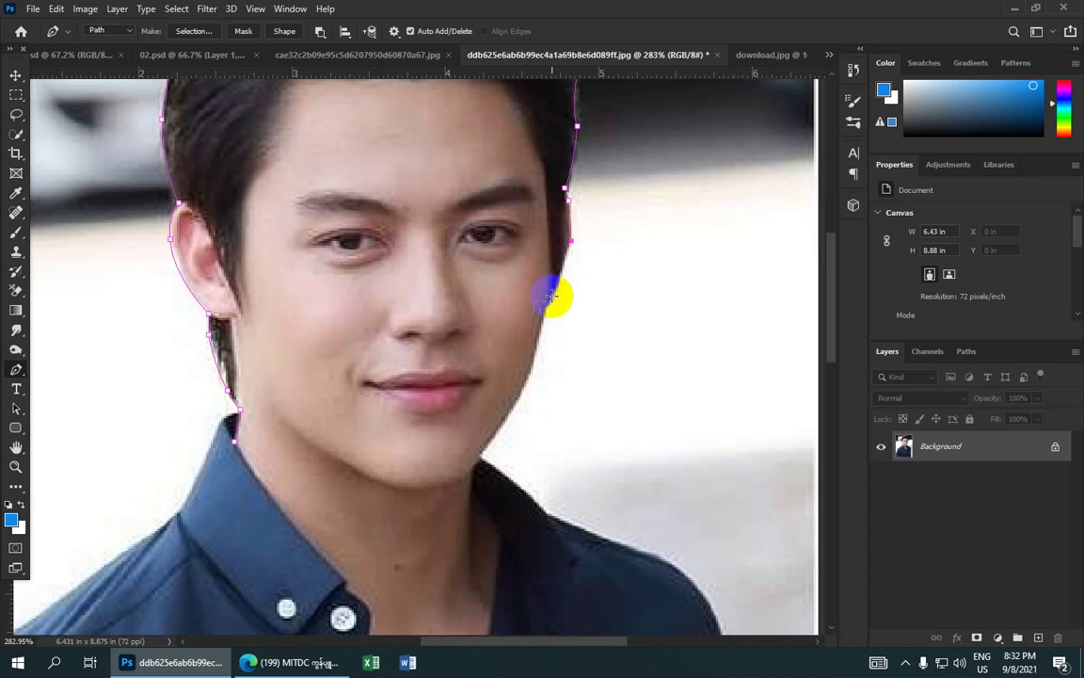
left_click(548, 299)
scroll(553, 292, "down", 2)
scroll(545, 278, "down", 2)
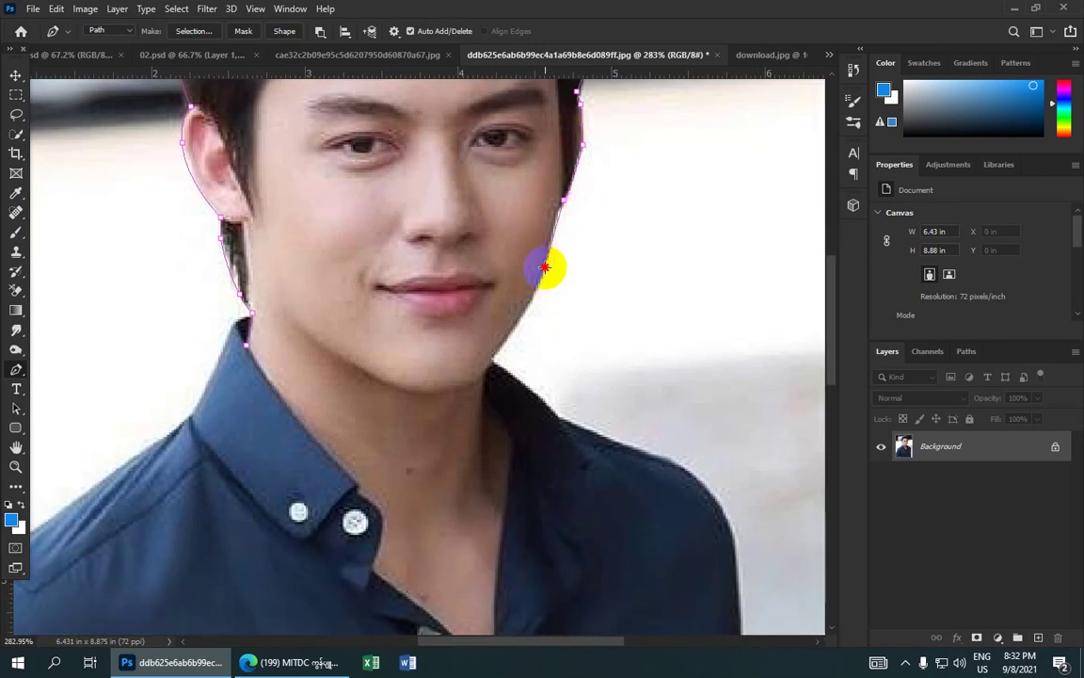
left_click(541, 295)
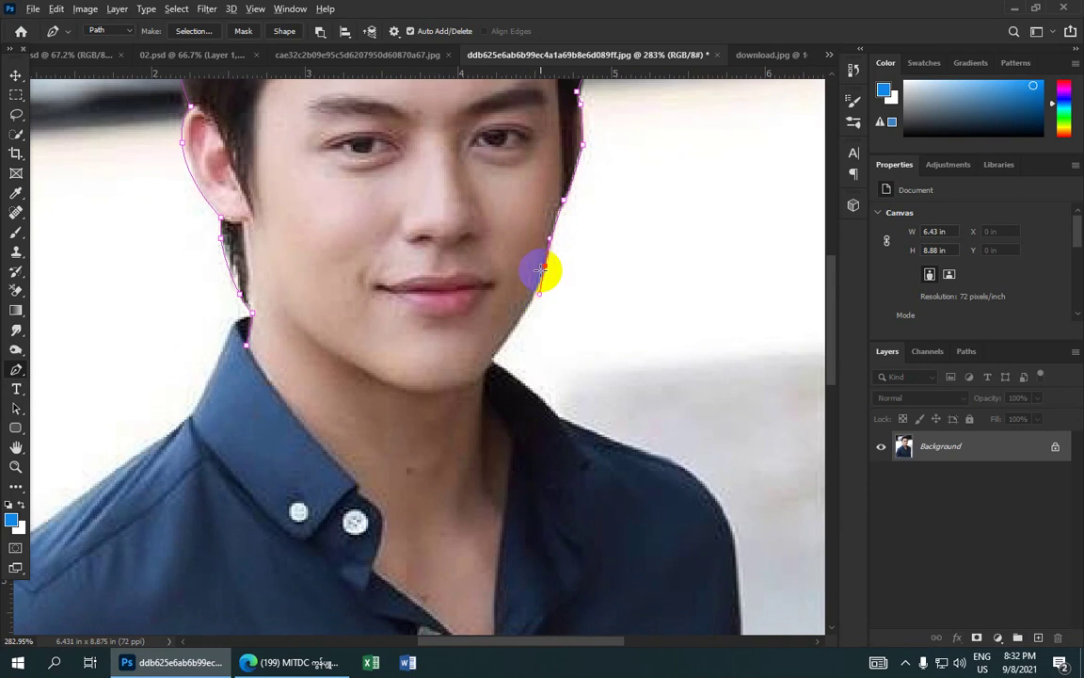
key("ctrl+z")
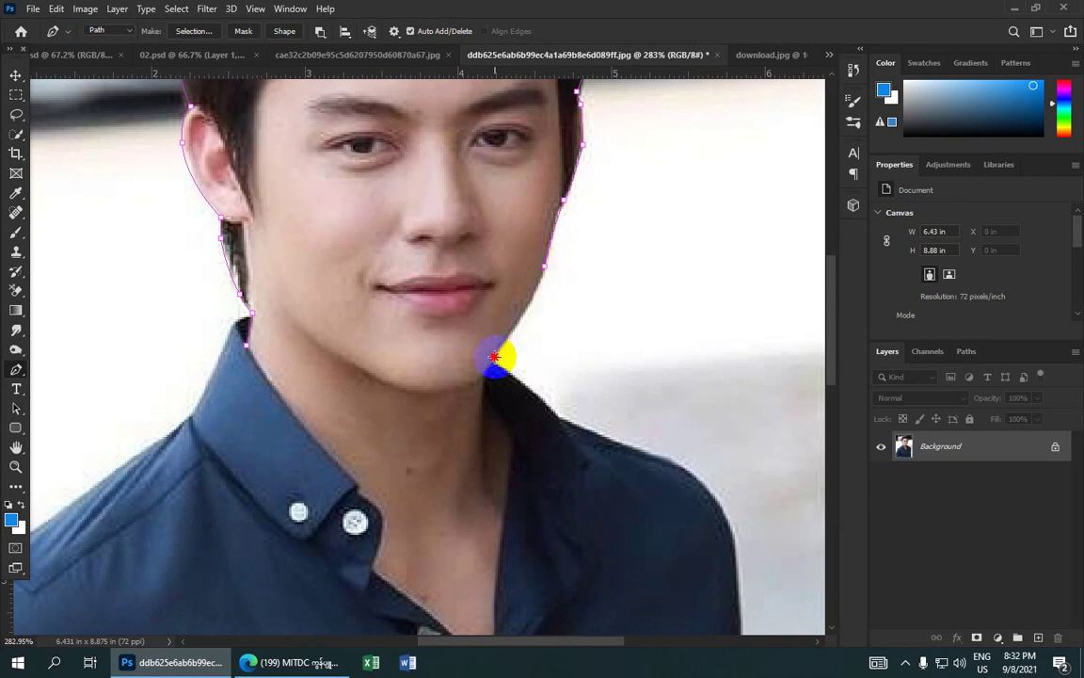
left_click_drag(494, 356, 448, 405)
left_click(492, 357)
- Extend the path below the chin and down the neck, redoing misplaced points
scroll(480, 310, "down", 5)
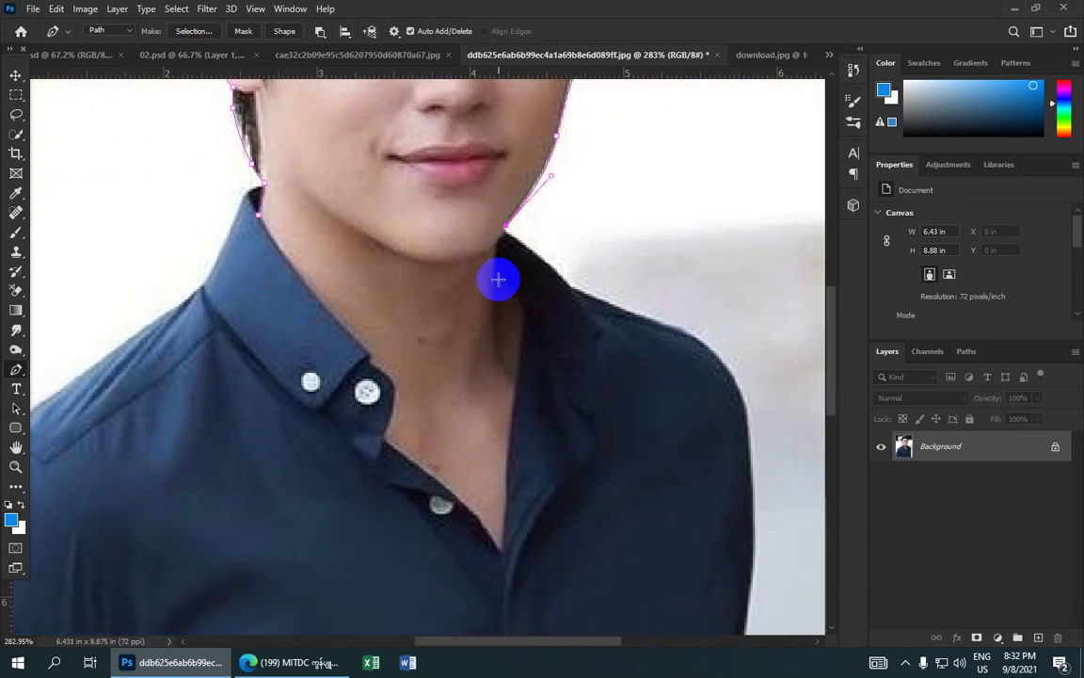
left_click_drag(500, 268, 496, 289)
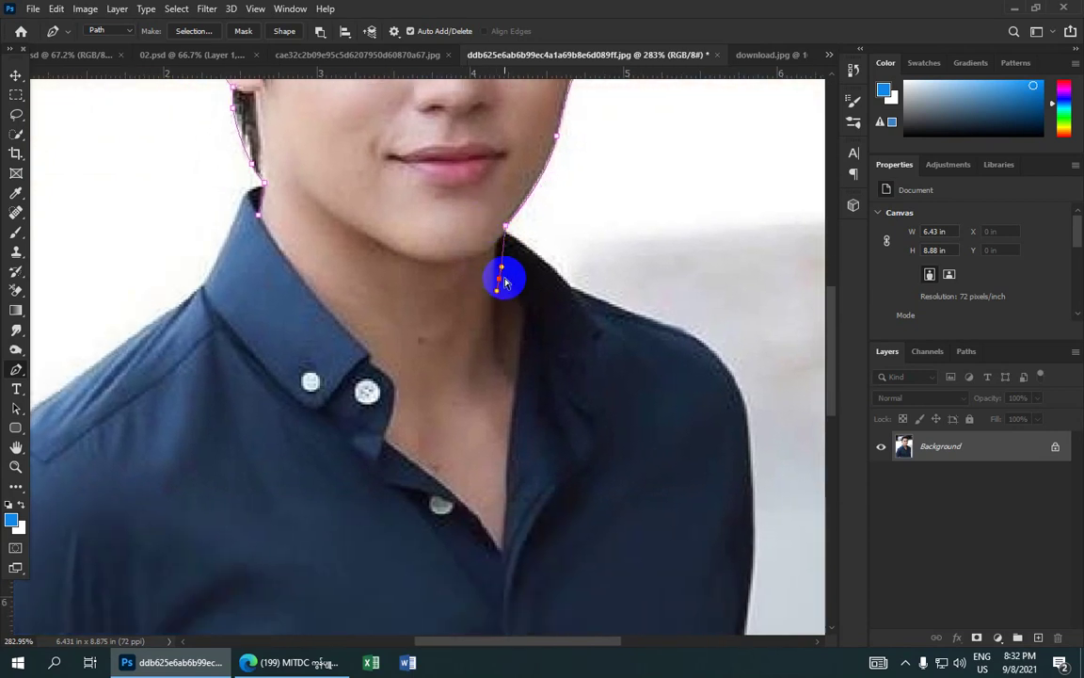
key("ctrl+z")
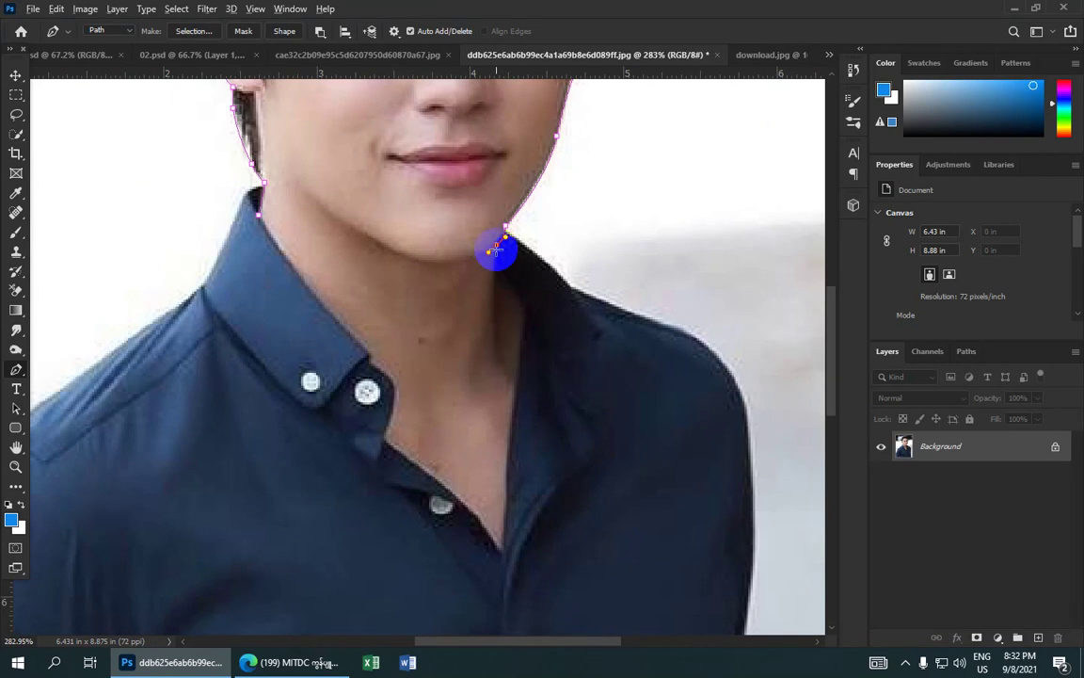
left_click_drag(496, 249, 506, 302)
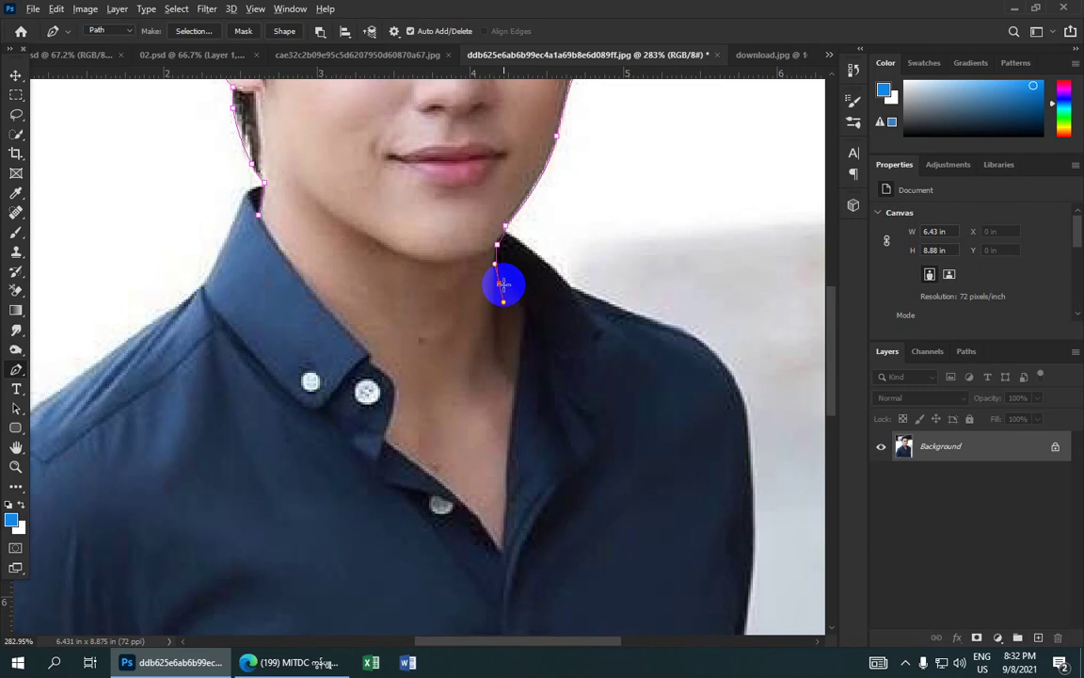
scroll(480, 320, "down", 3)
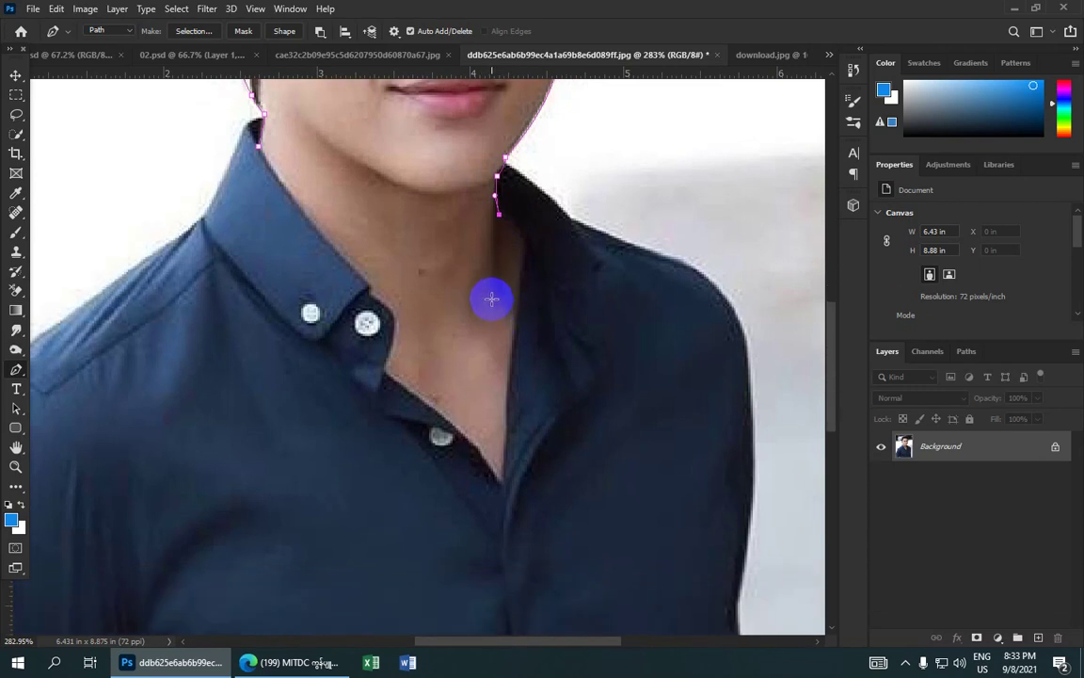
left_click_drag(486, 291, 496, 313)
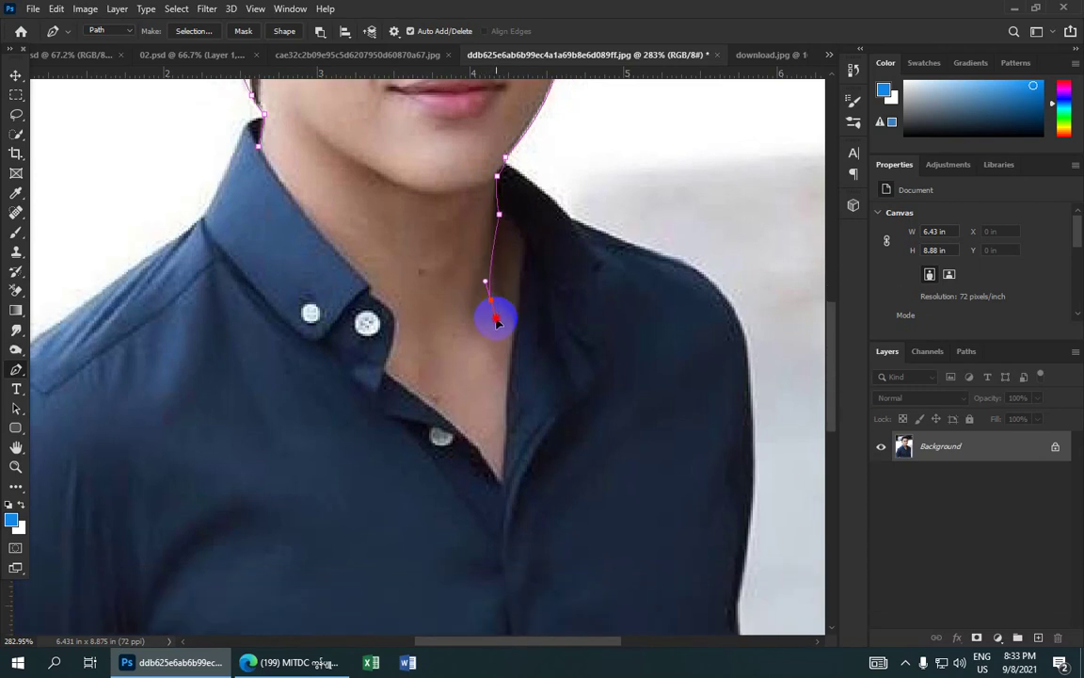
key("ctrl+z")
left_click_drag(501, 299, 509, 321)
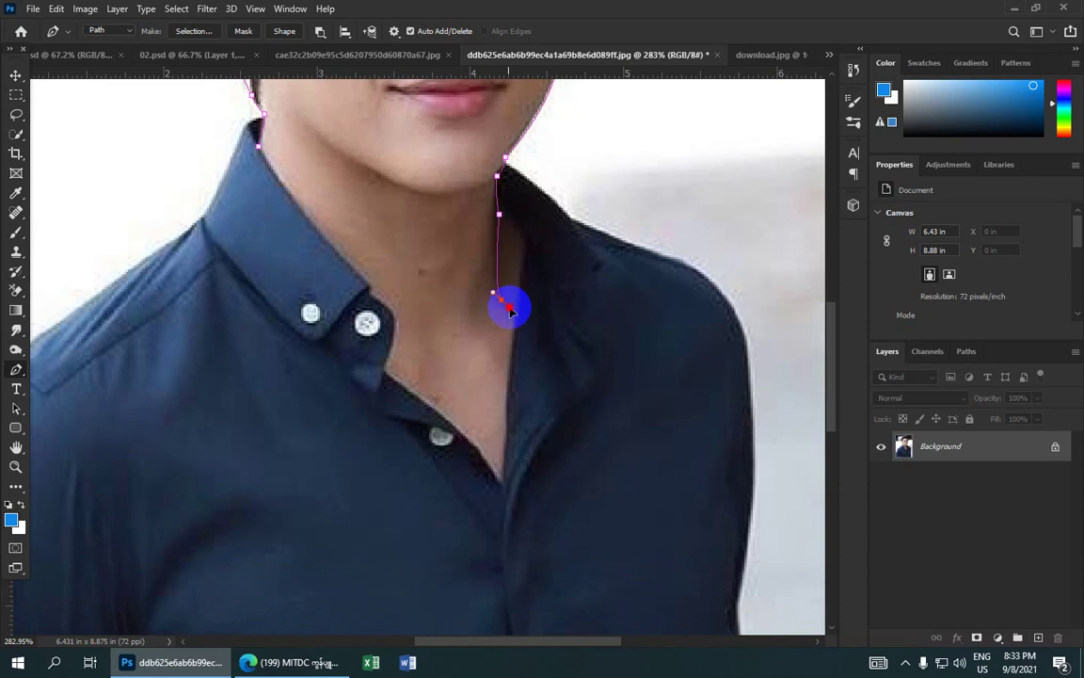
left_click(500, 306)
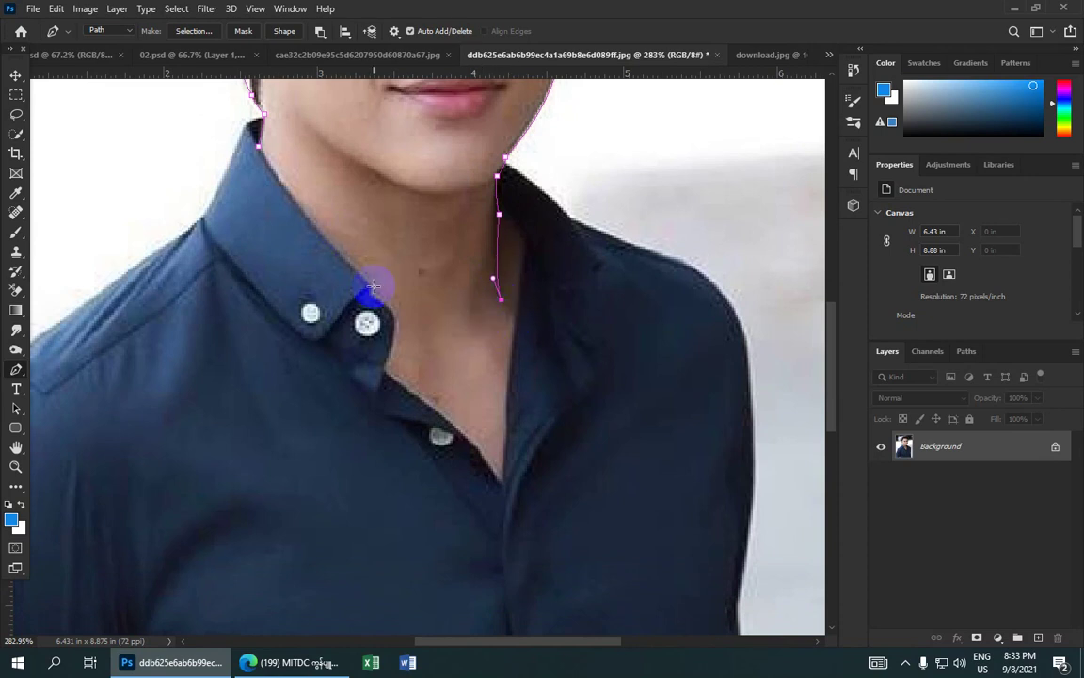
- Curve the path along the collar and back up the left neck, then zoom out
left_click_drag(420, 325, 398, 301)
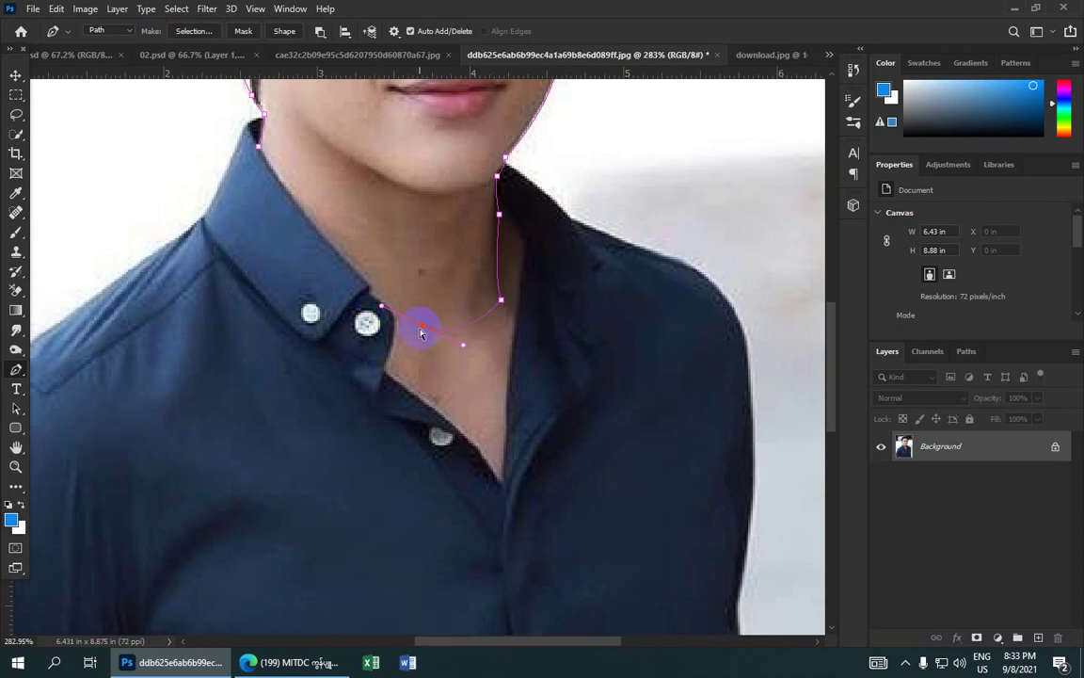
left_click(502, 301)
left_click_drag(501, 310, 420, 330)
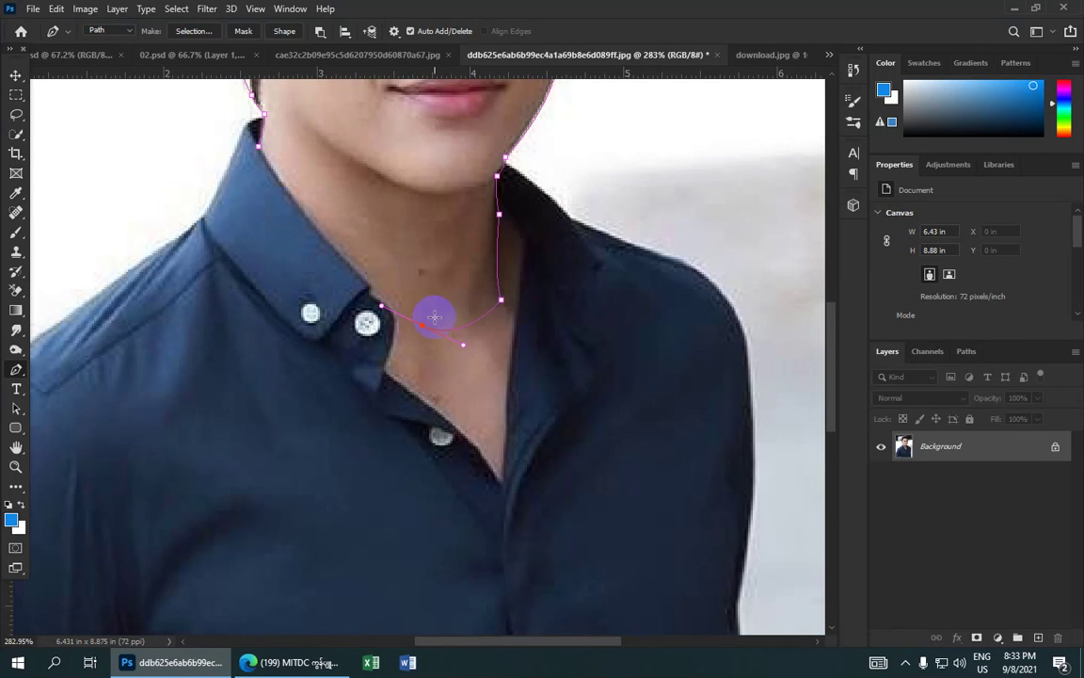
left_click(423, 324)
left_click(334, 244)
left_click(267, 139)
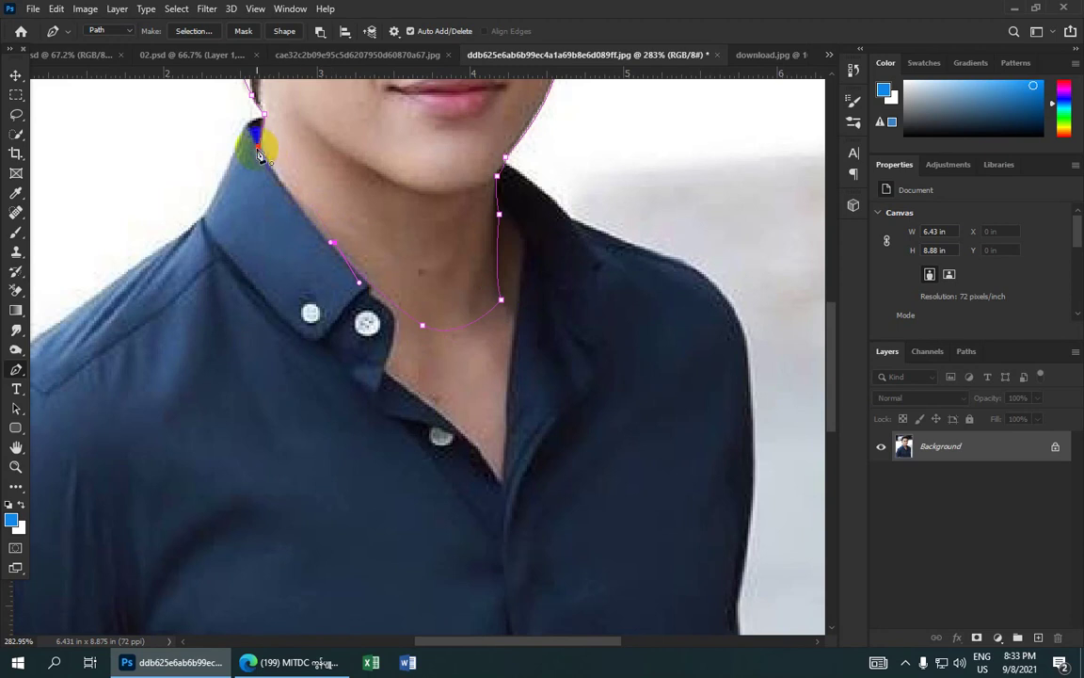
scroll(254, 134, "down", 3)
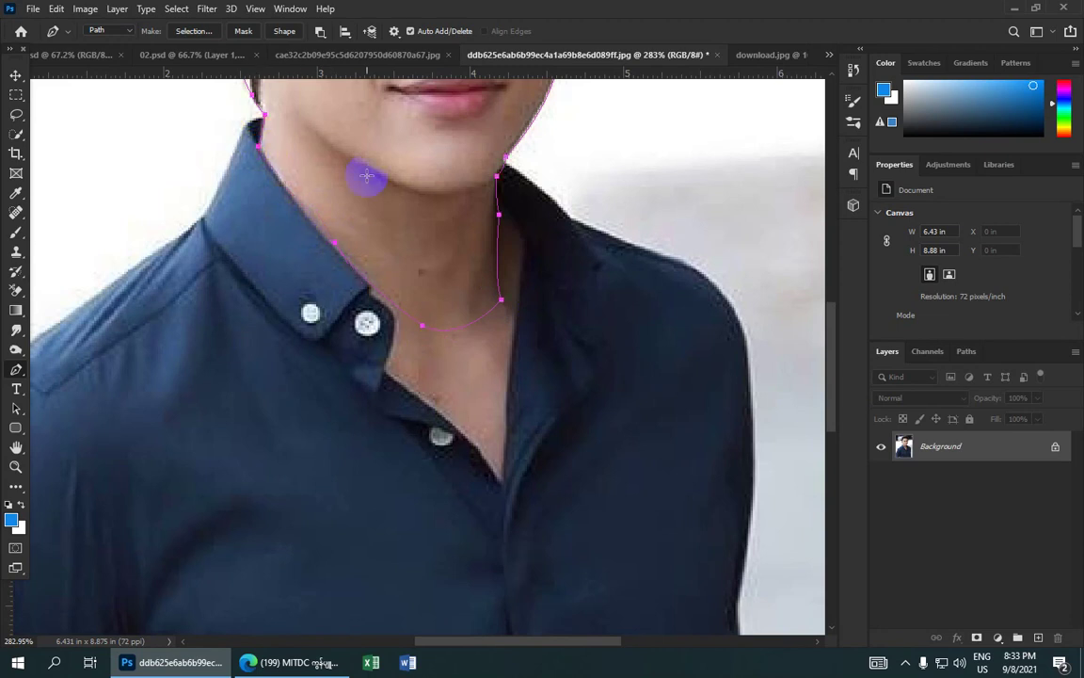
scroll(363, 174, "down", 3)
- Convert the groom's head-and-neck pen path into a marching-ants selection with Make Selection
scroll(375, 187, "down", 3)
scroll(380, 188, "down", 2)
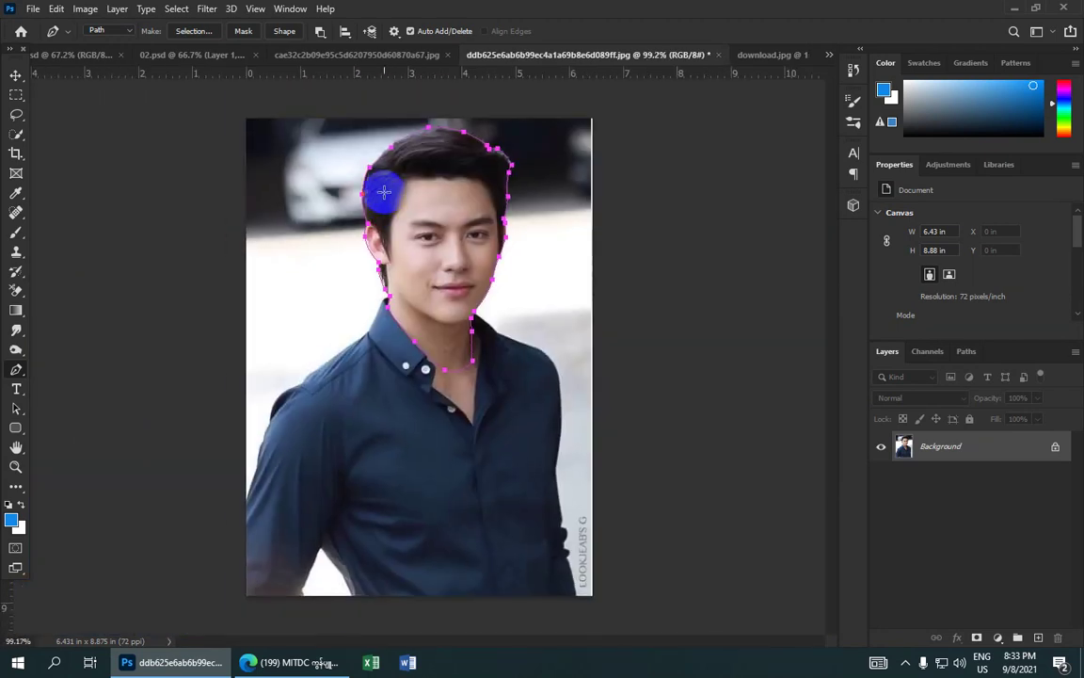
right_click(448, 199)
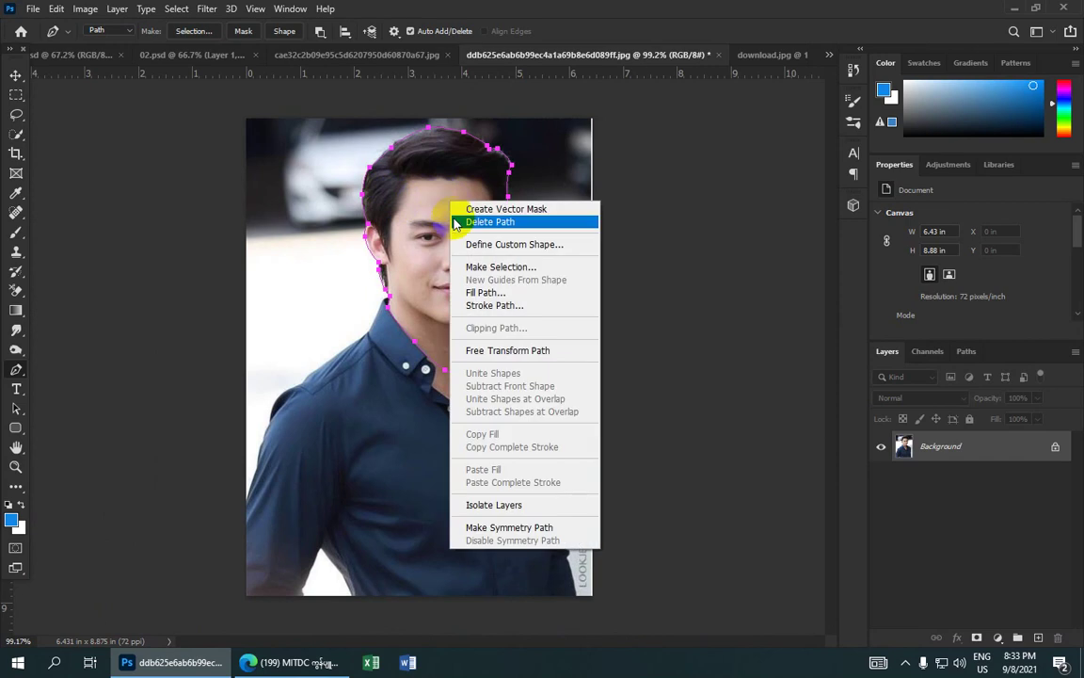
left_click(489, 269)
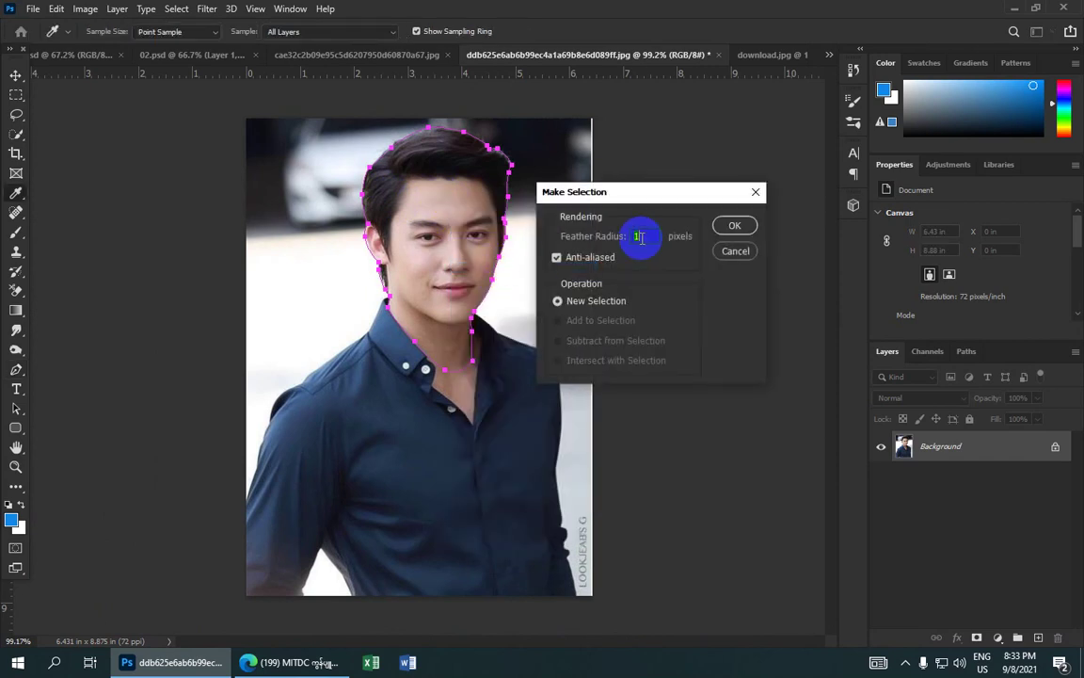
key("Return")
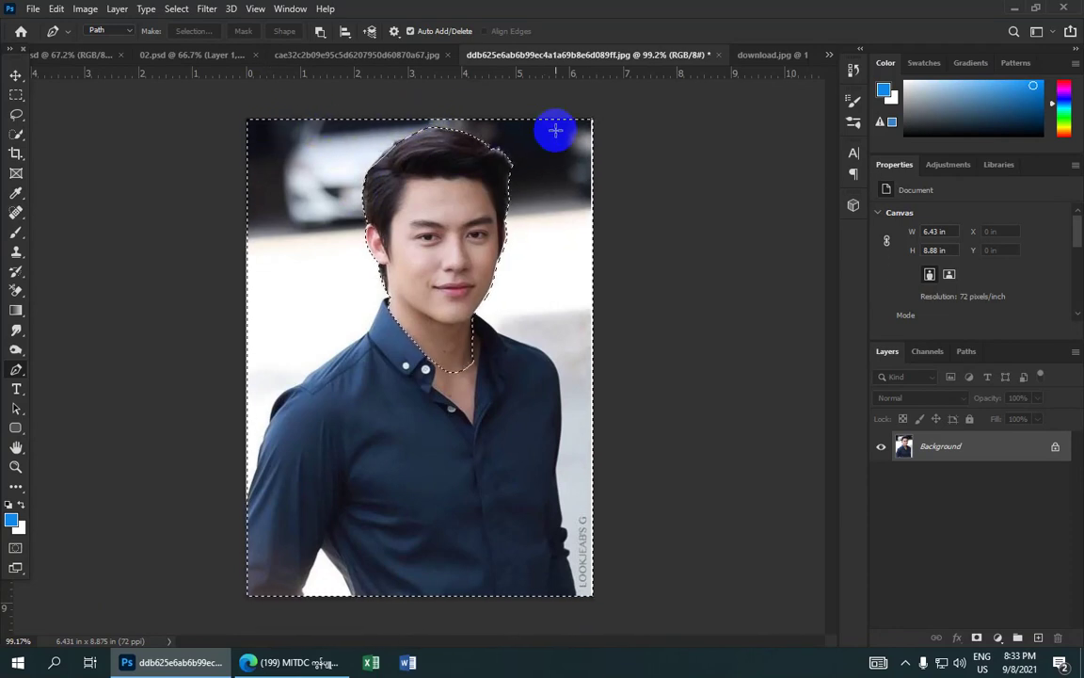
- Invert the selection and copy the groom's head to a new Layer 1, checking by toggling Background
left_click(177, 8)
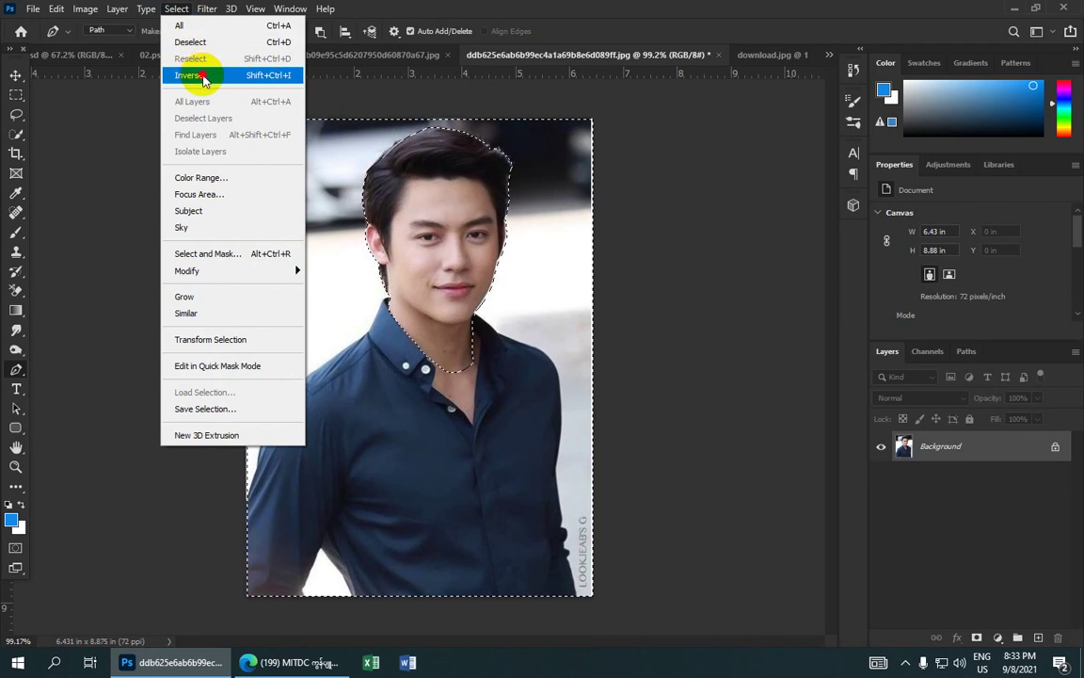
left_click(202, 77)
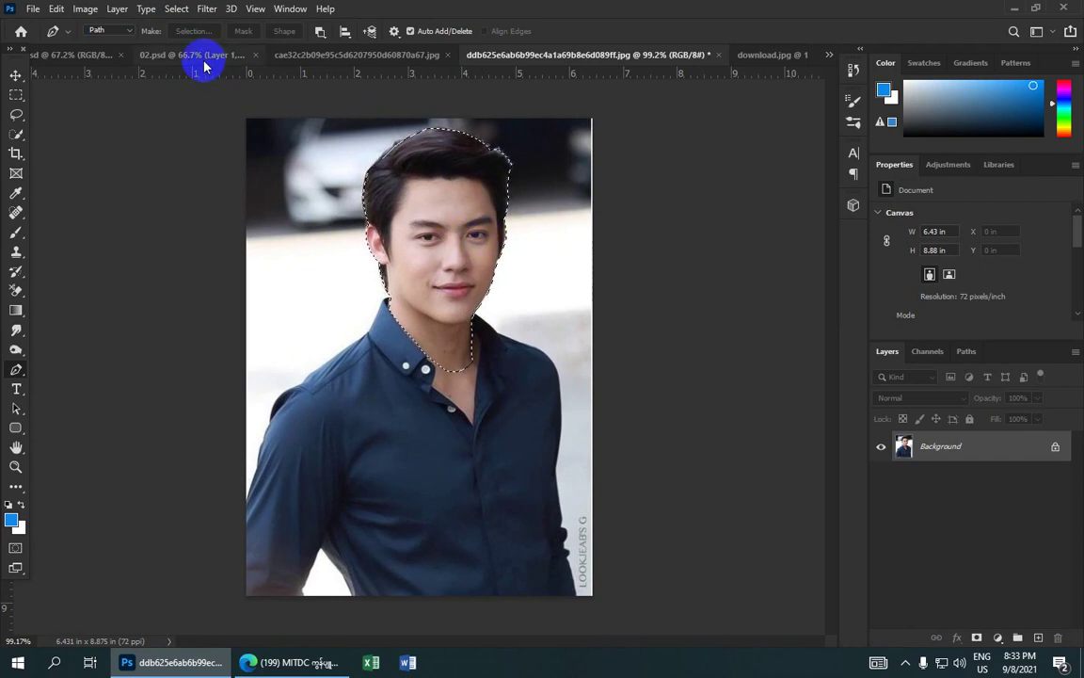
left_click(116, 10)
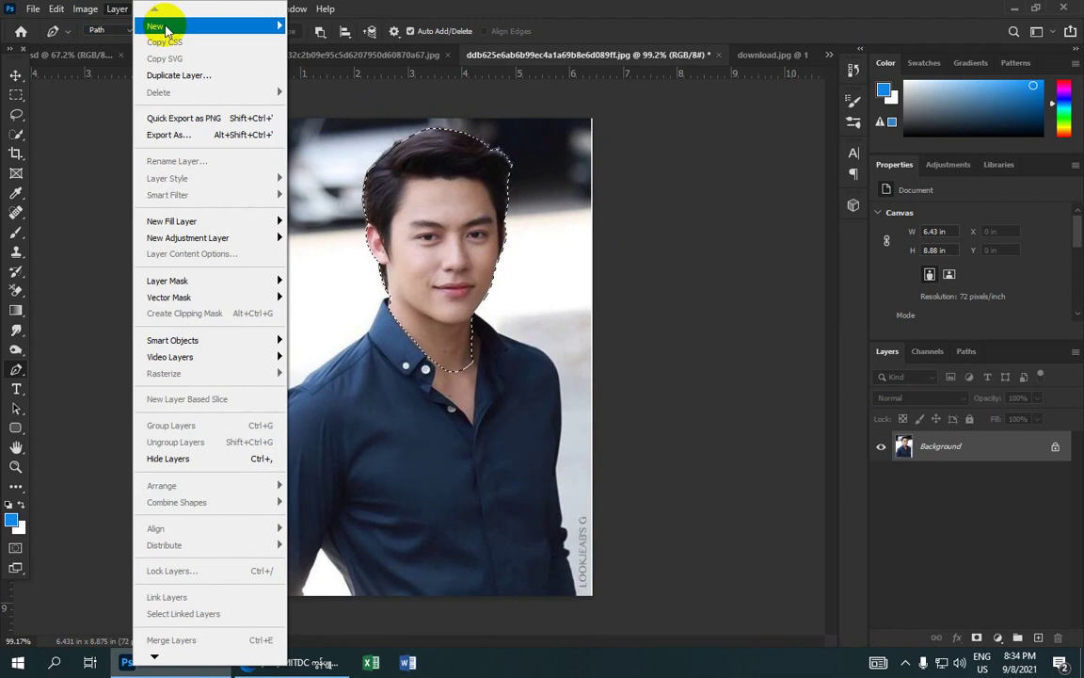
mouse_move(154, 25)
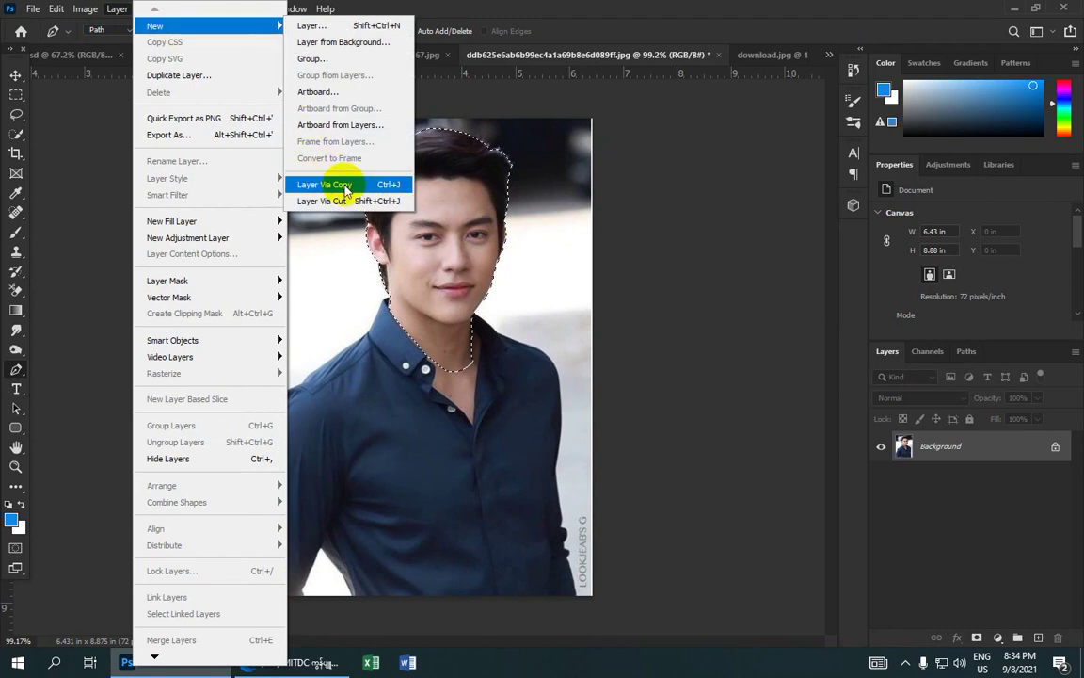
left_click(346, 184)
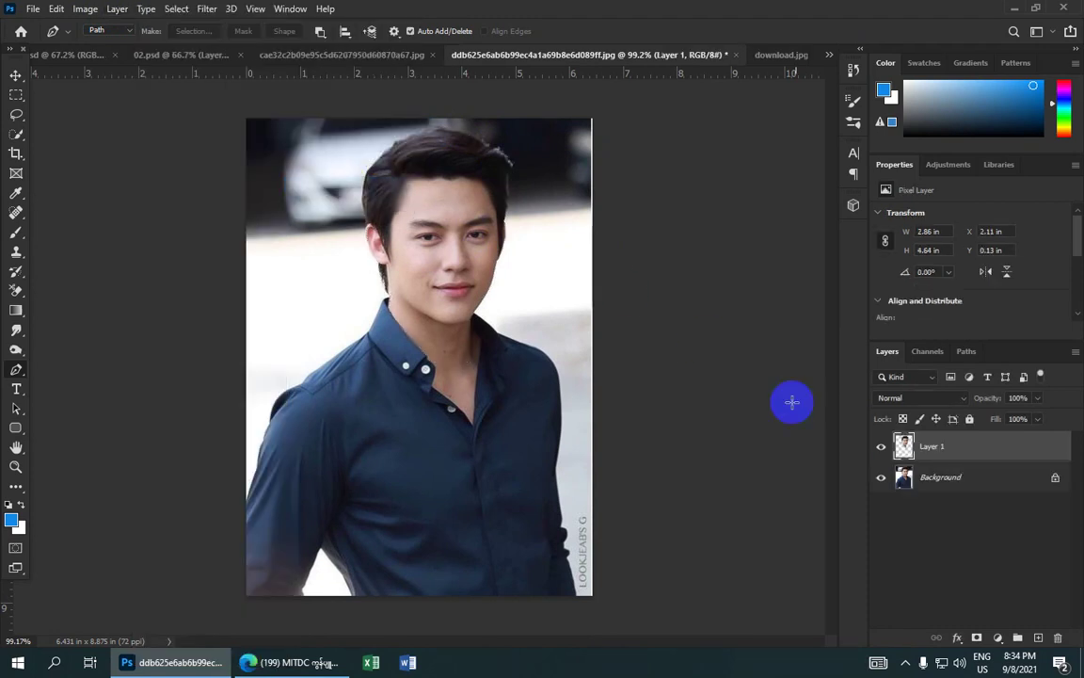
left_click(882, 478)
left_click(884, 481)
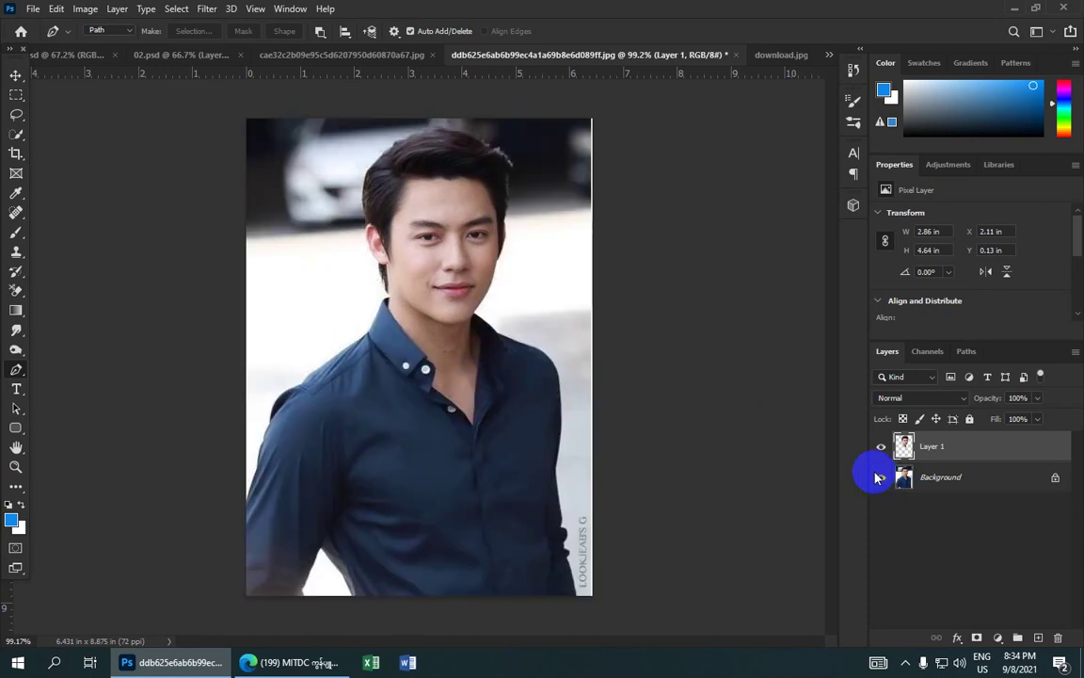
- Drag Layer 1 into 02.psd and scale the groom's head to about 63%
left_click(13, 77)
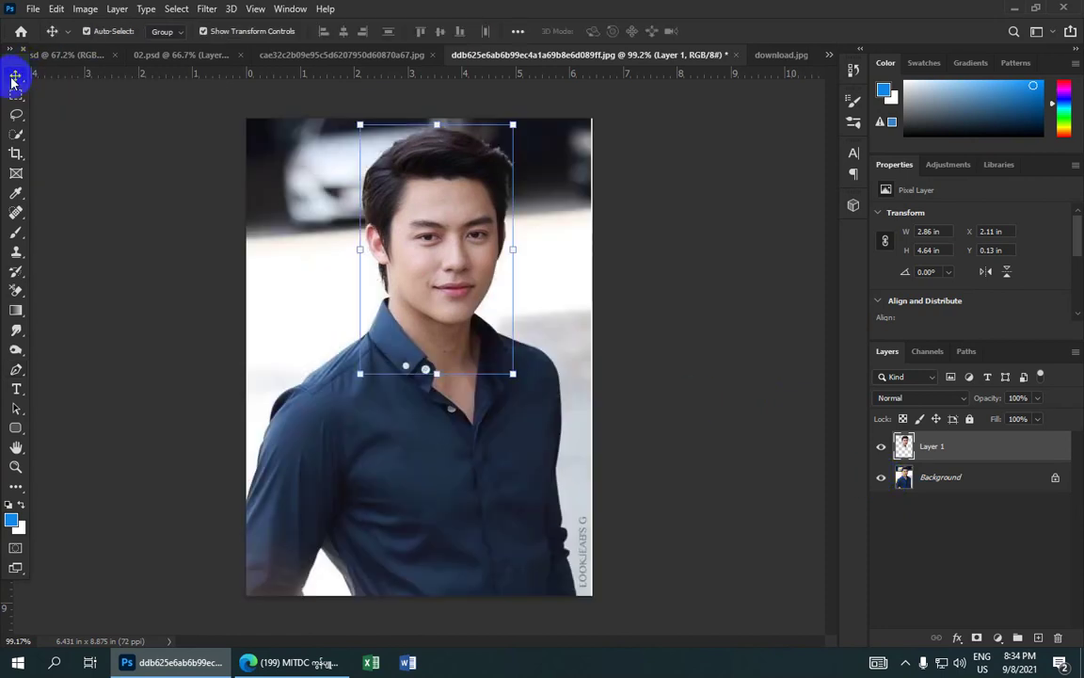
mouse_move(428, 235)
left_mouse_down()
mouse_move(253, 115)
mouse_move(375, 215)
left_mouse_up()
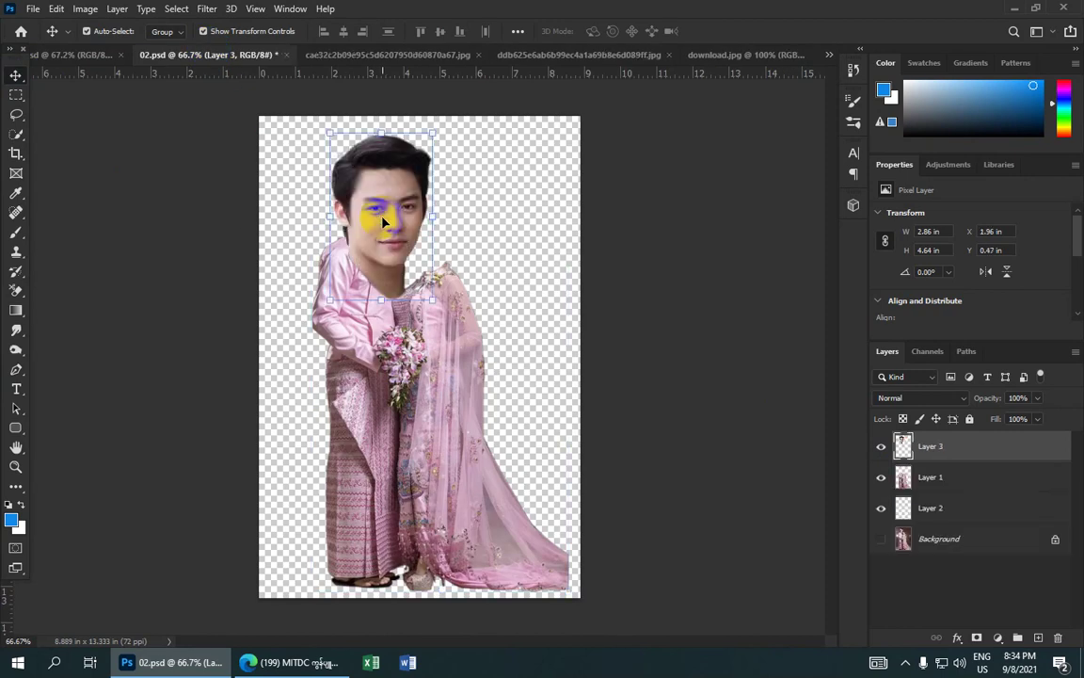
scroll(386, 217, "up", 1)
scroll(376, 226, "up", 1)
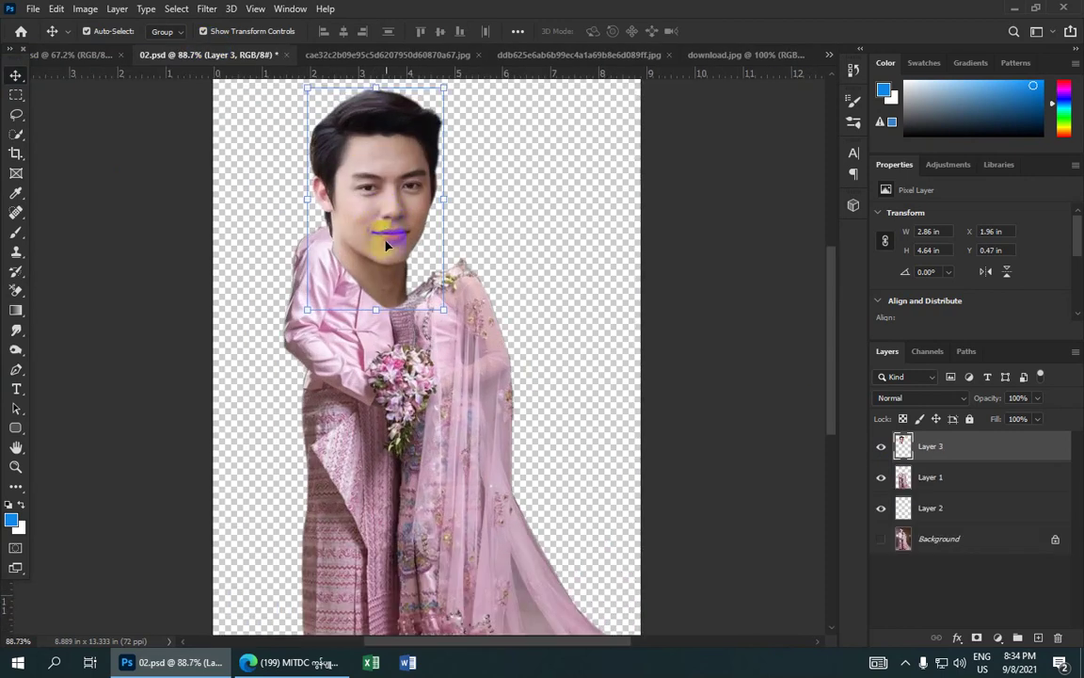
scroll(387, 242, "up", 1)
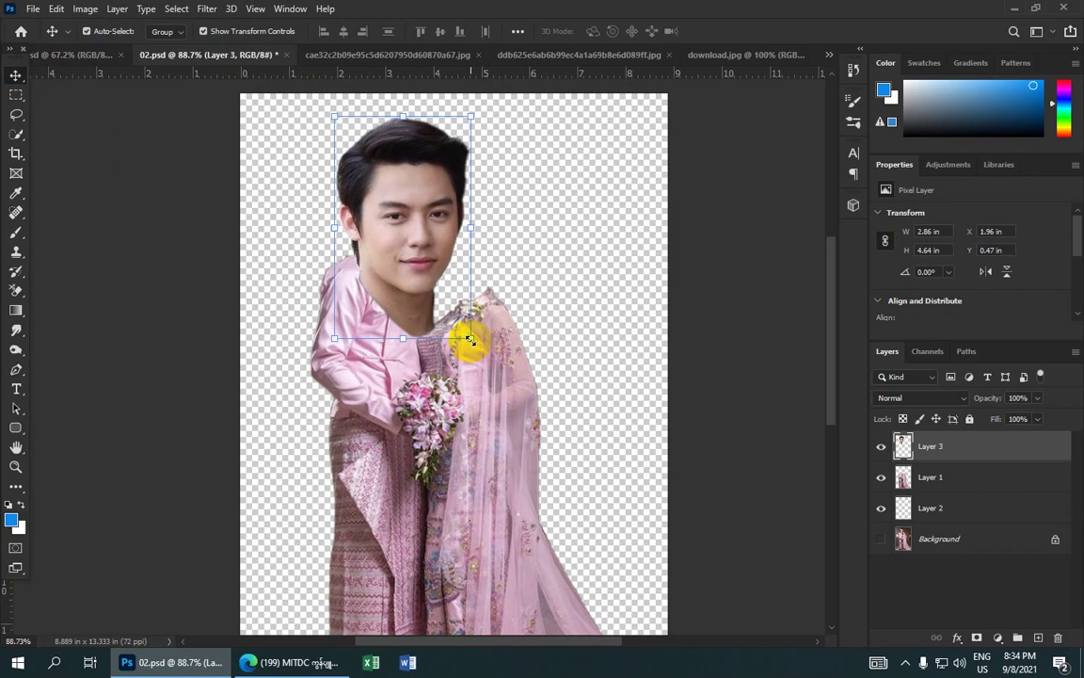
mouse_move(470, 338)
left_mouse_down()
mouse_move(386, 214)
mouse_move(374, 171)
left_mouse_up()
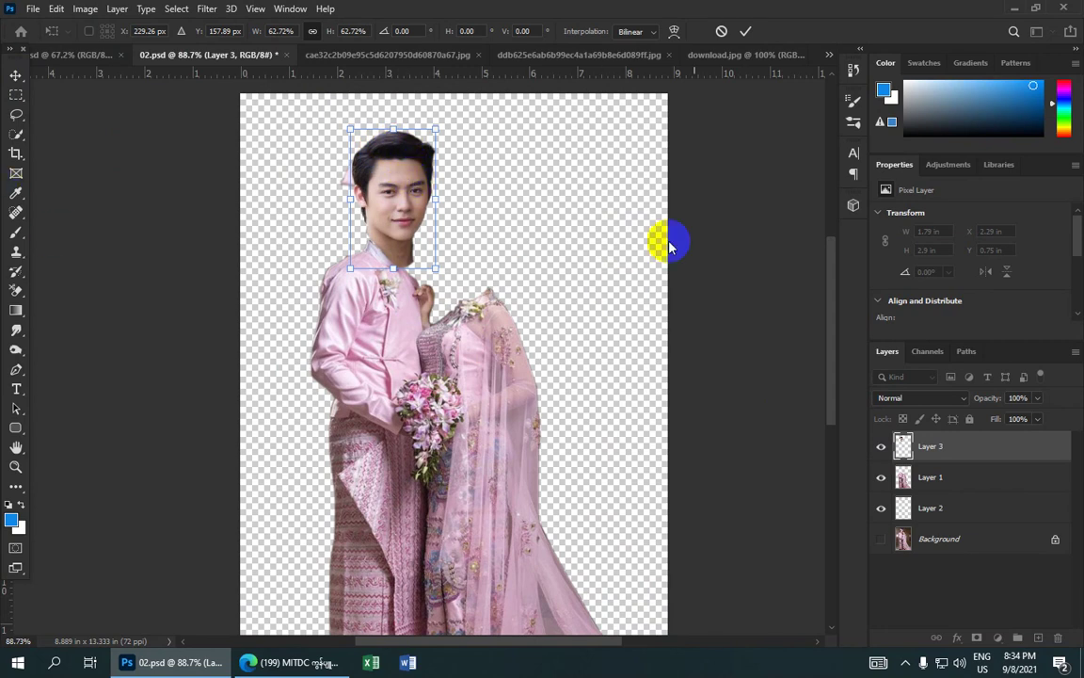
- Move Layer 3 below Layer 2 and rotate the groom's head about 7.33°
left_click_drag(952, 448, 965, 513)
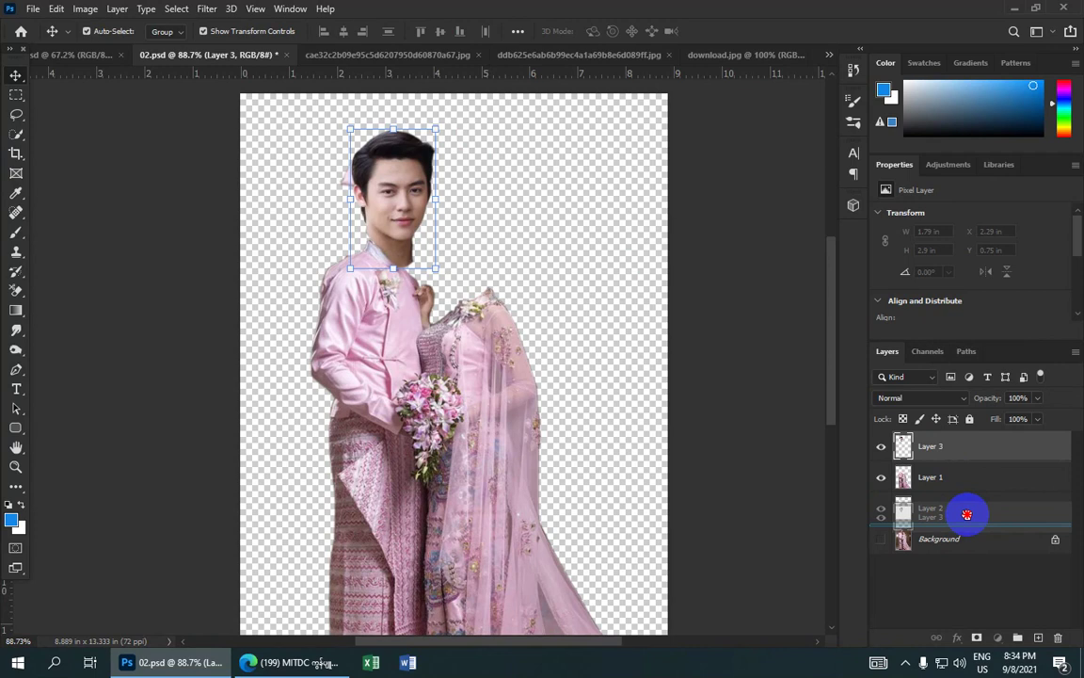
left_click_drag(969, 516, 968, 521)
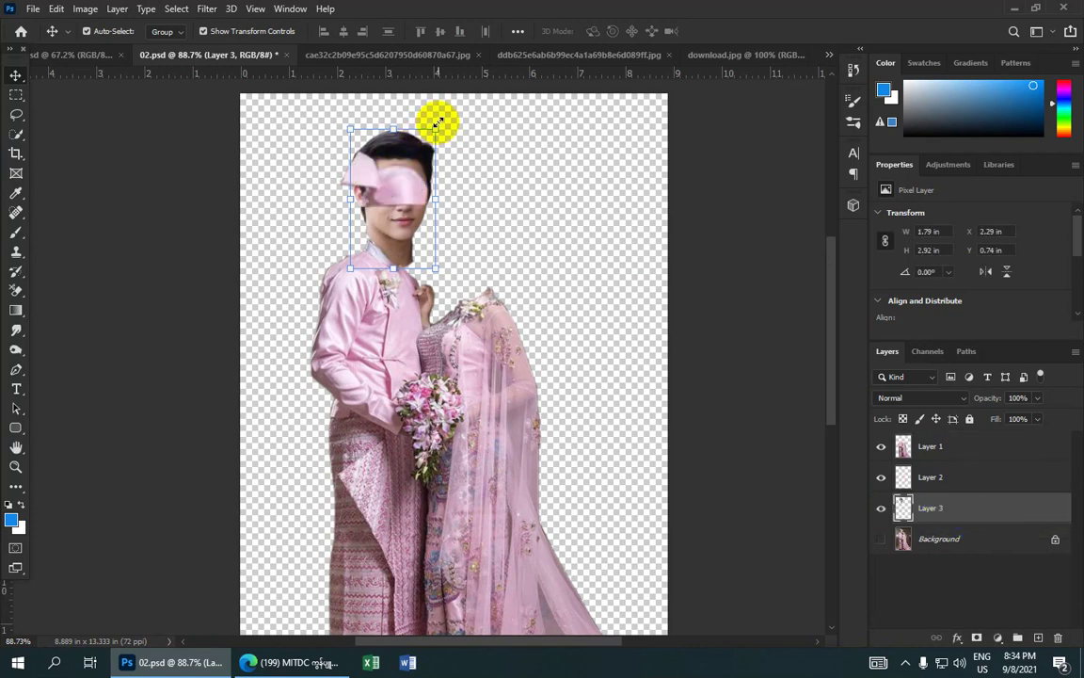
left_click_drag(445, 123, 438, 124)
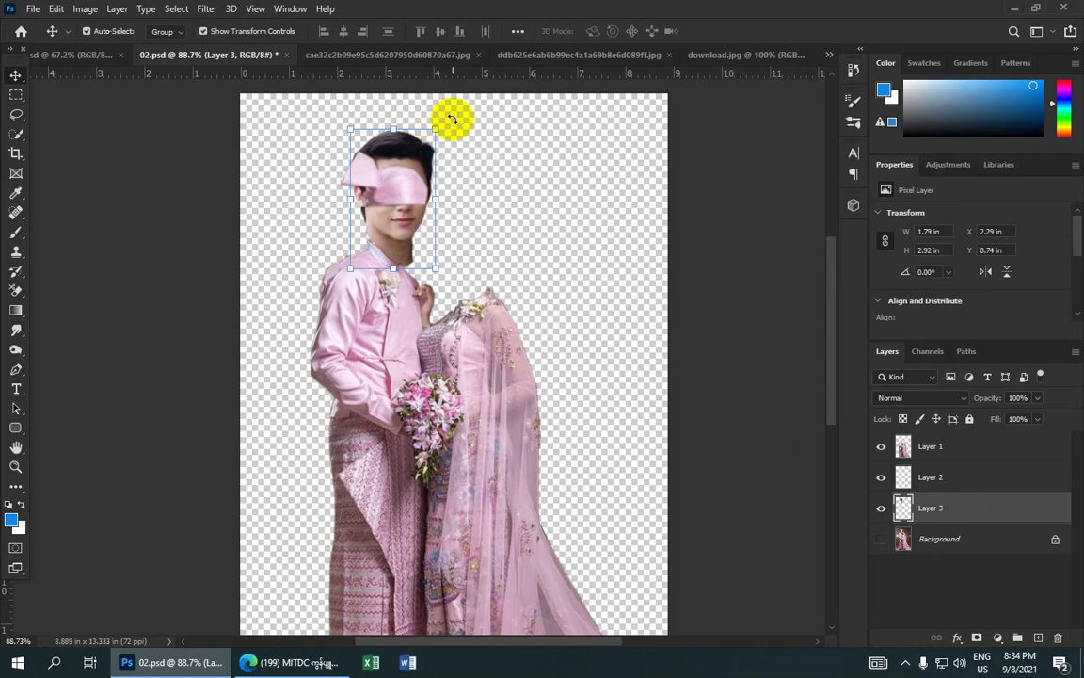
left_click(452, 119)
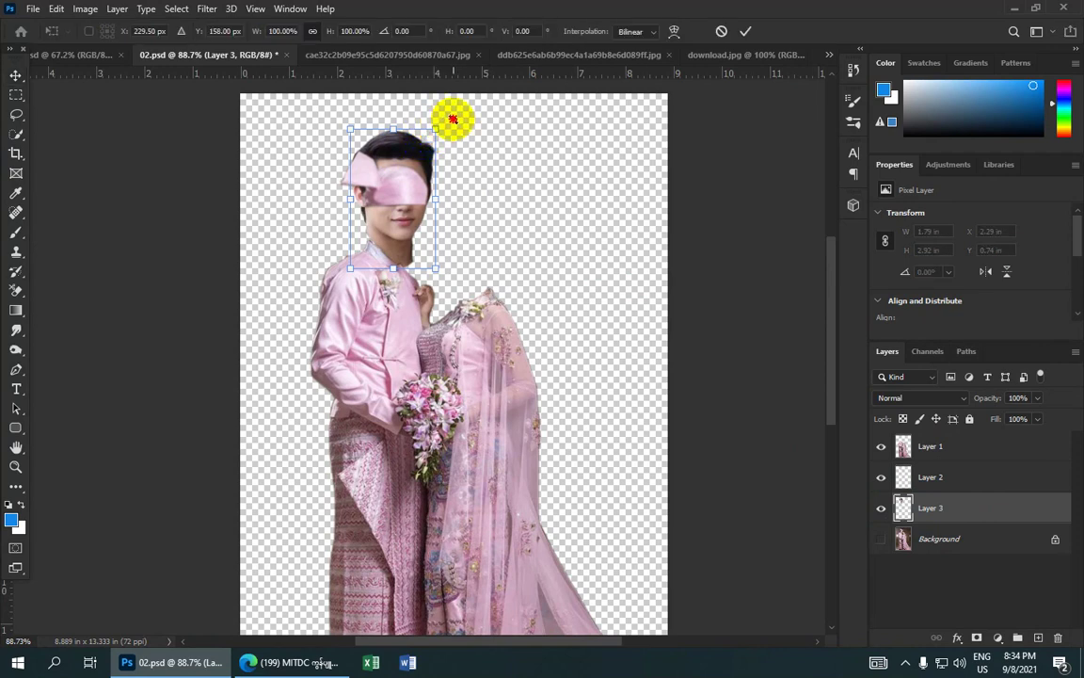
left_click_drag(453, 119, 458, 130)
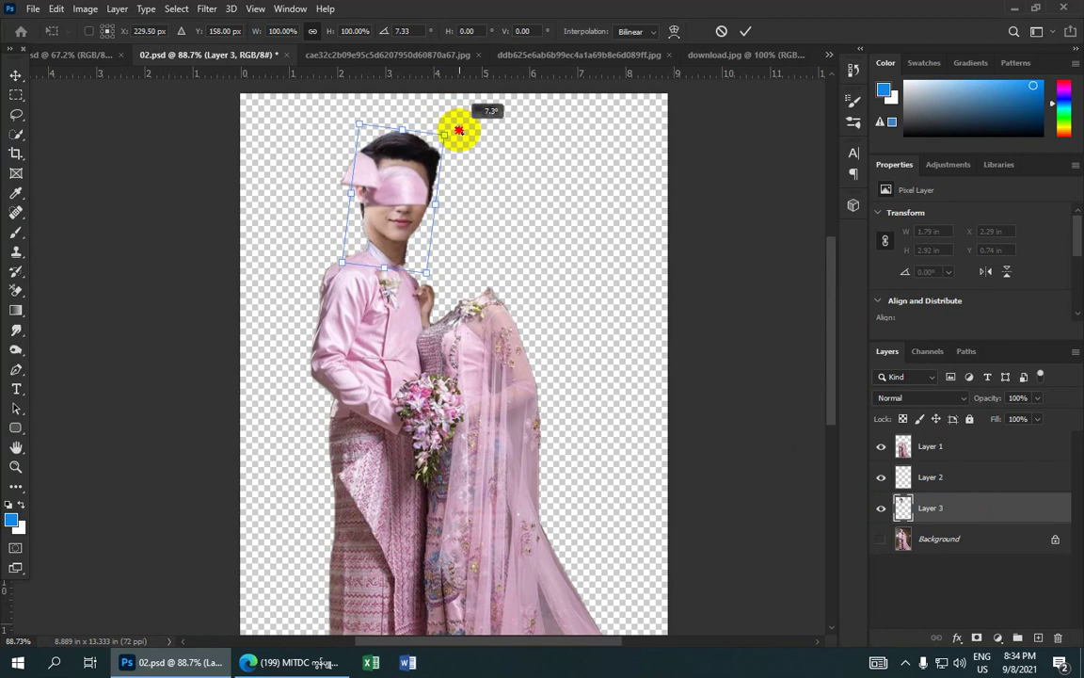
left_click_drag(458, 129, 460, 127)
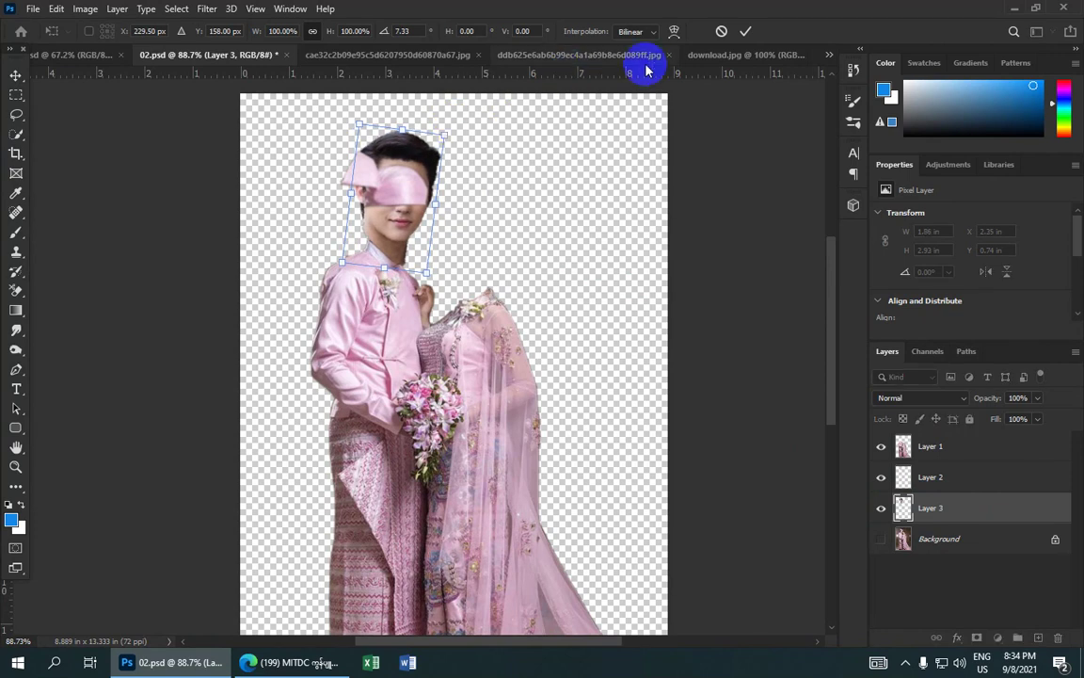
left_click(744, 34)
- Scale Layer 3's groom head to 77.47% and position it beneath the pink headwear
scroll(500, 177, "up", 2)
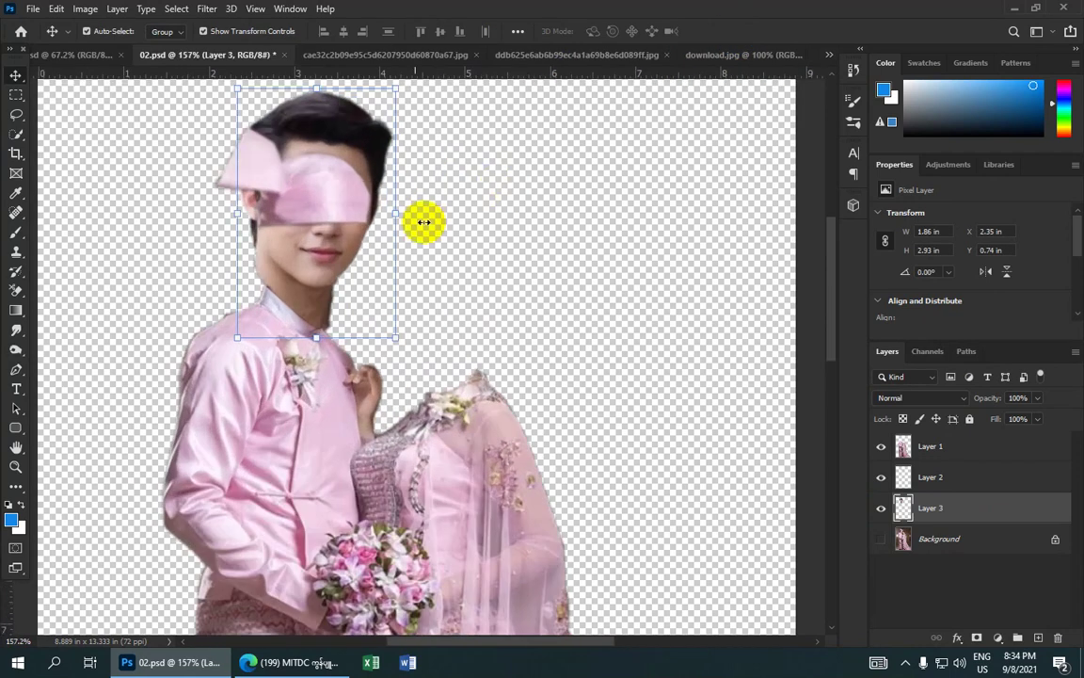
scroll(423, 220, "up", 2)
left_click_drag(335, 255, 445, 261)
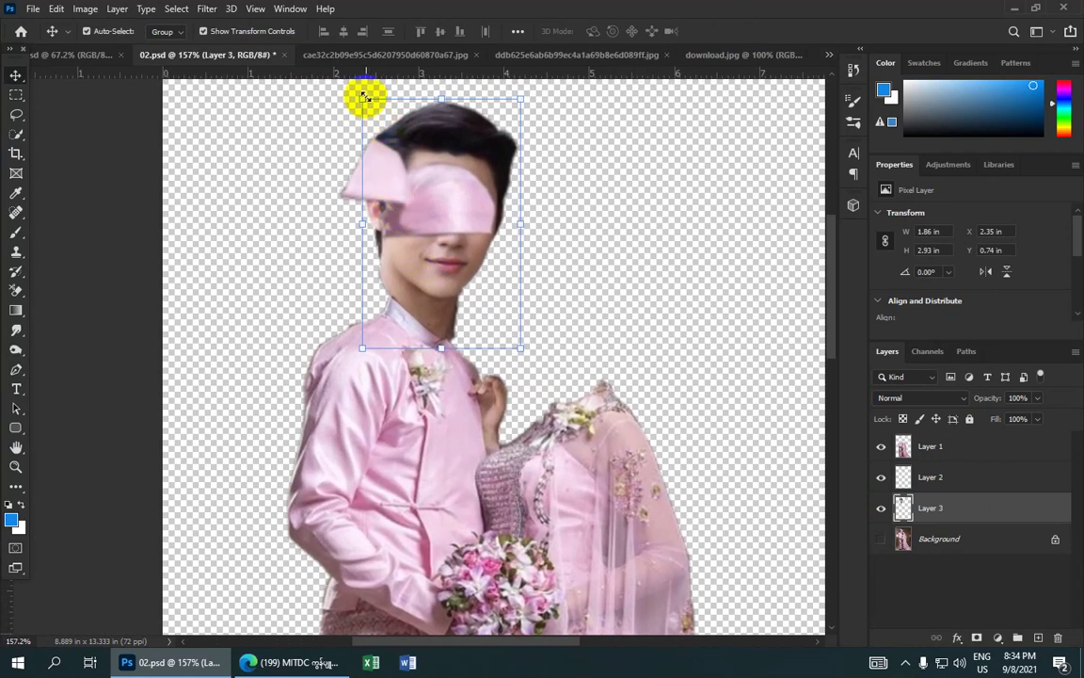
left_click_drag(362, 97, 392, 146)
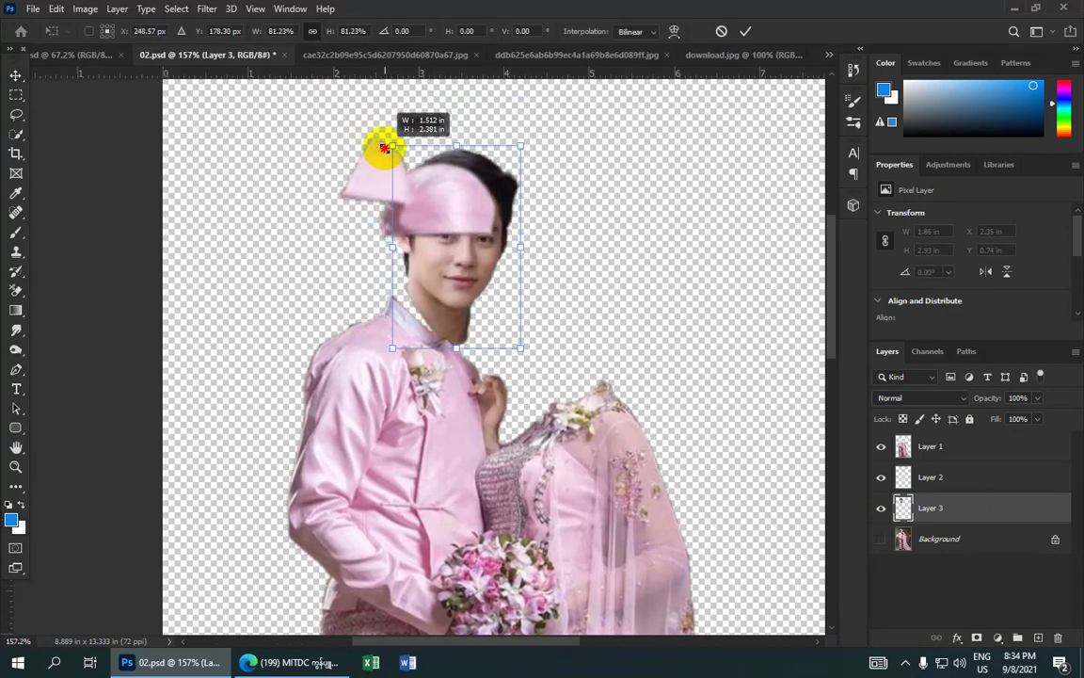
left_click_drag(436, 289, 432, 299)
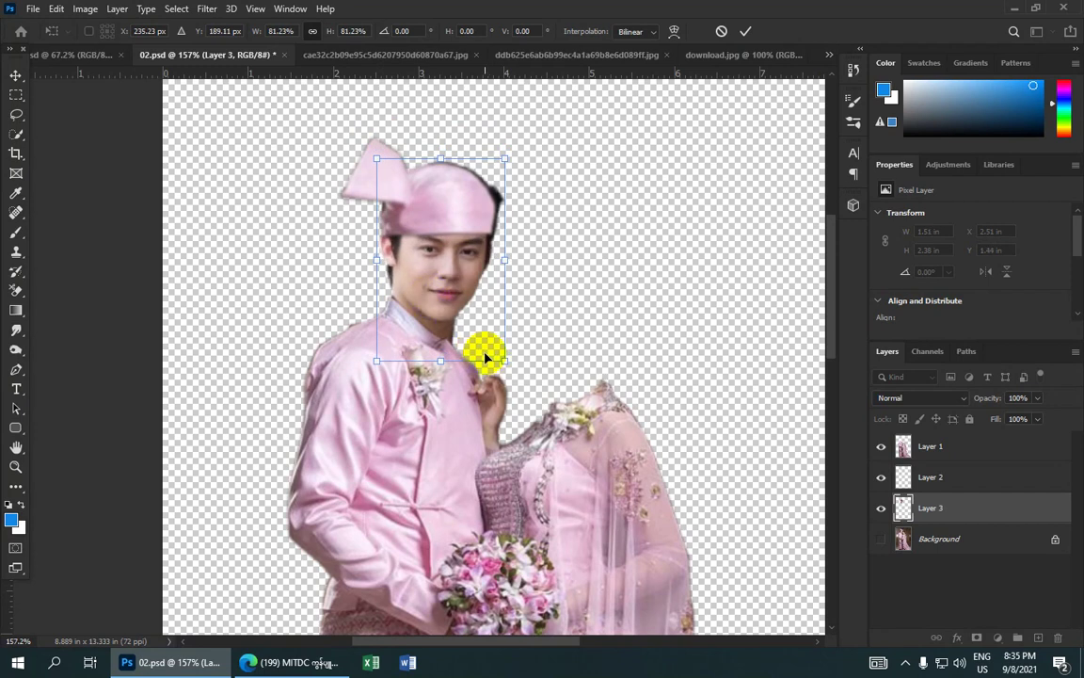
mouse_move(508, 359)
left_mouse_down()
mouse_move(488, 353)
mouse_move(477, 316)
left_mouse_up()
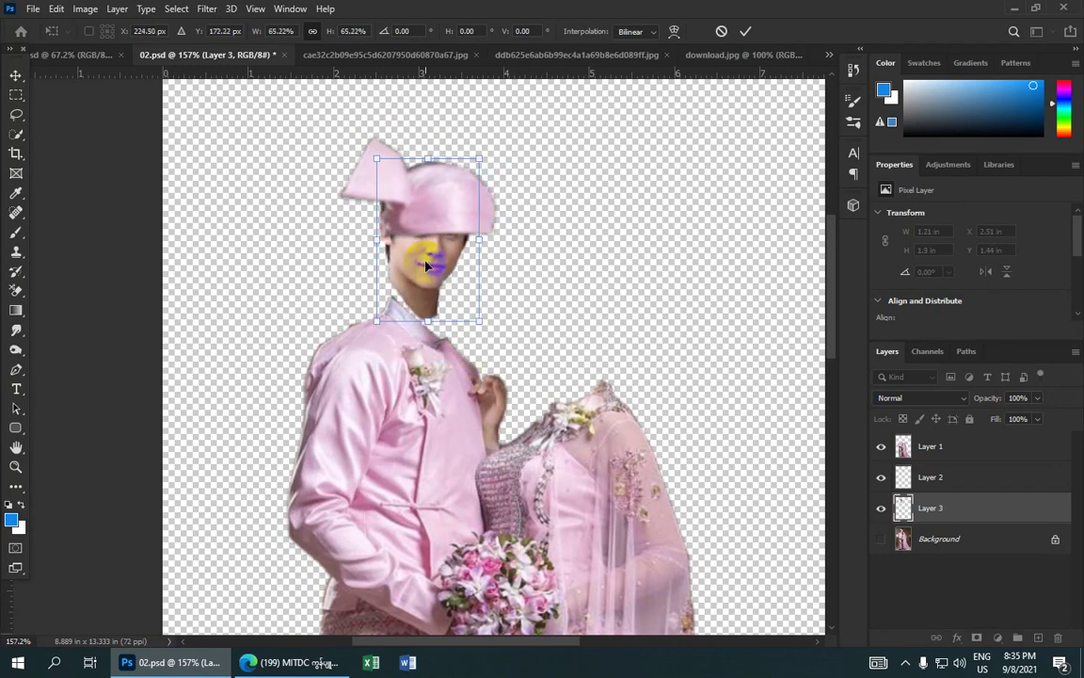
left_click_drag(424, 258, 431, 291)
left_click_drag(481, 348, 494, 348)
left_click_drag(431, 285, 434, 268)
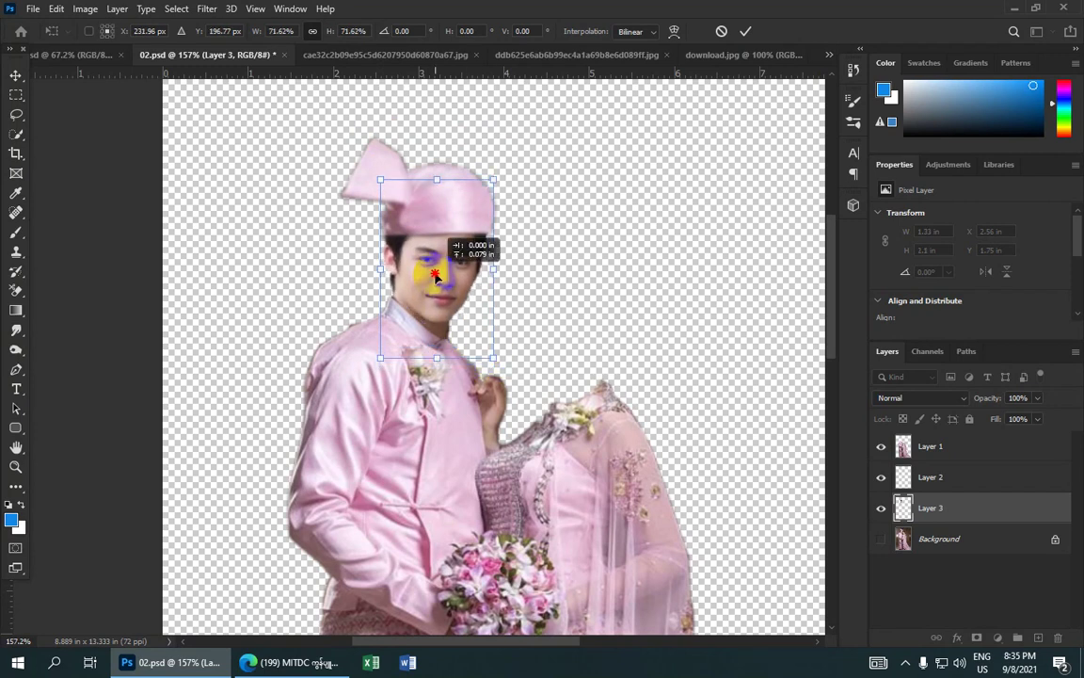
scroll(585, 179, "down", 1)
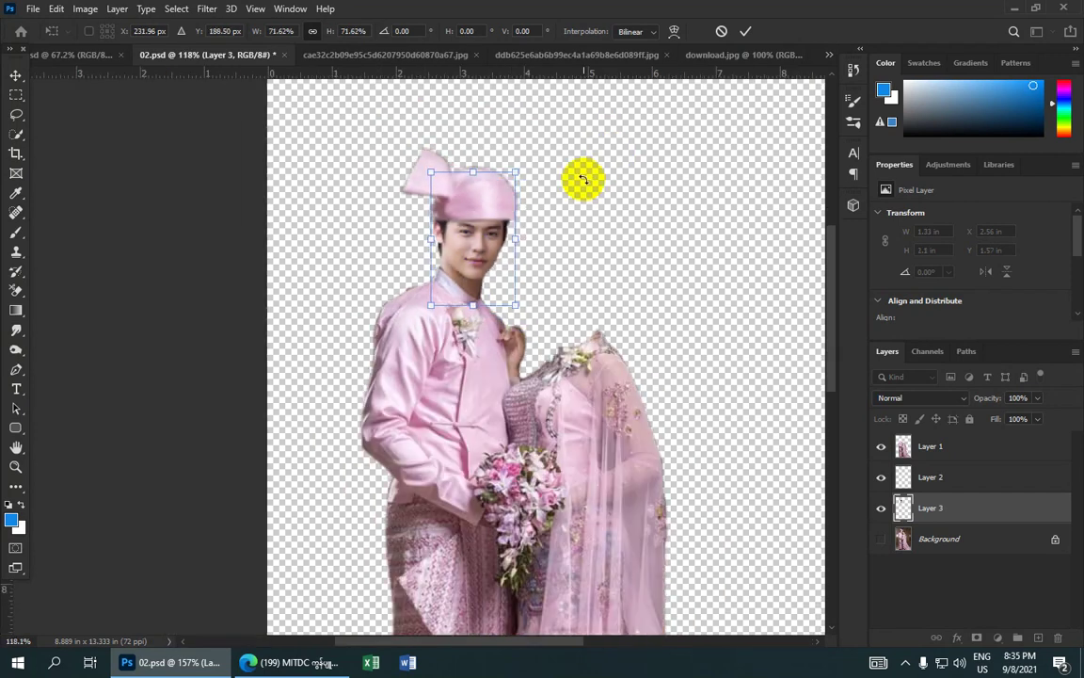
scroll(584, 177, "down", 1)
scroll(586, 188, "down", 1)
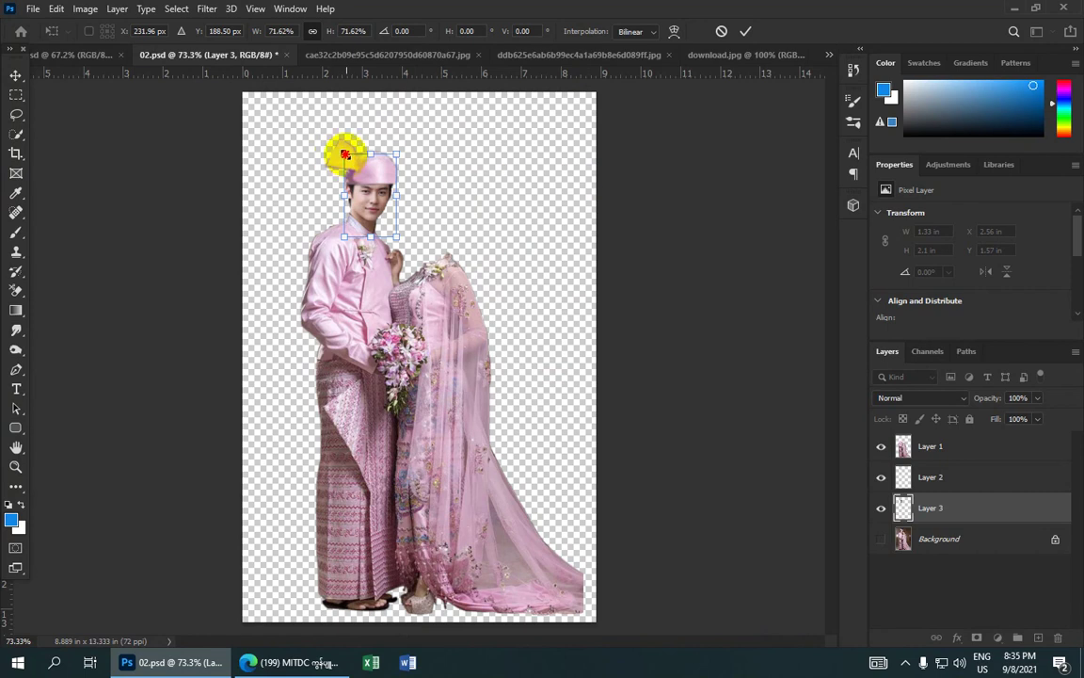
left_click_drag(344, 153, 338, 151)
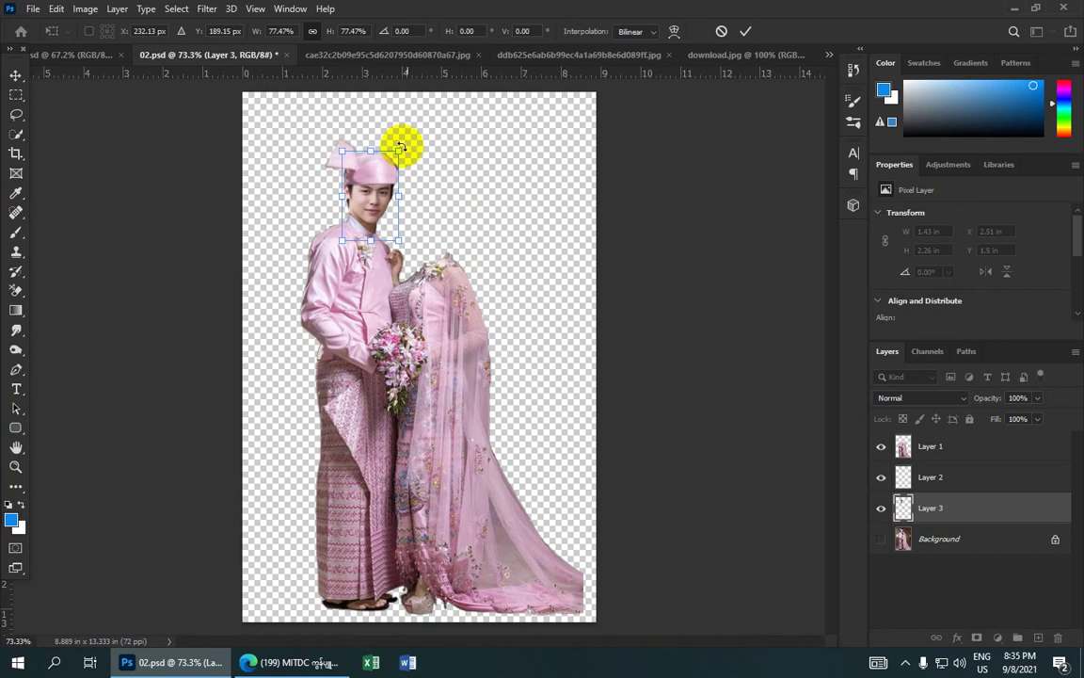
left_click(744, 33)
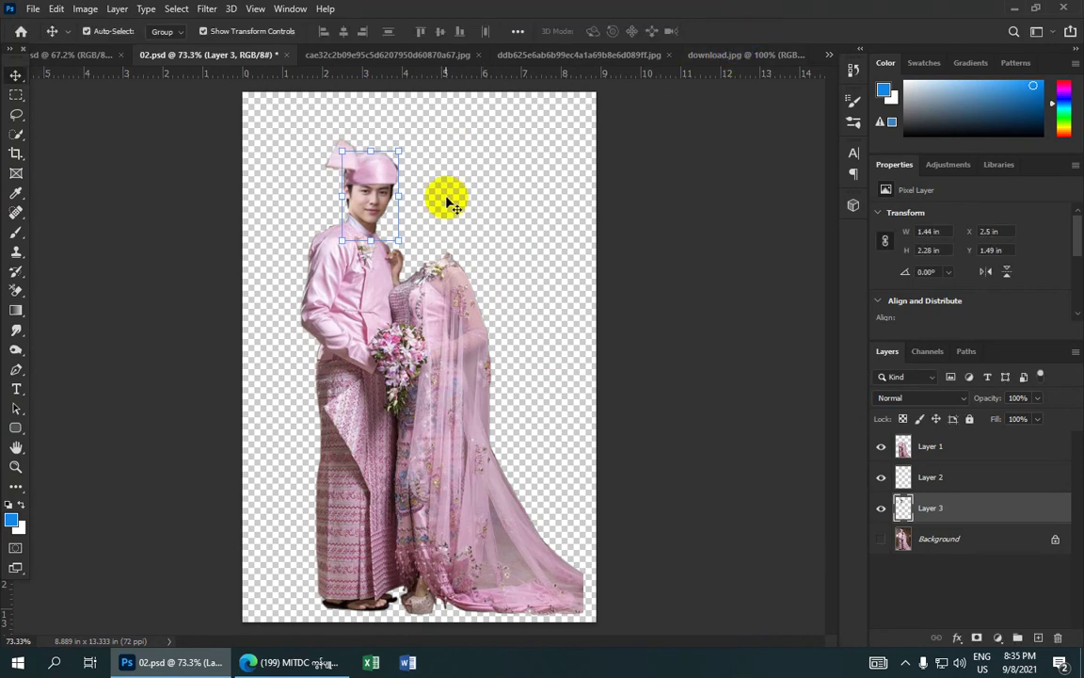
scroll(442, 199, "up", 2)
scroll(443, 199, "up", 2)
mouse_move(297, 290)
left_mouse_down()
mouse_move(349, 243)
mouse_move(361, 263)
mouse_move(382, 223)
left_mouse_up()
scroll(431, 206, "down", 3)
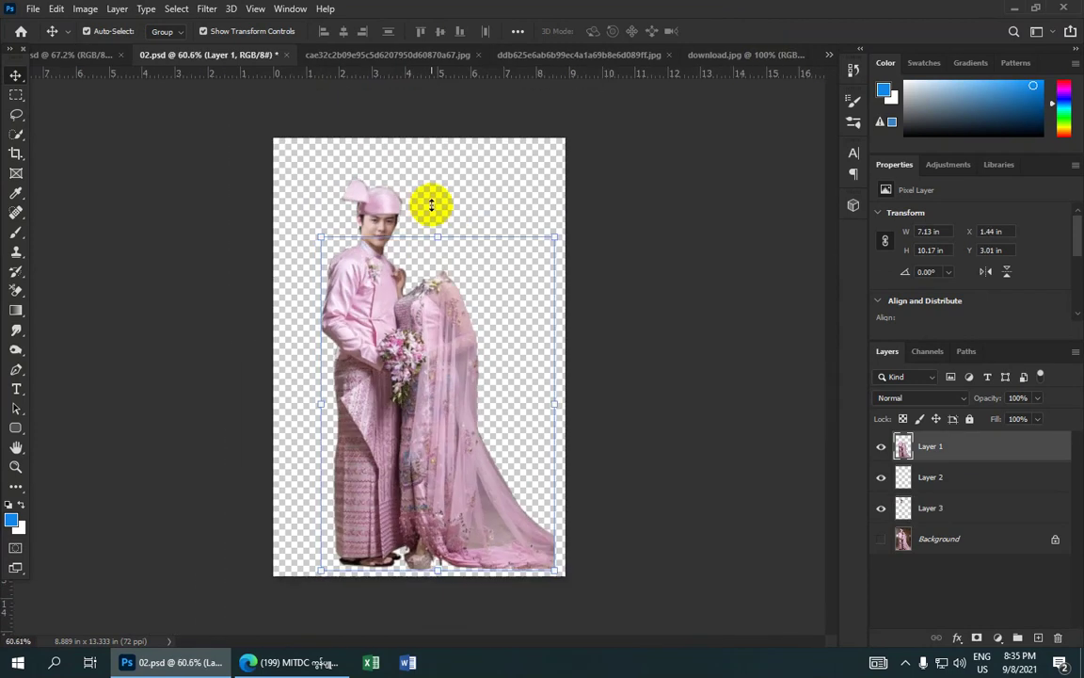
left_click(392, 205)
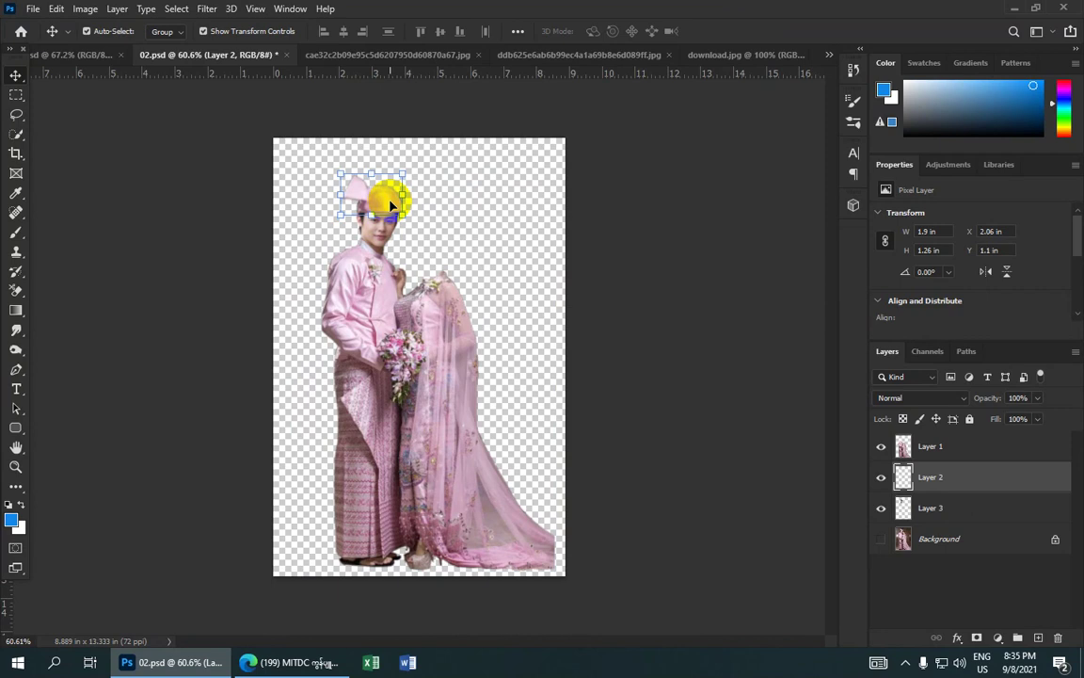
left_click_drag(391, 204, 391, 202)
scroll(391, 205, "up", 2)
scroll(415, 194, "up", 2)
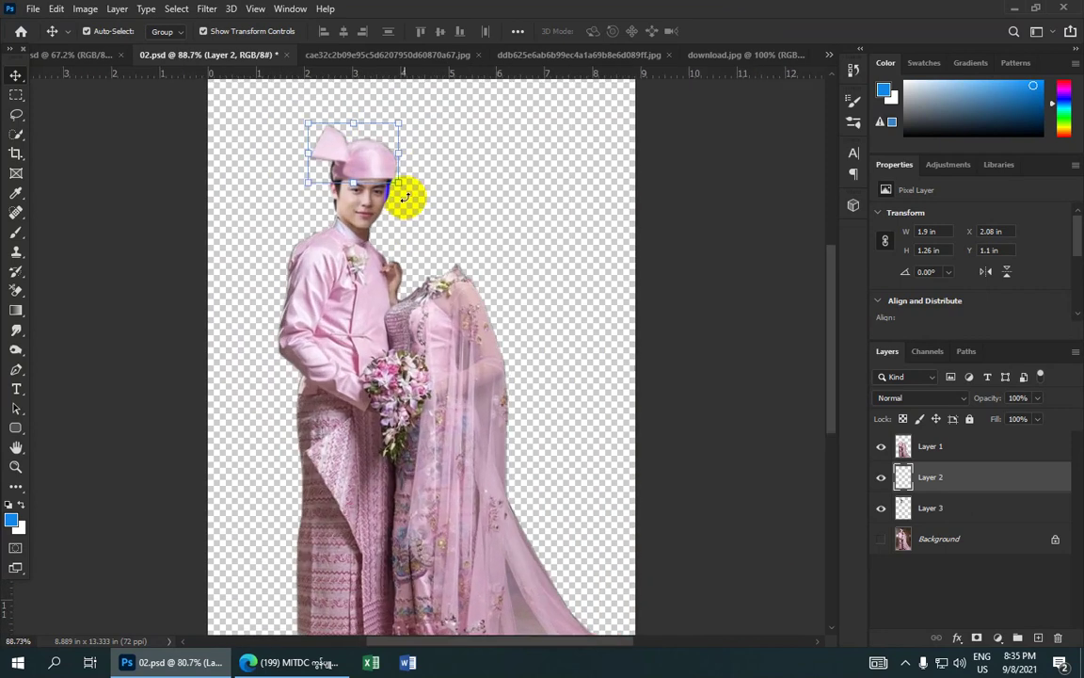
scroll(414, 196, "down", 1)
scroll(368, 206, "up", 1)
scroll(325, 287, "up", 1)
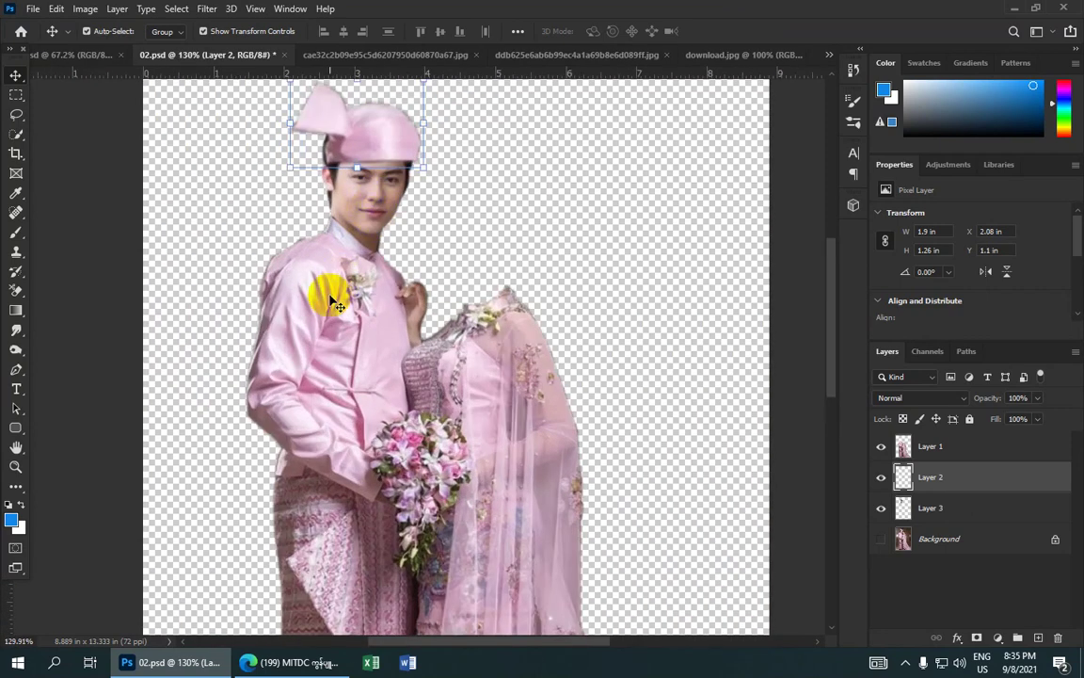
scroll(350, 297, "up", 2)
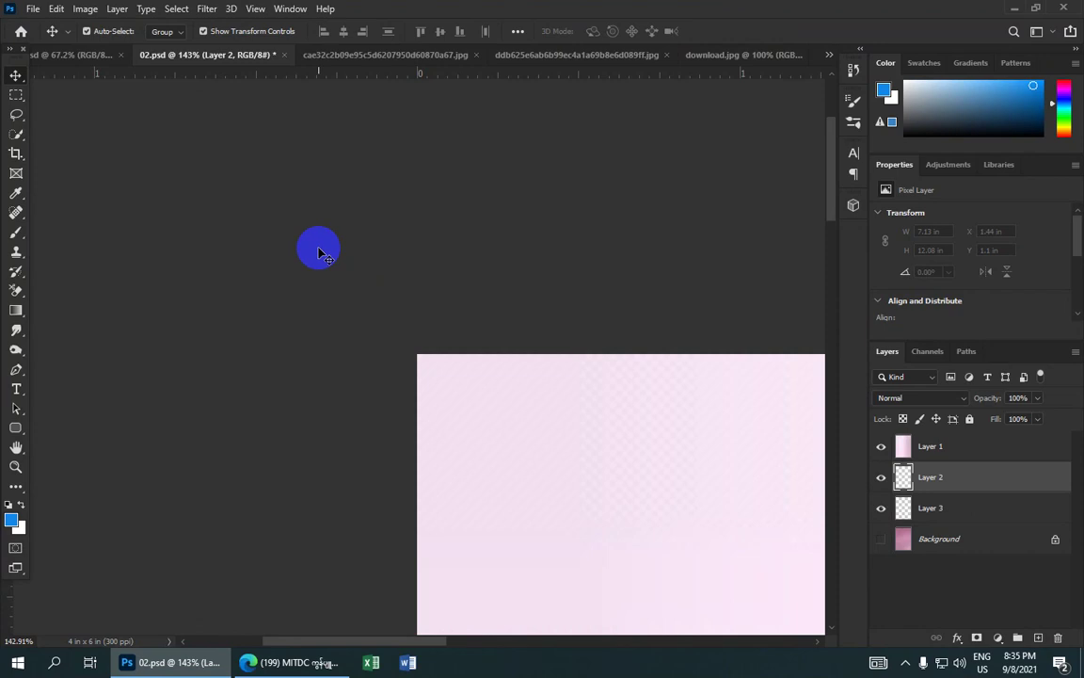
scroll(476, 327, "down", 3)
scroll(477, 327, "down", 1)
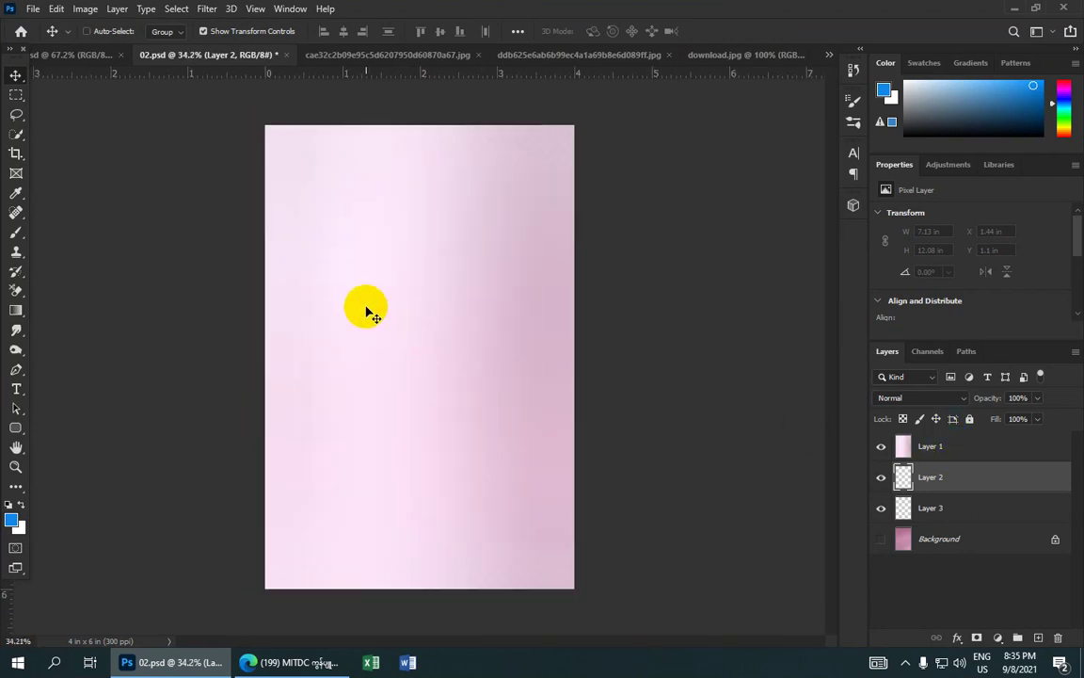
scroll(415, 291, "up", 2)
scroll(419, 288, "up", 2)
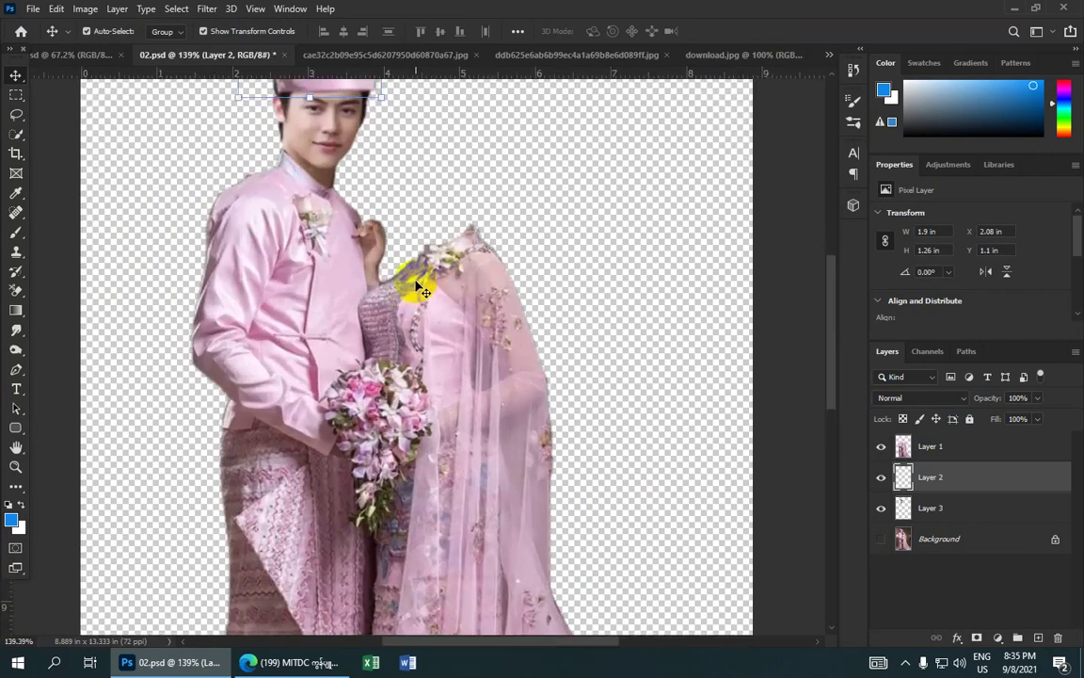
key("c")
scroll(326, 262, "up", 1)
left_click_drag(326, 273, 335, 287)
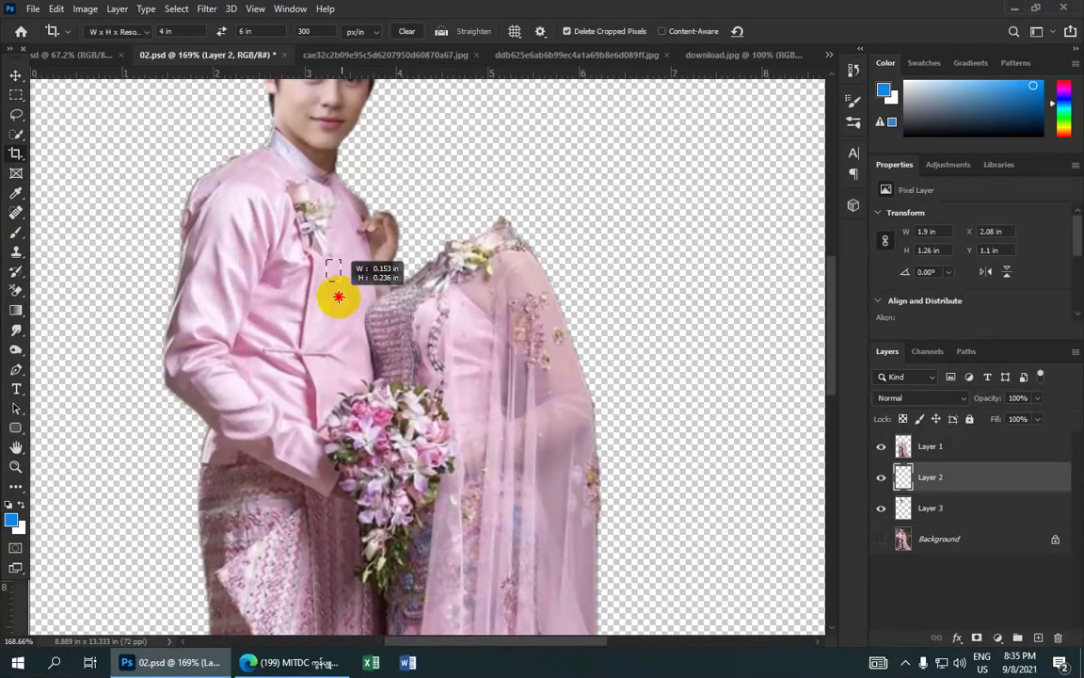
left_click_drag(353, 337, 323, 261)
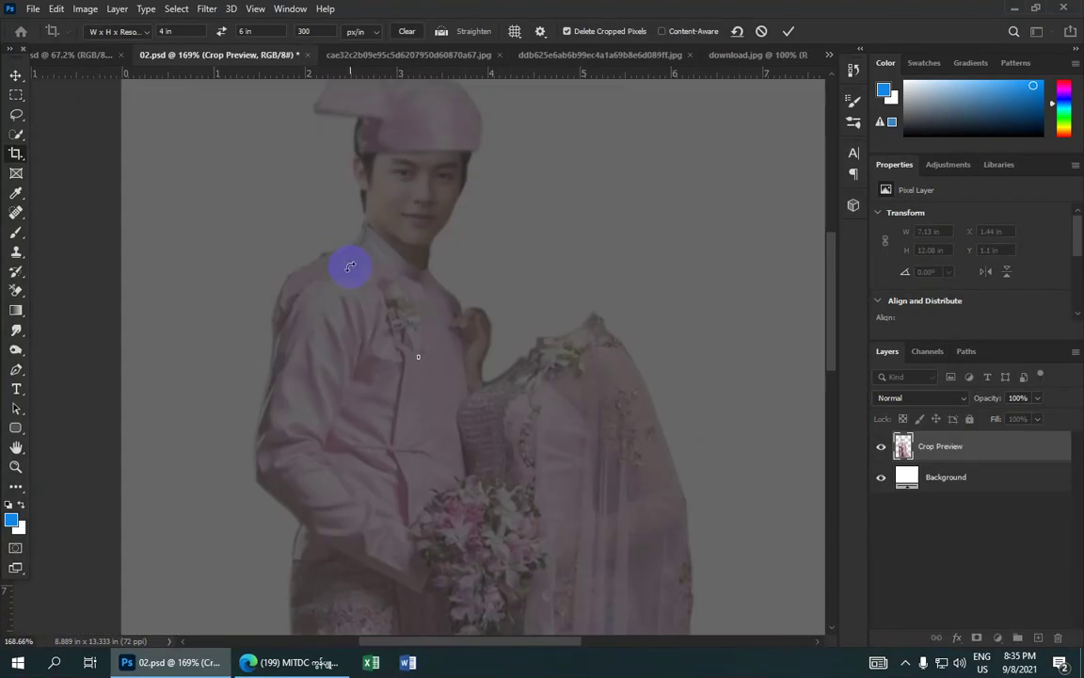
scroll(358, 271, "down", 3)
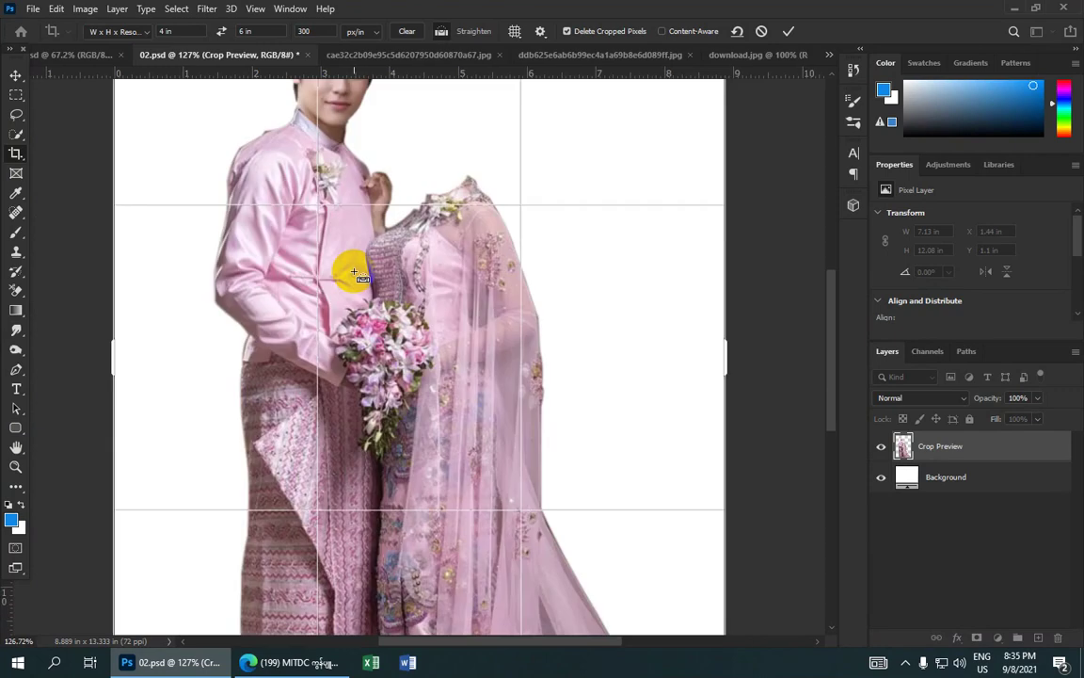
left_click_drag(350, 271, 412, 213)
left_click(761, 32)
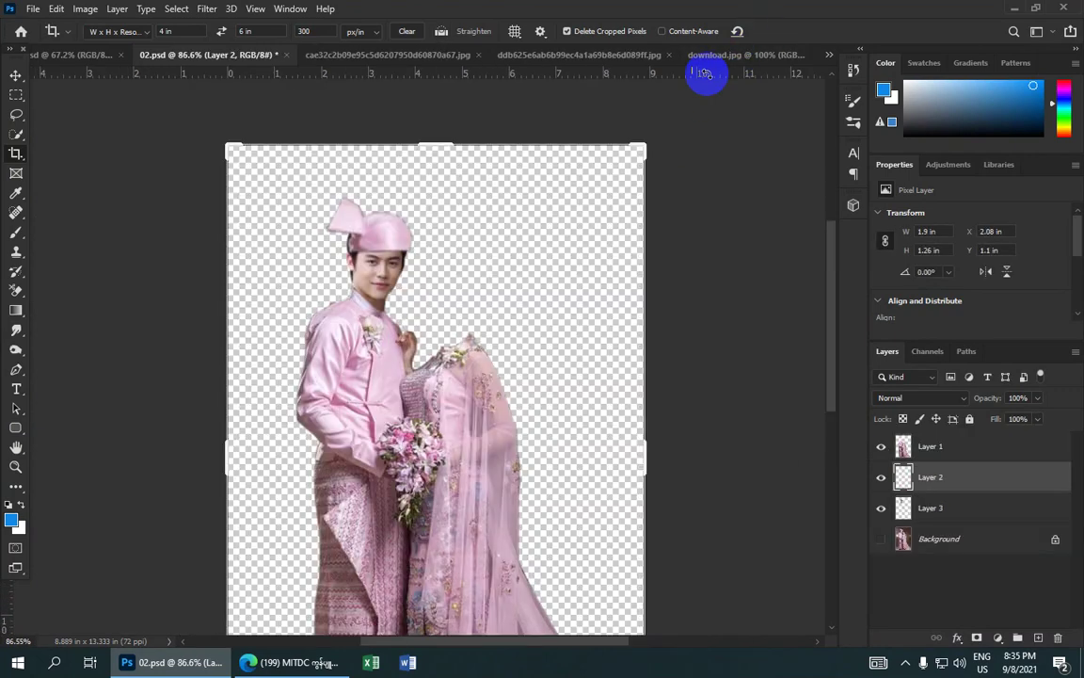
- Move Layer 2's pink hat higher on the groom's head
left_click(15, 75)
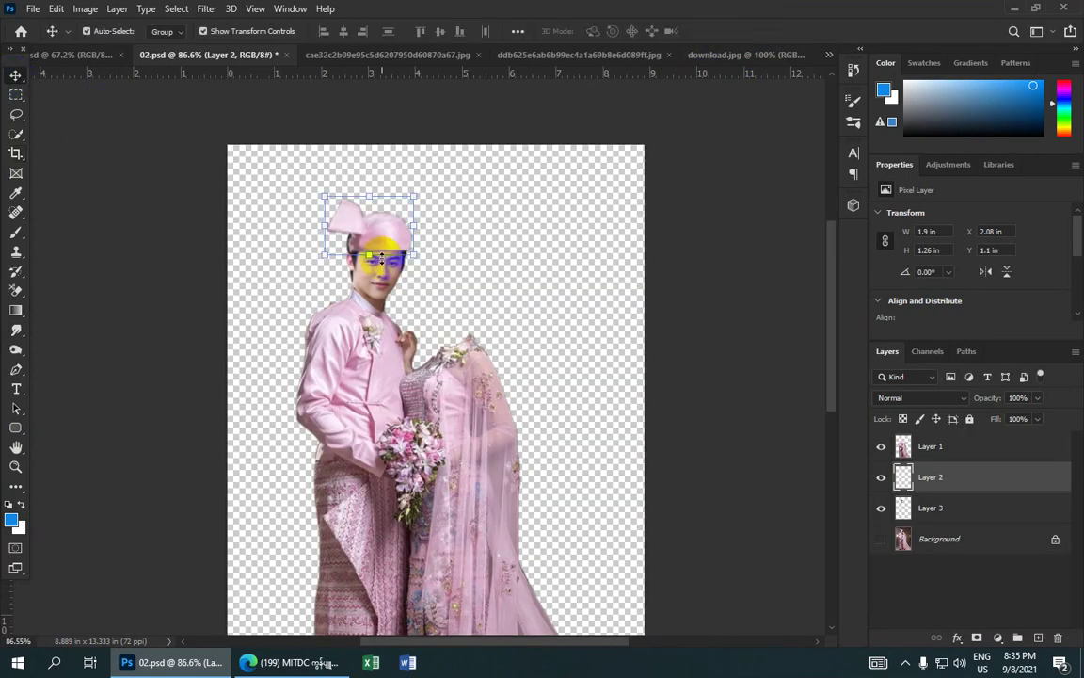
scroll(378, 237, "up", 4)
left_click_drag(392, 220, 395, 214)
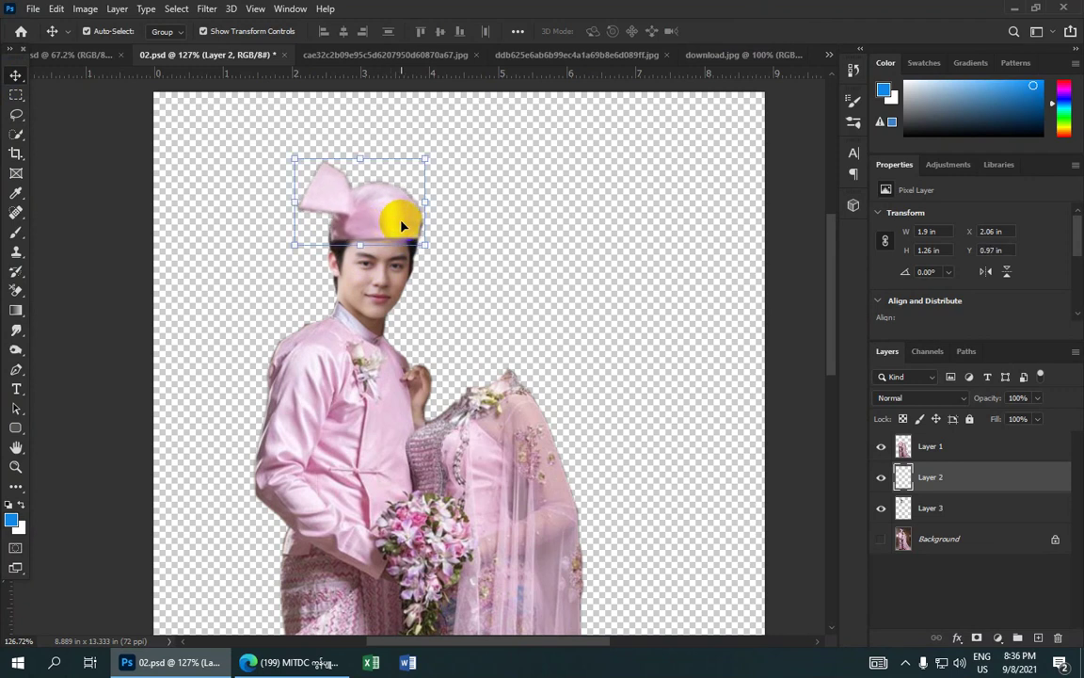
scroll(404, 212, "down", 1)
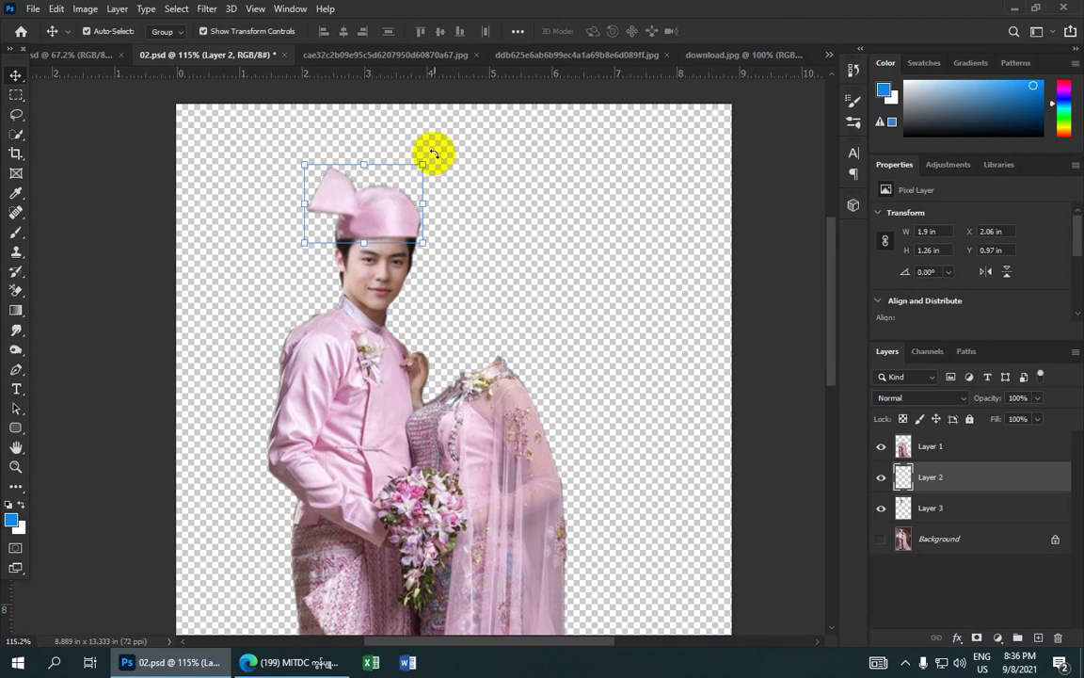
- Tilt the hat 6.23°, enlarge it to 104.39%, and nudge it down and right
left_click_drag(433, 153, 426, 184)
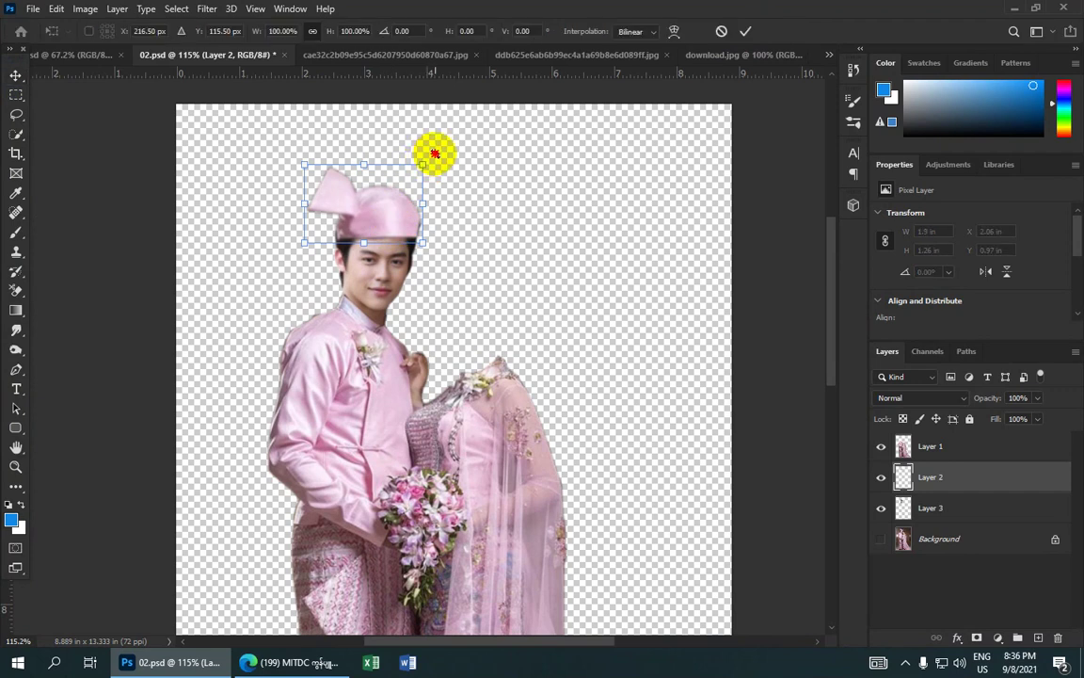
left_click(390, 213)
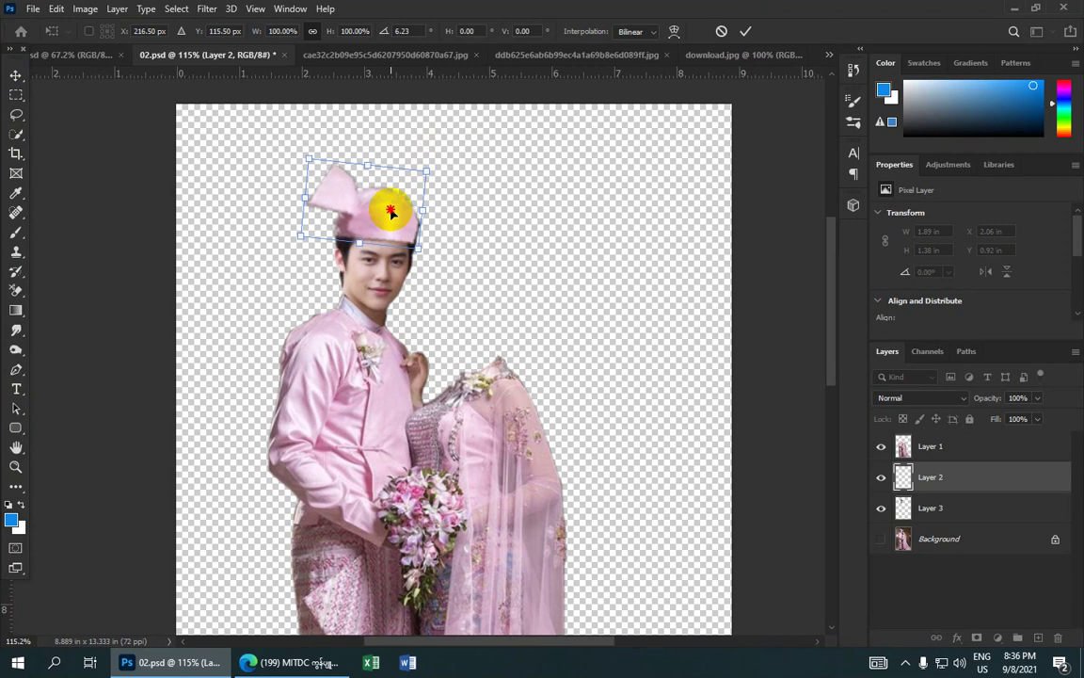
left_click_drag(391, 213, 384, 213)
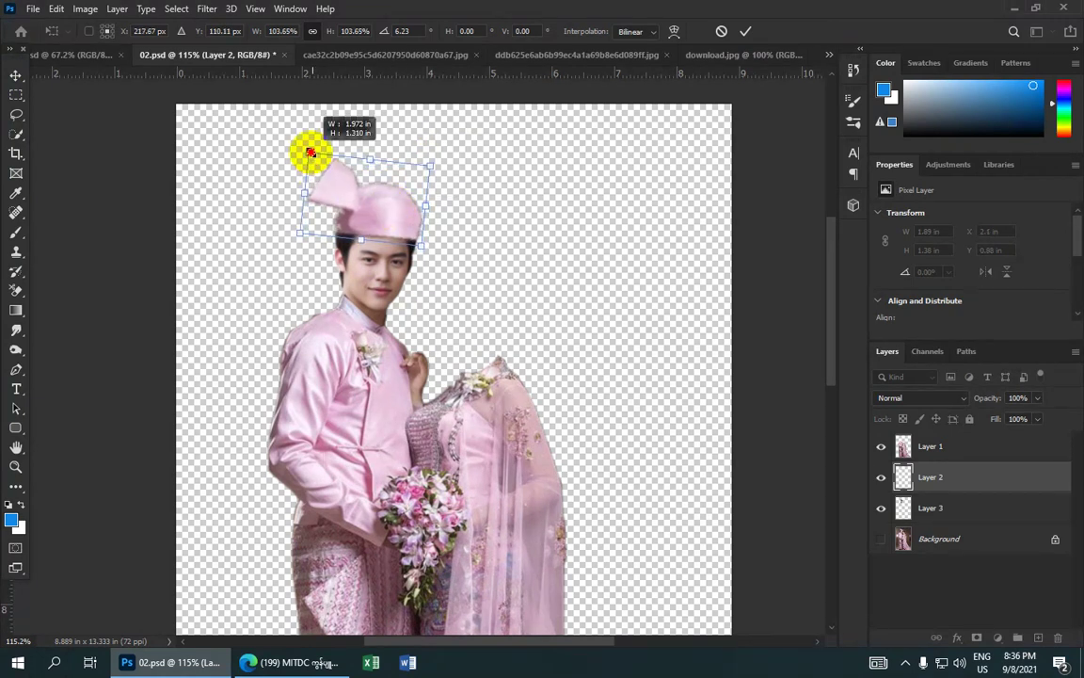
left_click_drag(313, 156, 304, 150)
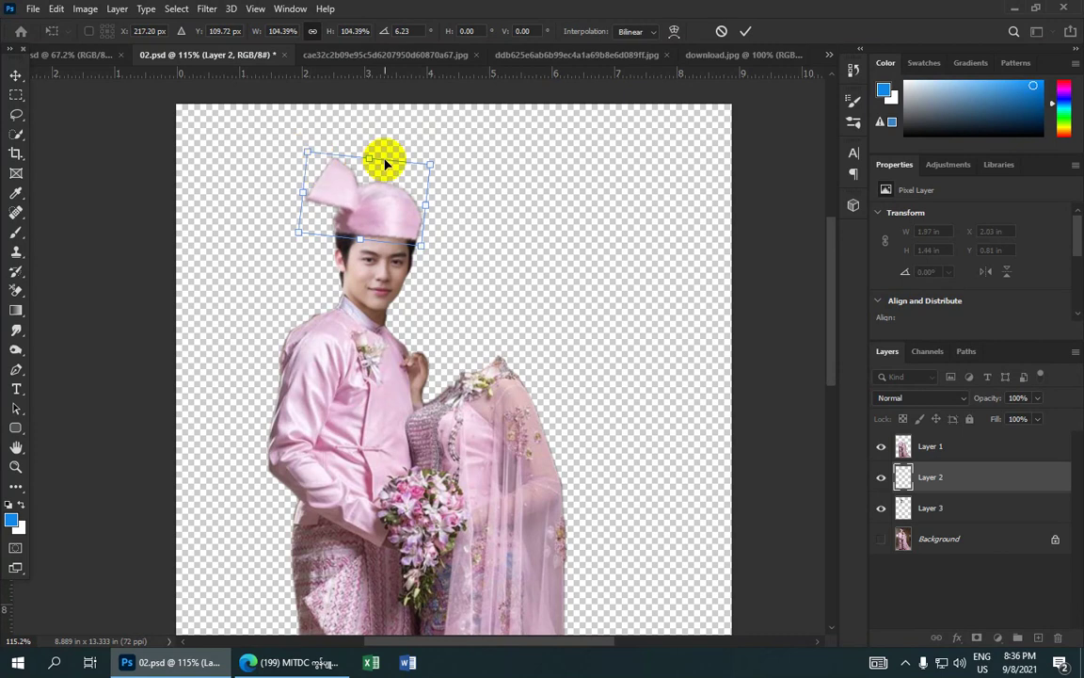
key("Right")
key("Down")
key("Down")
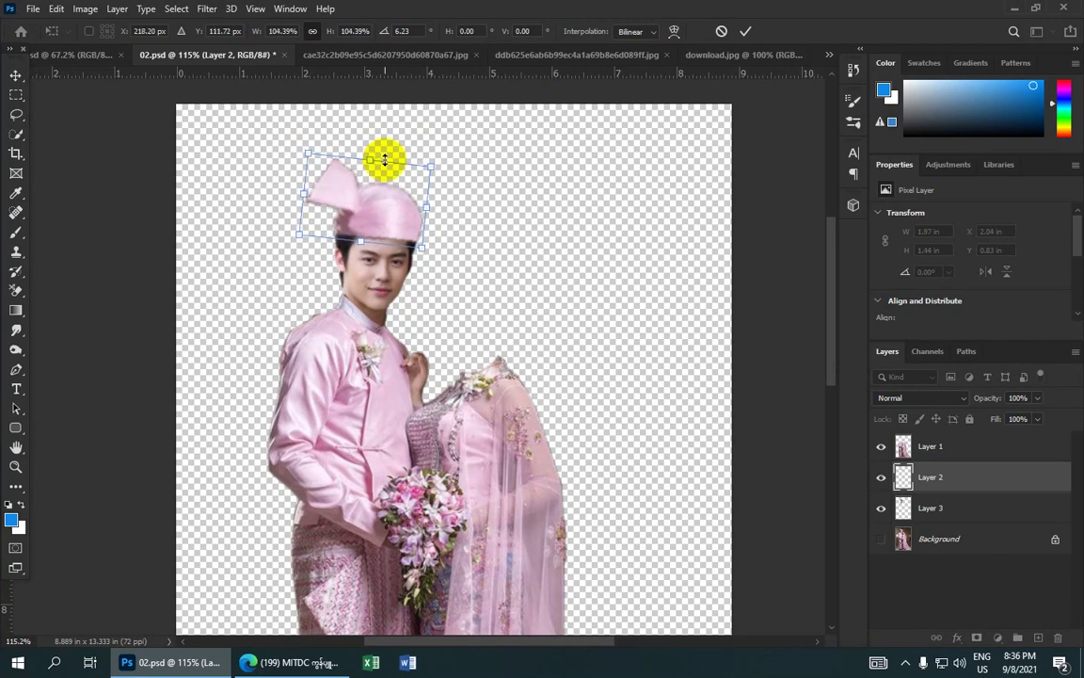
key("Down")
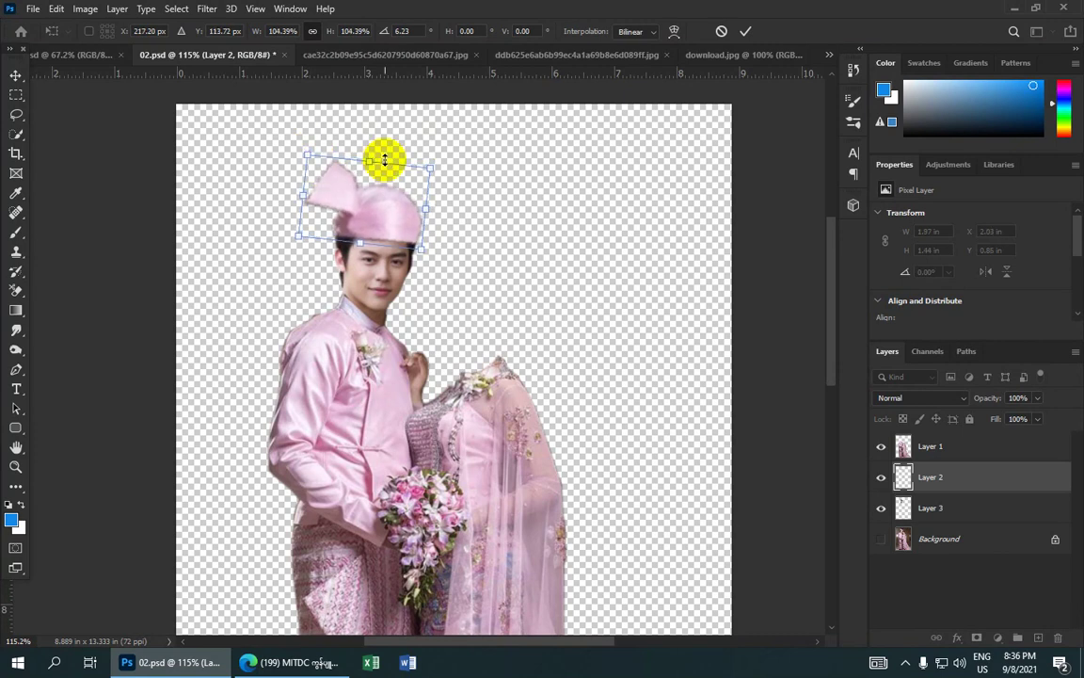
- Commit the hat's rotation and scaling
left_click(745, 32)
scroll(262, 393, "up", 3)
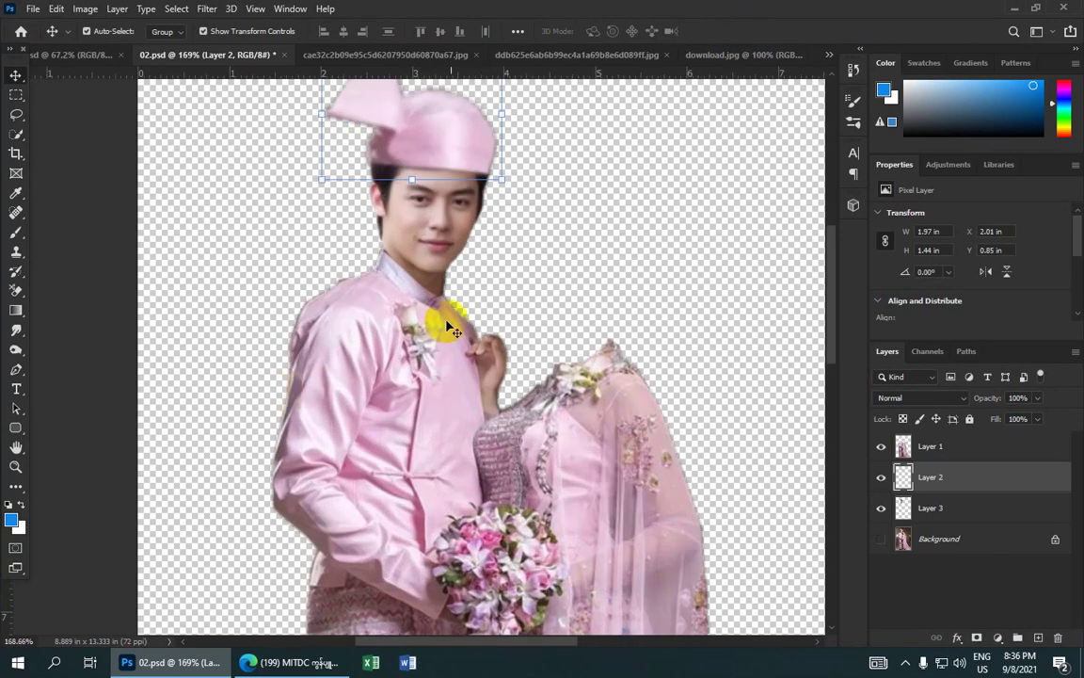
scroll(524, 273, "down", 1)
scroll(515, 269, "down", 1)
scroll(518, 269, "down", 2)
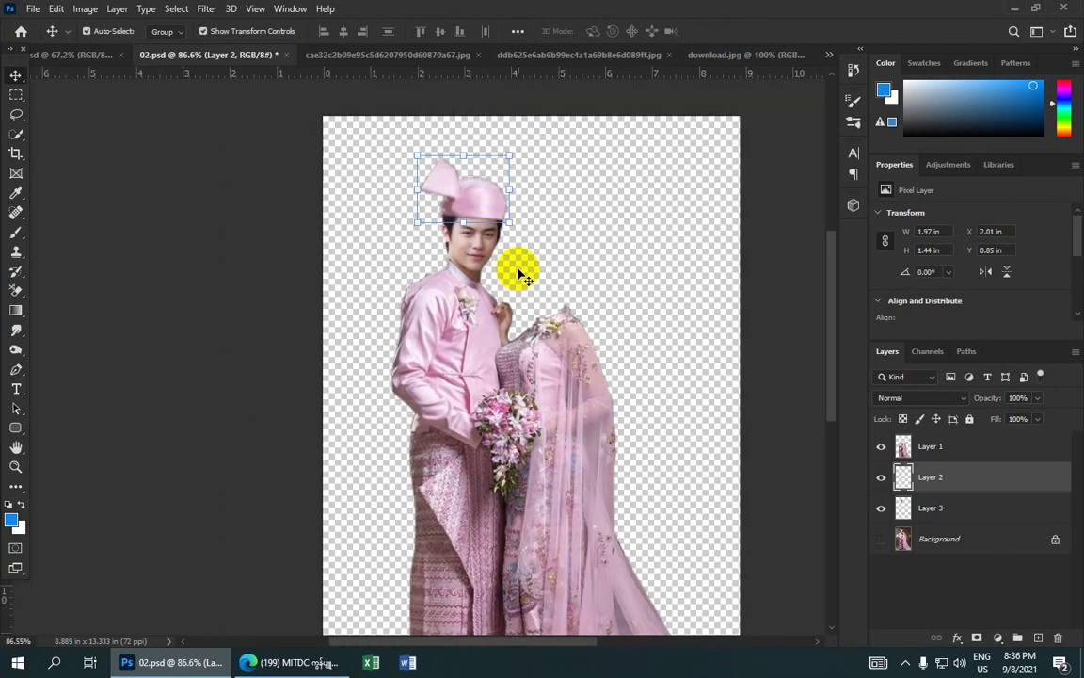
scroll(521, 271, "down", 1)
- Nudge the groom's face layer slightly right and down
left_click(544, 266)
scroll(537, 274, "down", 1)
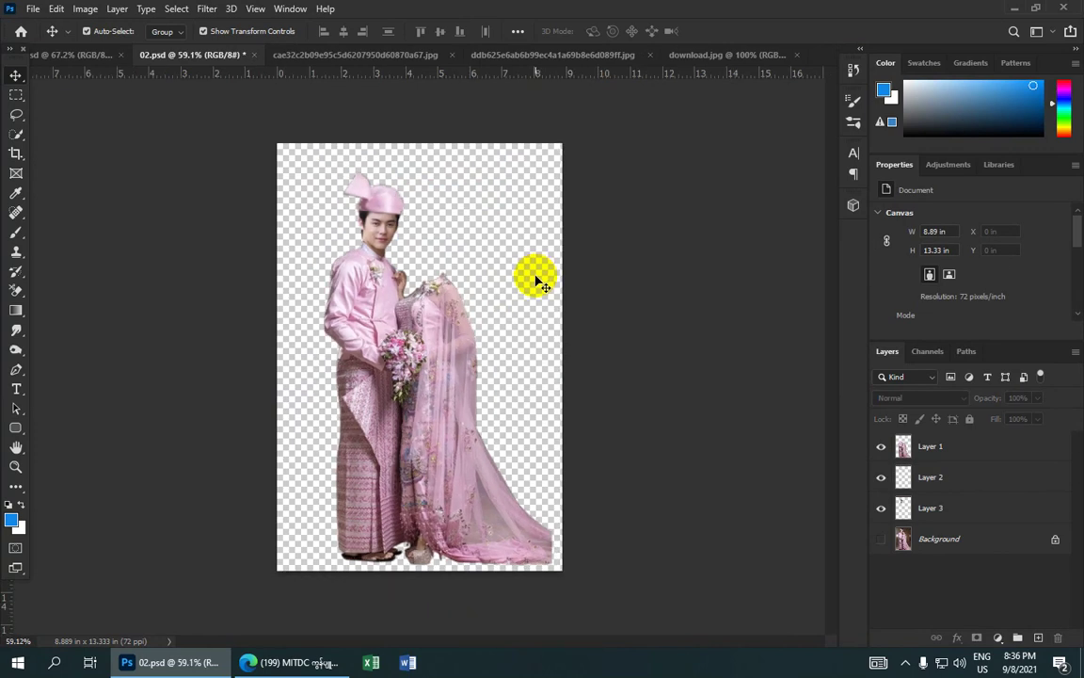
scroll(527, 278, "up", 2)
scroll(524, 280, "up", 3)
scroll(225, 283, "down", 1)
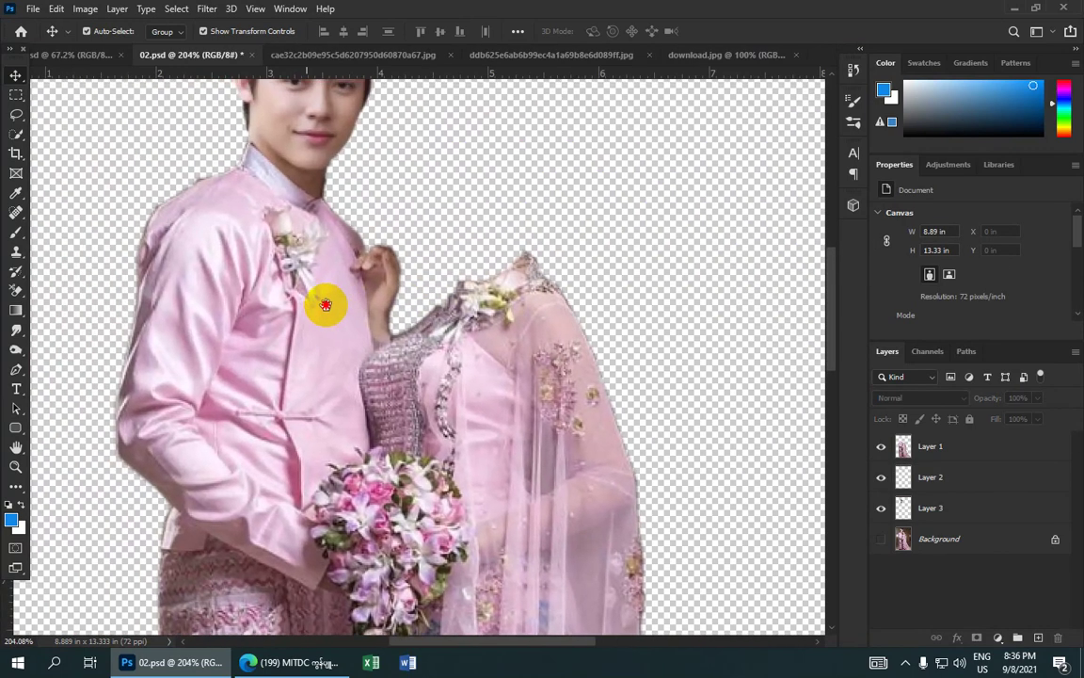
scroll(322, 302, "down", 1)
left_click(363, 173)
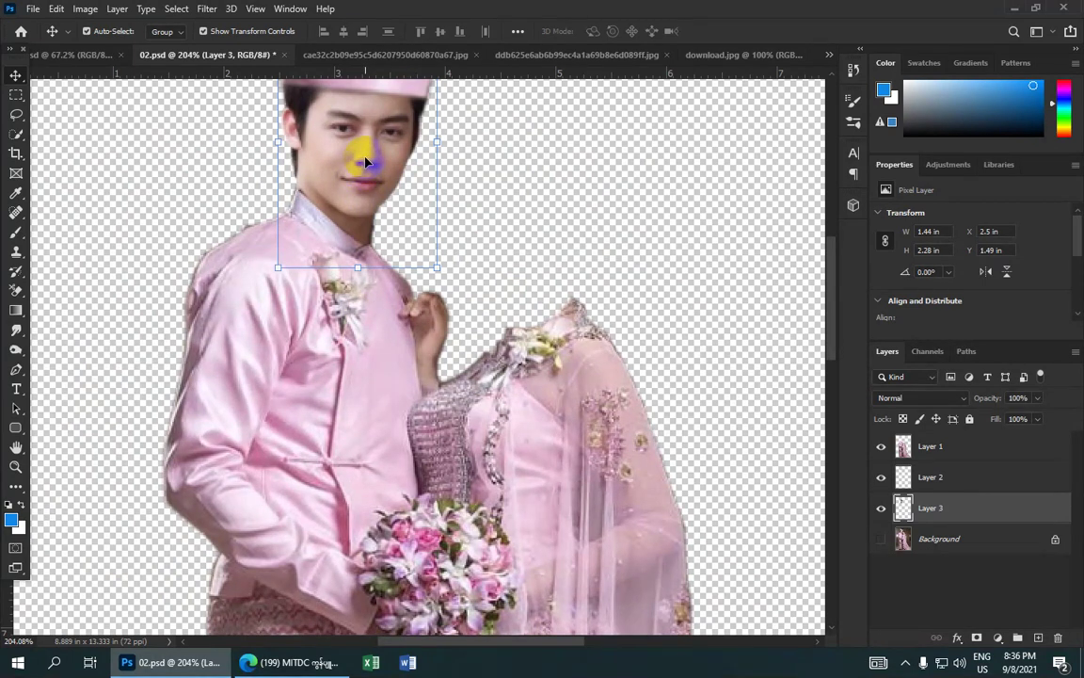
key("Right")
key("Down")
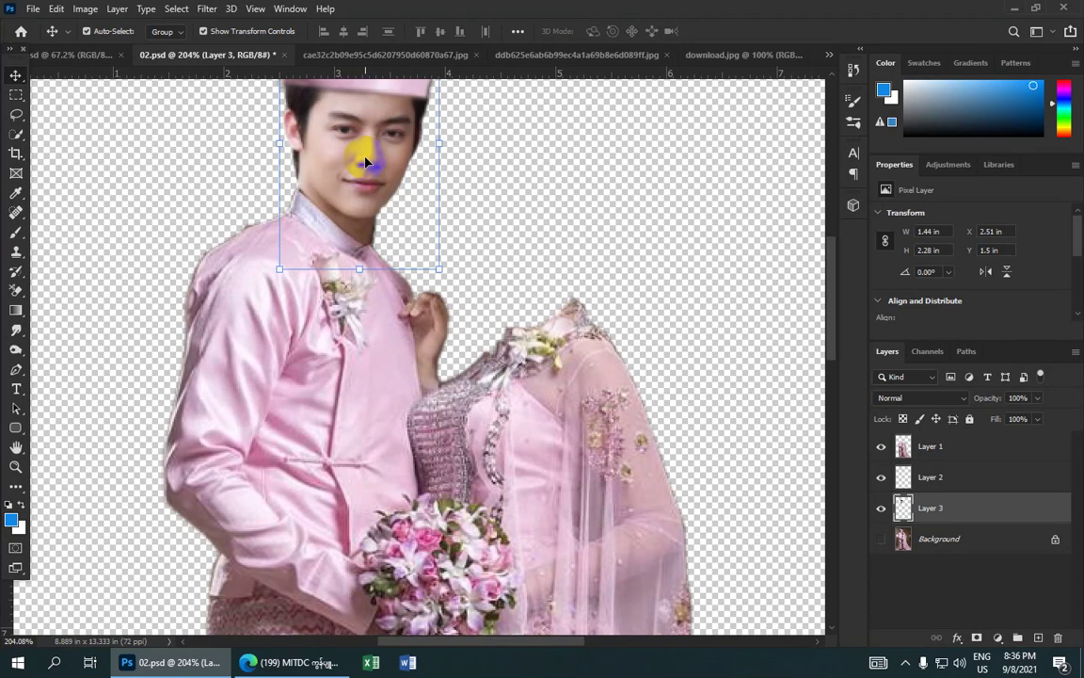
left_click(484, 141)
- Nudge the hat layer slightly right and down into its final spot
scroll(492, 150, "down", 3)
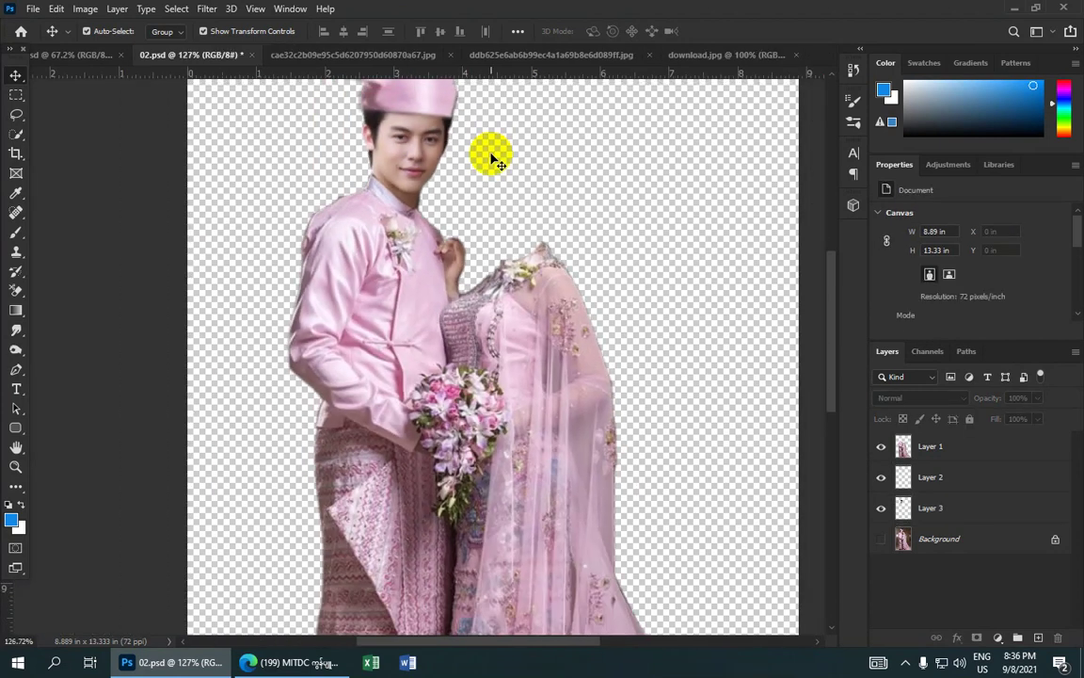
scroll(494, 169, "down", 2)
scroll(491, 181, "down", 1)
scroll(446, 122, "up", 4)
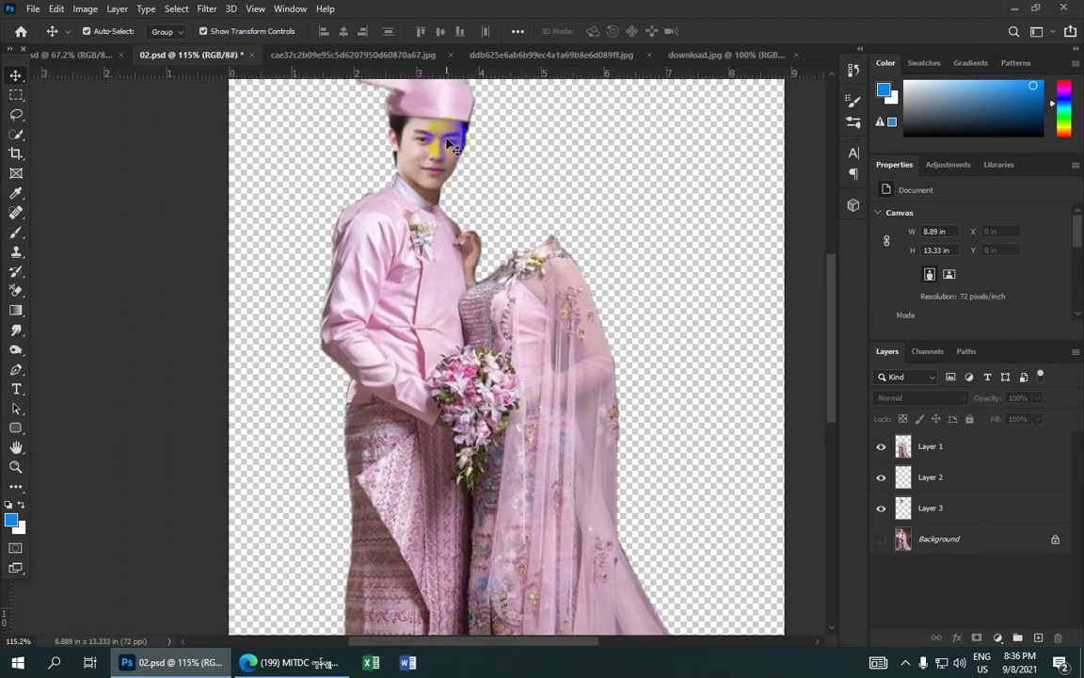
left_click(450, 110)
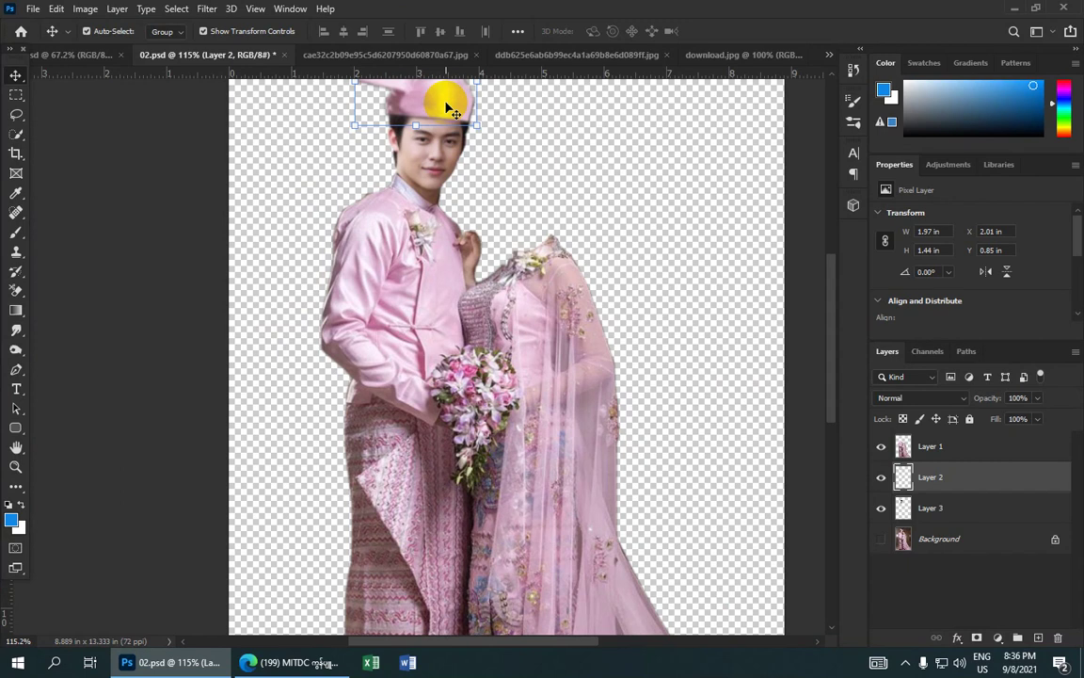
key("Right")
key("Down")
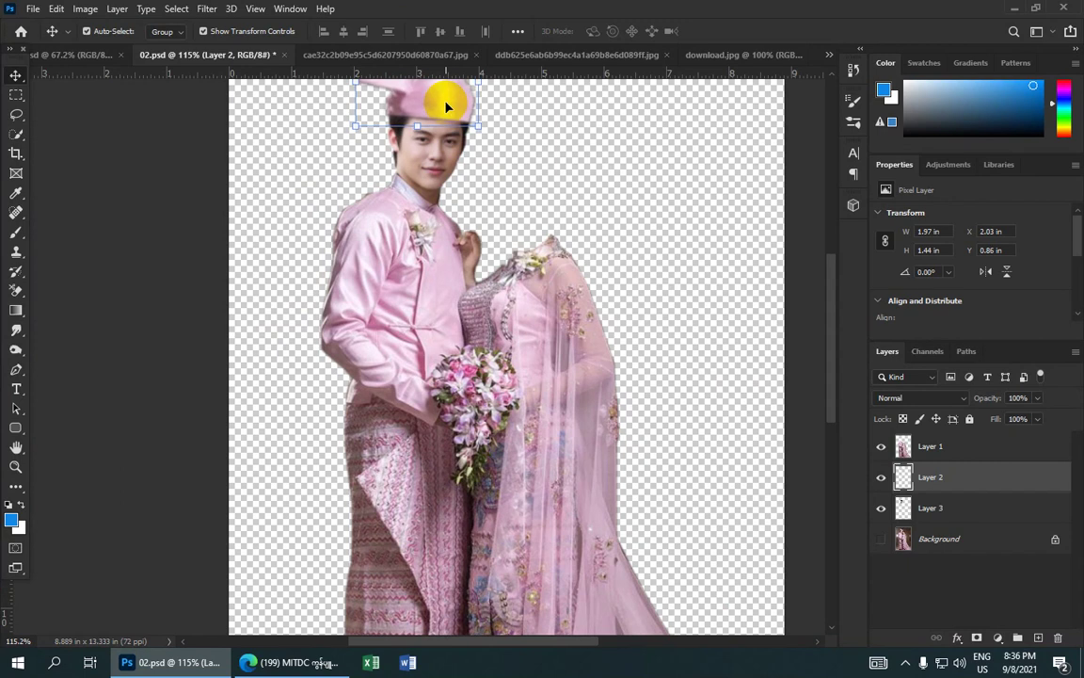
left_click(551, 116)
- Switch to the download.jpg blue curtained backdrop image
scroll(551, 126, "down", 2)
scroll(555, 140, "down", 4)
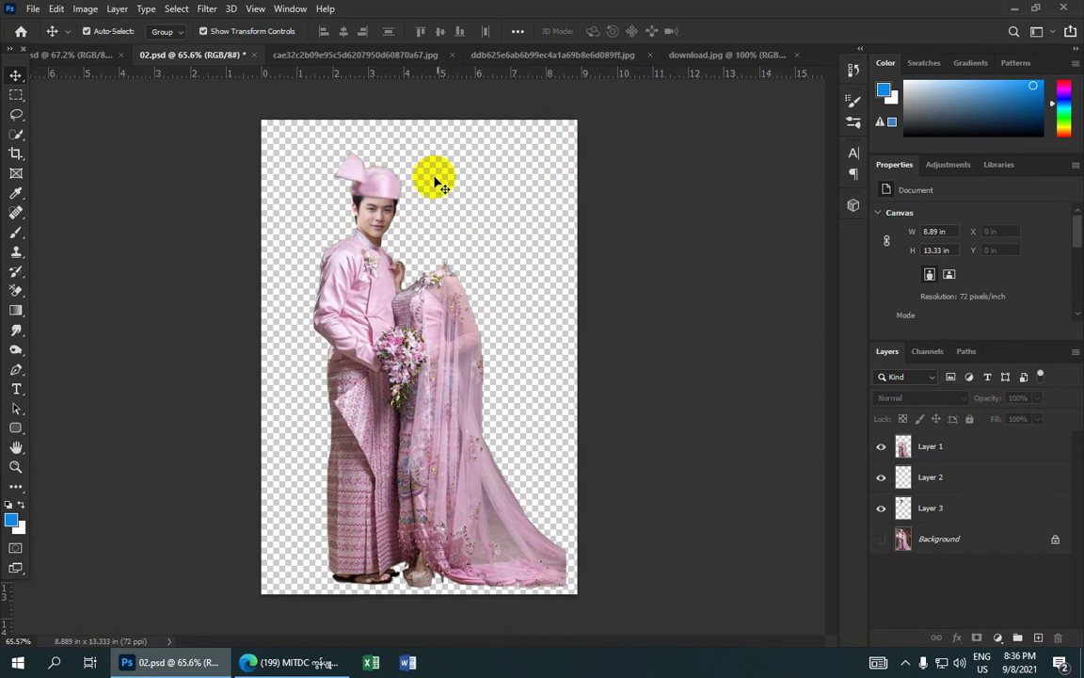
left_click(668, 55)
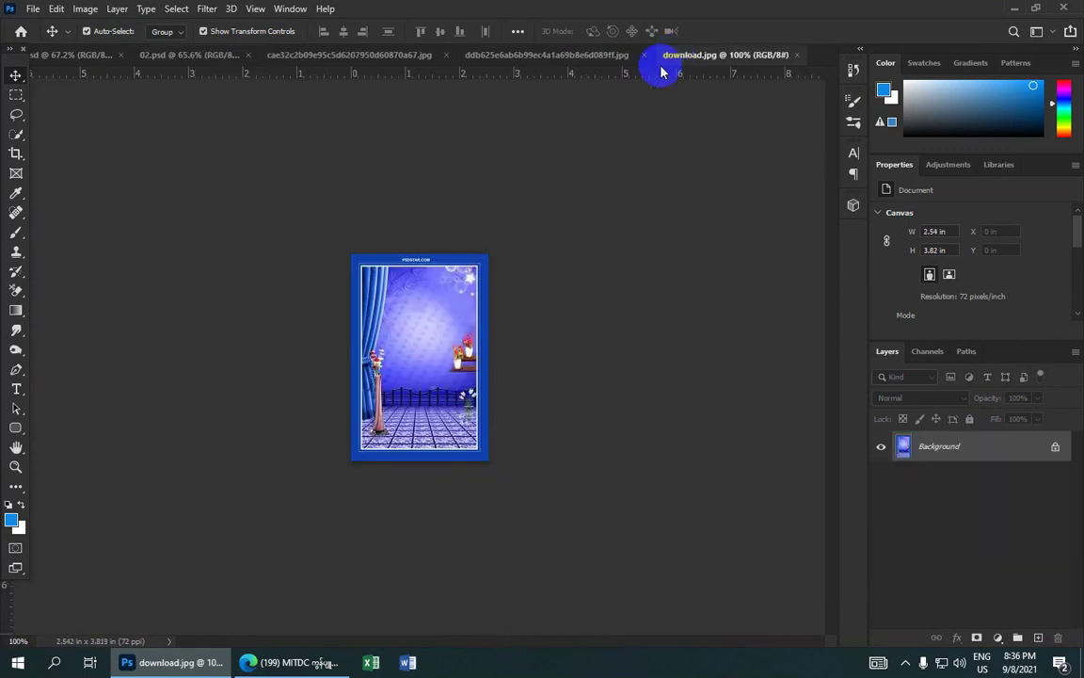
- Switch to the bride's portrait photo and choose the Pen tool
left_click(527, 57)
left_click(365, 57)
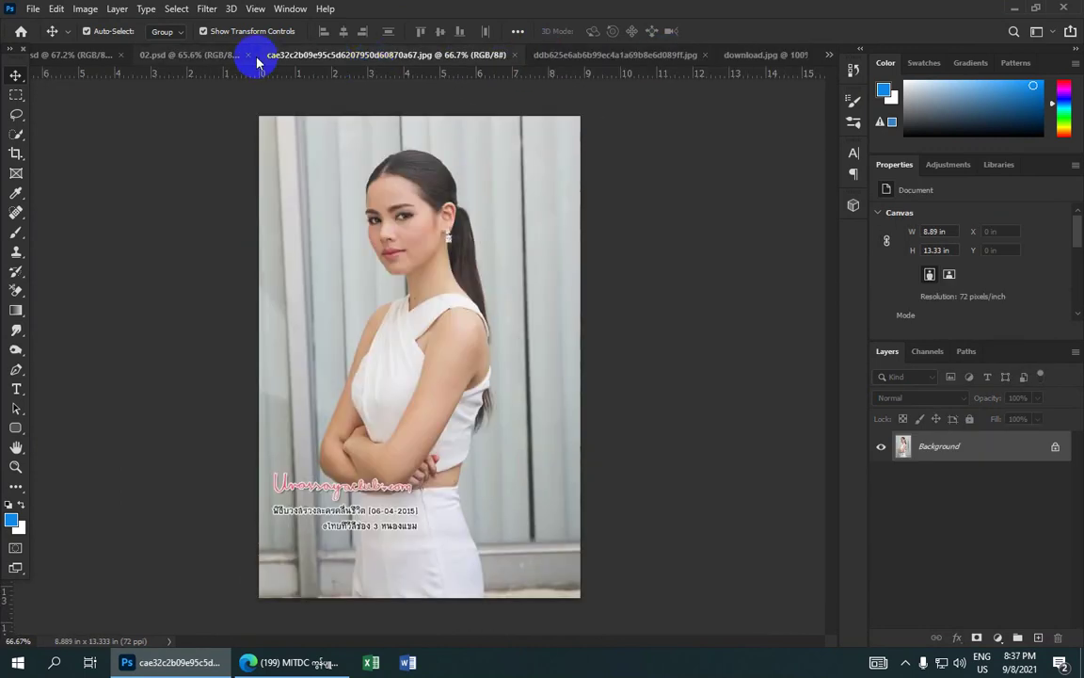
scroll(386, 231, "up", 1)
scroll(394, 240, "up", 1)
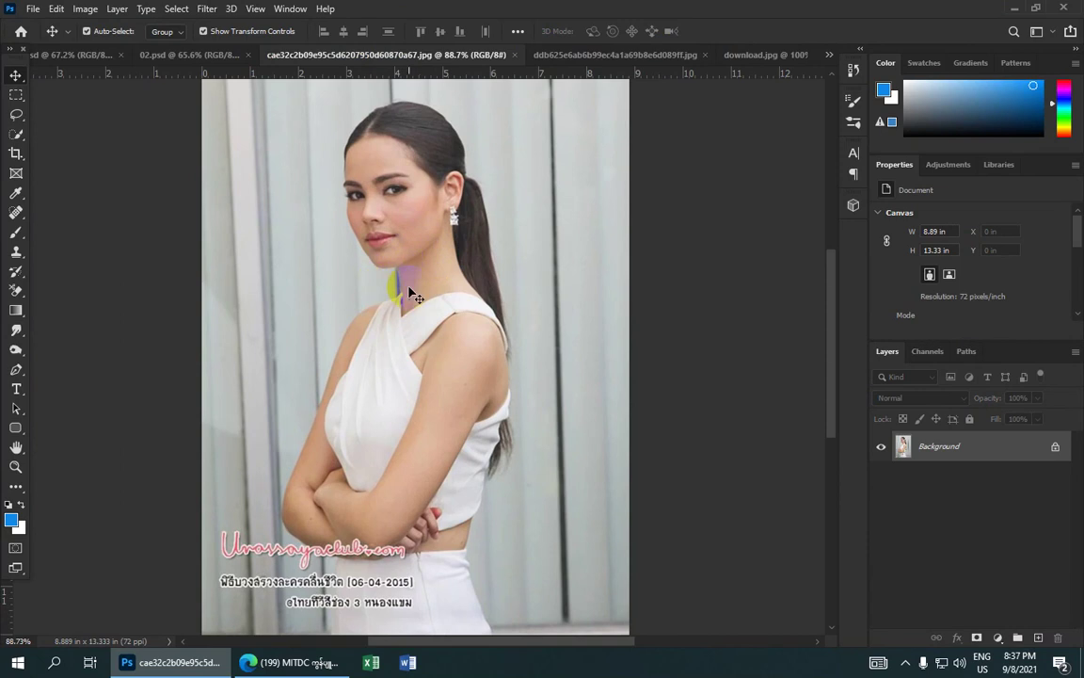
left_click(16, 370)
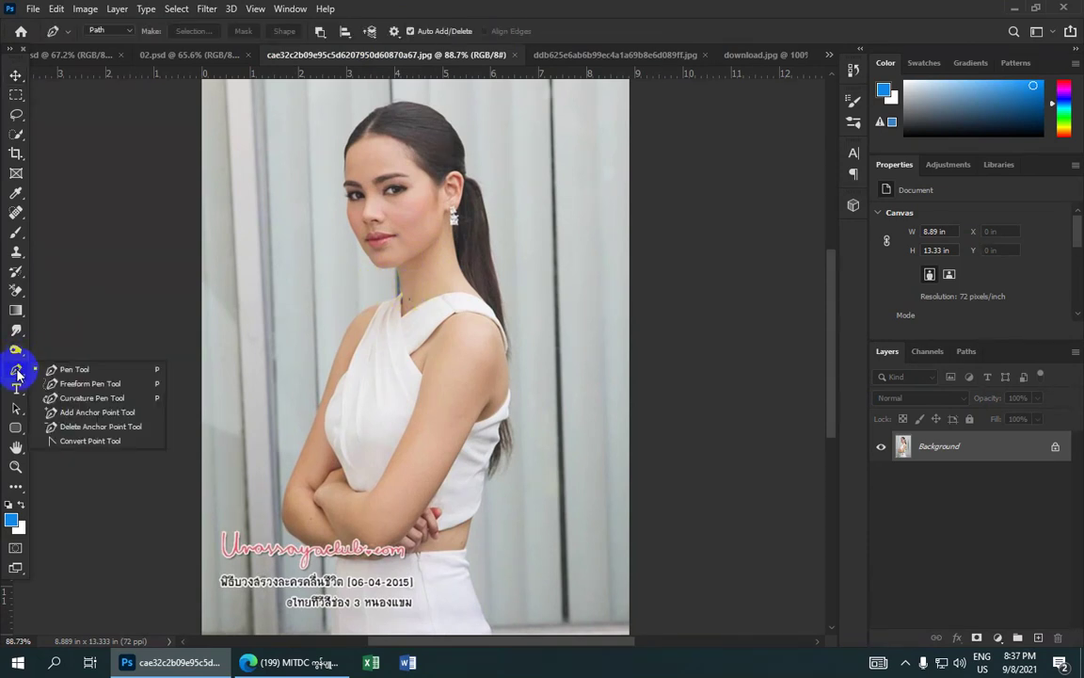
left_click(87, 370)
scroll(424, 351, "up", 2)
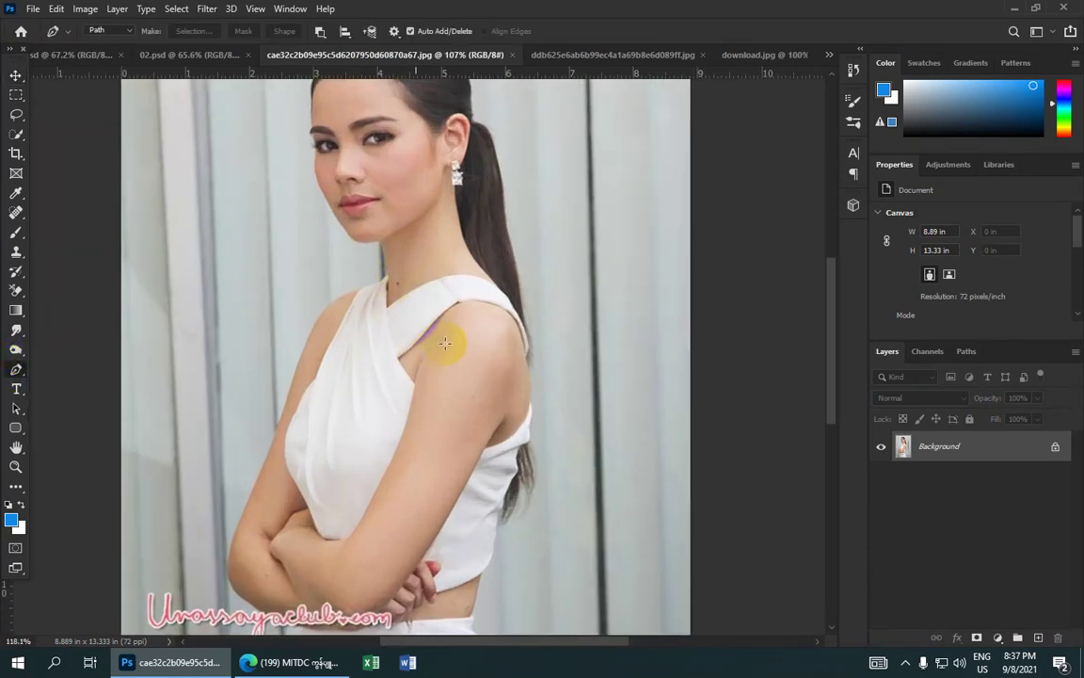
scroll(436, 346, "up", 1)
scroll(411, 327, "up", 1)
- Start the pen path at the base of the neck and curve it under the chin
left_click(485, 247)
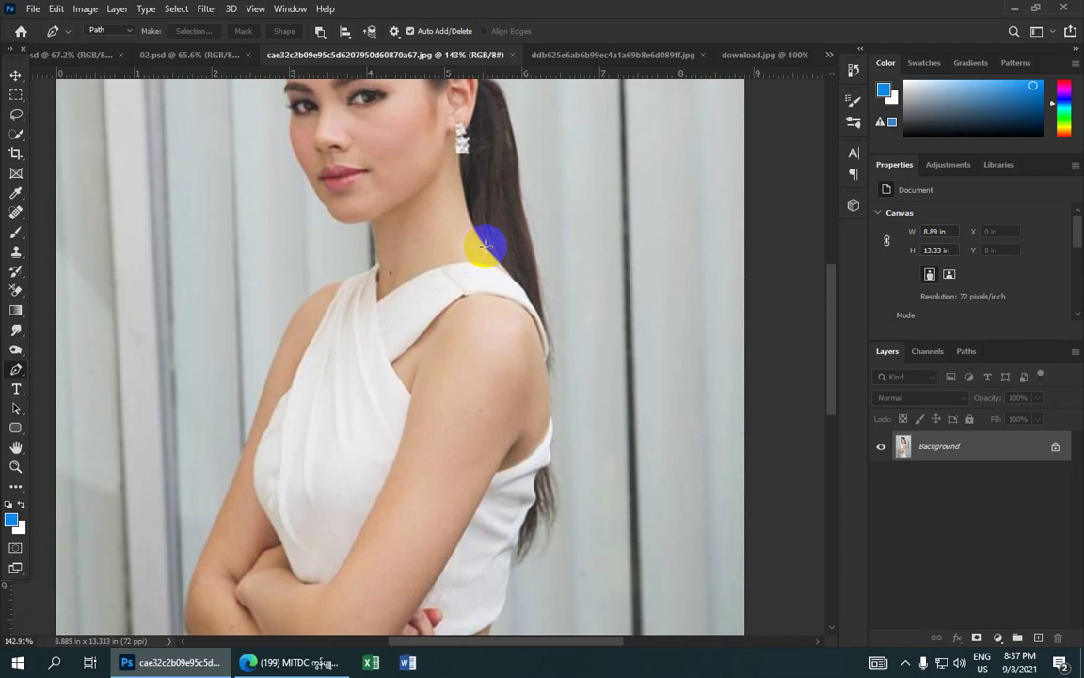
scroll(363, 274, "up", 1)
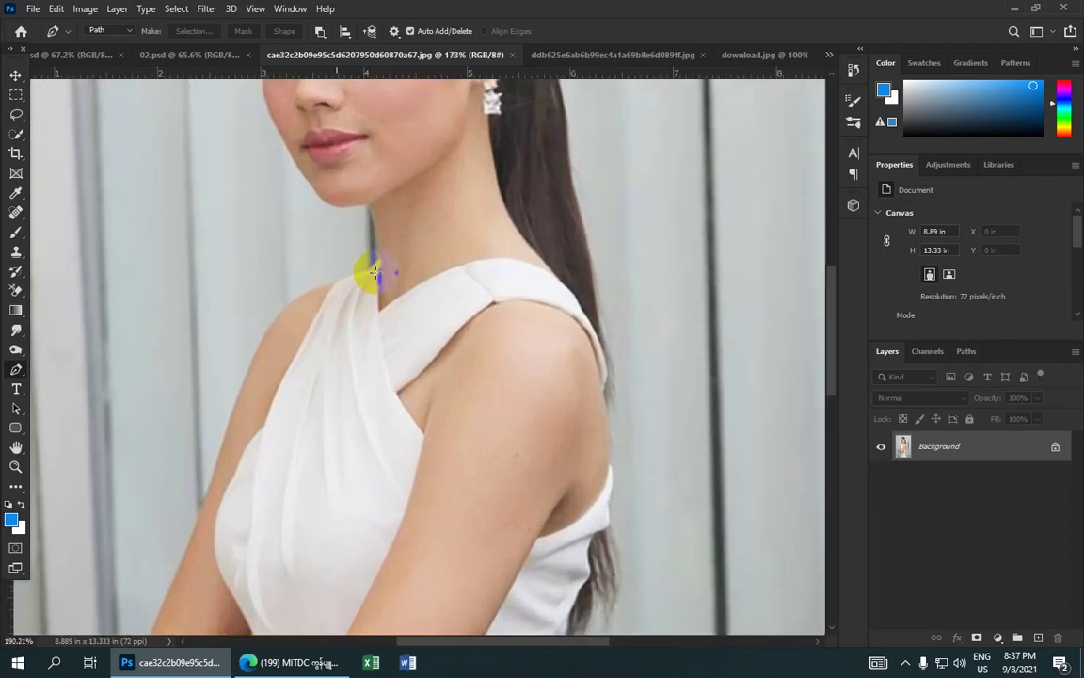
scroll(370, 273, "up", 1)
scroll(385, 273, "up", 1)
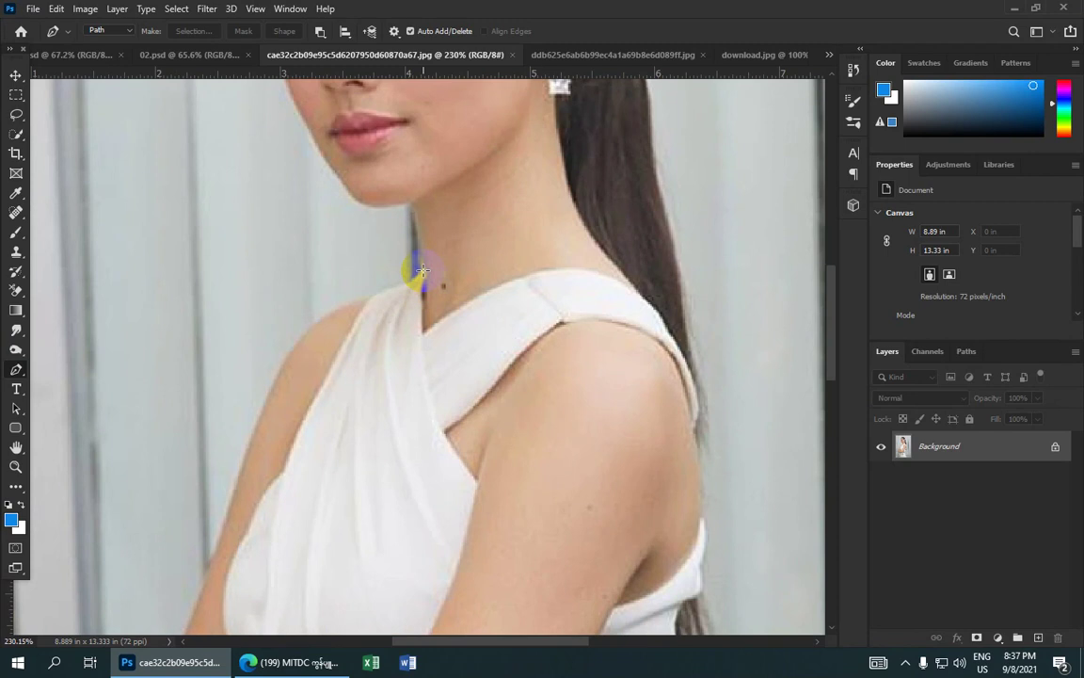
left_click(421, 267)
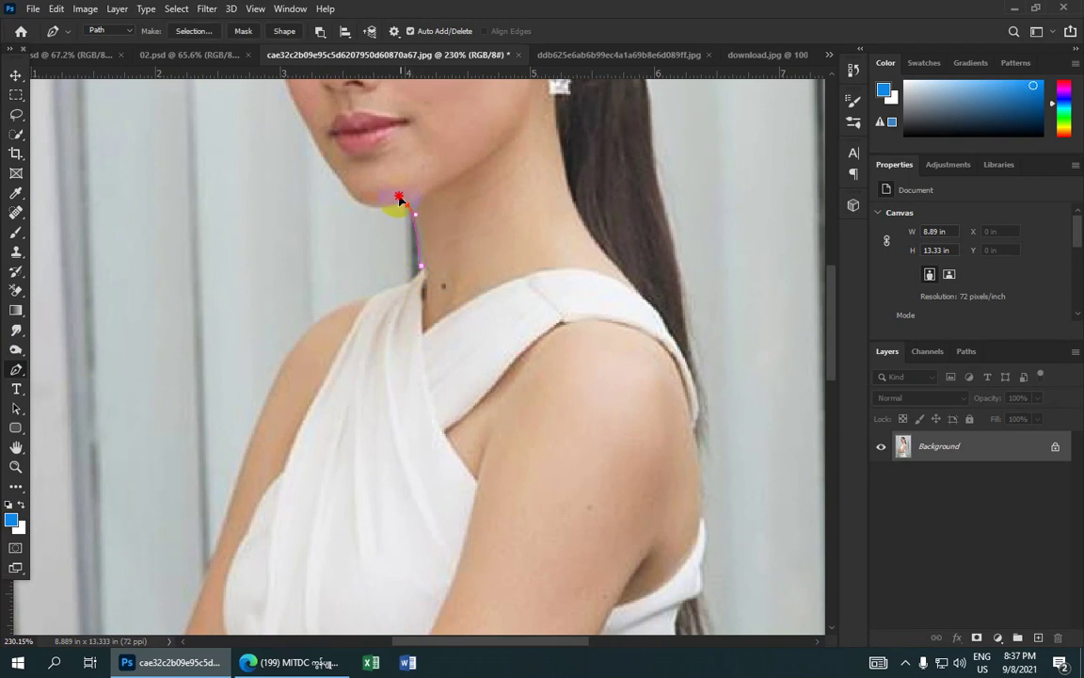
left_click_drag(396, 192, 413, 218)
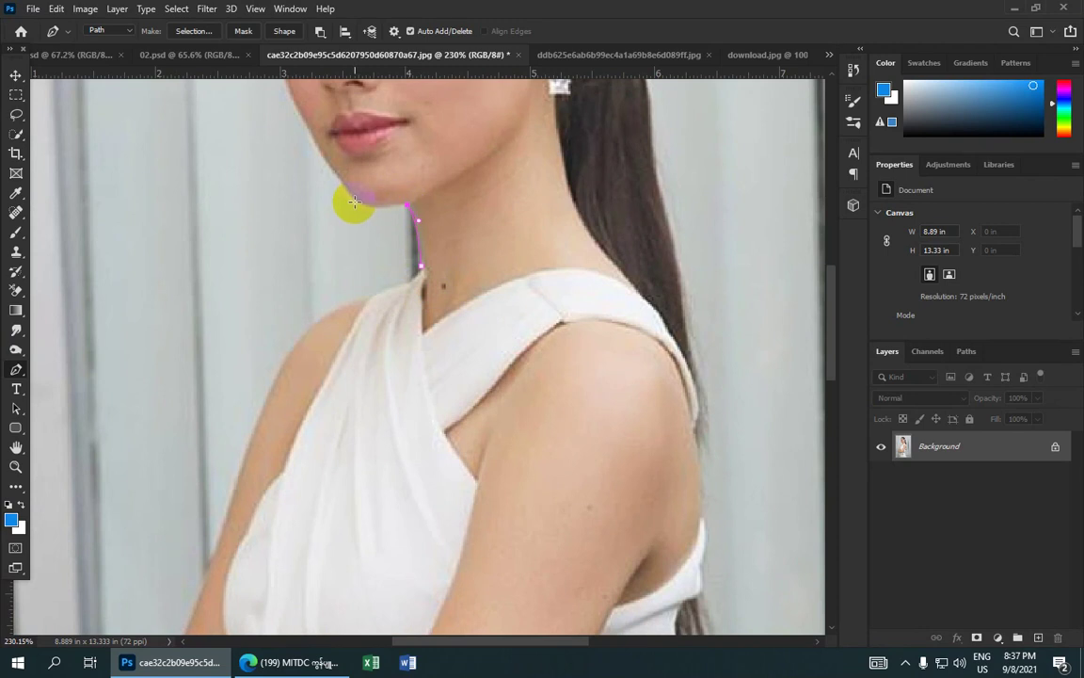
mouse_move(352, 200)
left_mouse_down()
mouse_move(341, 191)
mouse_move(431, 208)
left_mouse_up()
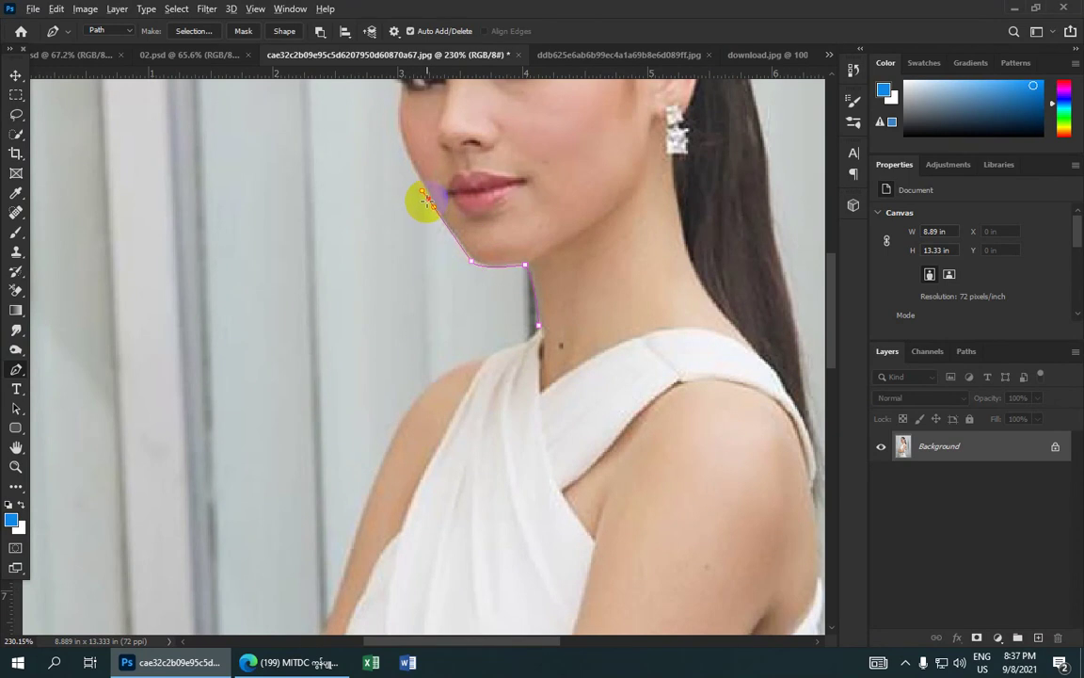
- Continue the path up the cheek and beside the eye toward the forehead
left_click_drag(460, 186, 530, 287)
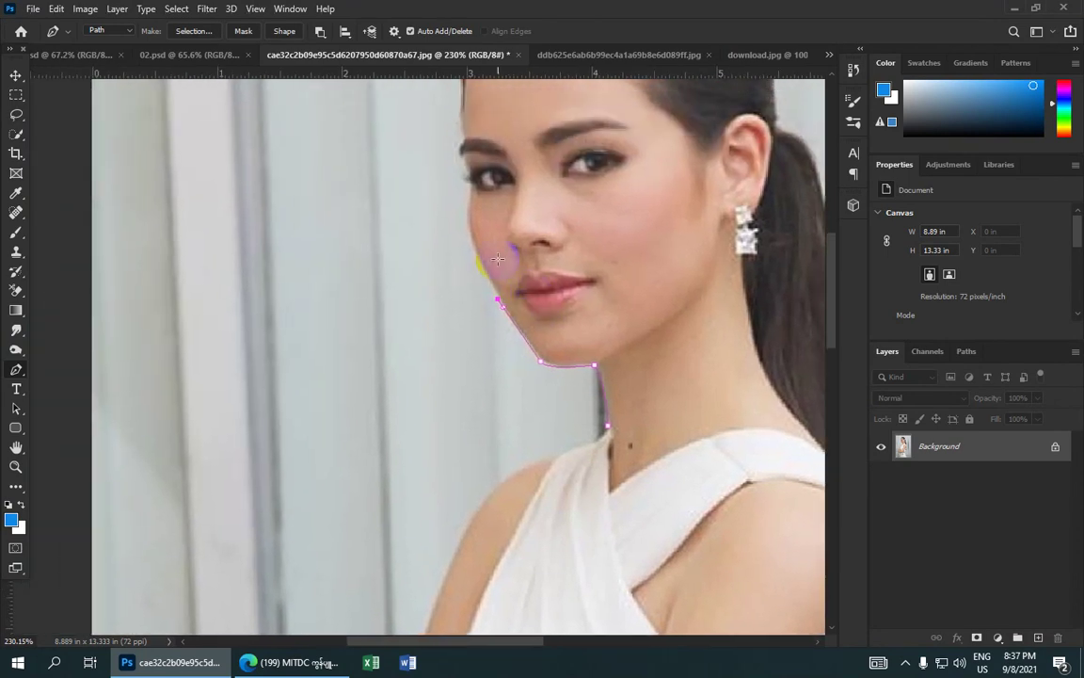
left_click(468, 233)
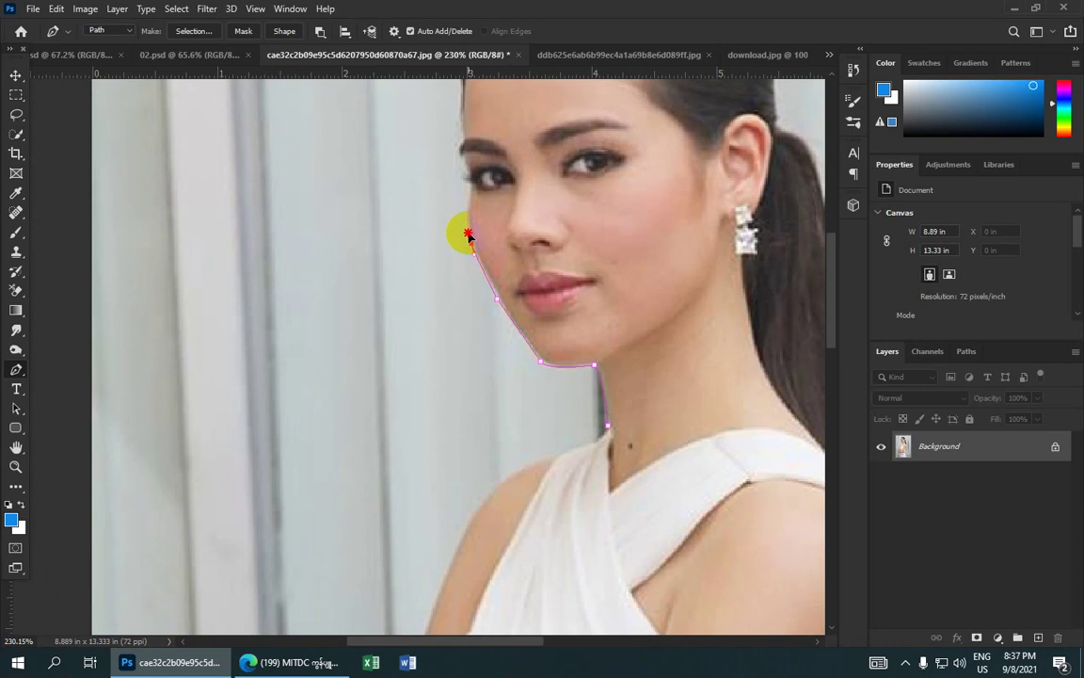
left_click_drag(470, 235, 477, 252)
left_click(469, 242, "alt")
mouse_move(468, 196)
left_mouse_down()
mouse_move(478, 188)
mouse_move(483, 223)
left_mouse_up()
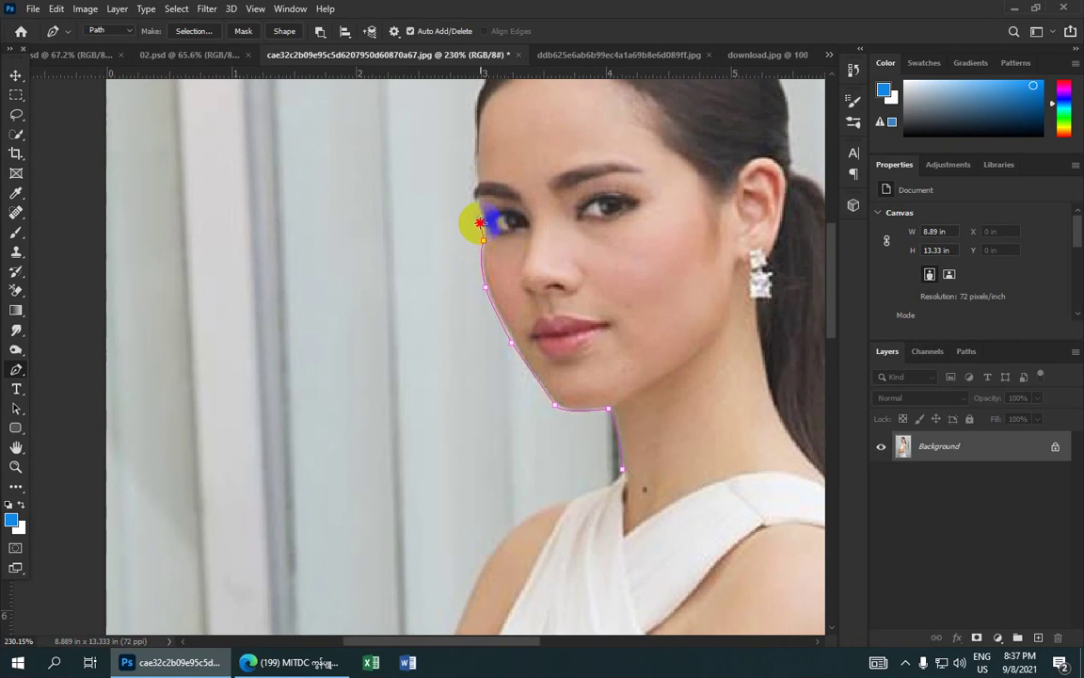
left_click_drag(472, 214, 481, 222)
scroll(484, 213, "up", 2)
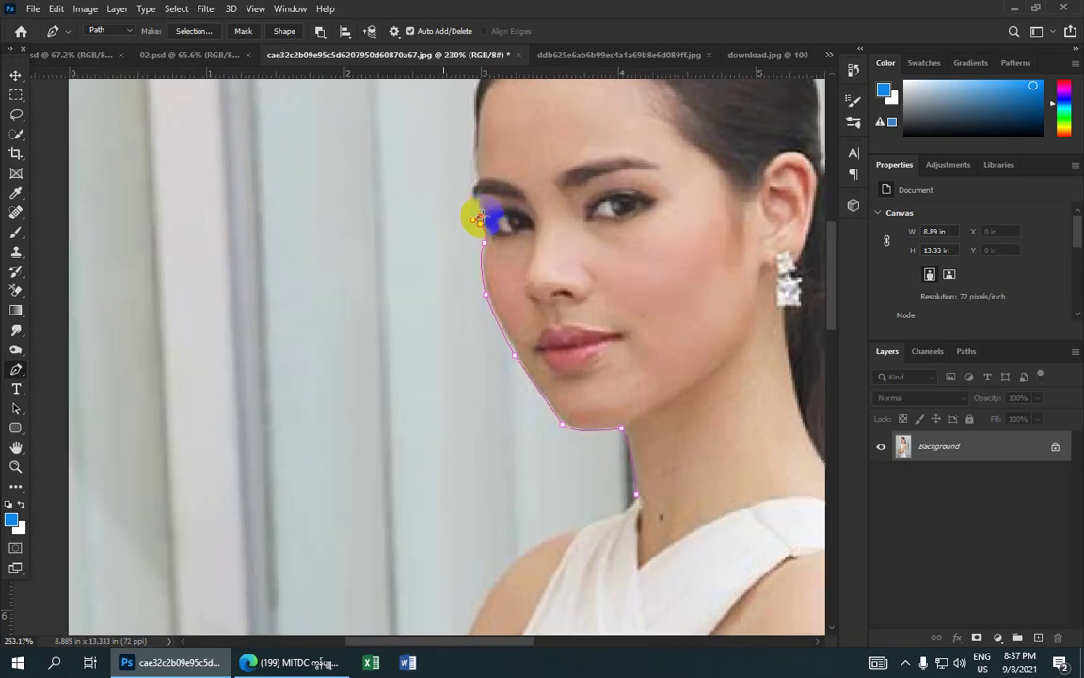
scroll(475, 199, "up", 3)
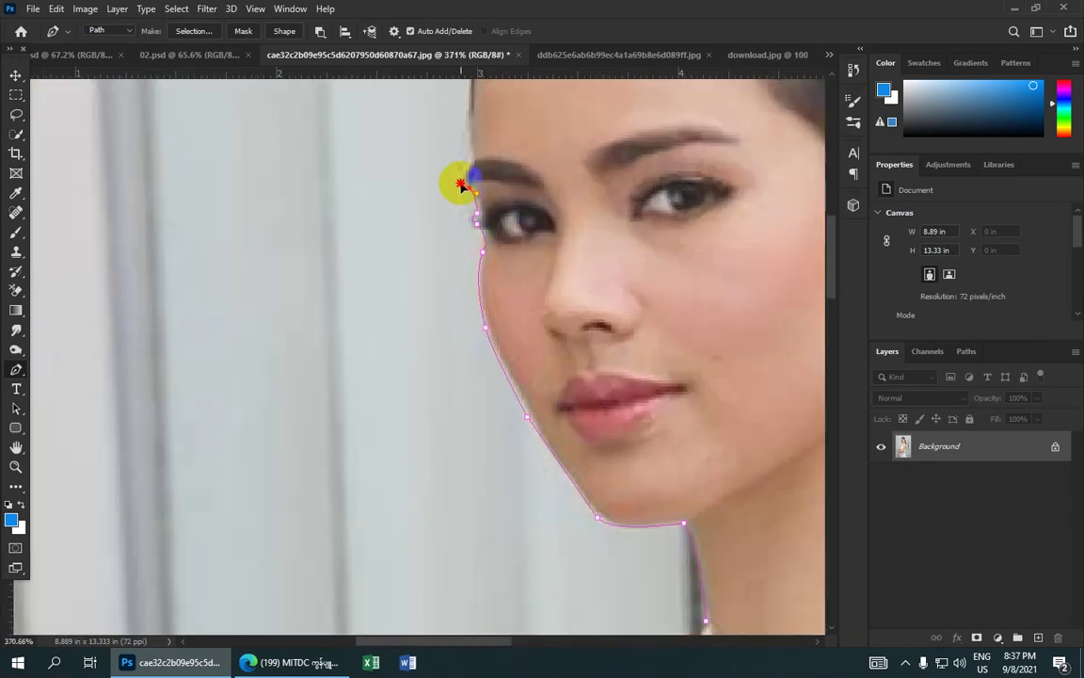
mouse_move(468, 188)
left_mouse_down()
mouse_move(458, 170)
mouse_move(479, 148)
left_mouse_up()
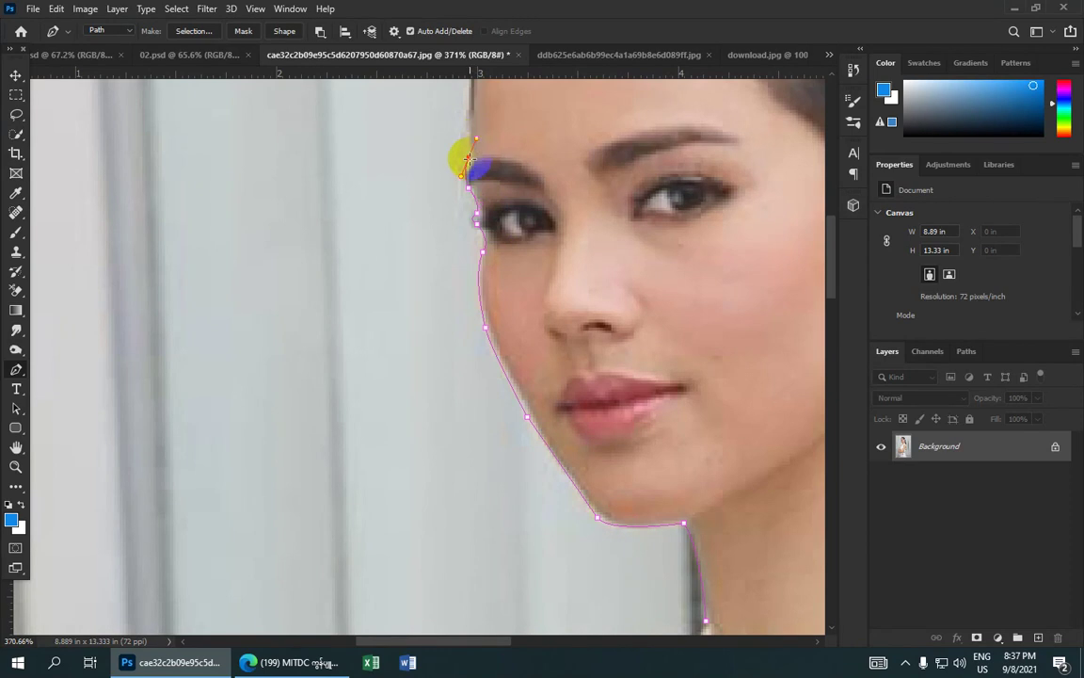
left_click_drag(496, 170, 515, 257)
scroll(475, 256, "down", 1)
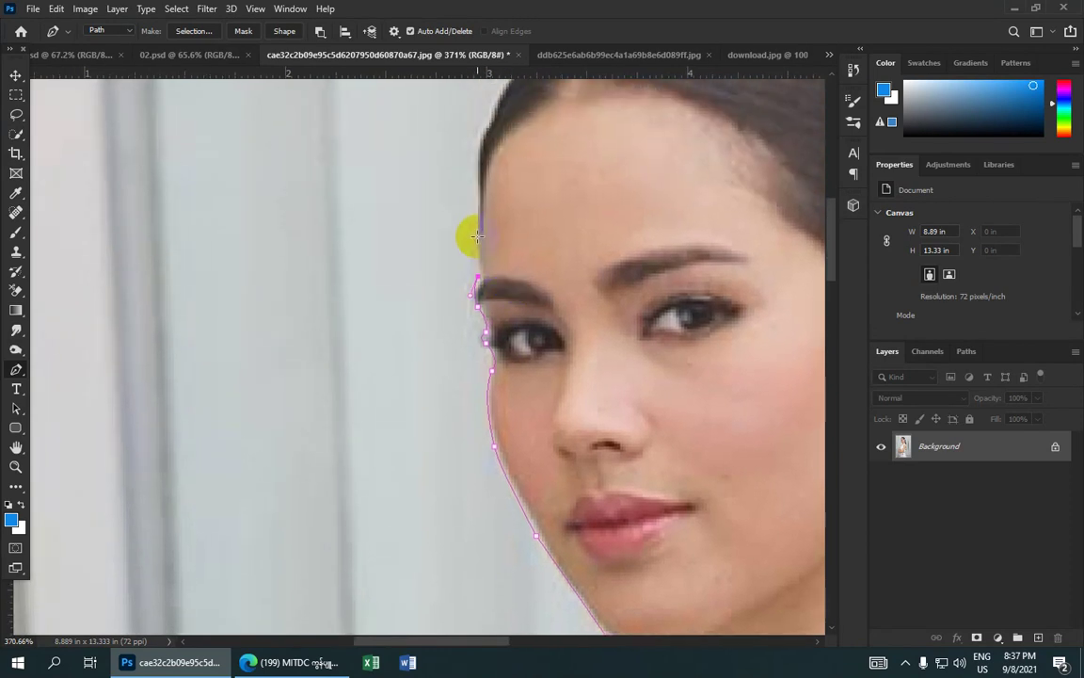
scroll(480, 231, "down", 2)
scroll(487, 226, "down", 1)
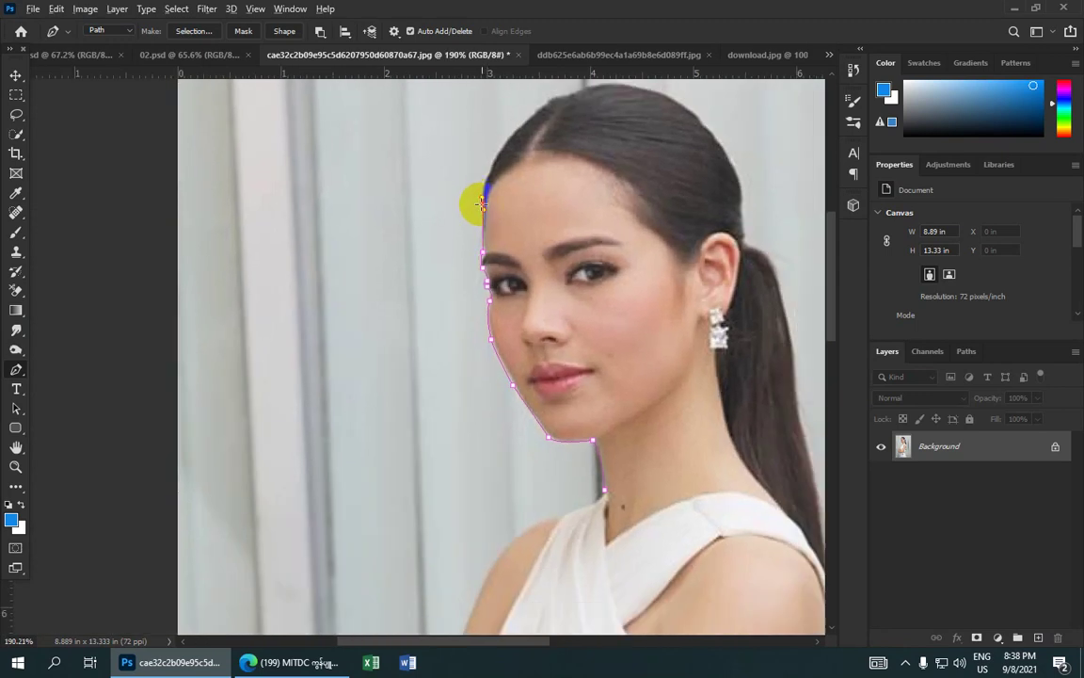
- Extend the path with curved anchors over the hairline, crown, and back of the head
left_click_drag(513, 188, 478, 215)
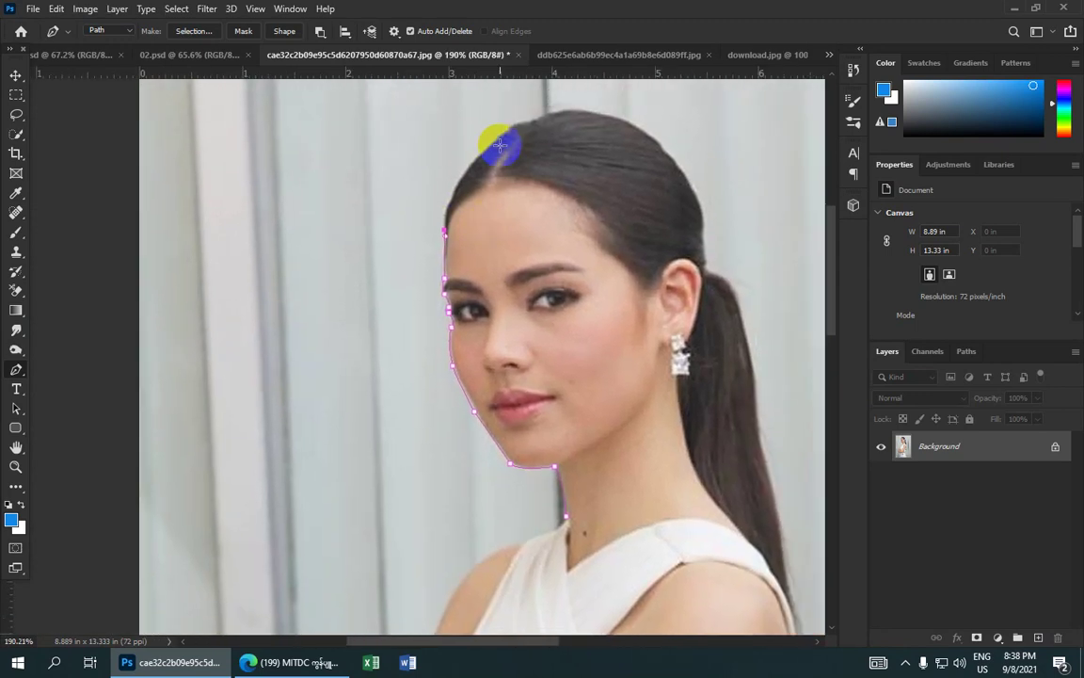
left_click_drag(500, 137, 559, 89)
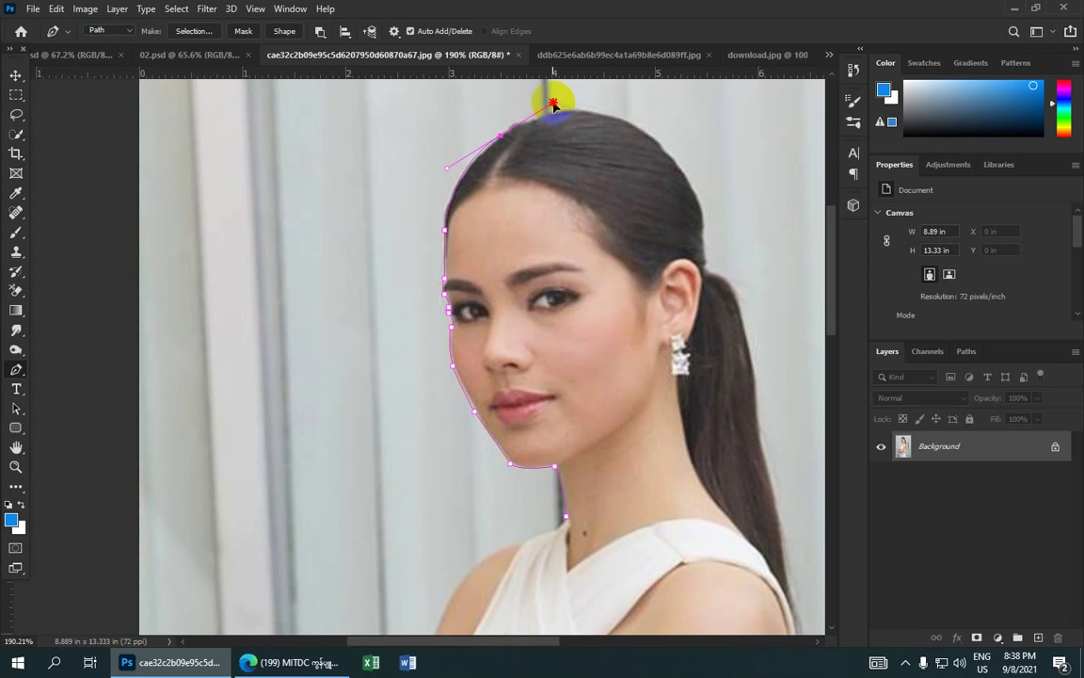
left_click(501, 136, "alt")
left_click_drag(627, 120, 701, 148)
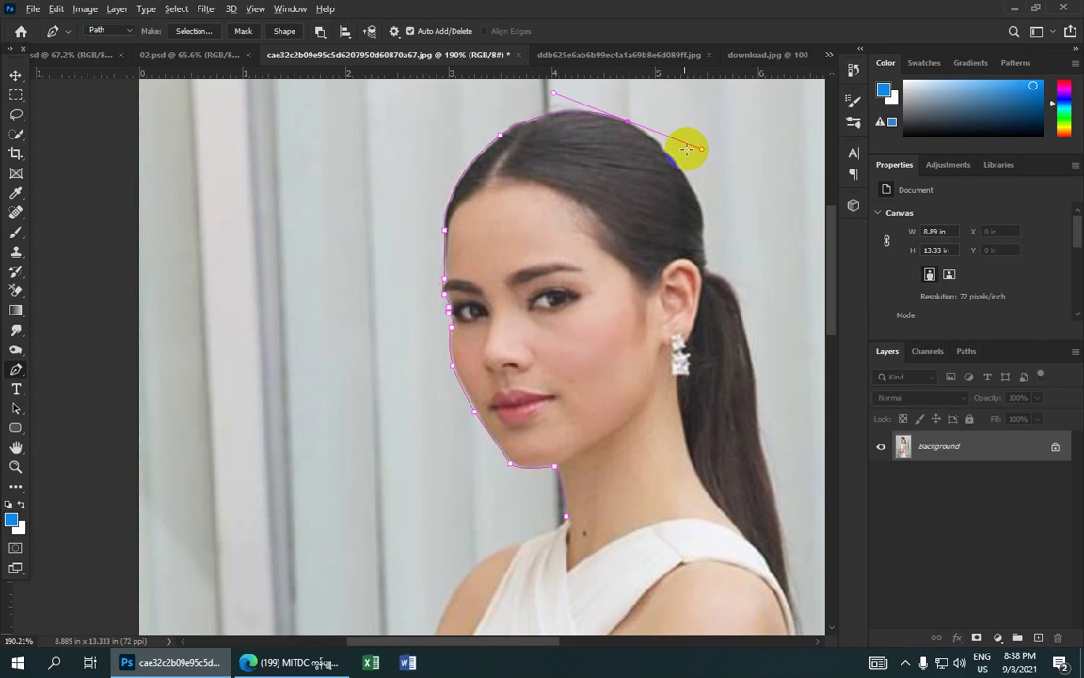
left_click(627, 120, "alt")
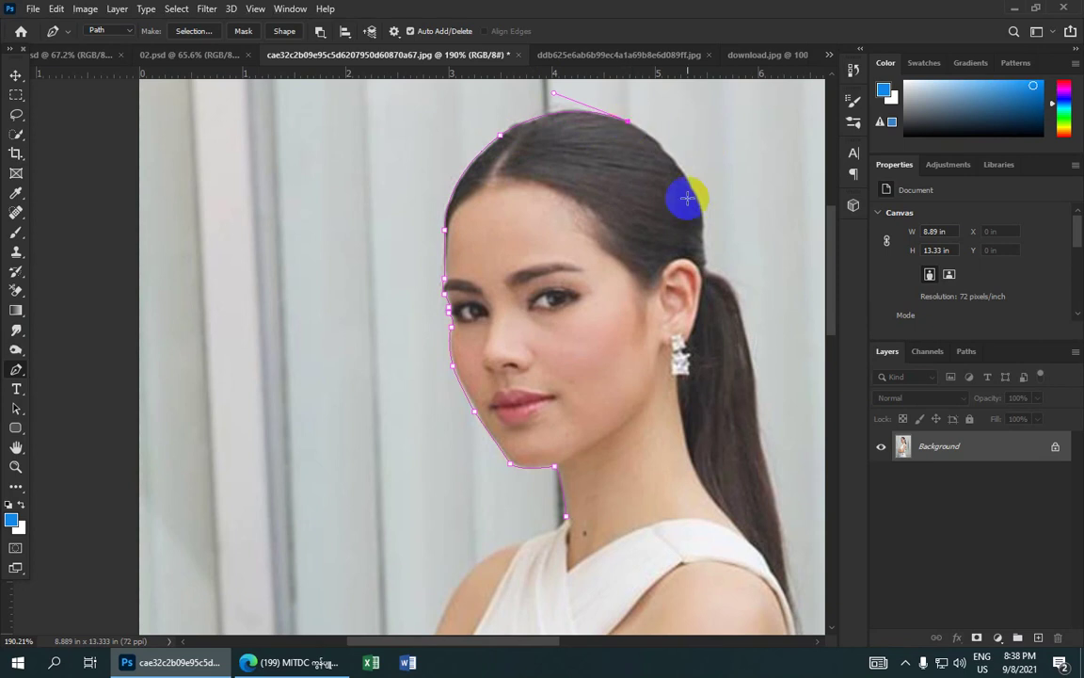
left_click_drag(702, 205, 730, 273)
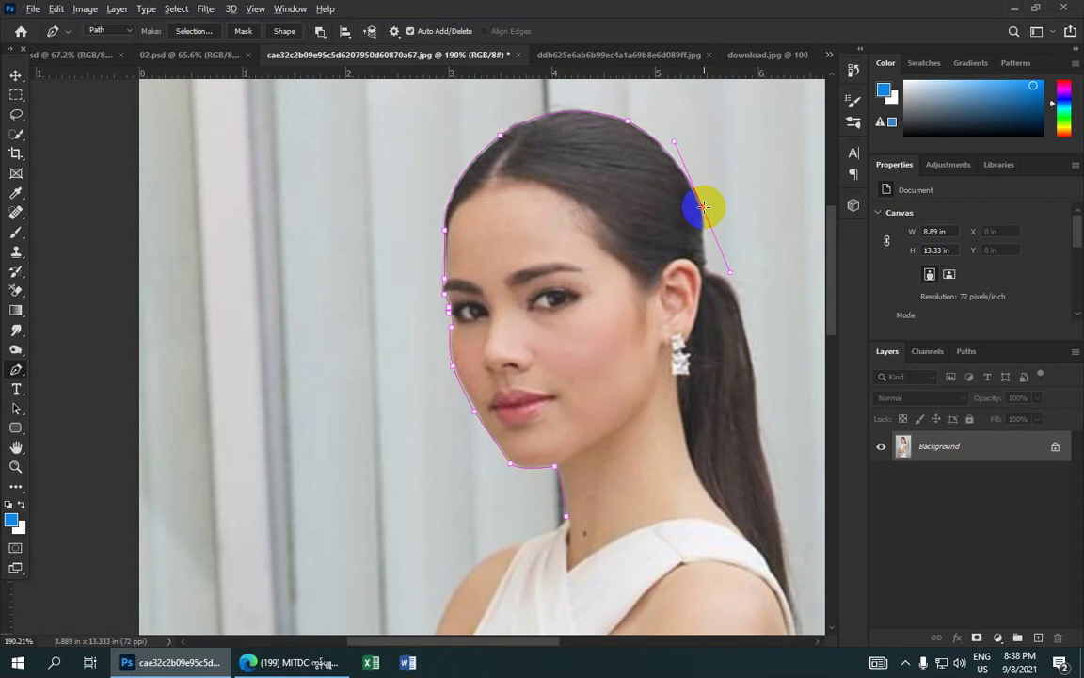
left_click(702, 205, "alt")
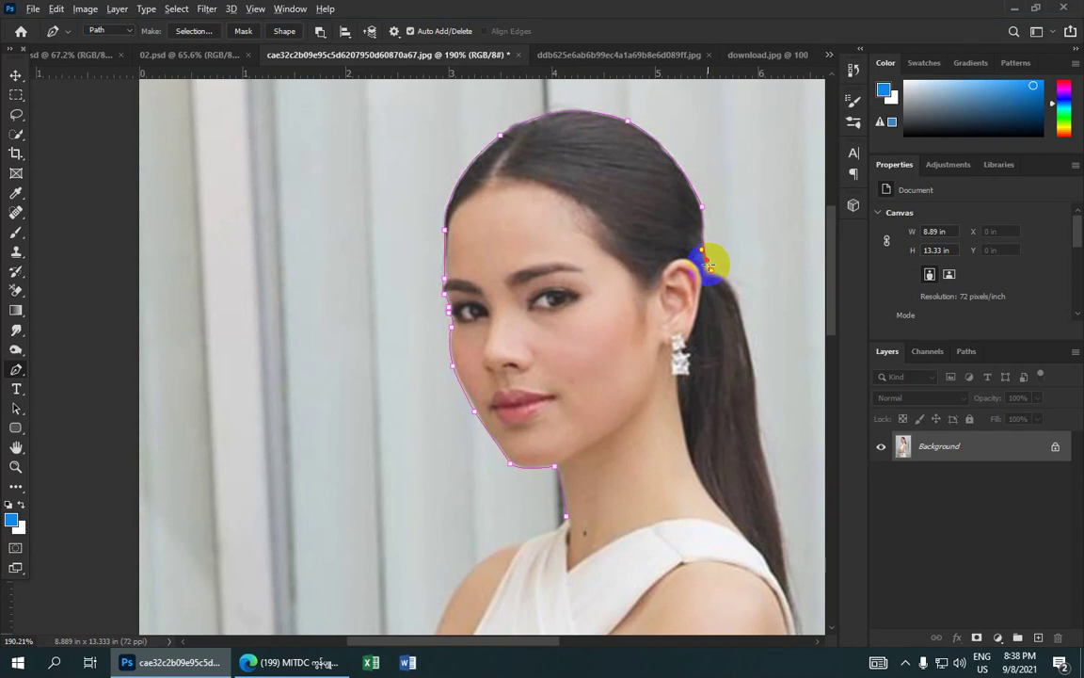
left_click_drag(709, 266, 648, 225)
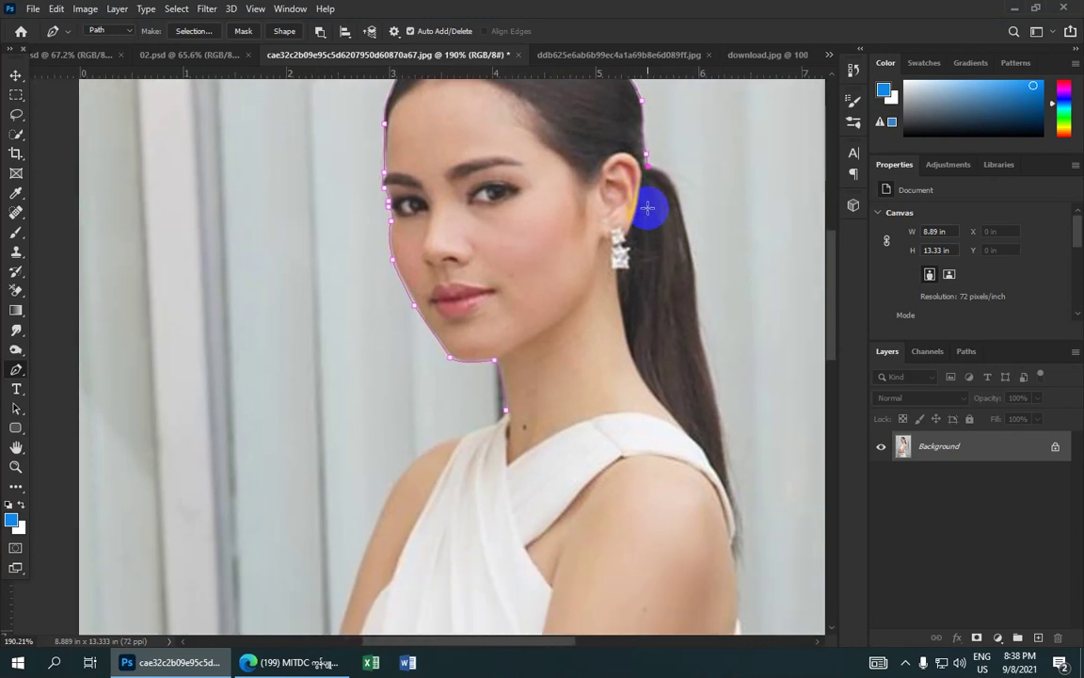
- Trace from behind the ear down the ponytail's edge to the shoulder
left_click(649, 168)
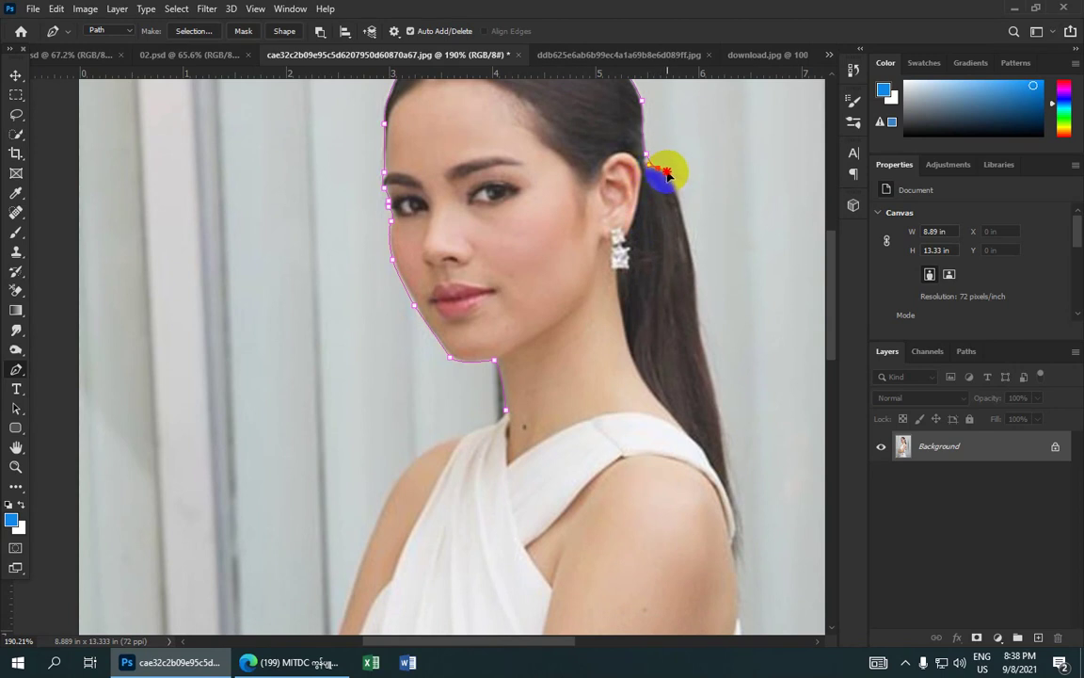
mouse_move(657, 167)
left_mouse_down()
mouse_move(676, 175)
mouse_move(659, 170)
left_mouse_up()
left_click(694, 266)
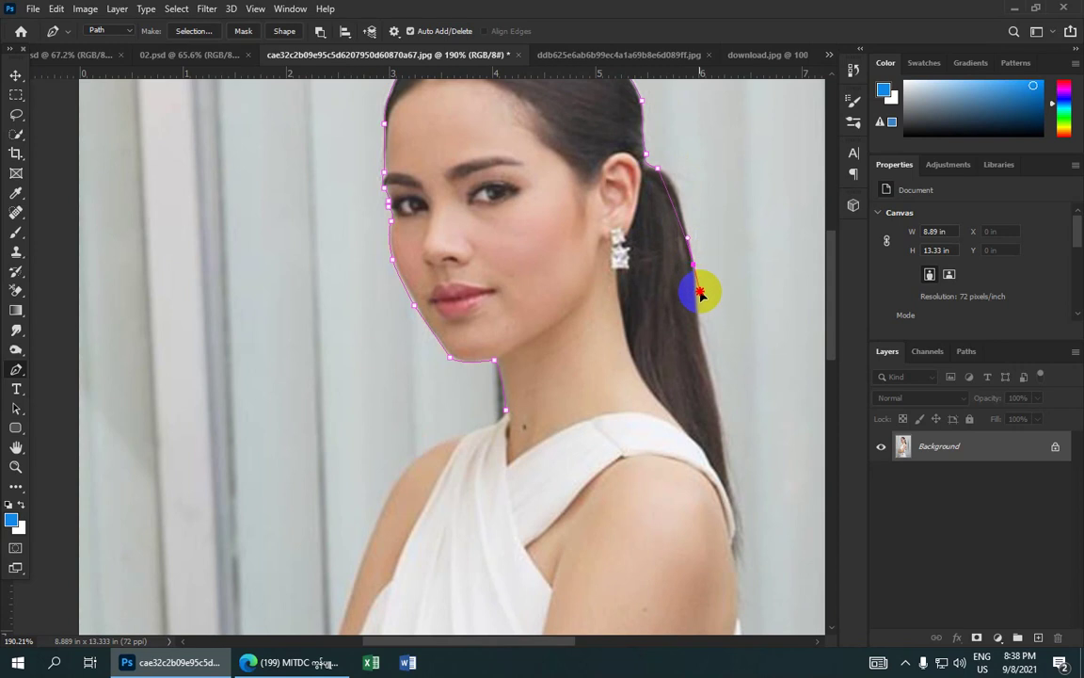
mouse_move(706, 353)
left_mouse_down()
mouse_move(715, 379)
mouse_move(710, 370)
left_mouse_up()
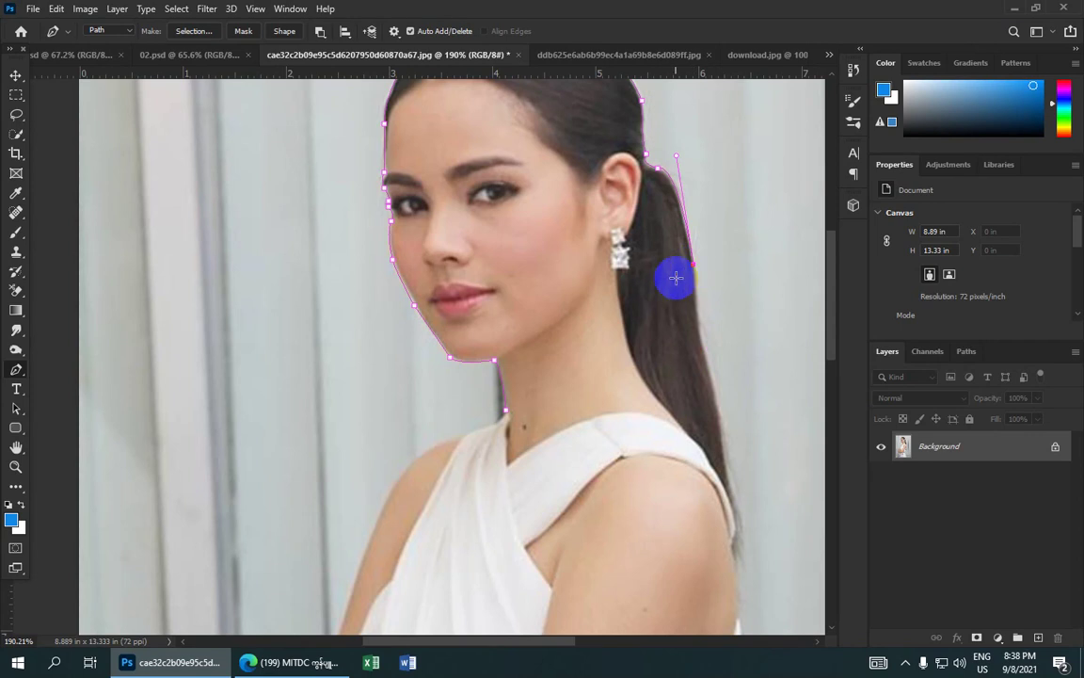
left_click_drag(674, 275, 649, 220)
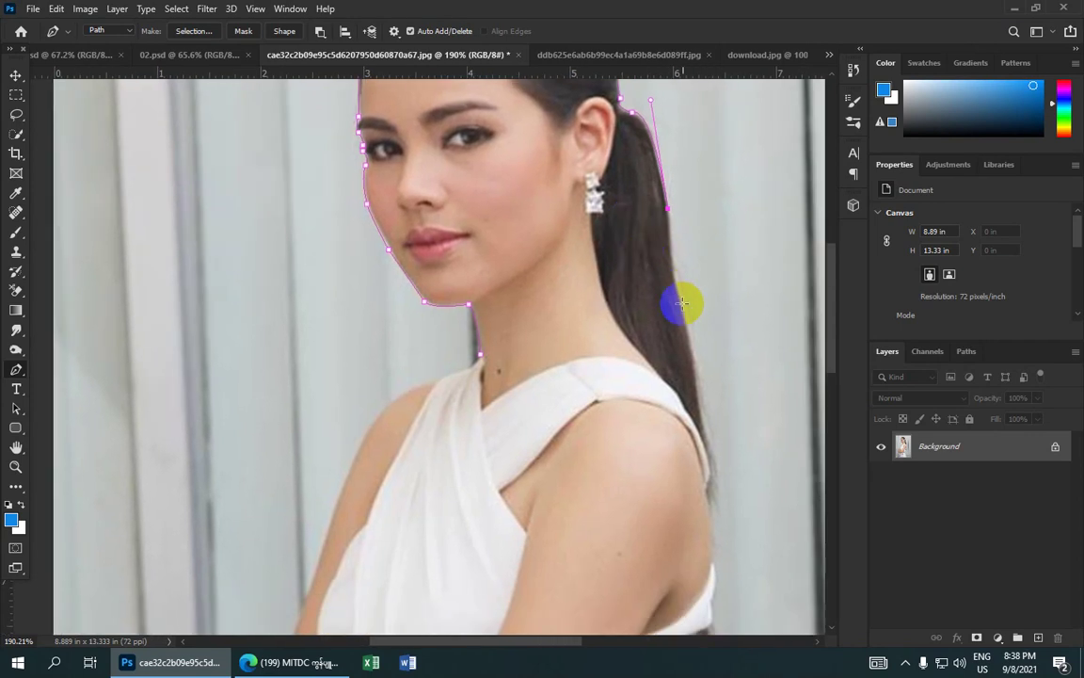
mouse_move(673, 279)
left_mouse_down()
mouse_move(692, 327)
mouse_move(624, 230)
left_mouse_up()
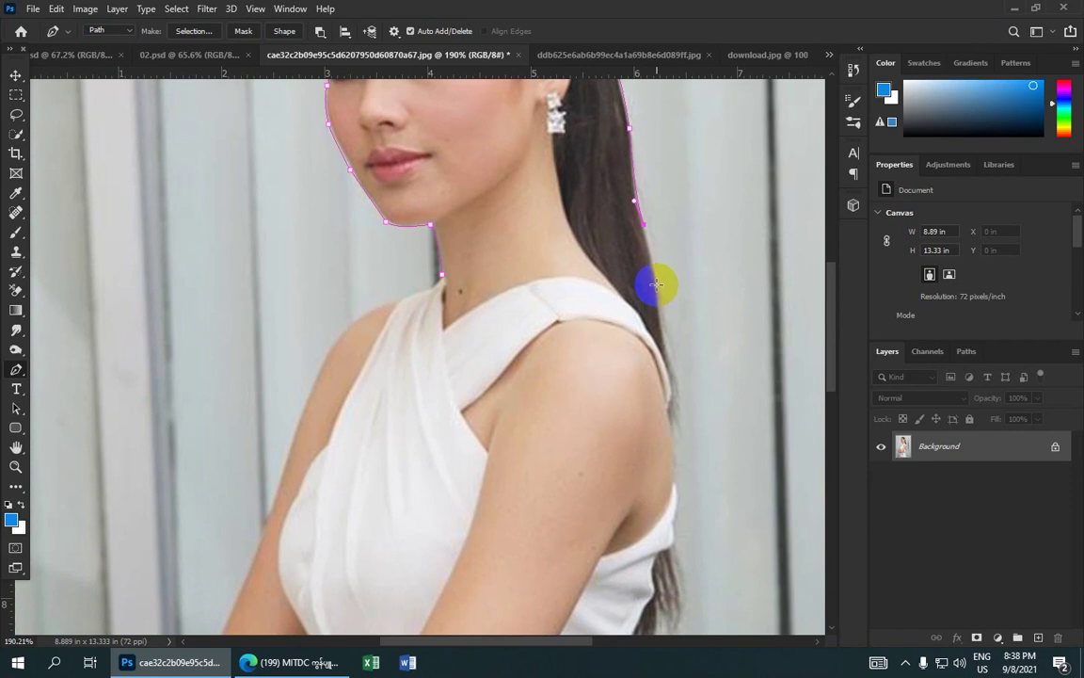
left_click_drag(659, 282, 665, 293)
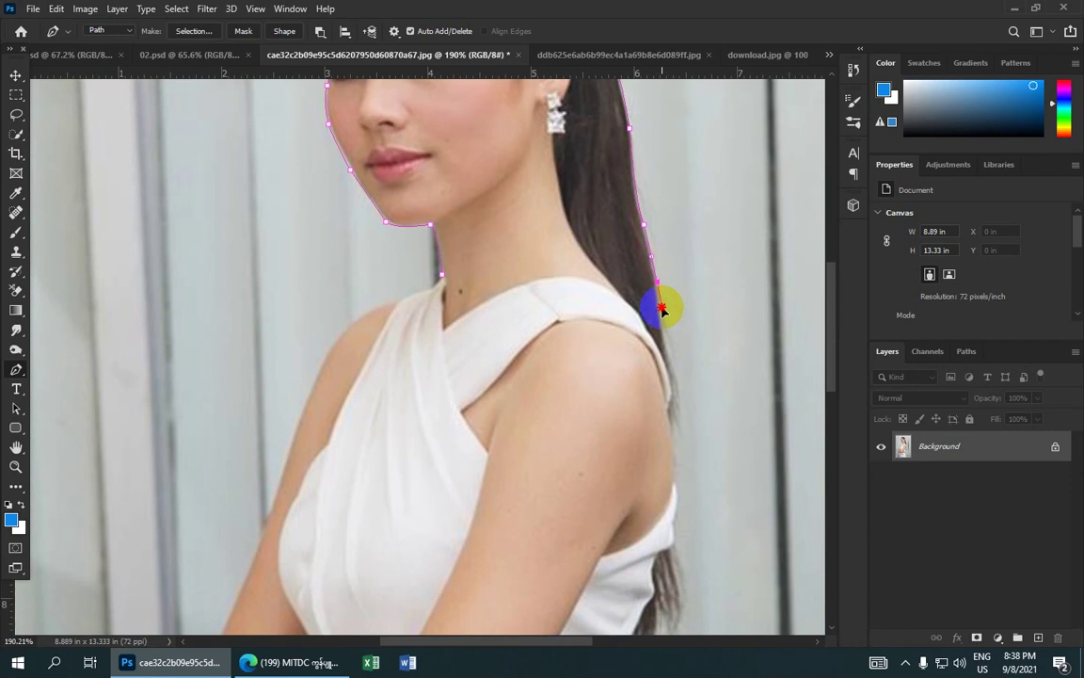
left_click(655, 282, "alt")
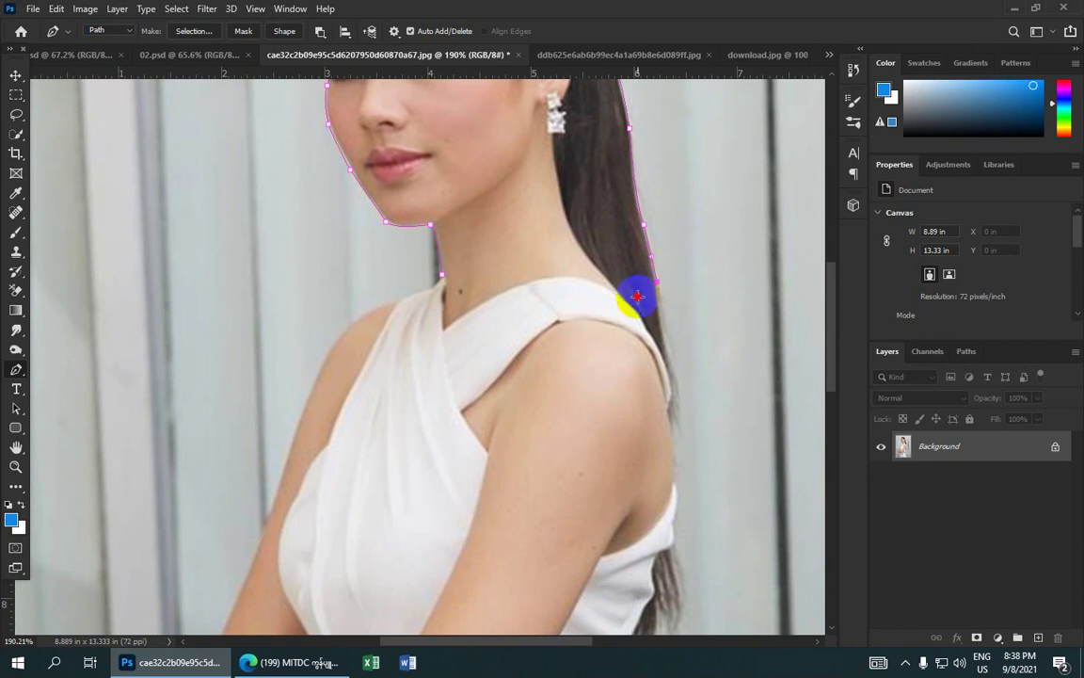
left_click(637, 296)
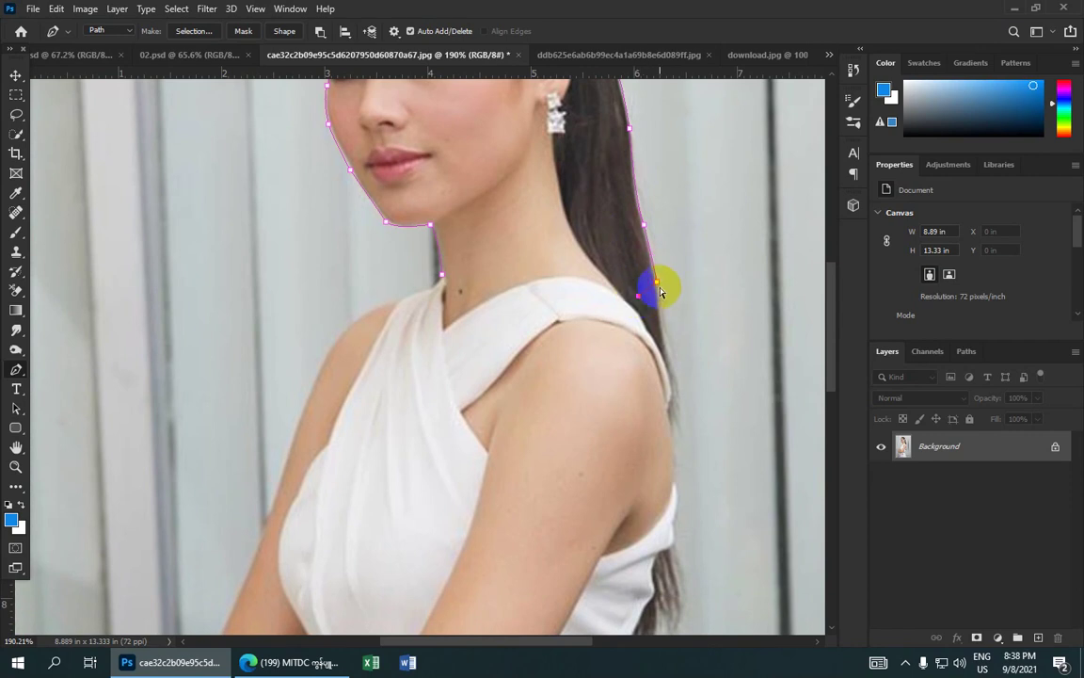
scroll(649, 295, "down", 2)
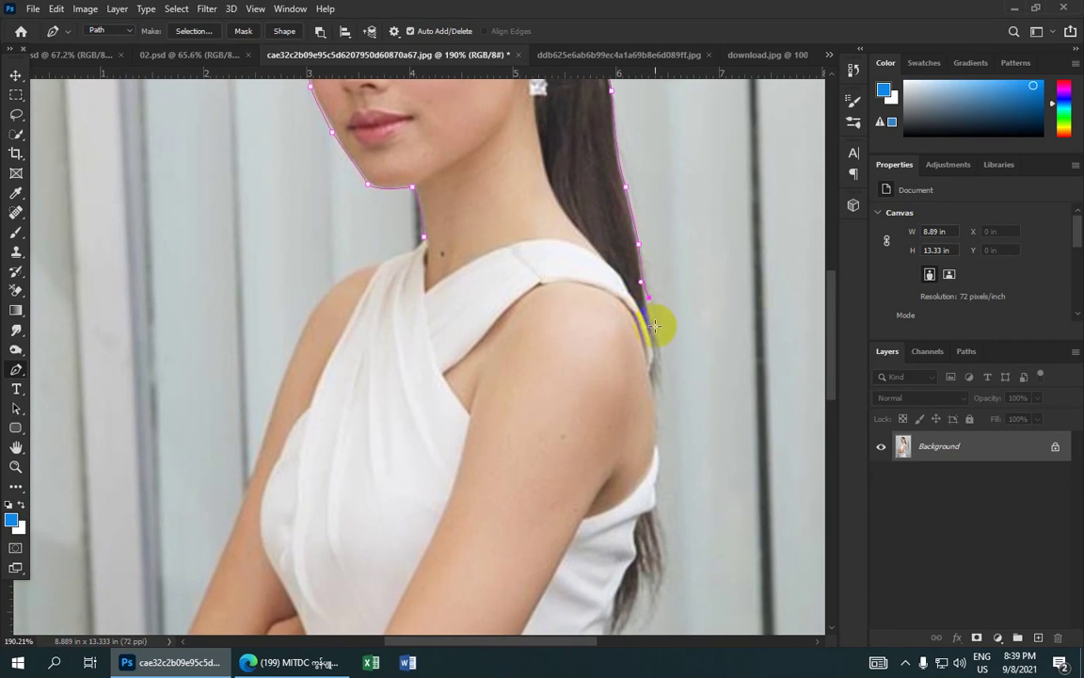
- Add anchors along the shoulder and across the neckline, closing the path back at the throat
left_click(654, 328)
left_click(662, 343)
left_click(618, 276)
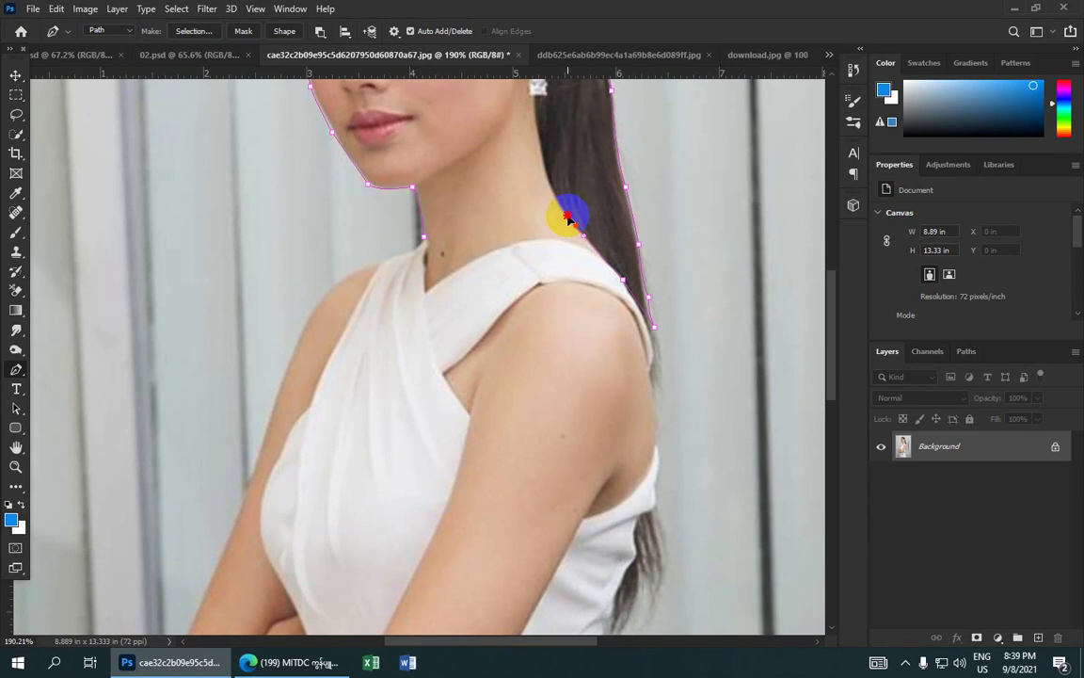
left_click(575, 225)
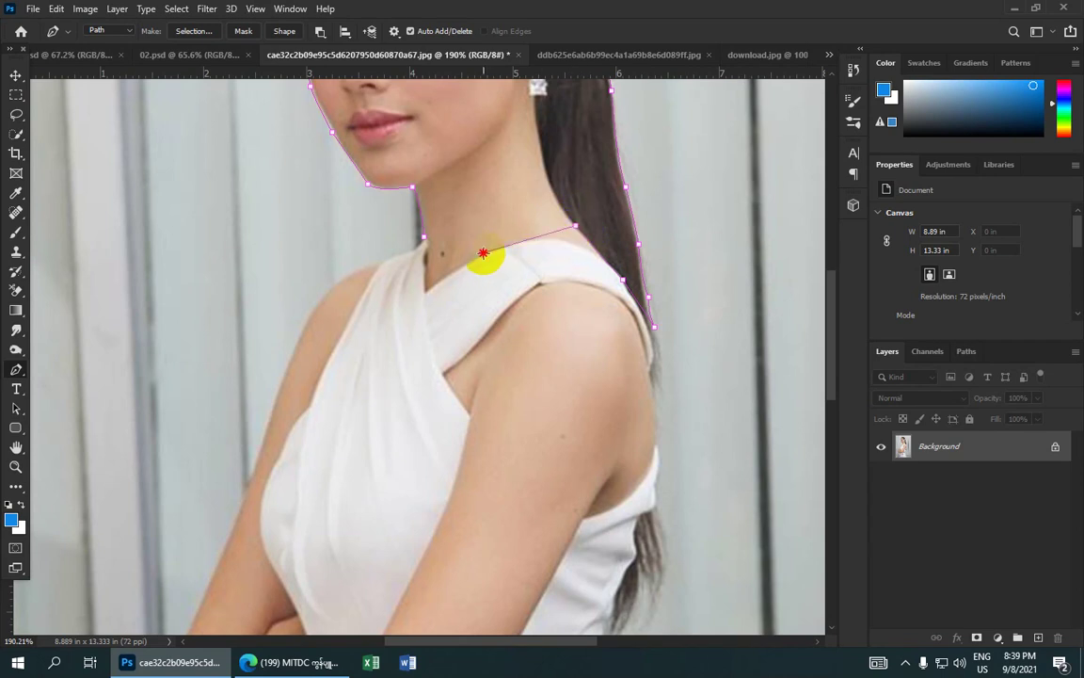
left_click(472, 259)
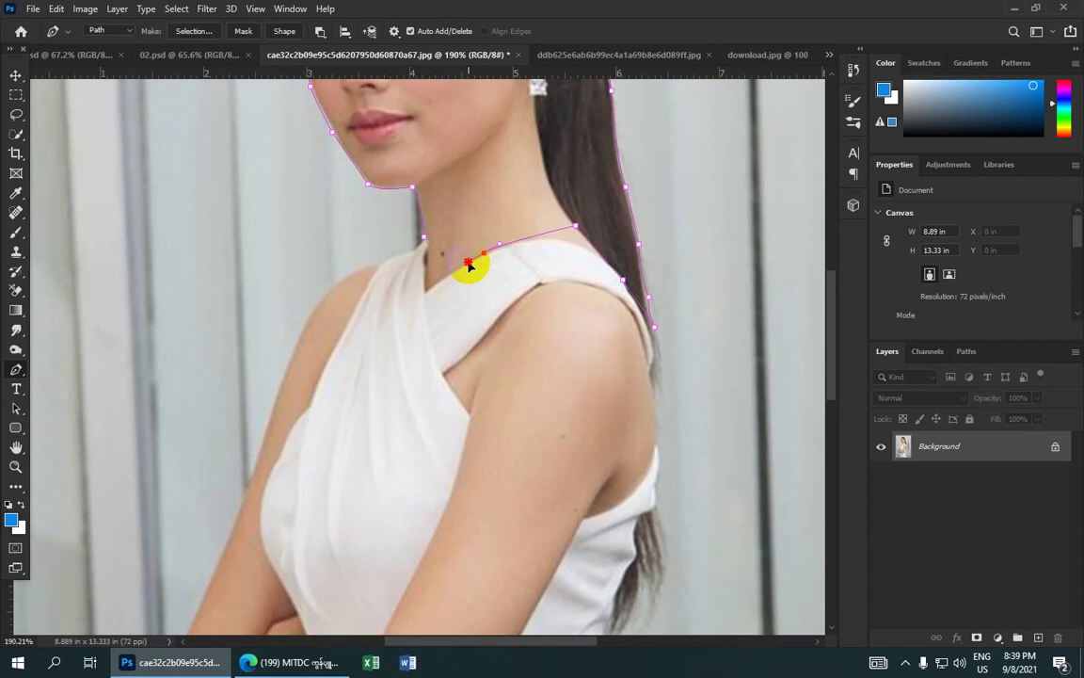
left_click_drag(469, 265, 483, 255)
left_click(484, 253, "alt")
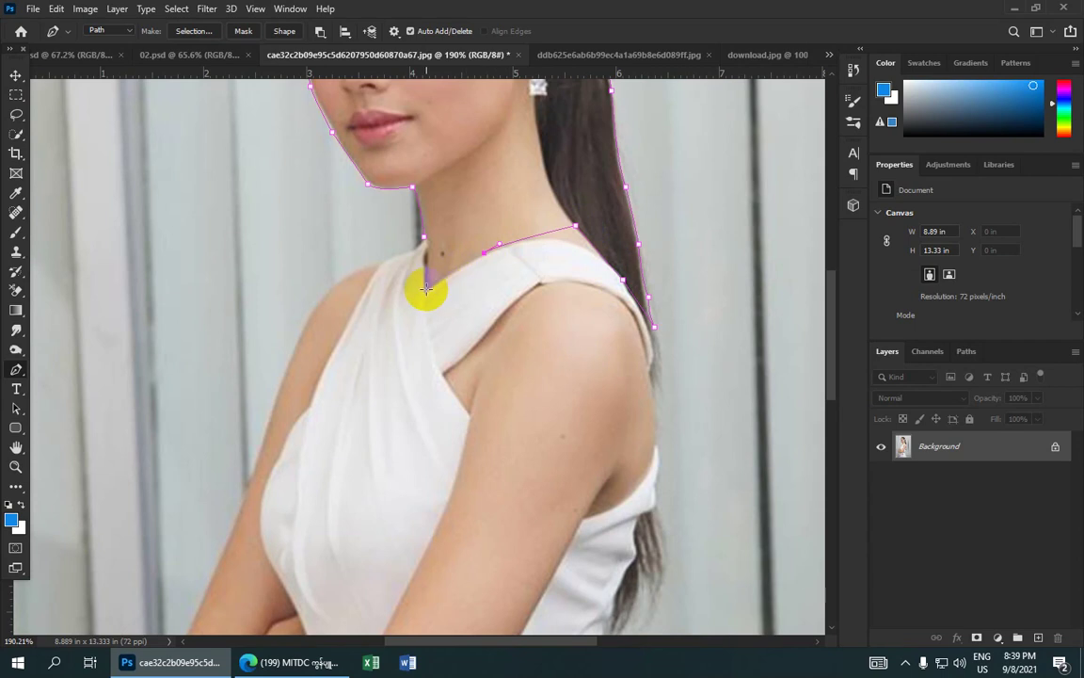
left_click_drag(424, 292, 424, 238)
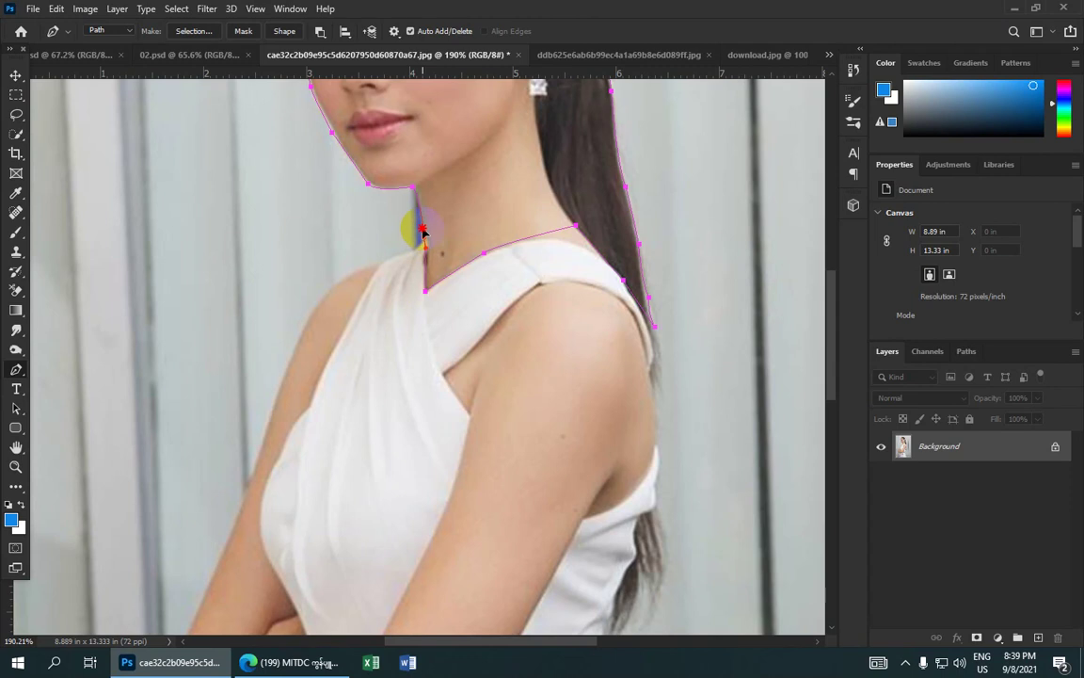
scroll(476, 207, "down", 2)
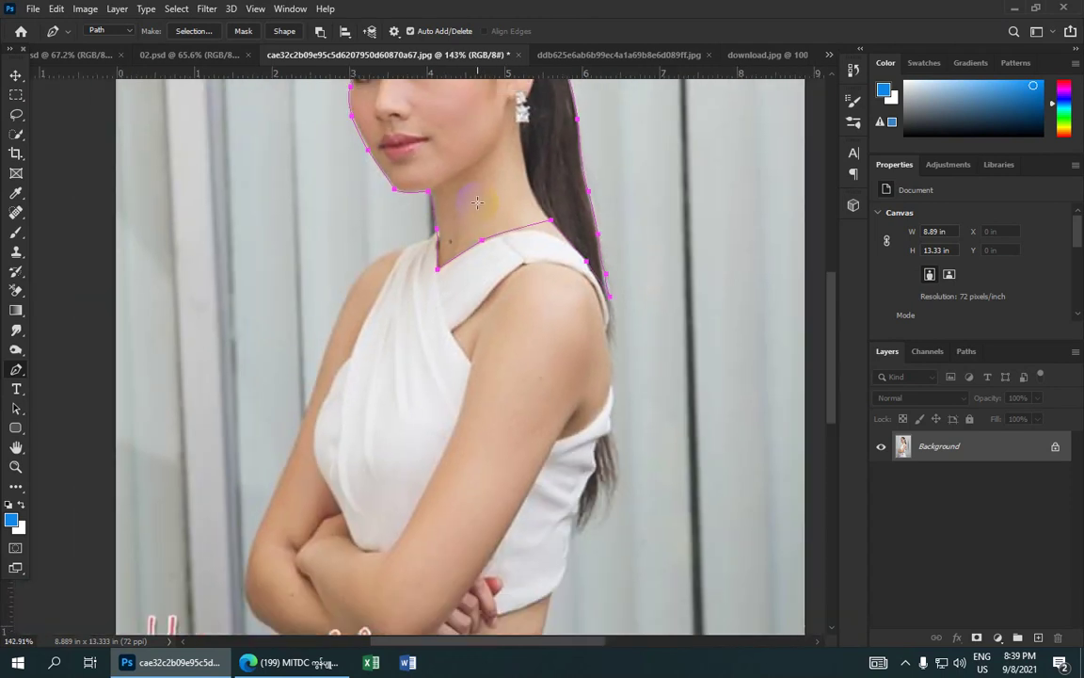
scroll(466, 215, "down", 2)
scroll(456, 220, "down", 2)
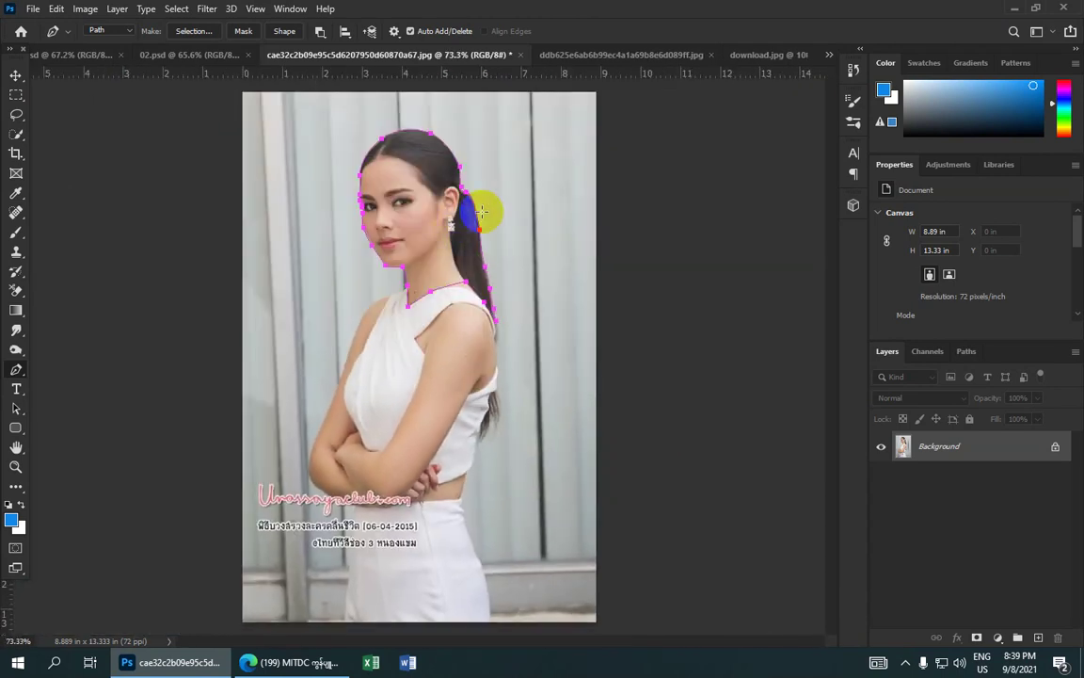
- Convert the pen path to a selection with a 1-pixel feather
right_click(411, 218)
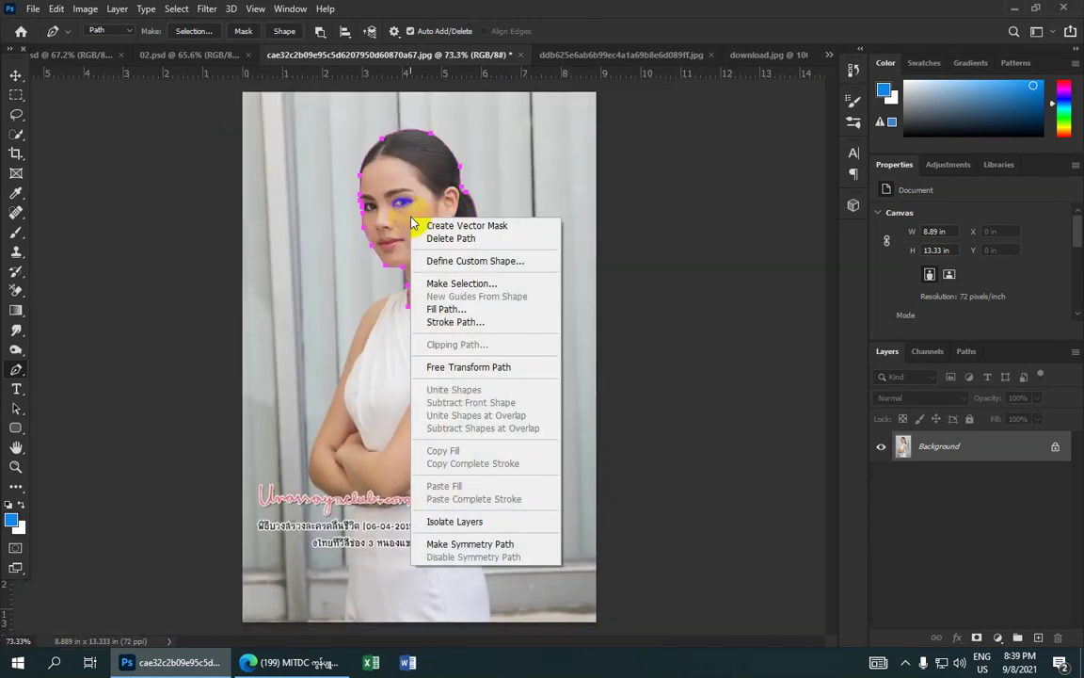
left_click(448, 283)
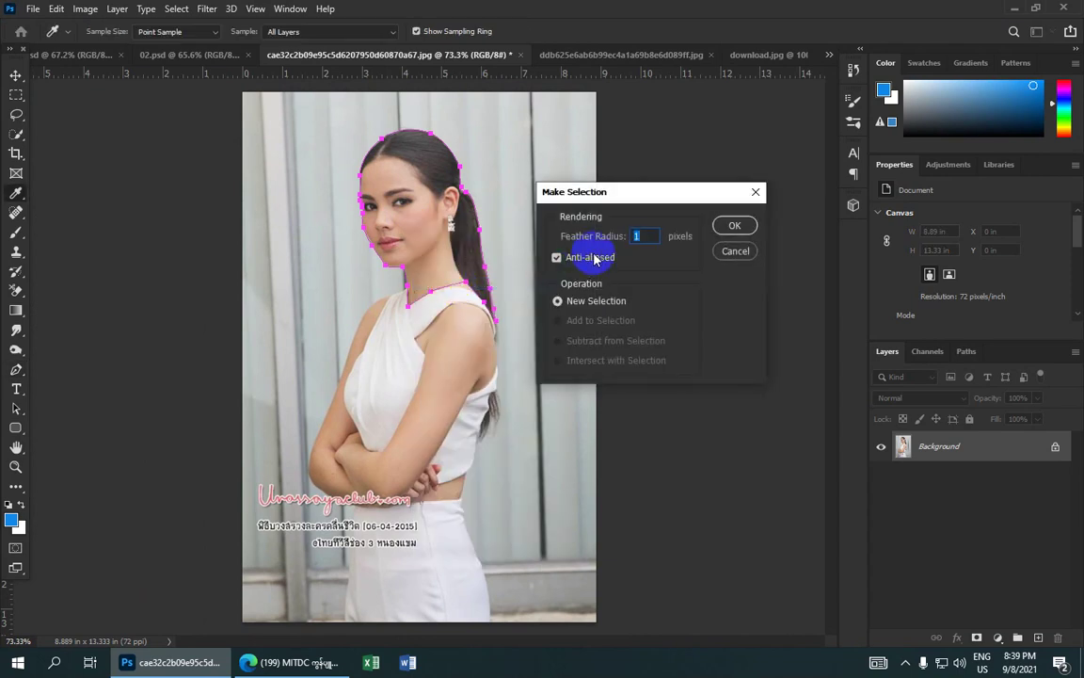
left_click(733, 227)
key("ctrl+0")
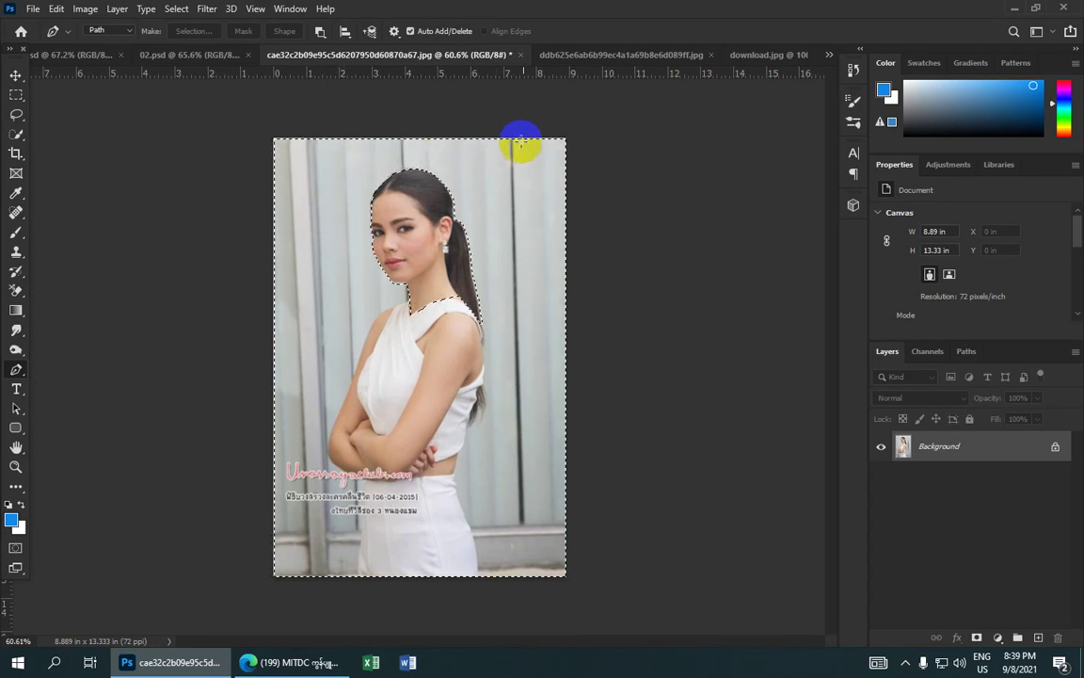
mouse_move(572, 171)
left_mouse_down()
mouse_move(578, 508)
mouse_move(555, 573)
left_mouse_up()
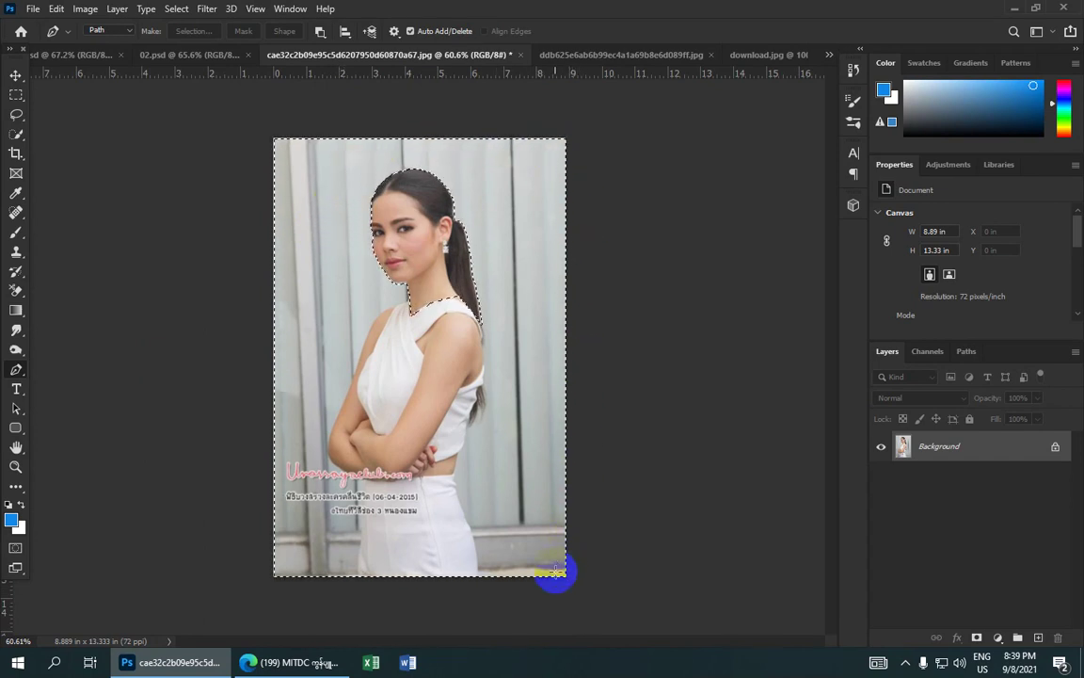
- Inverse the selection and copy the head onto a new Layer 1 via Layer Via Copy
left_click(177, 9)
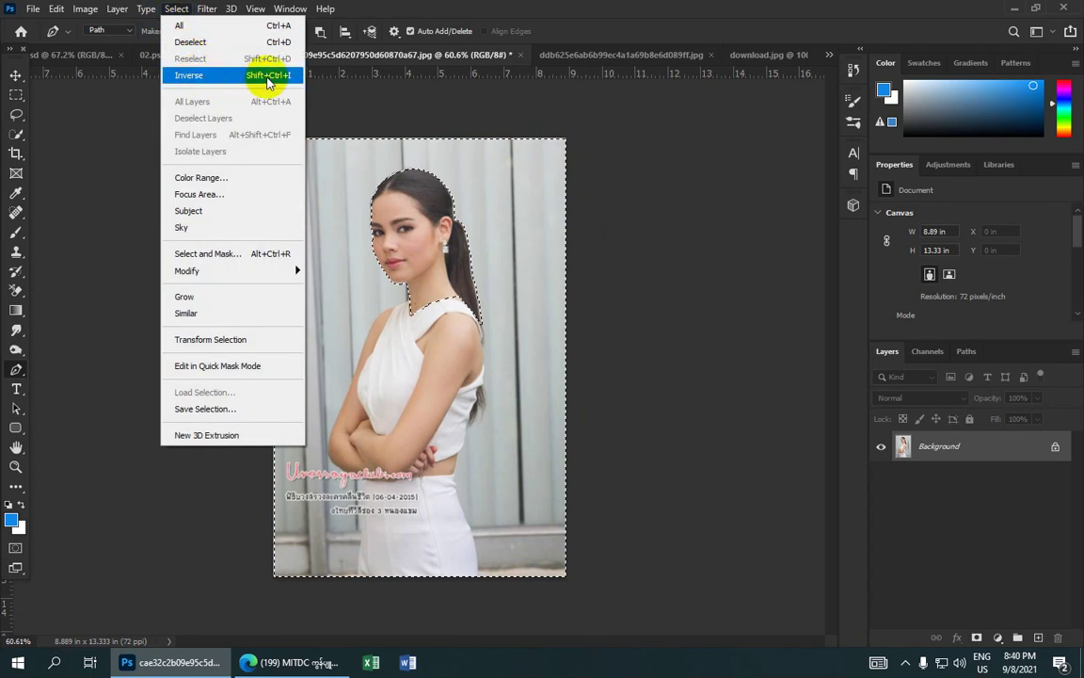
left_click(268, 83)
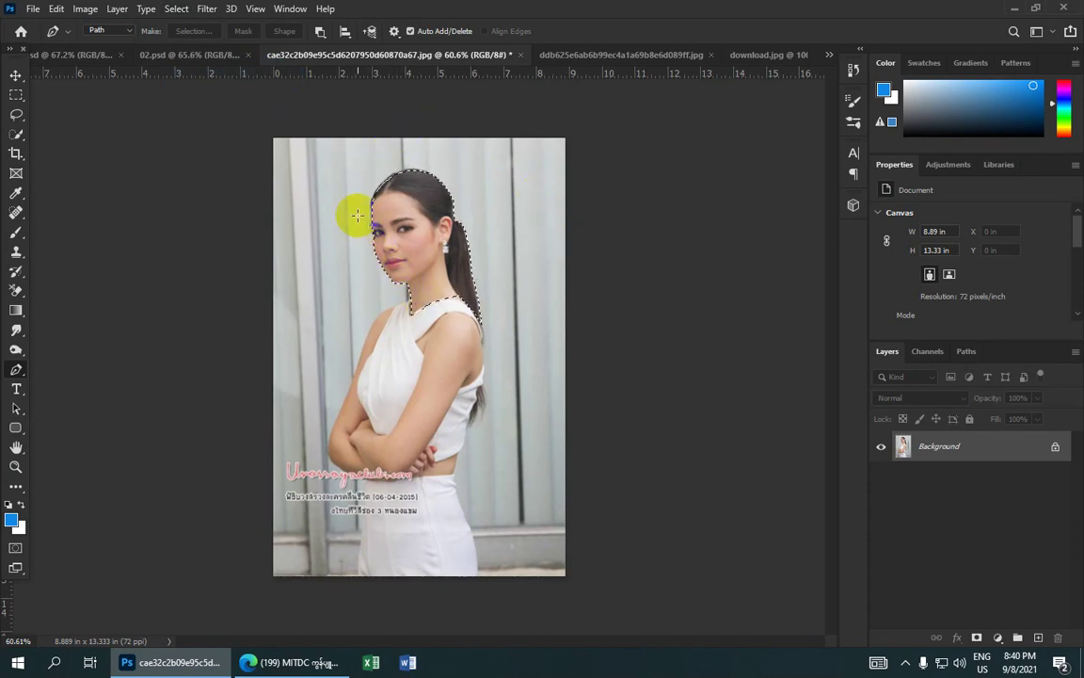
left_click(146, 9)
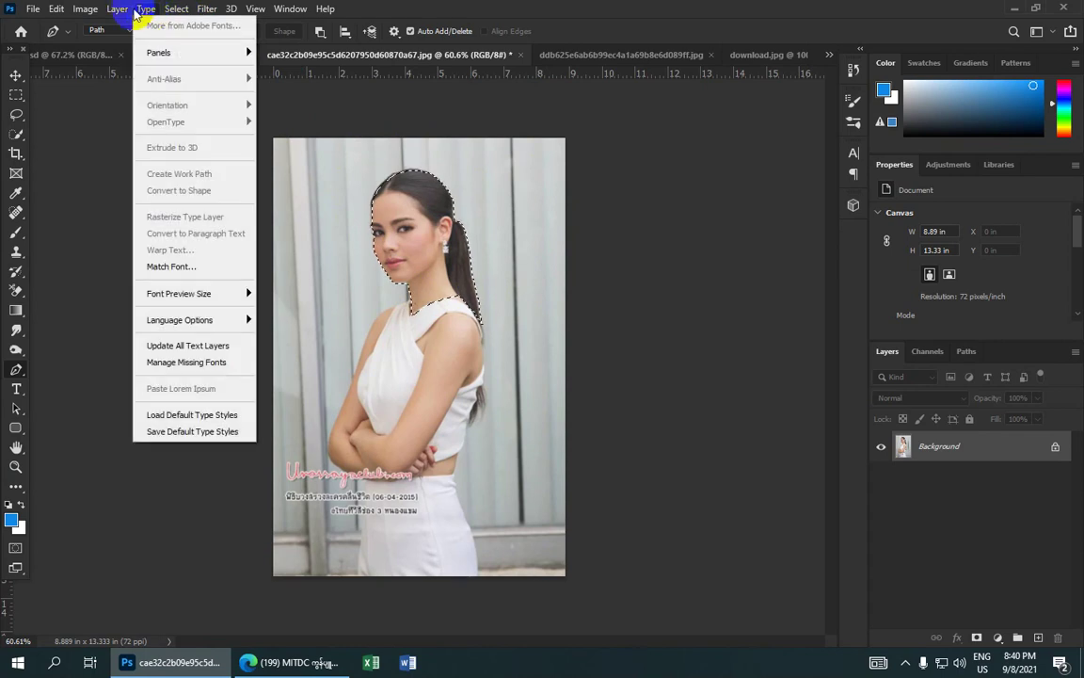
left_click(120, 10)
mouse_move(155, 26)
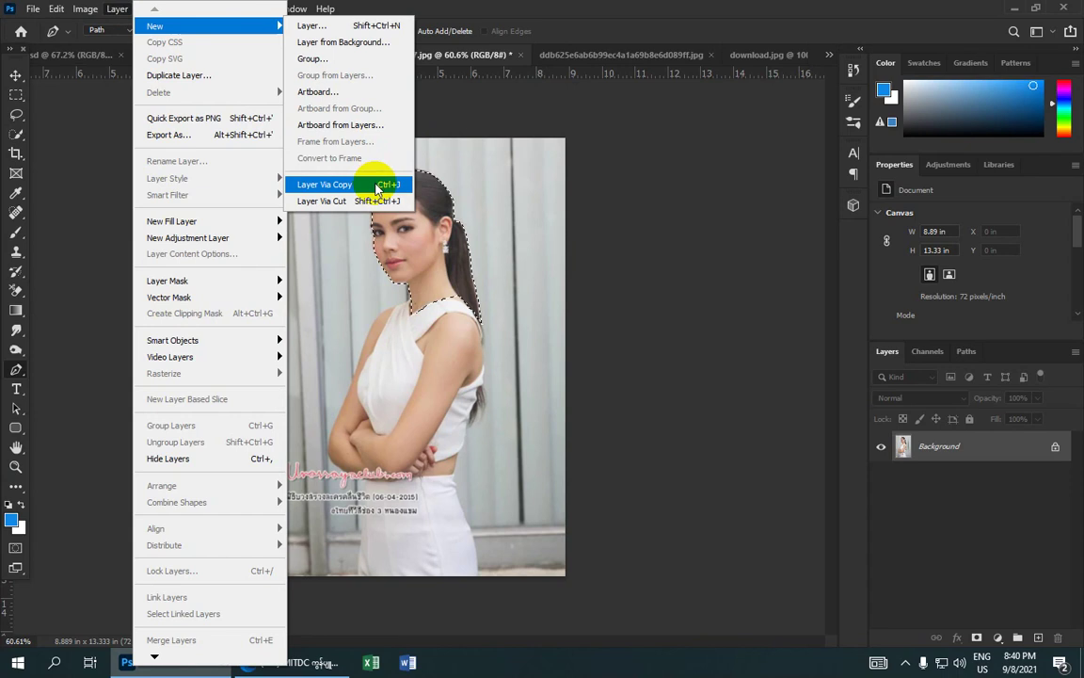
left_click(376, 184)
- Drag the bride's cut-out head from Layer 1 into 02.psd, where it becomes Layer 4
left_click(883, 480)
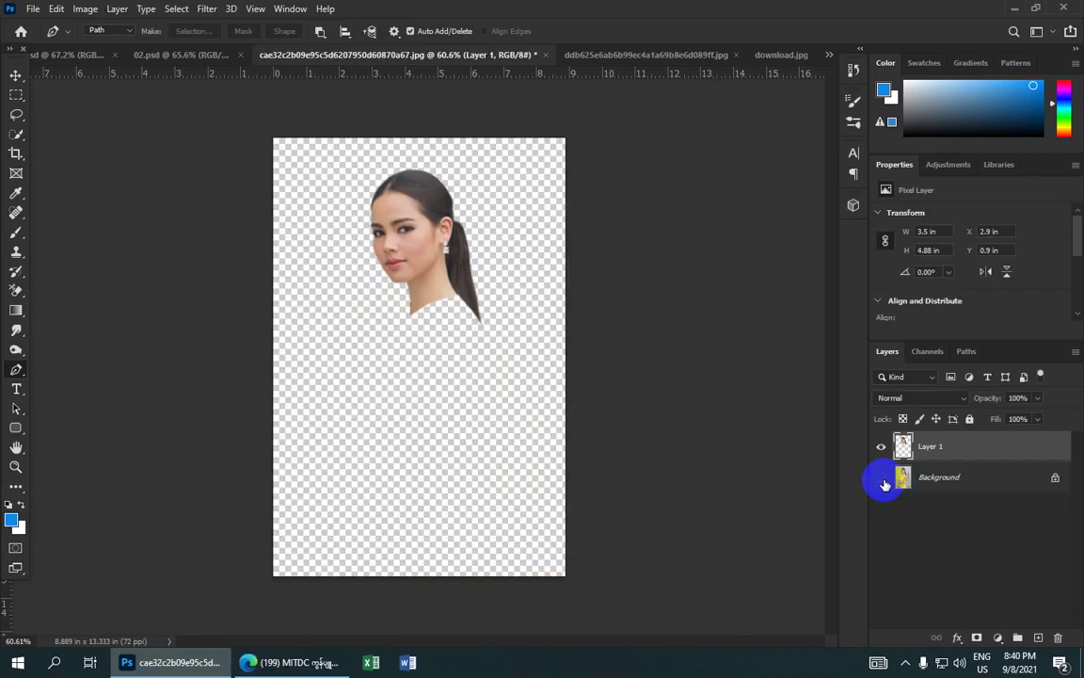
left_click(882, 478)
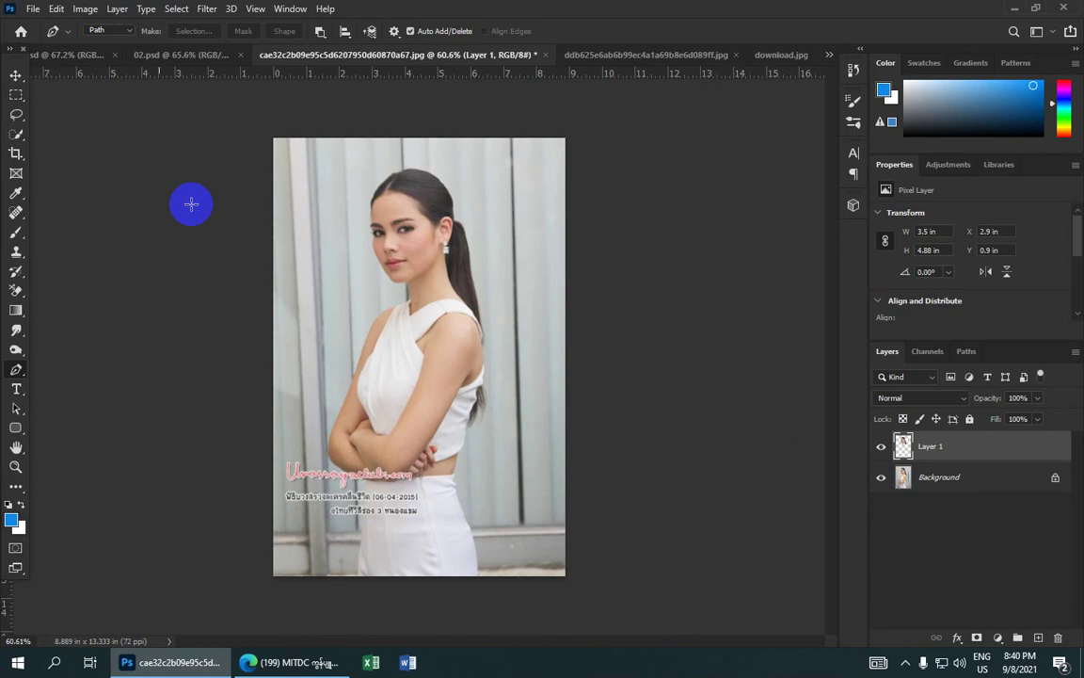
left_click(15, 76)
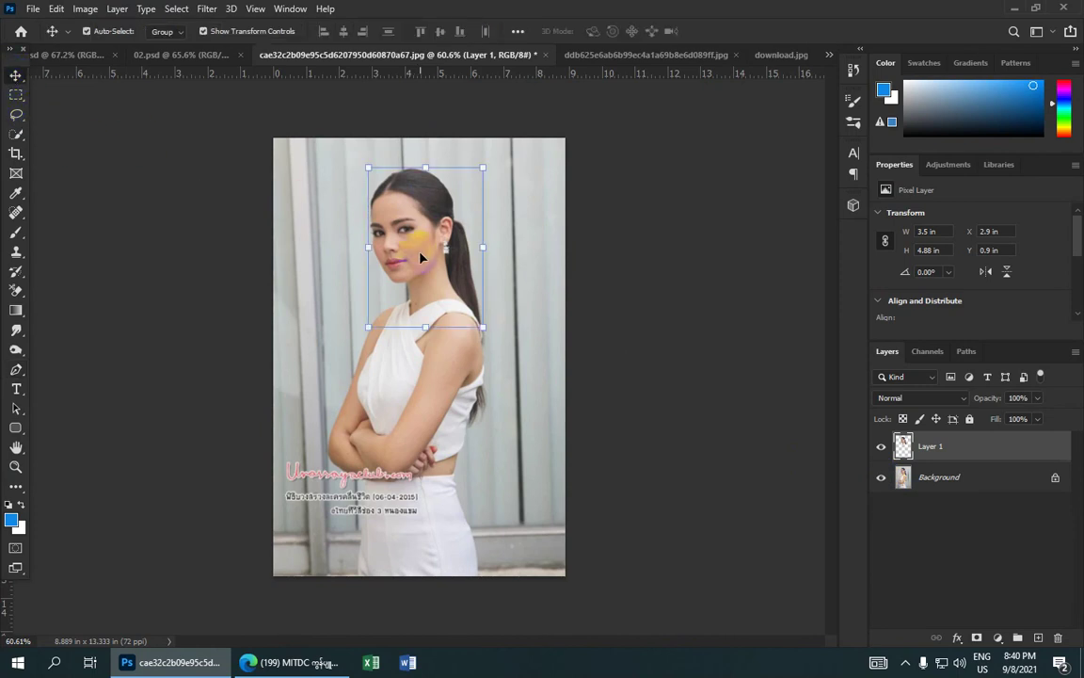
left_click_drag(421, 255, 346, 181)
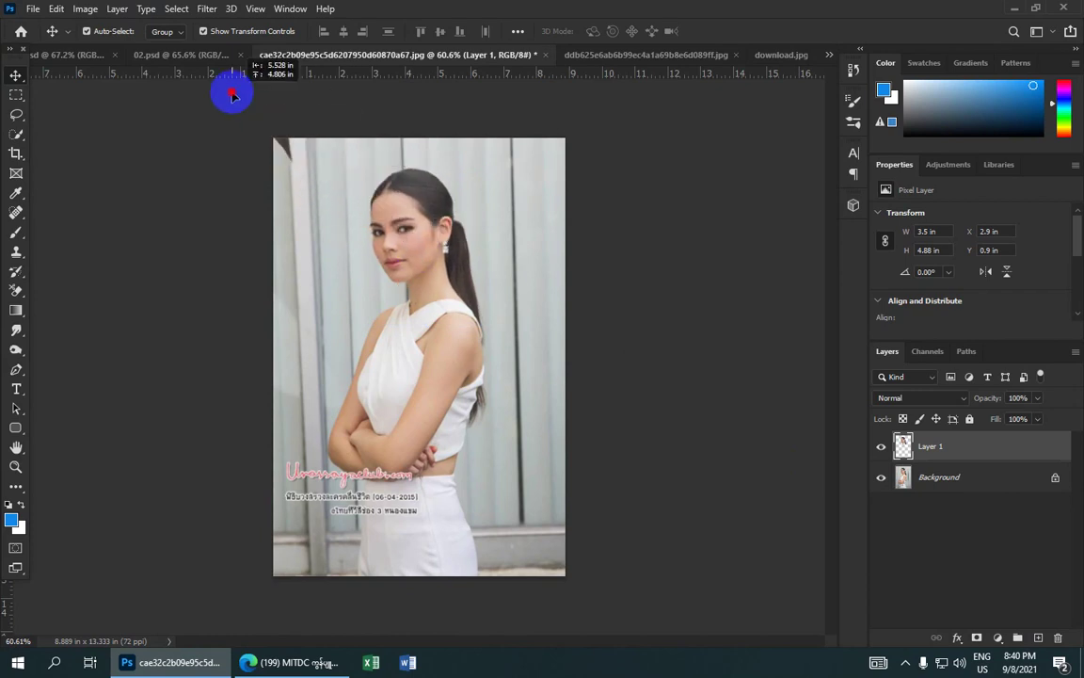
mouse_move(347, 181)
left_mouse_down()
mouse_move(224, 83)
mouse_move(399, 213)
left_mouse_up()
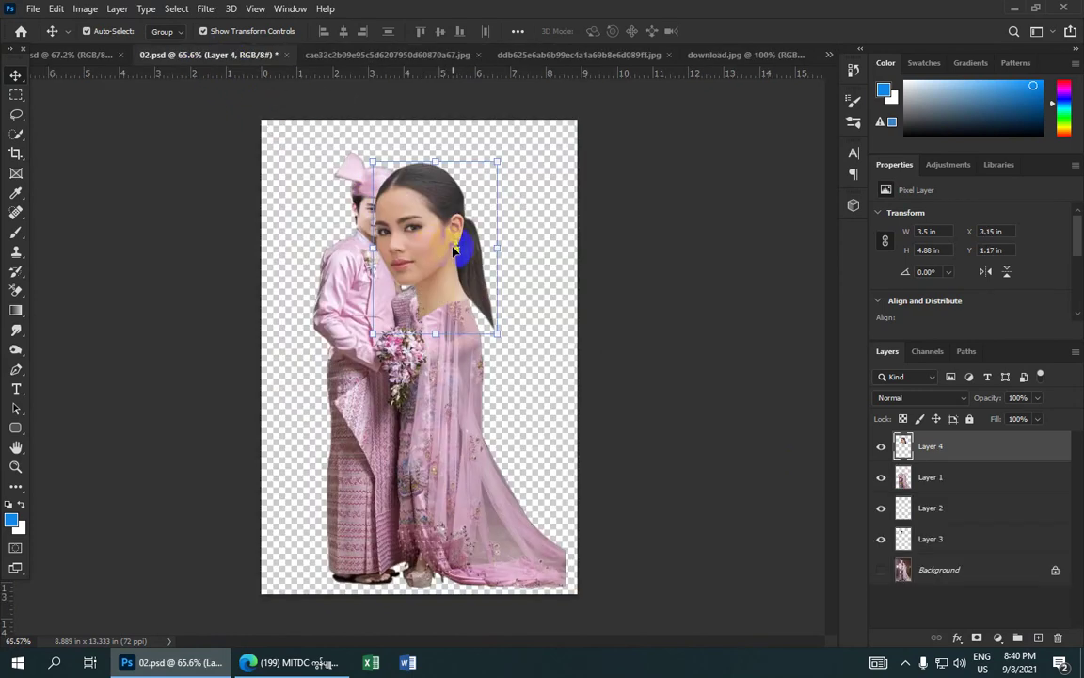
scroll(443, 252, "down", 1)
scroll(456, 256, "up", 3)
- Scale Layer 4's bride head to 56.86% and seat it on her pink-dressed body
left_click_drag(456, 256, 438, 232)
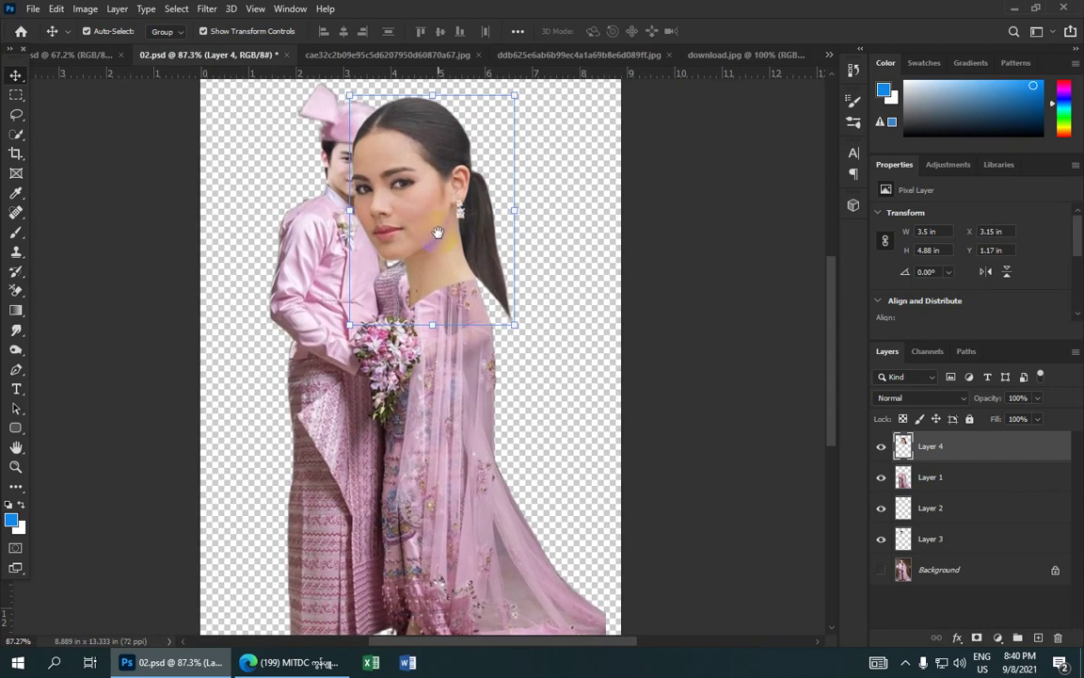
left_click(513, 323)
mouse_move(513, 324)
left_mouse_down()
mouse_move(450, 248)
mouse_move(368, 106)
left_mouse_up()
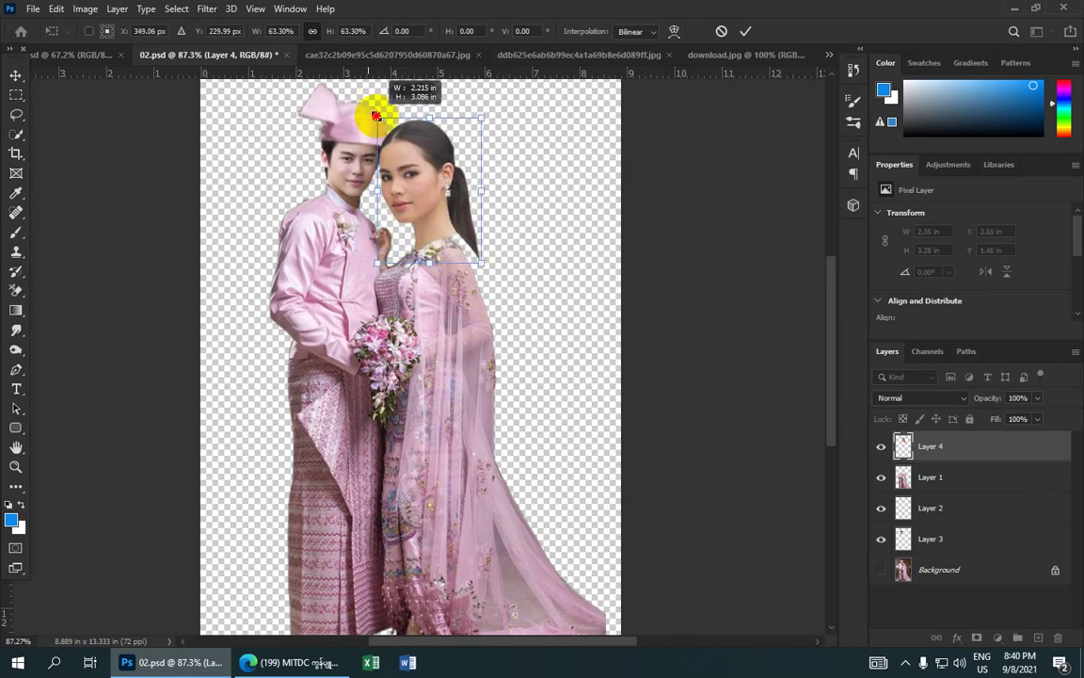
left_click_drag(368, 107, 378, 131)
left_click_drag(429, 196, 398, 174)
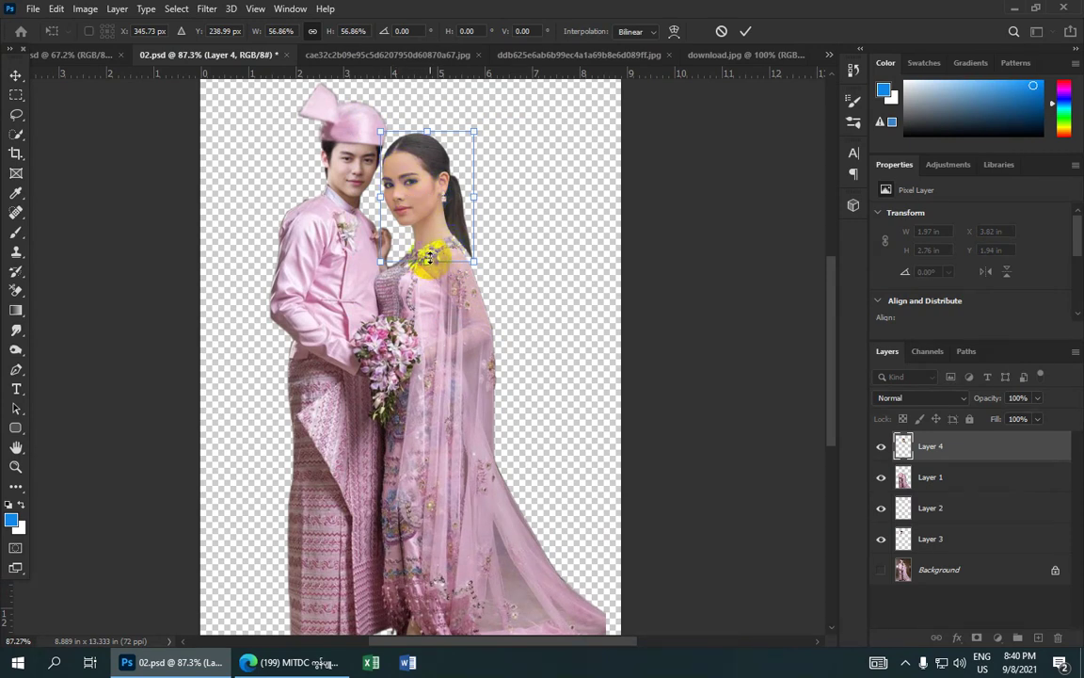
left_click(958, 448)
- Reorder Layer 4 (the bride's head) to sit between Layer 2 and Layer 3
left_click_drag(958, 448, 957, 517)
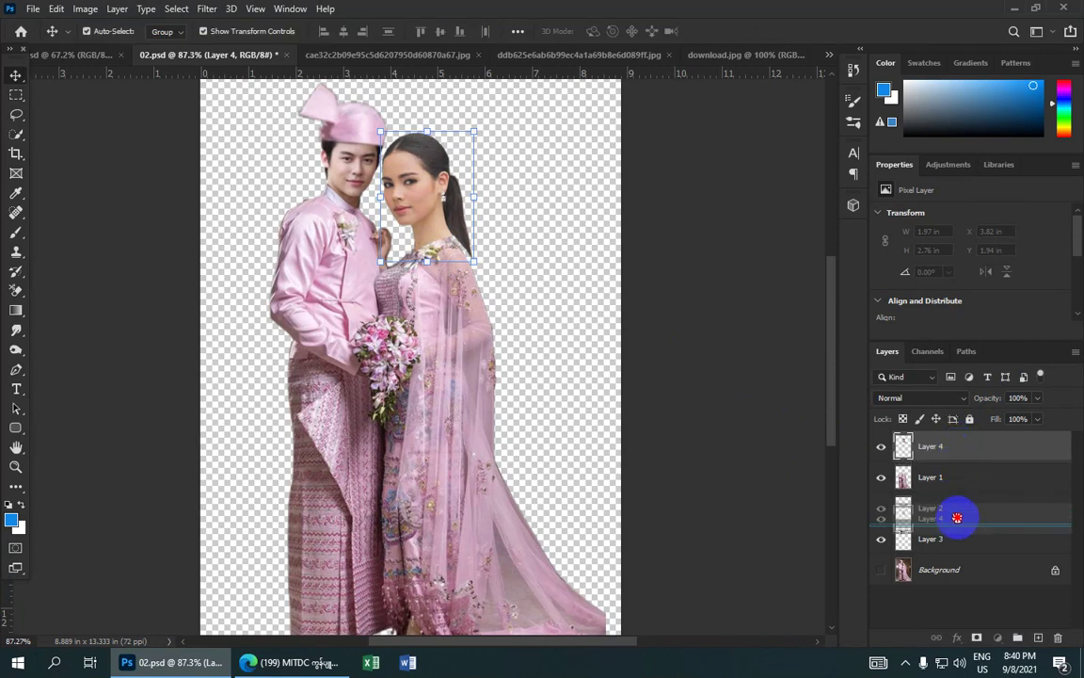
left_click_drag(957, 517, 944, 465)
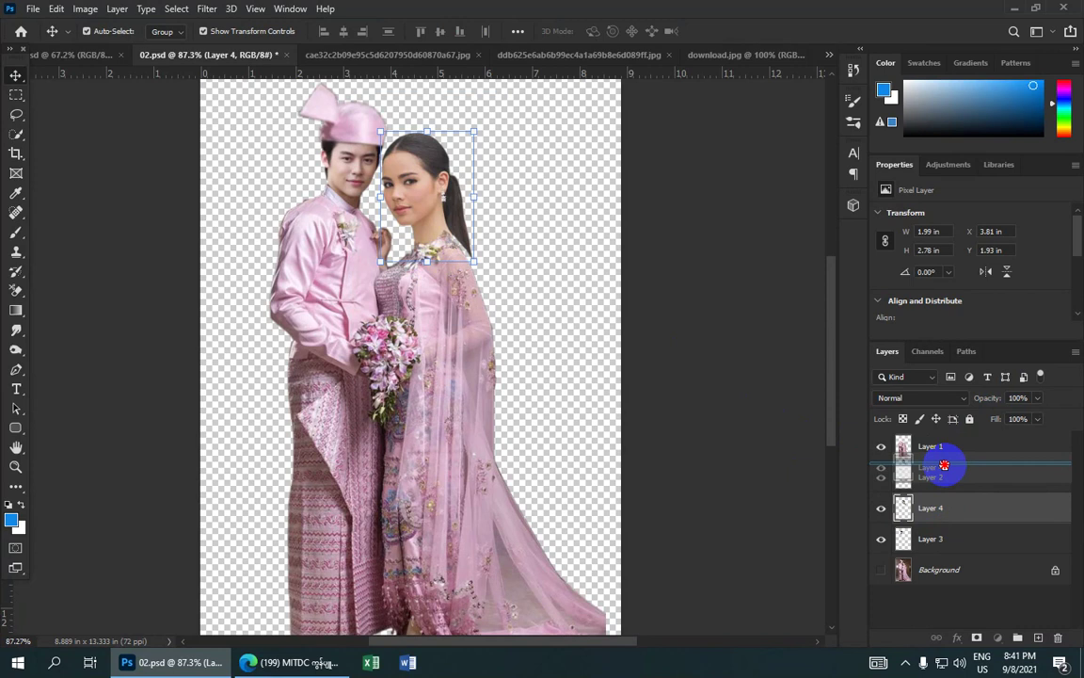
left_click_drag(944, 465, 961, 519)
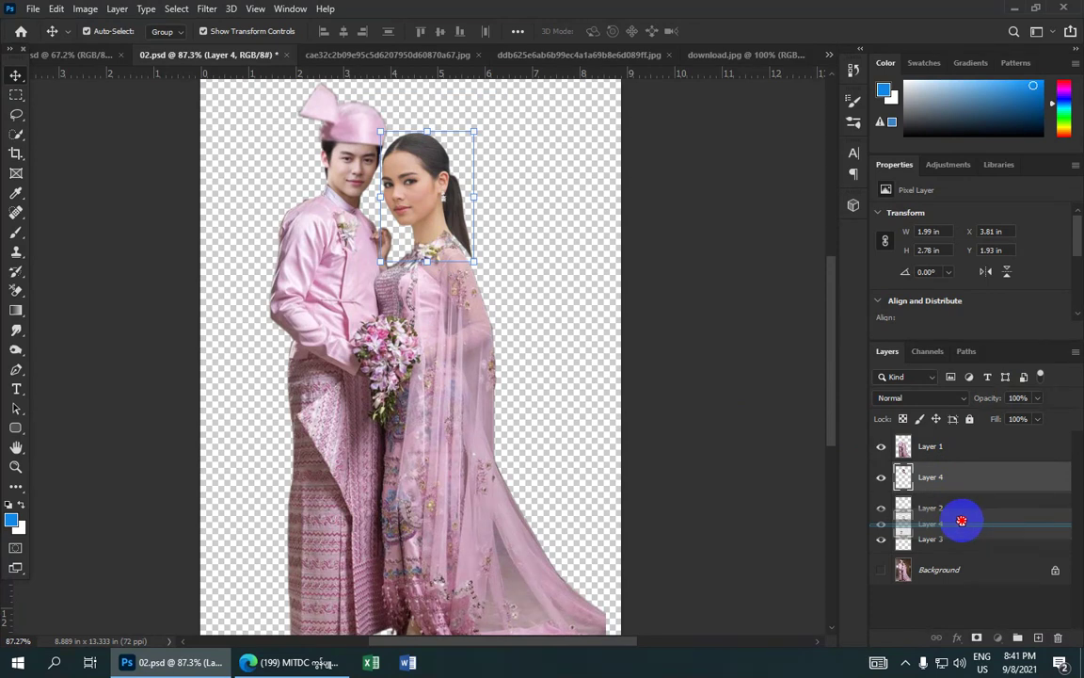
left_click_drag(961, 520, 946, 516)
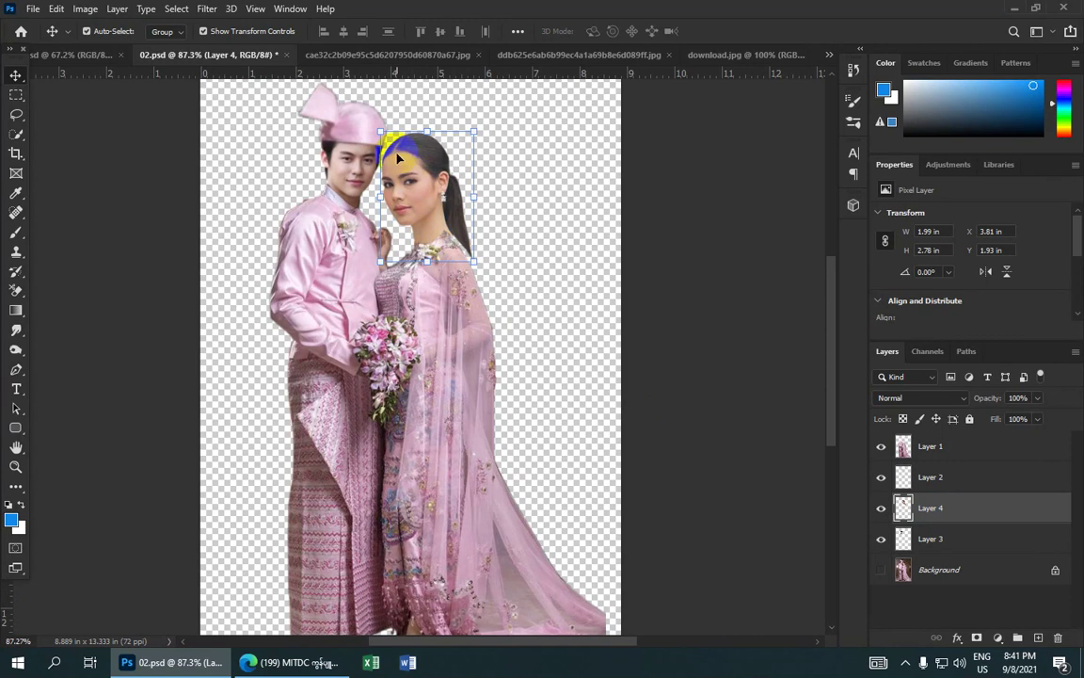
- Scale the bride's head down to about 82%, nudging it slightly left
left_click_drag(381, 133, 395, 150)
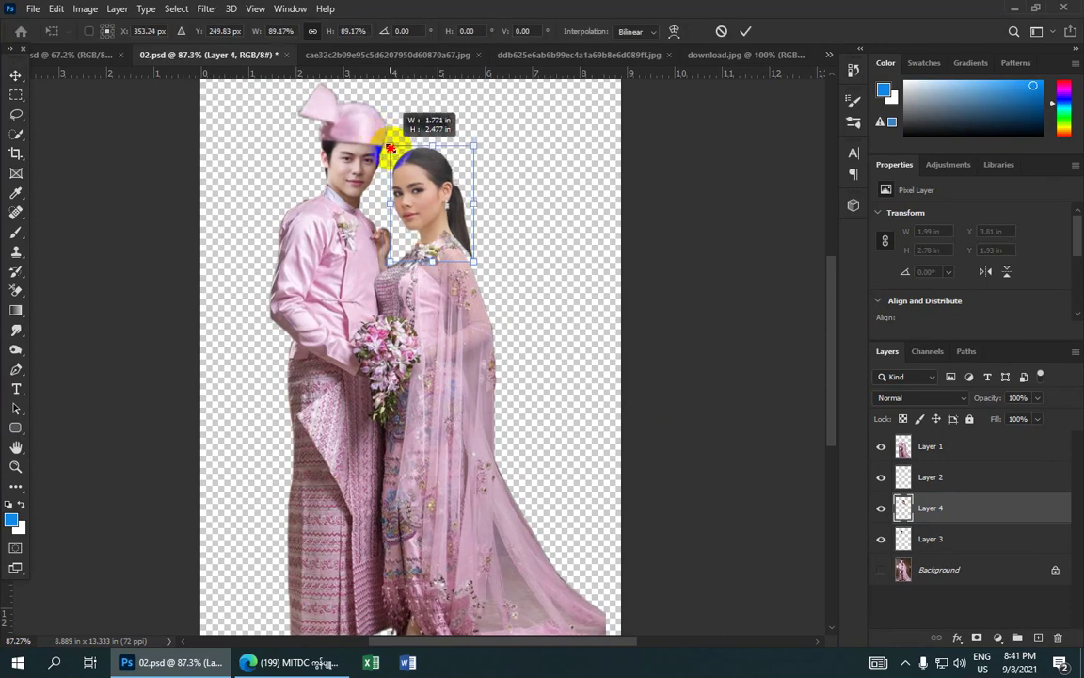
scroll(468, 208, "up", 2)
scroll(467, 219, "up", 1)
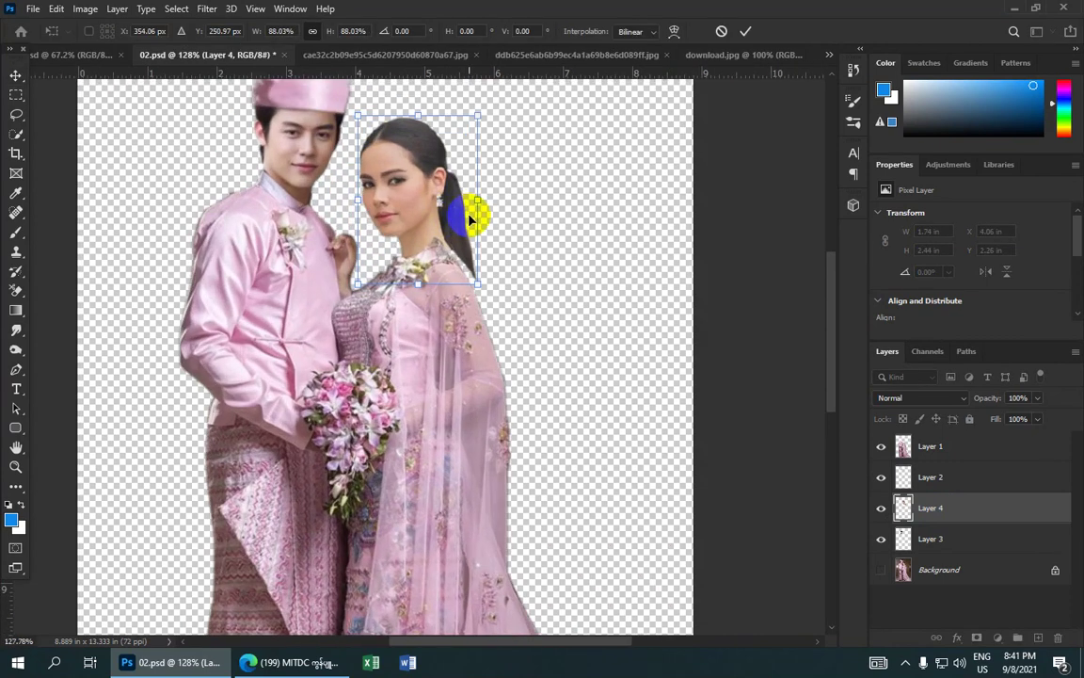
key("Left")
key("Left")
key("Left")
key("Left")
key("Left")
key("Left")
key("Left")
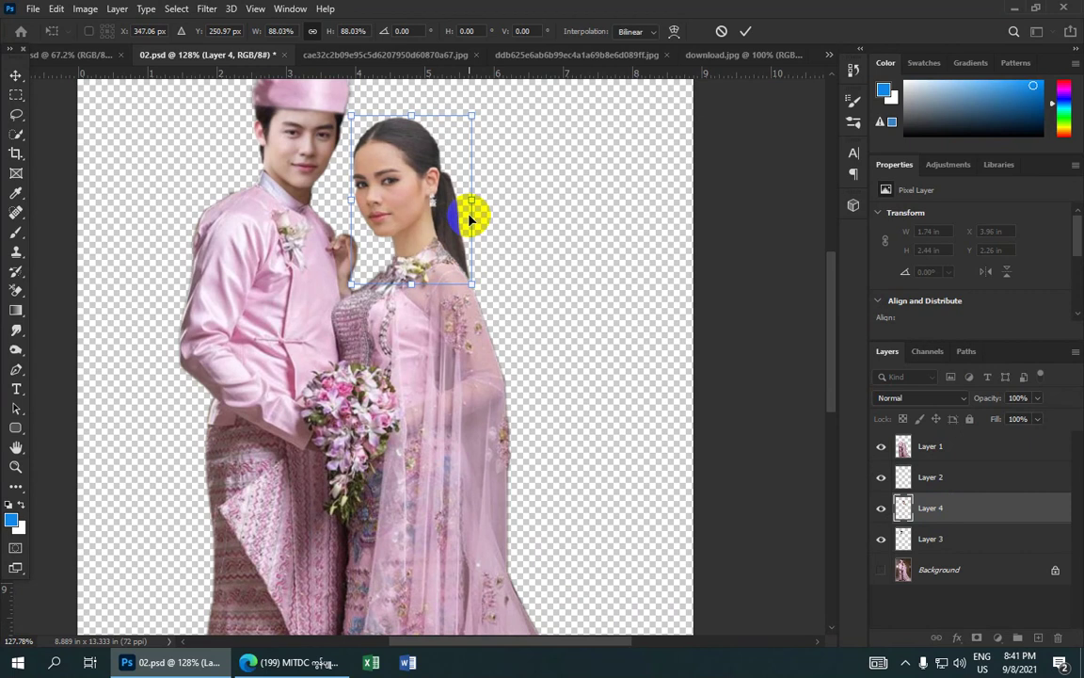
key("Left")
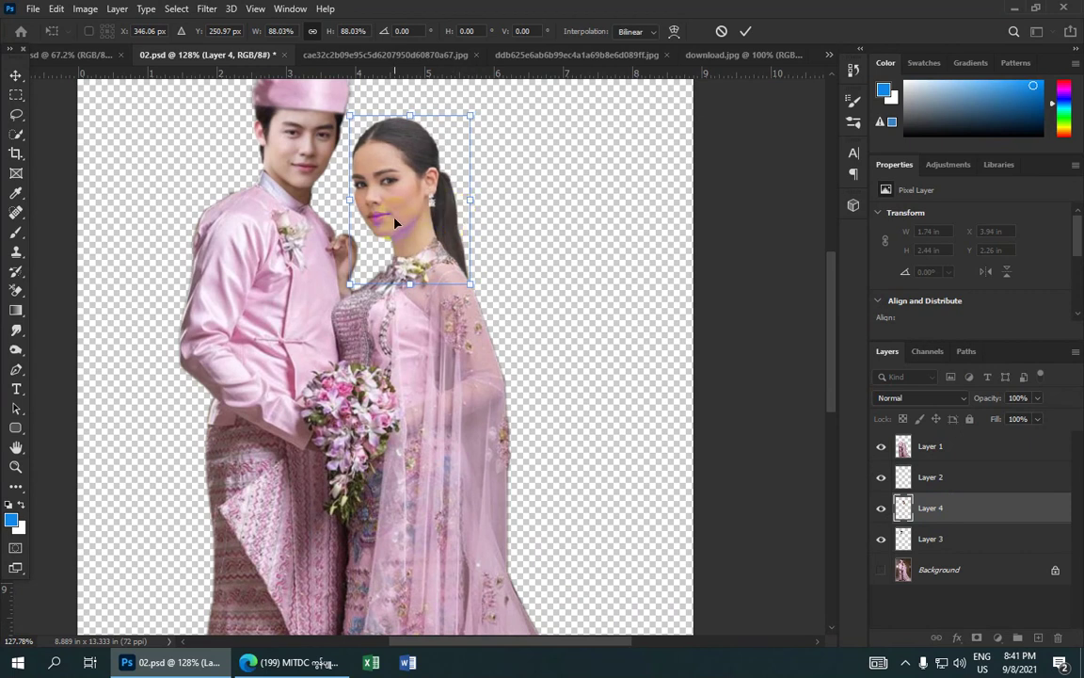
left_click_drag(345, 115, 348, 121)
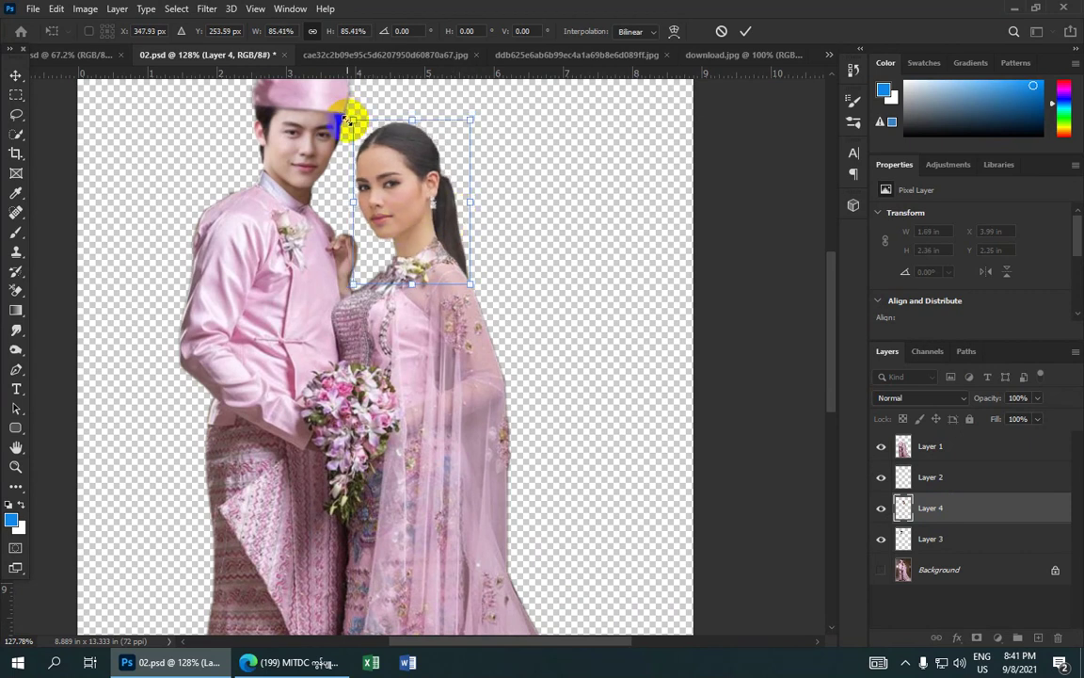
key("Left")
scroll(414, 113, "down", 5)
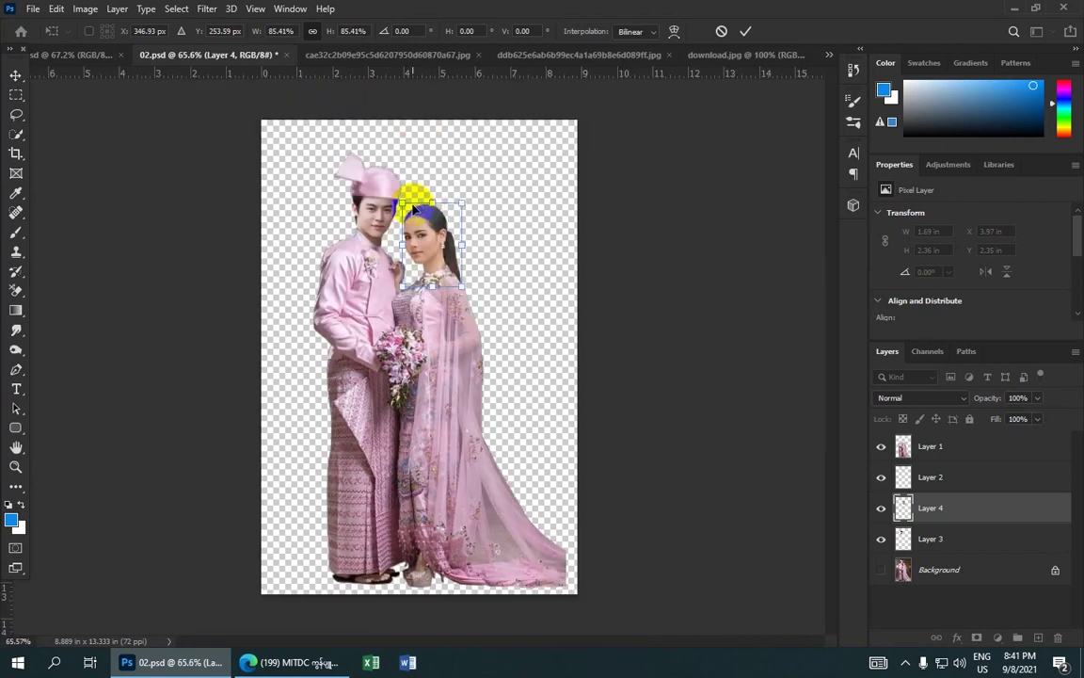
left_click_drag(401, 201, 399, 207)
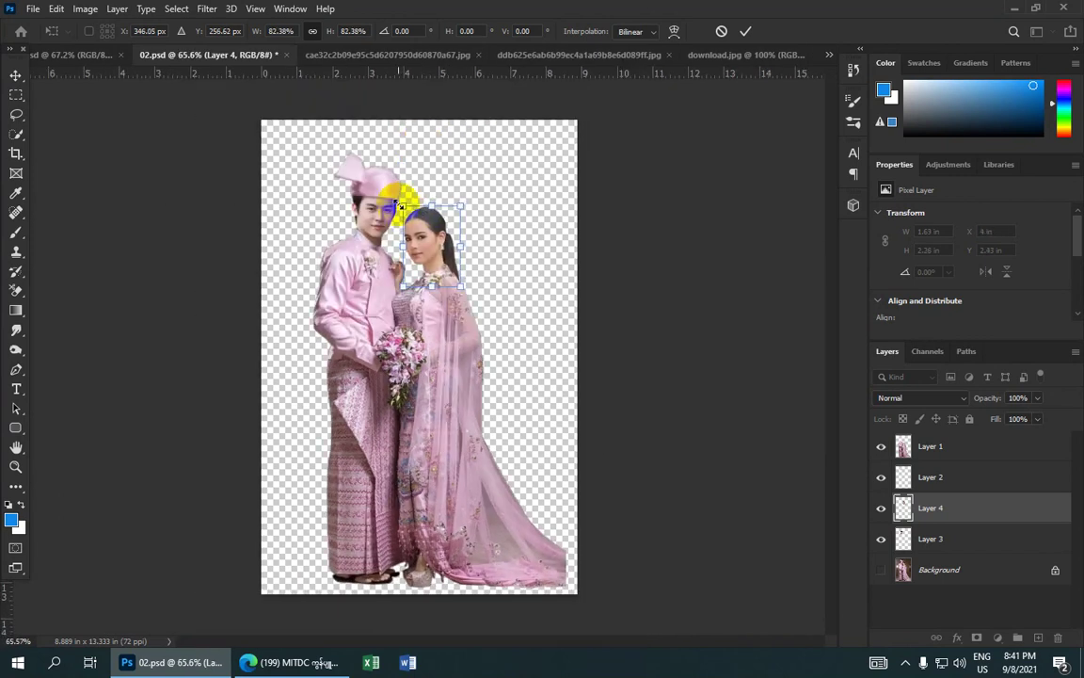
- Nudge the head up onto her neck and commit the Free Transform
scroll(401, 205, "up", 2)
scroll(424, 218, "up", 2)
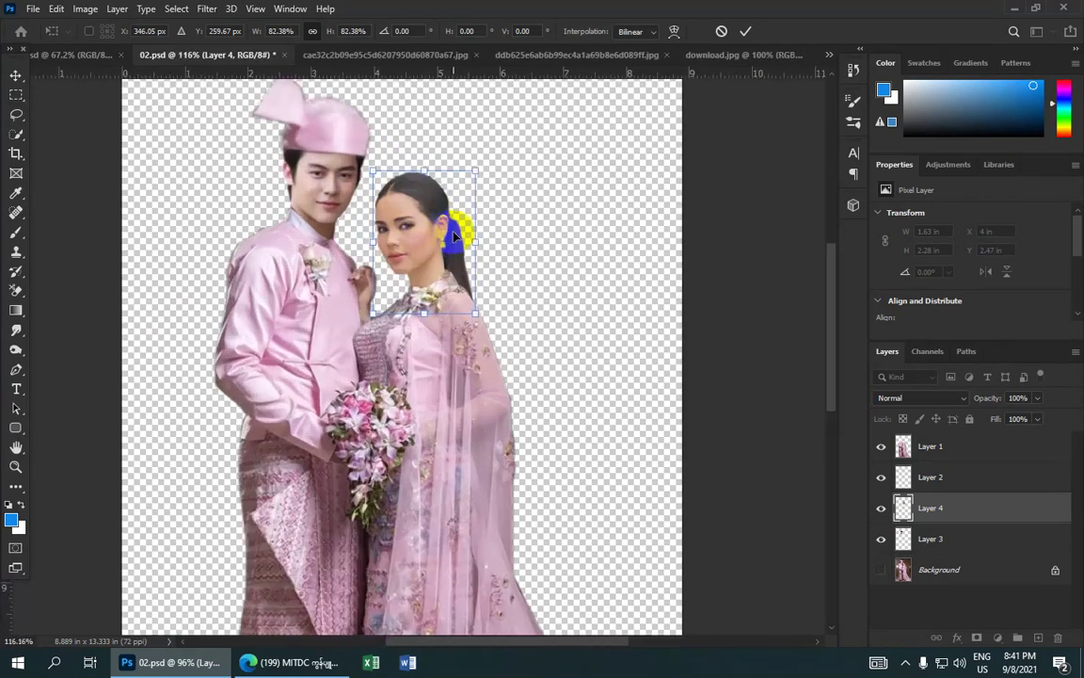
scroll(454, 235, "up", 2)
key("Up")
key("Up")
key("Up")
key("Up")
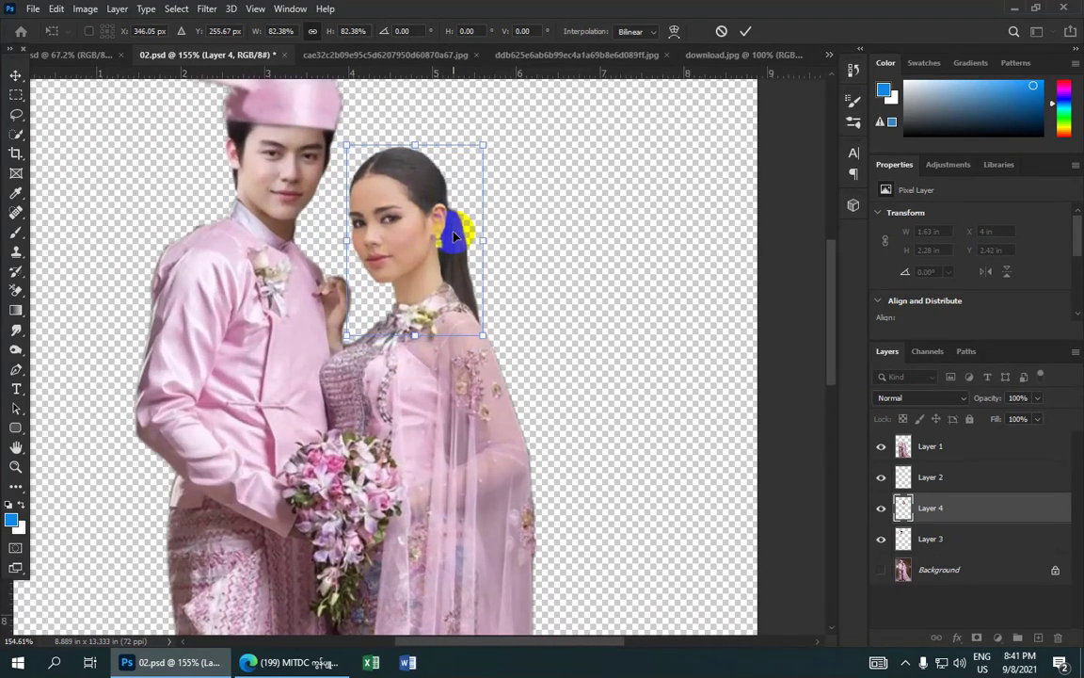
key("Up")
key("Right")
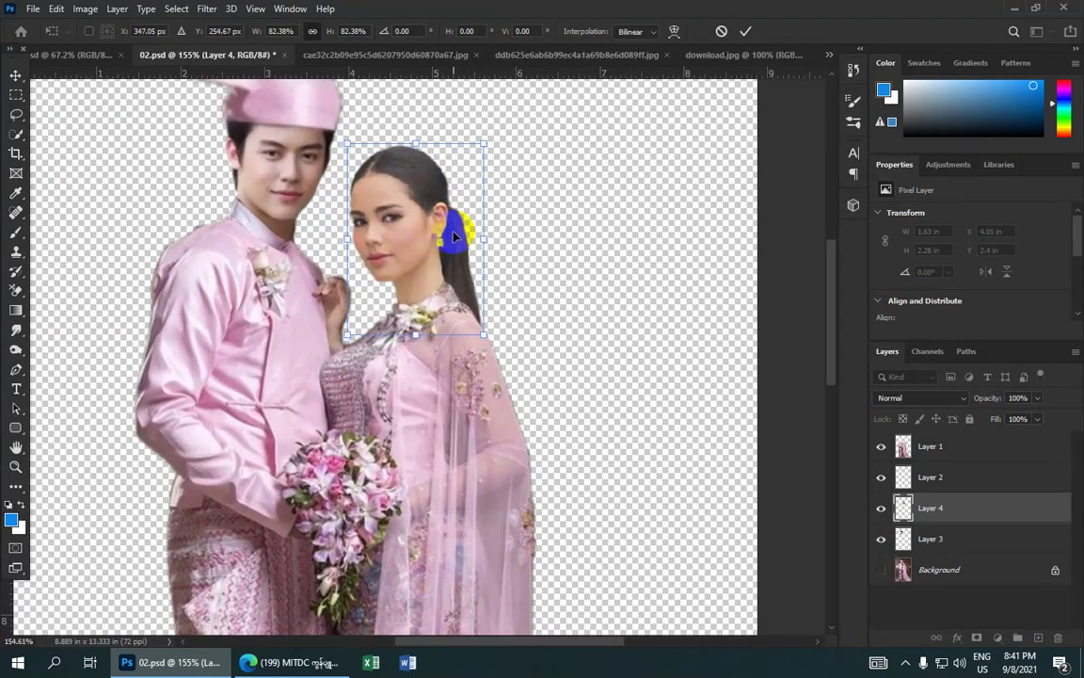
left_click(747, 34)
scroll(560, 162, "down", 5)
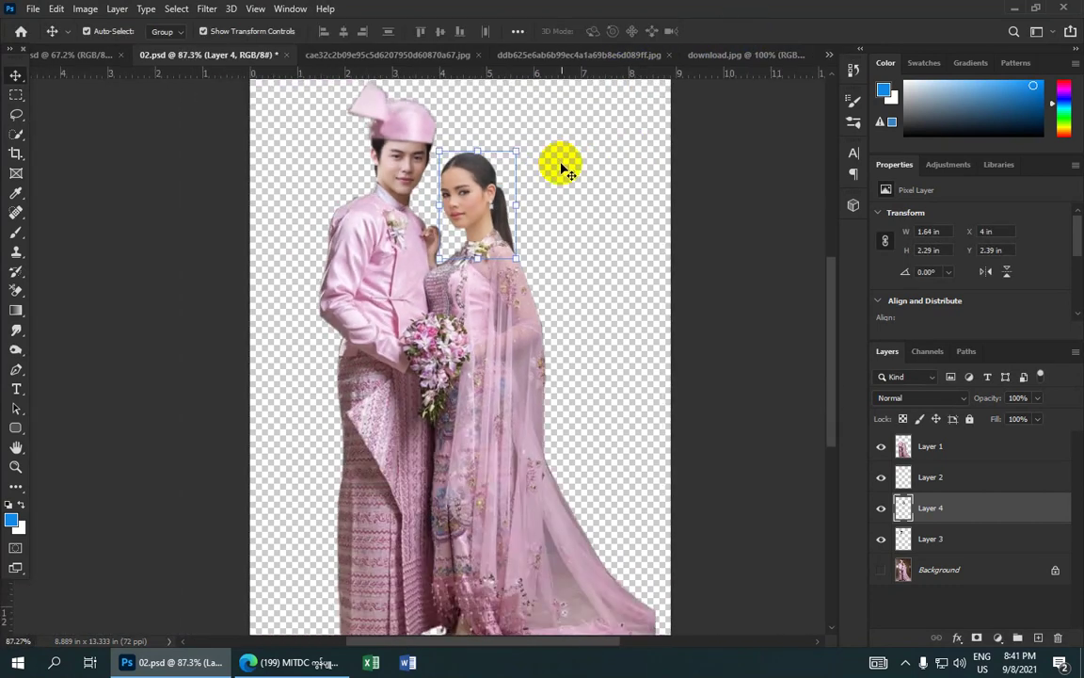
- Deselect Layer 4 and zoom around to inspect both heads on the pink outfits
left_click(576, 179)
scroll(576, 174, "down", 1)
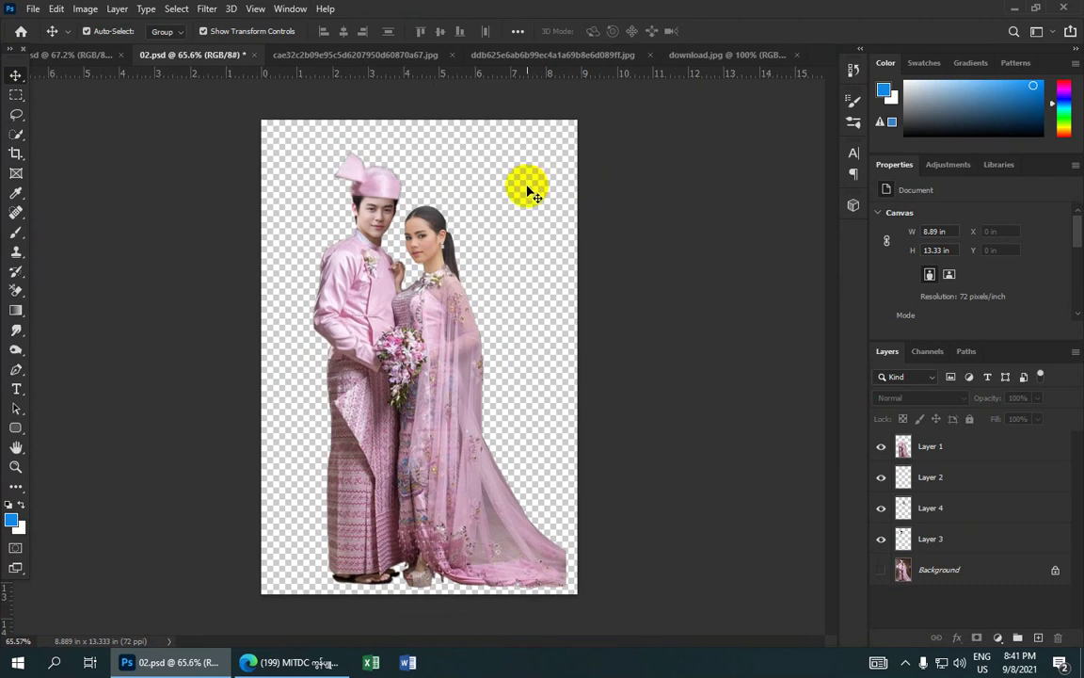
scroll(527, 189, "up", 3)
scroll(513, 212, "up", 3)
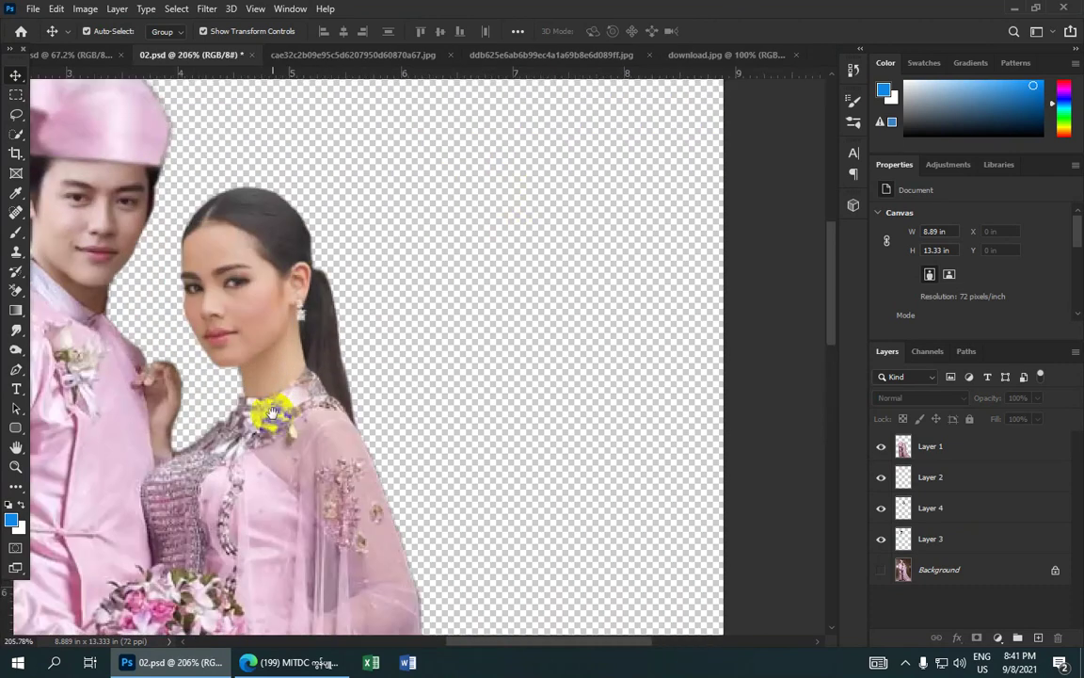
scroll(328, 381, "up", 1)
scroll(475, 306, "down", 1)
scroll(434, 285, "down", 1)
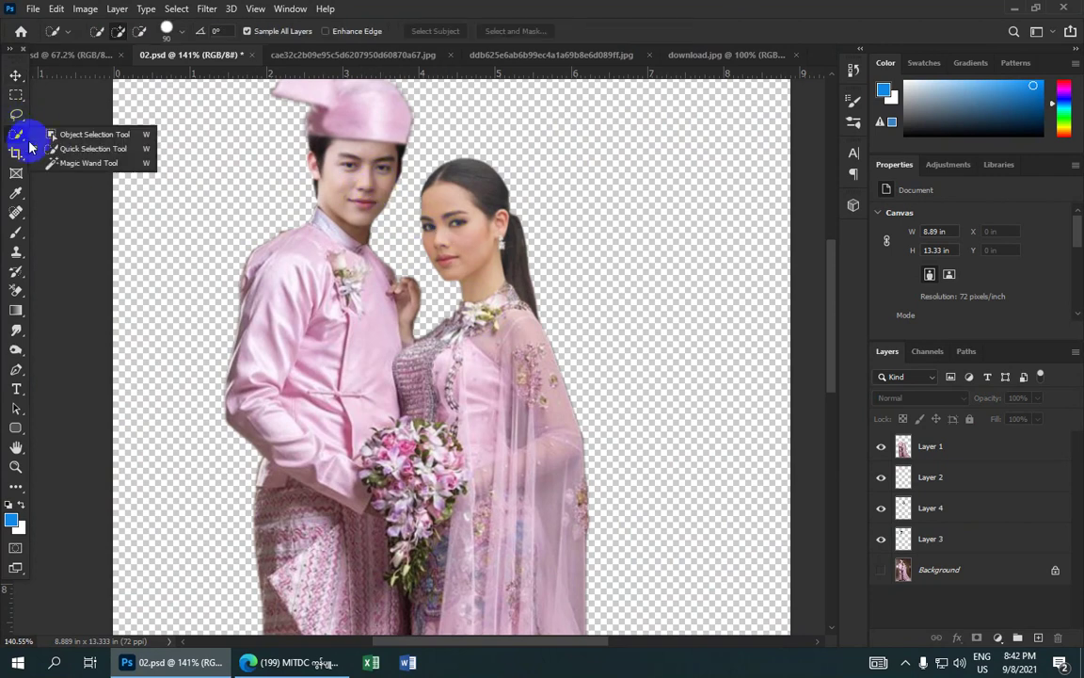
- Switch to the Quick Selection Tool and make Layer 3 (the groom's head) active
left_click_drag(16, 134, 71, 154)
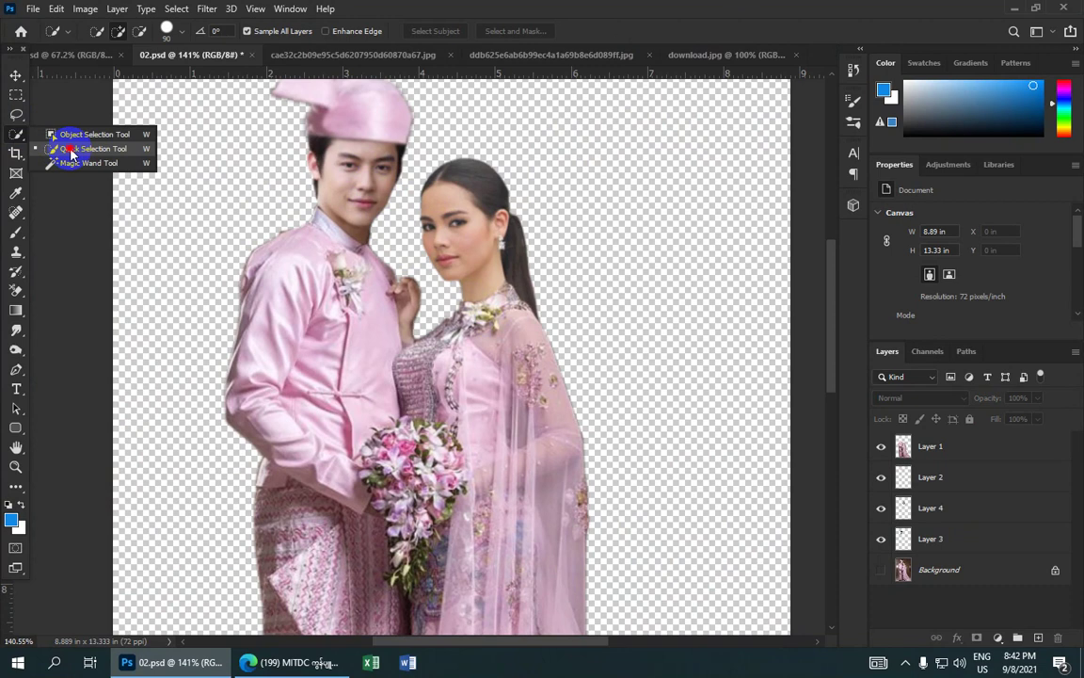
left_click(71, 153)
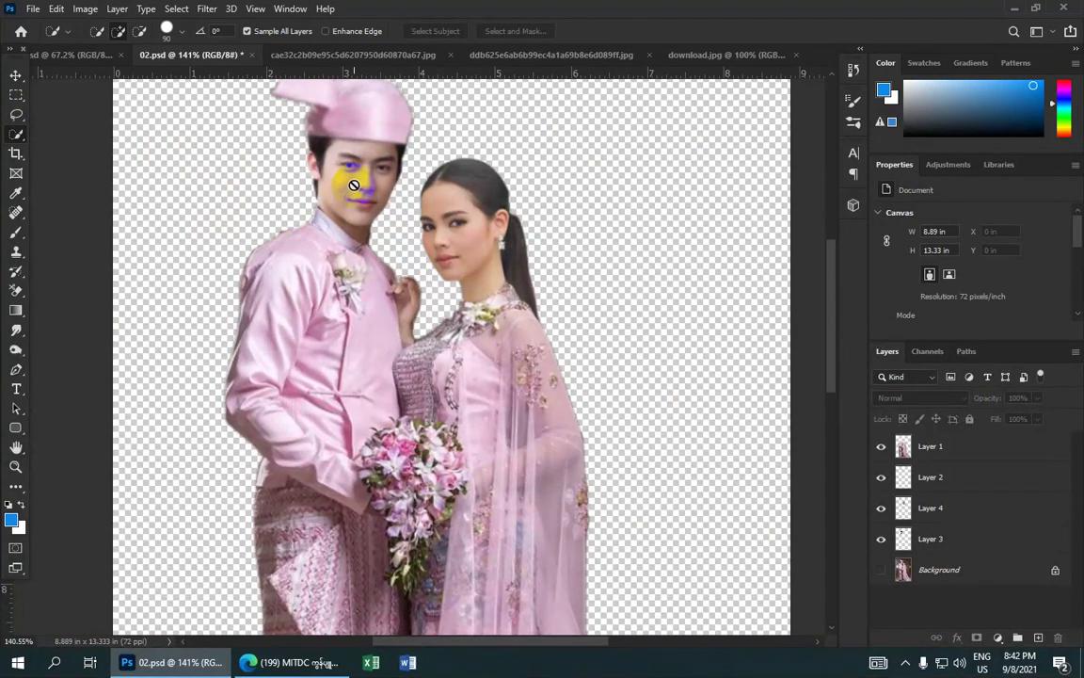
mouse_move(876, 528)
left_mouse_down()
mouse_move(933, 530)
mouse_move(940, 512)
left_mouse_up()
left_click(946, 538)
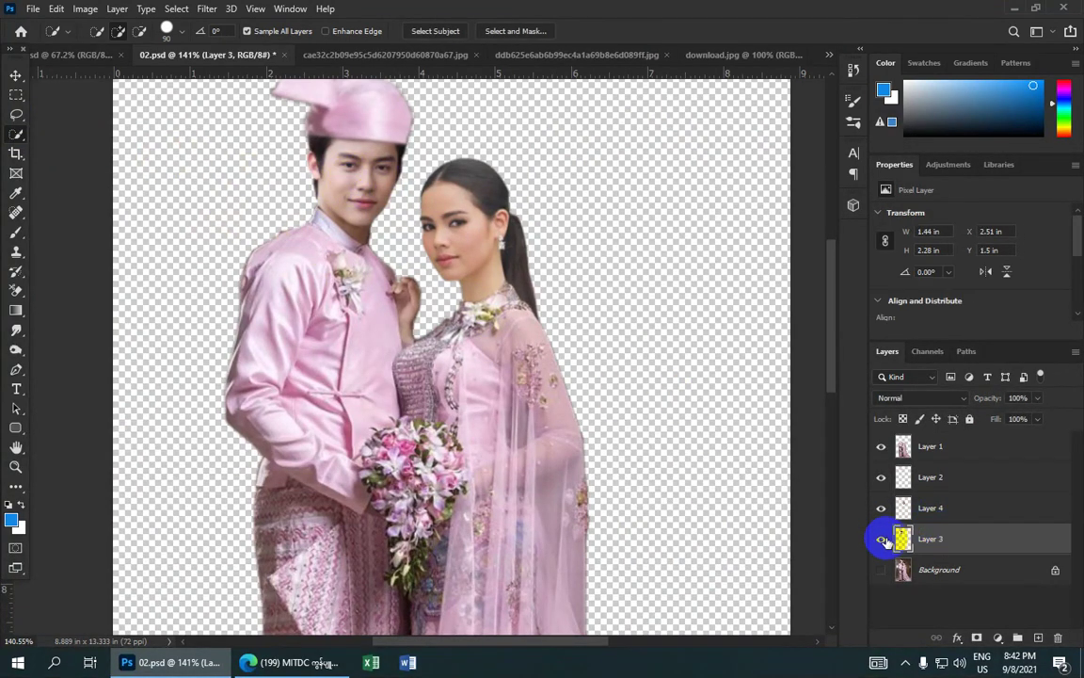
left_click(881, 538)
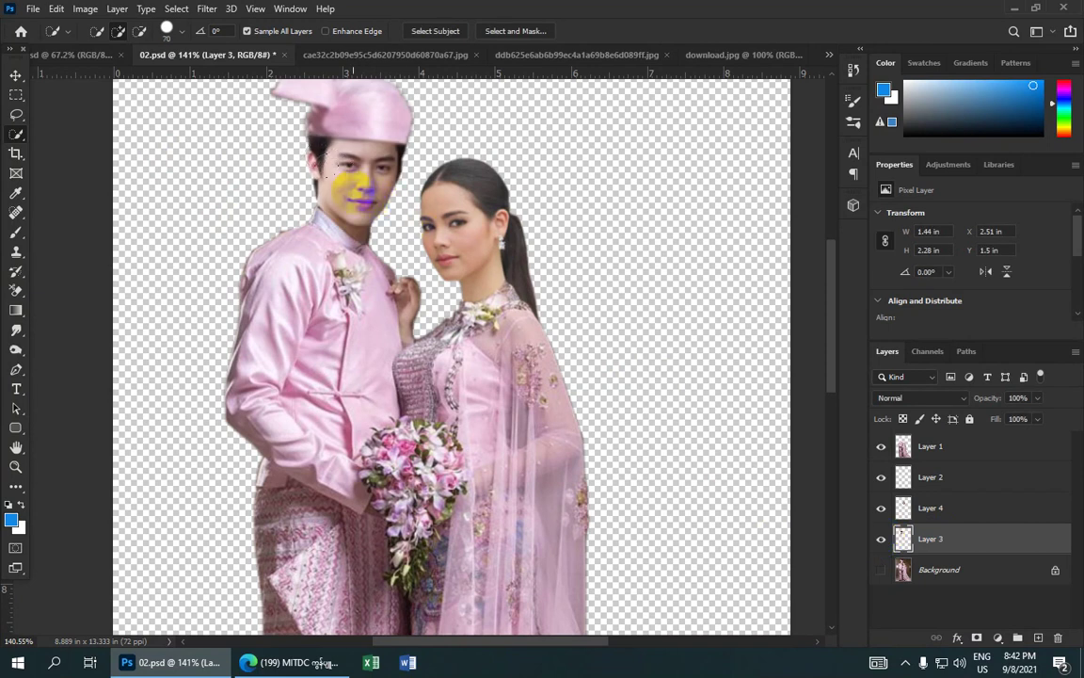
- Set the Quick Selection brush size to about 89 px
left_click(167, 29)
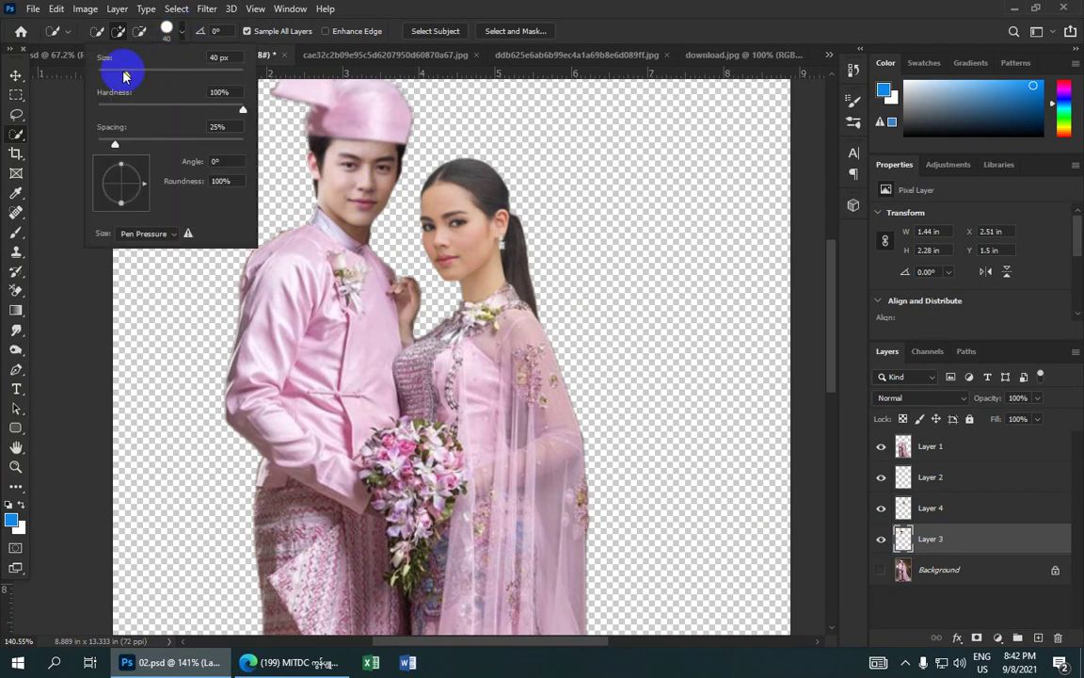
left_click_drag(123, 75, 182, 77)
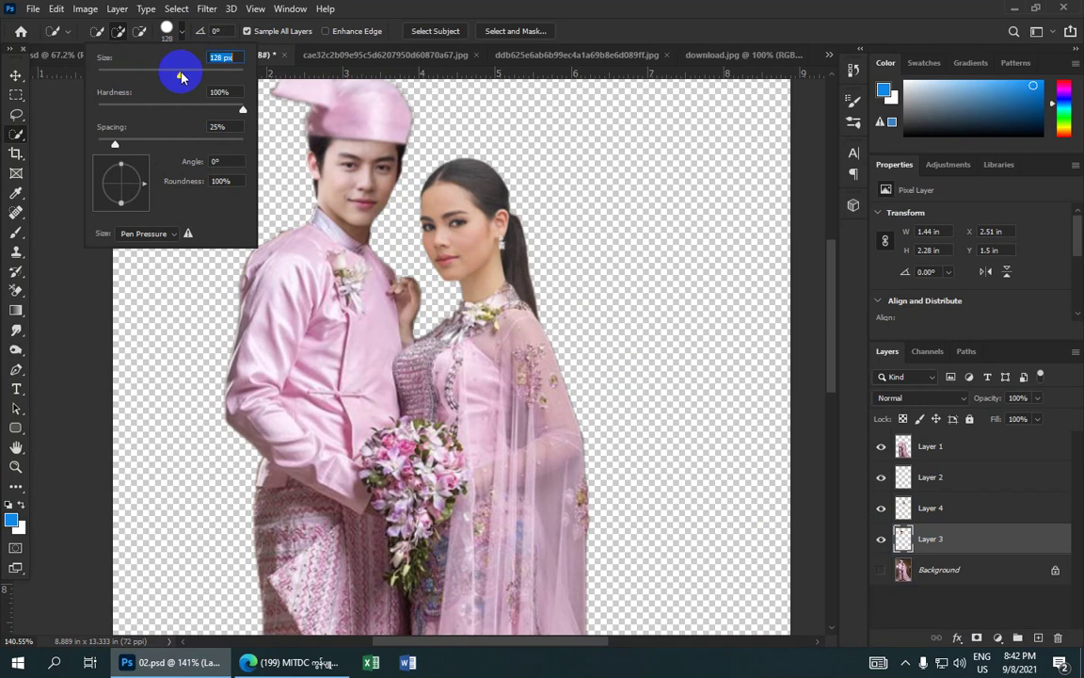
mouse_move(181, 77)
left_mouse_down()
mouse_move(151, 76)
mouse_move(183, 80)
left_mouse_up()
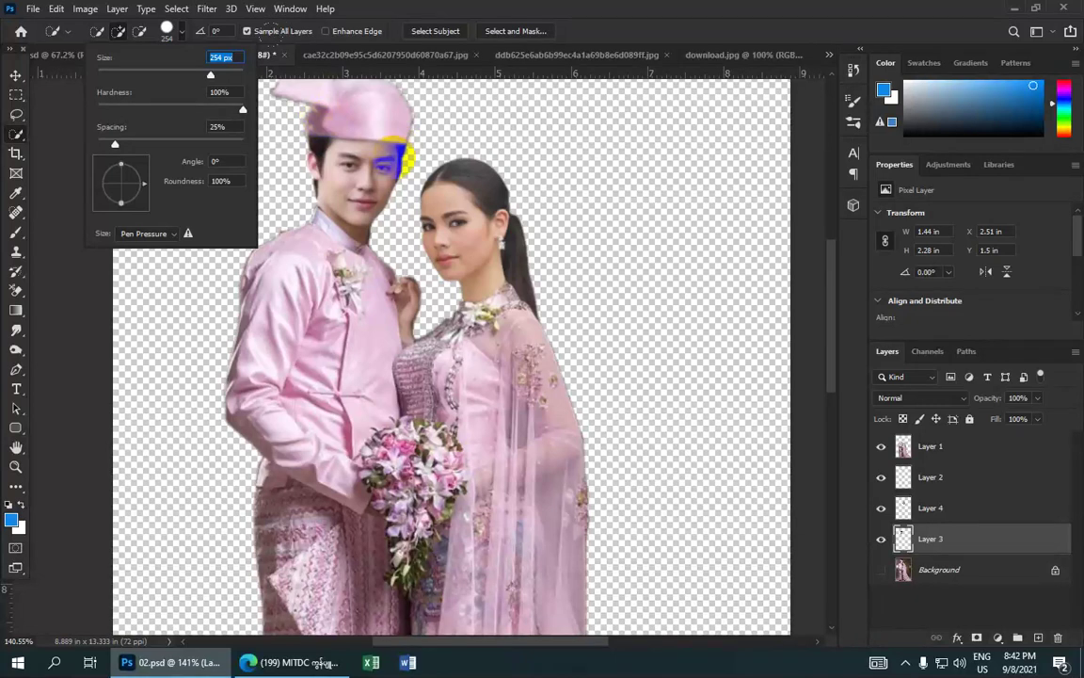
left_click_drag(211, 74, 160, 72)
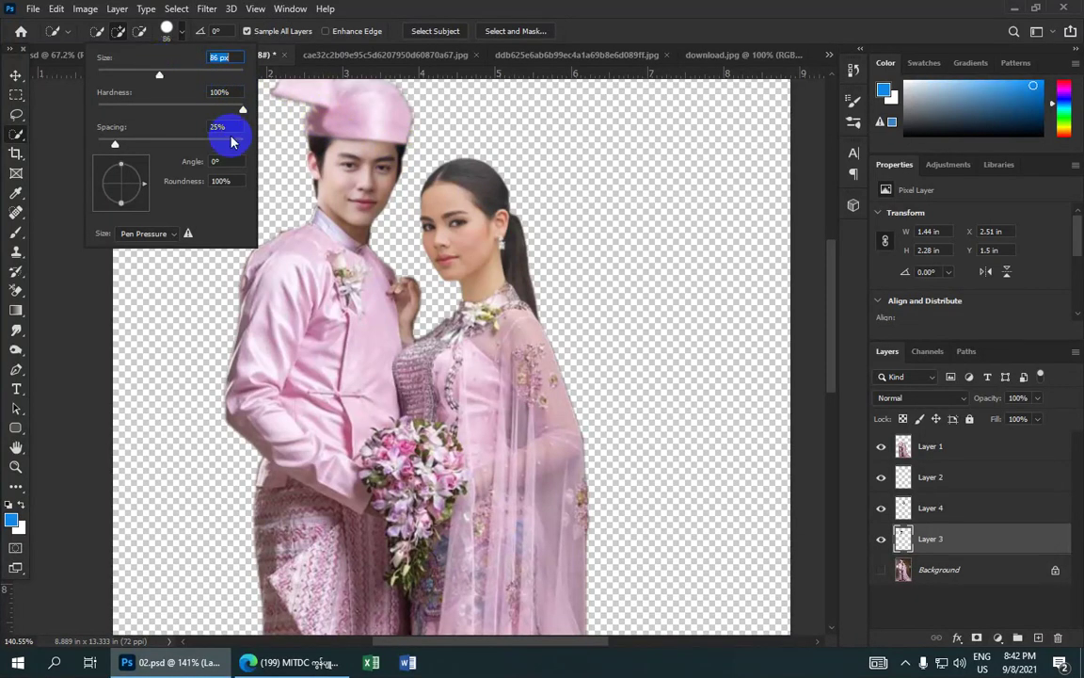
left_click(262, 144)
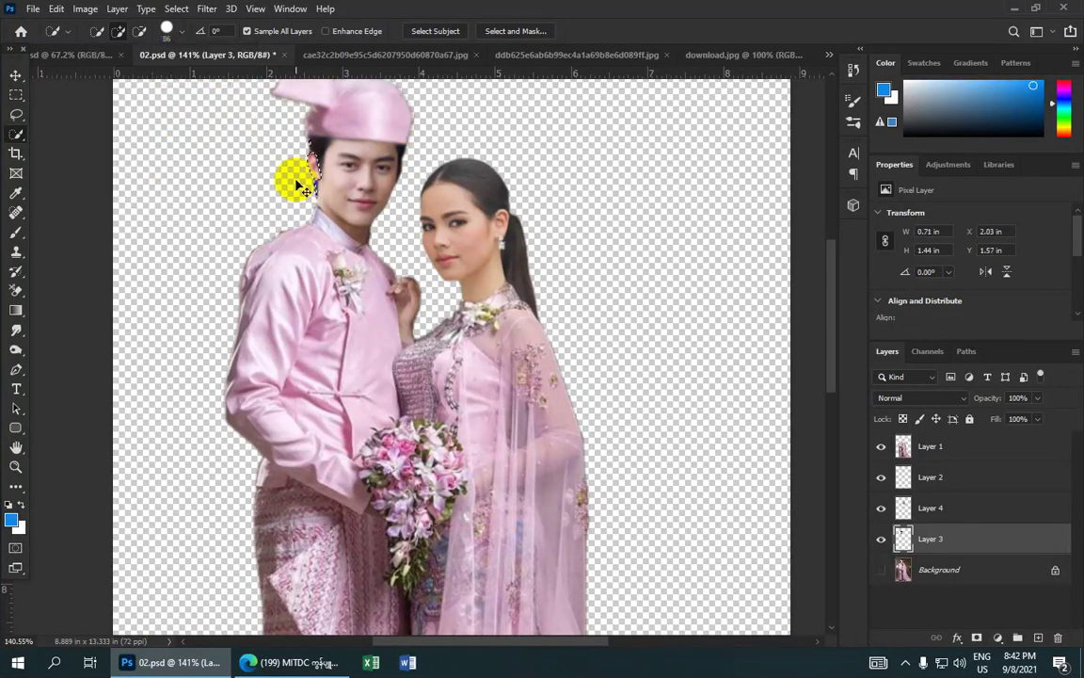
- Paint a selection over the groom's face, then shrink the brush for edge work
left_click_drag(299, 188, 291, 144)
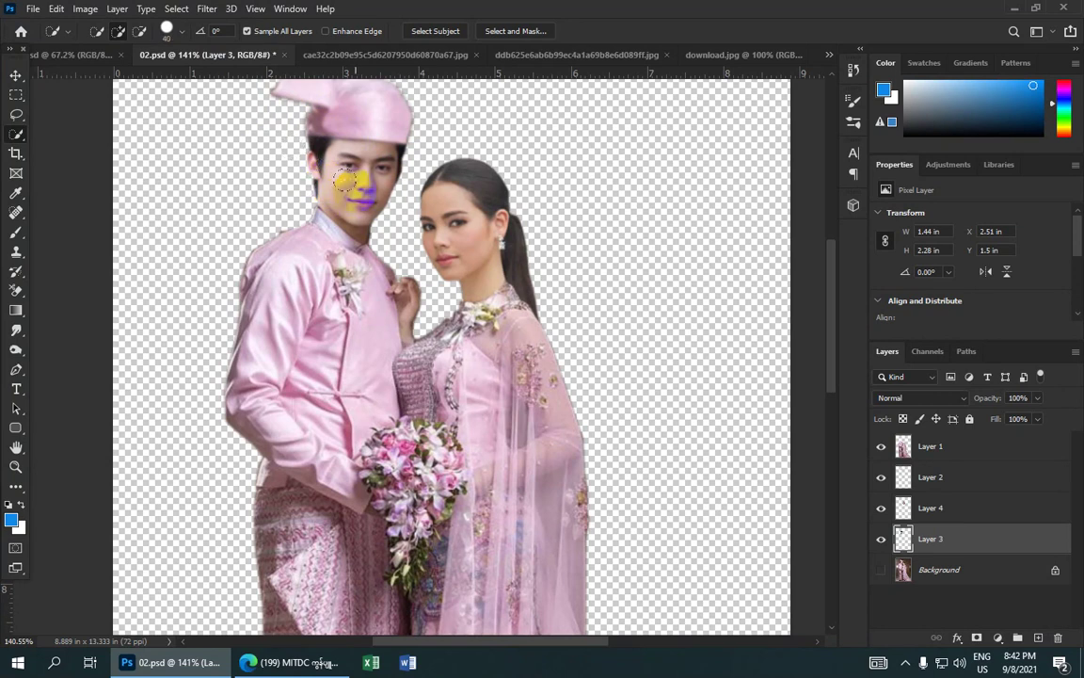
scroll(353, 184, "down", 3)
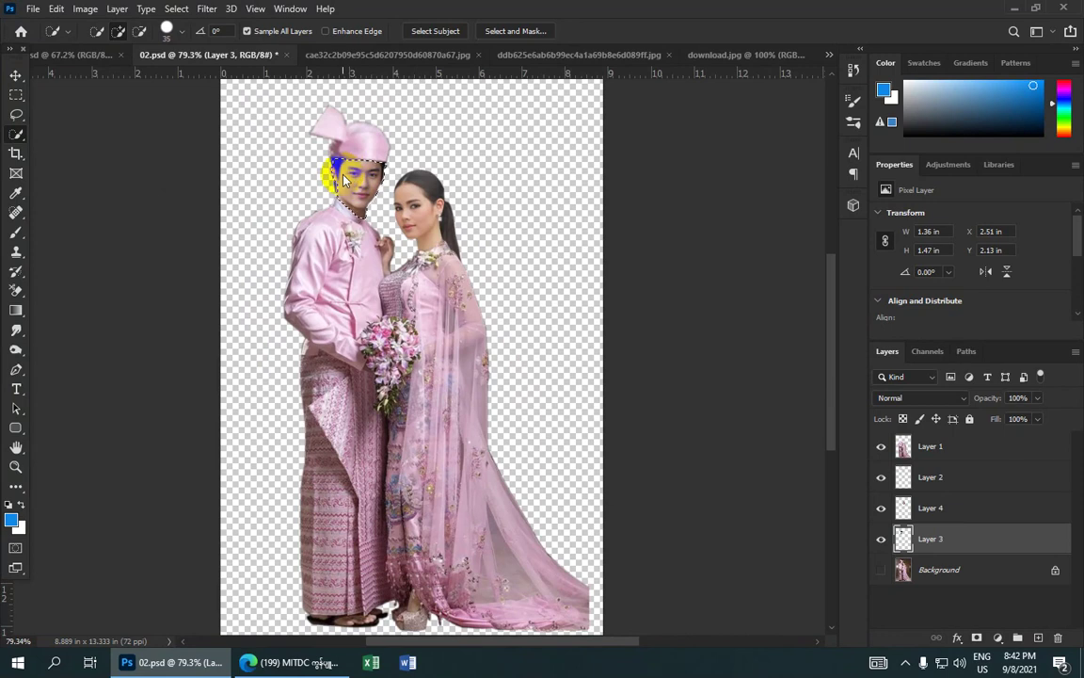
scroll(344, 179, "up", 5)
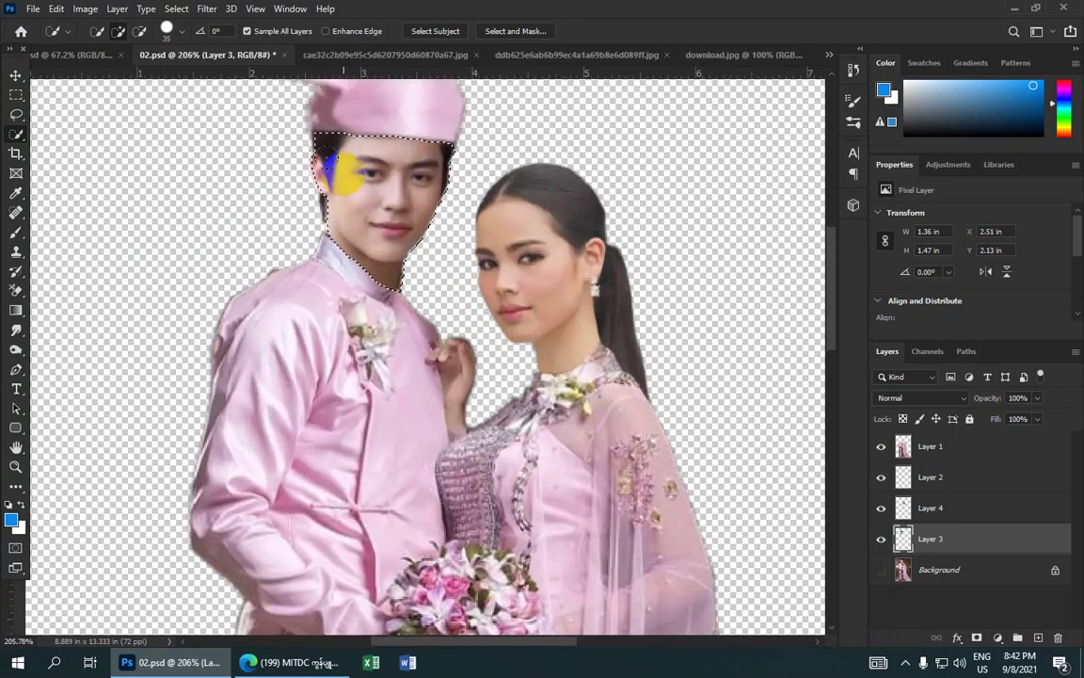
key("bracketleft")
key("bracketleft")
key("bracketleft")
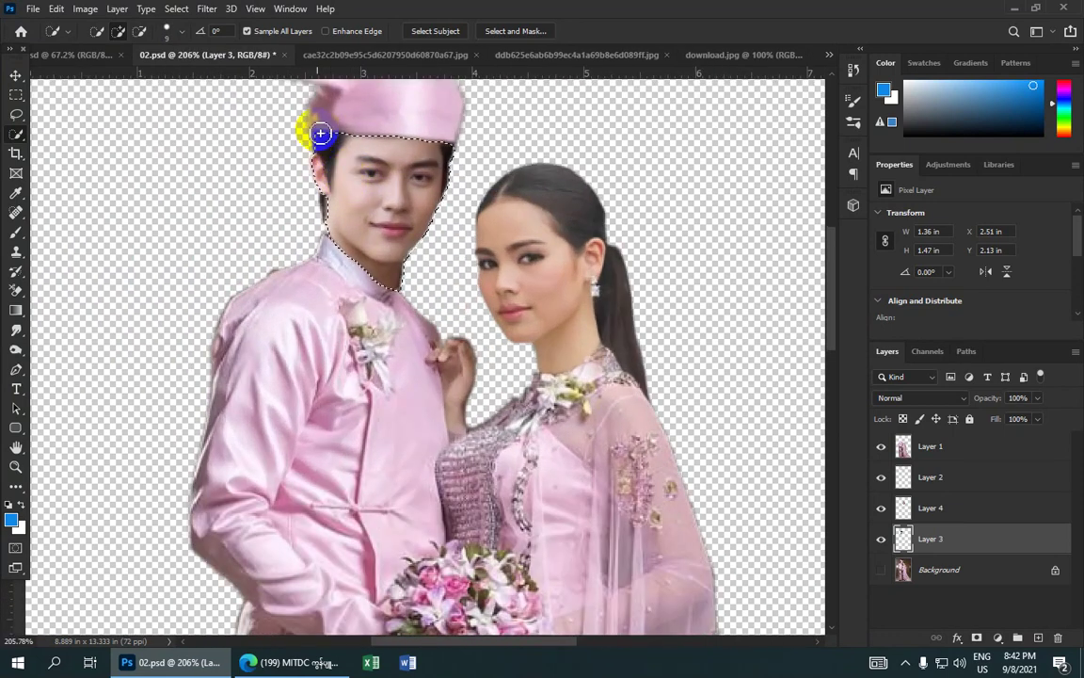
- Subtract the hat edge from the selection and add the area near his ear
key("alt")
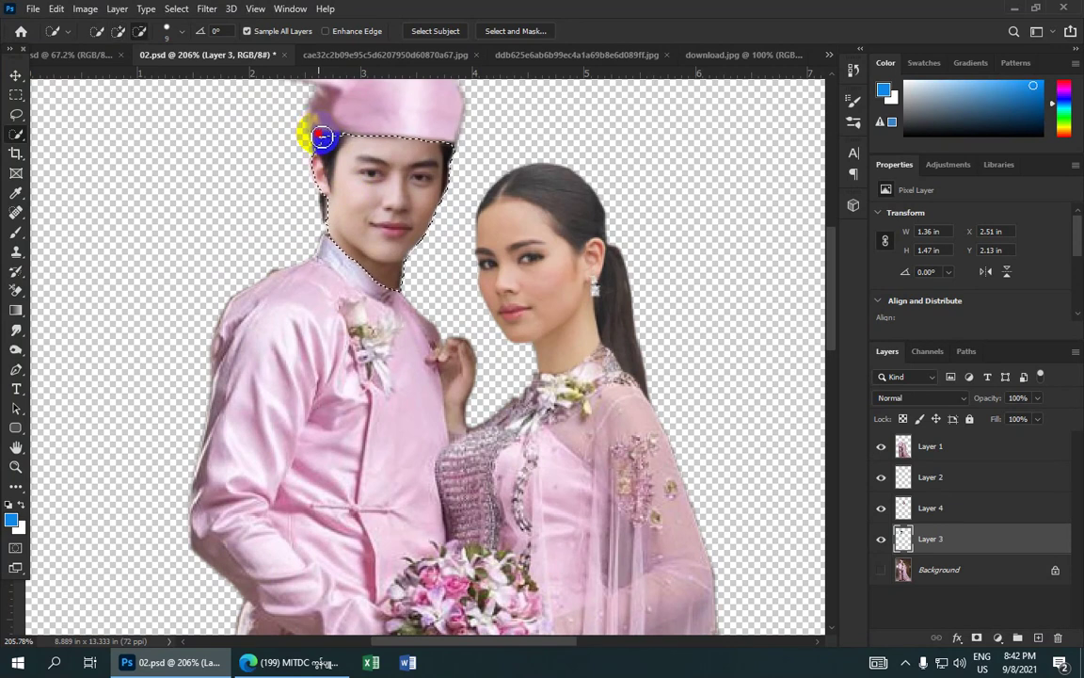
mouse_move(322, 137)
left_mouse_down()
mouse_move(331, 148)
mouse_move(453, 143)
left_mouse_up()
scroll(424, 173, "down", 1)
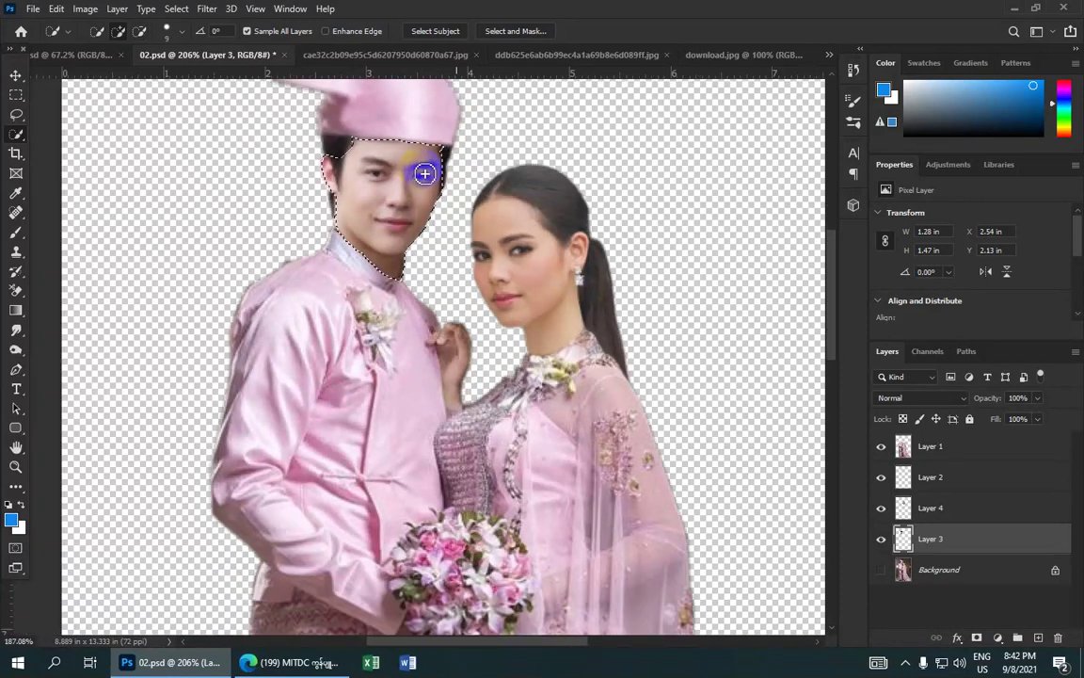
scroll(425, 173, "down", 2)
scroll(427, 174, "down", 1)
scroll(395, 177, "up", 1)
scroll(356, 189, "up", 1)
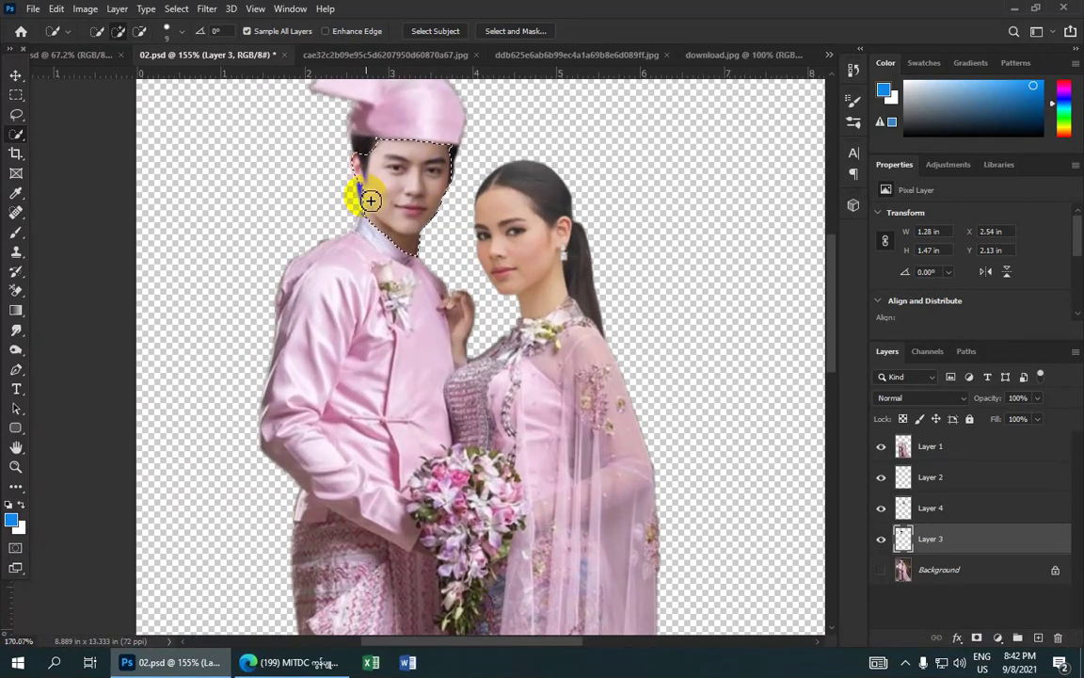
scroll(369, 200, "up", 1)
left_click_drag(363, 194, 356, 186)
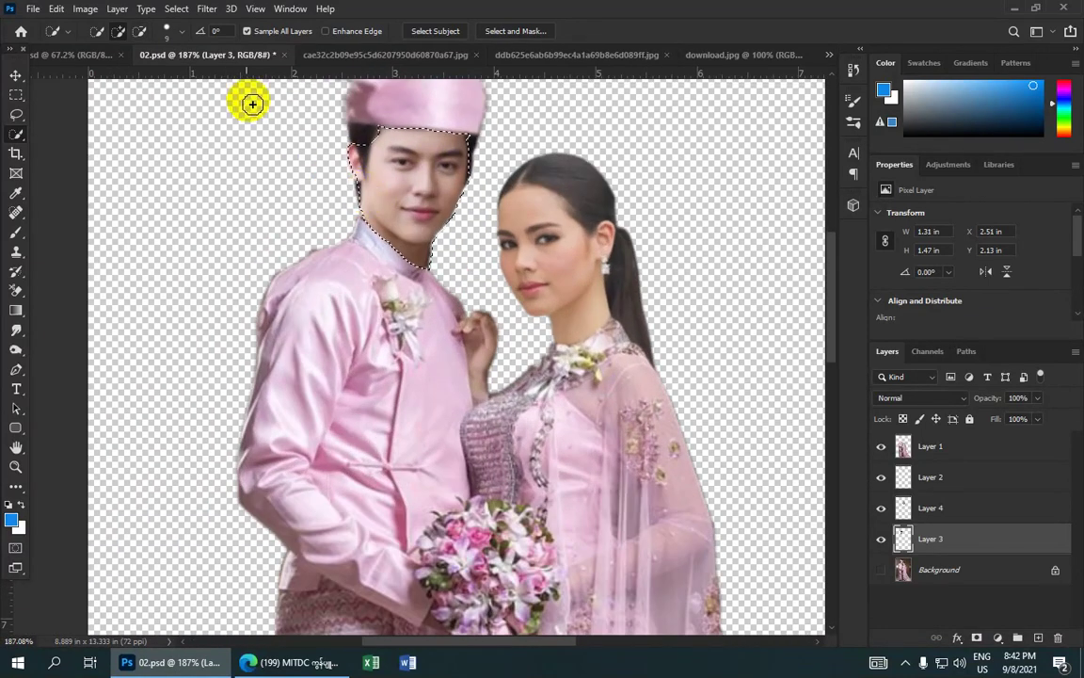
- Open Image > Adjustments > Color Balance for the selected groom's face
left_click(85, 9)
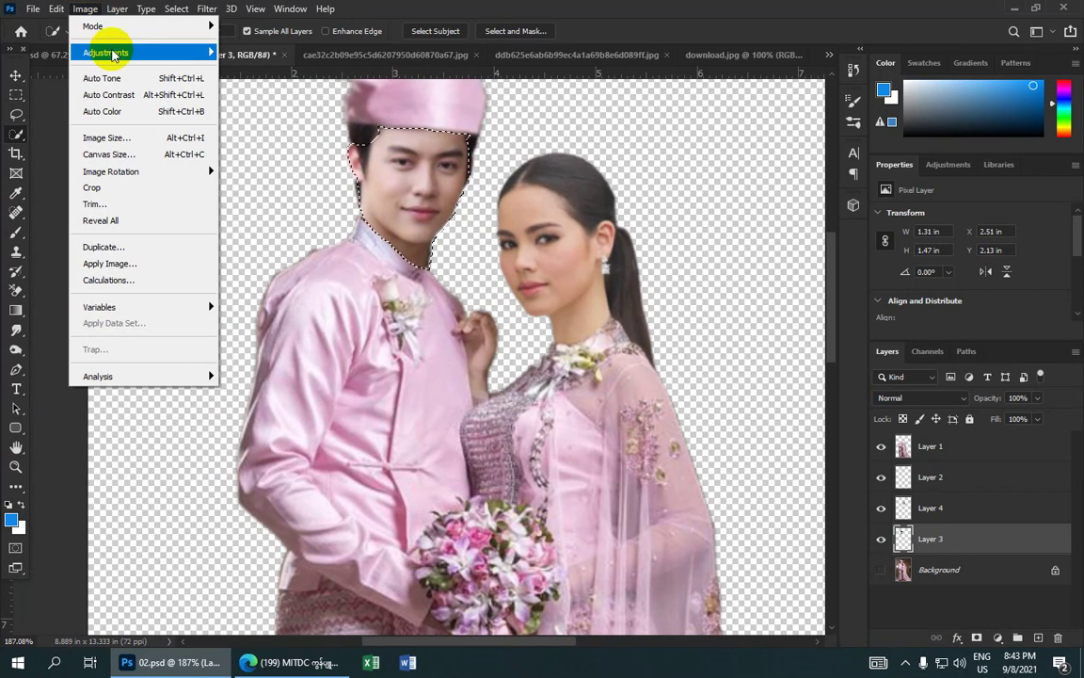
mouse_move(106, 53)
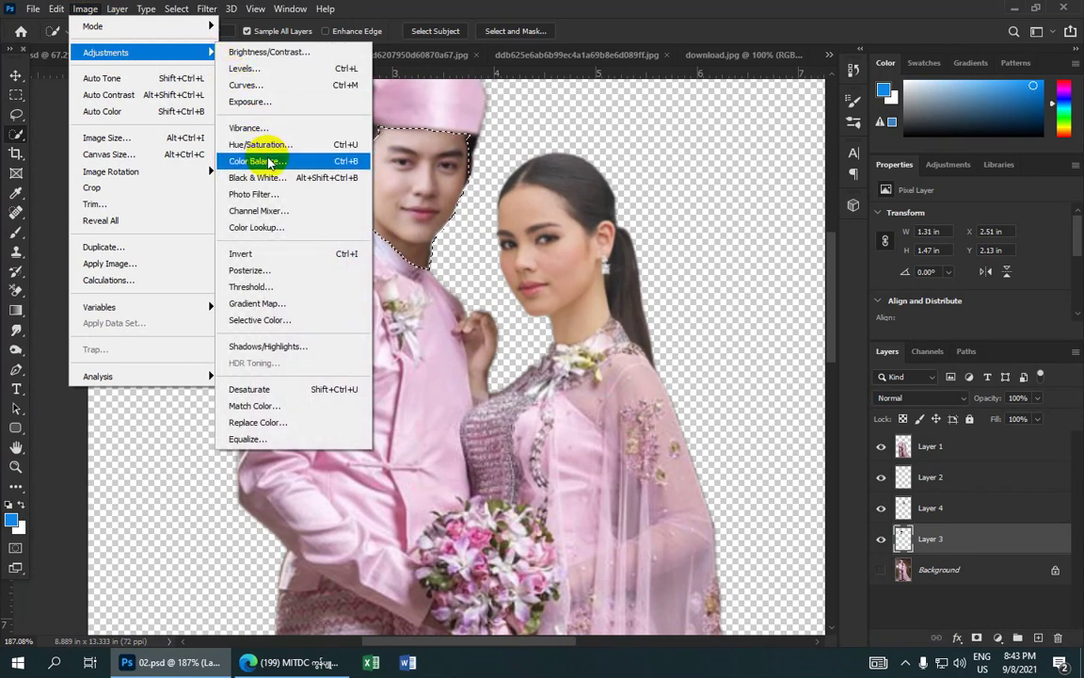
left_click(270, 163)
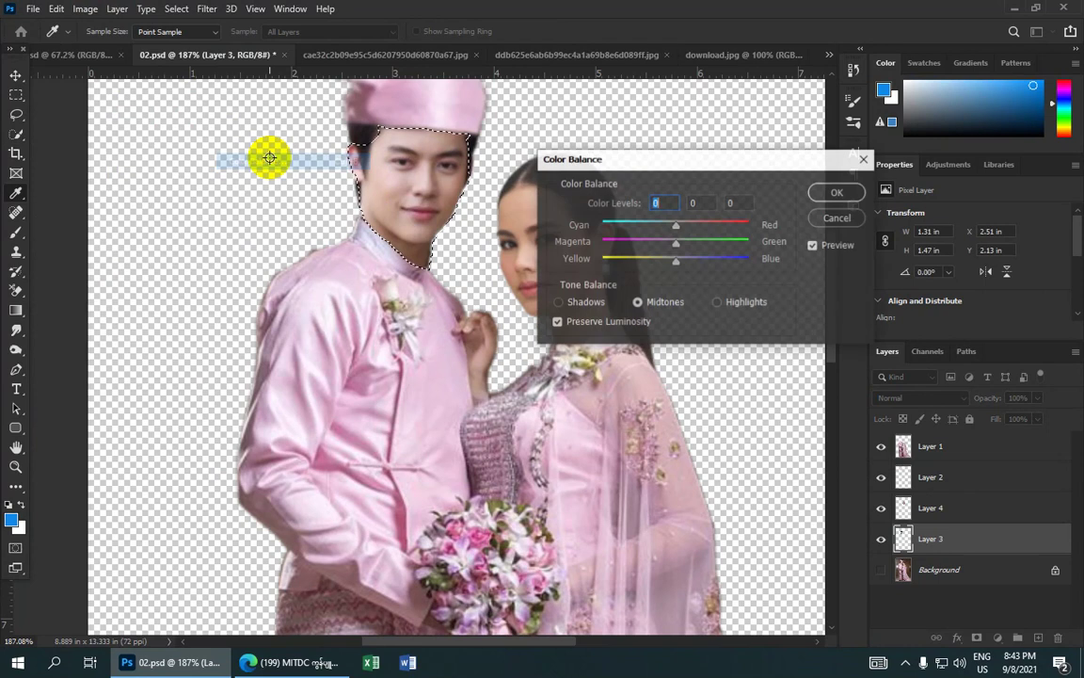
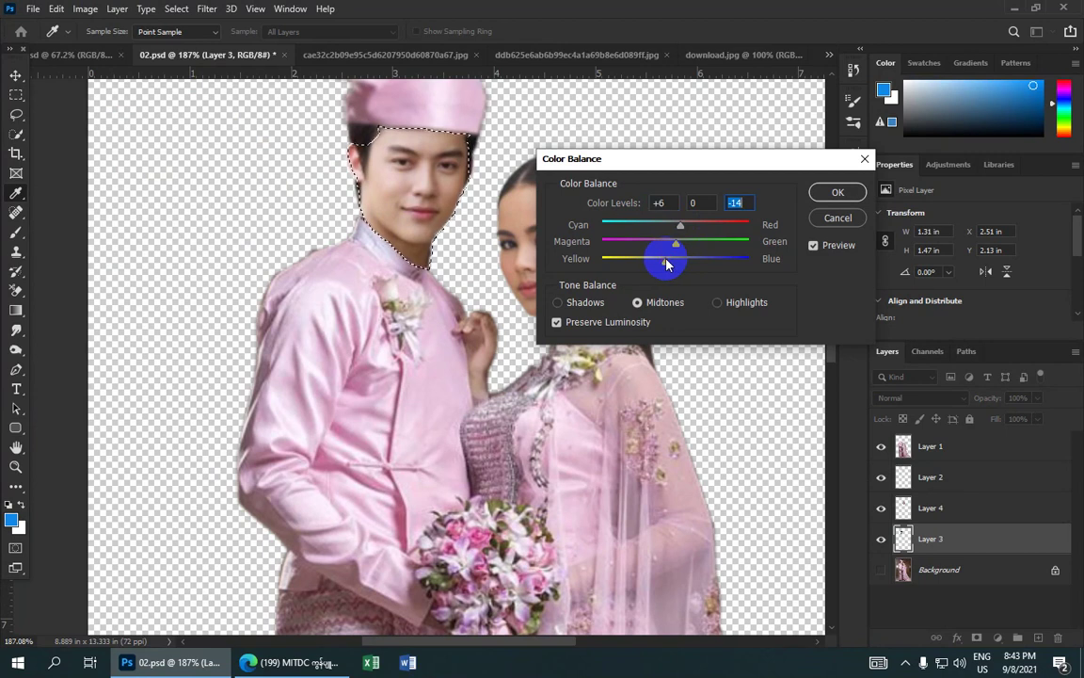
- Apply a midtone Color Balance of +8, 0, -10 to the groom's face
left_click_drag(666, 264, 670, 255)
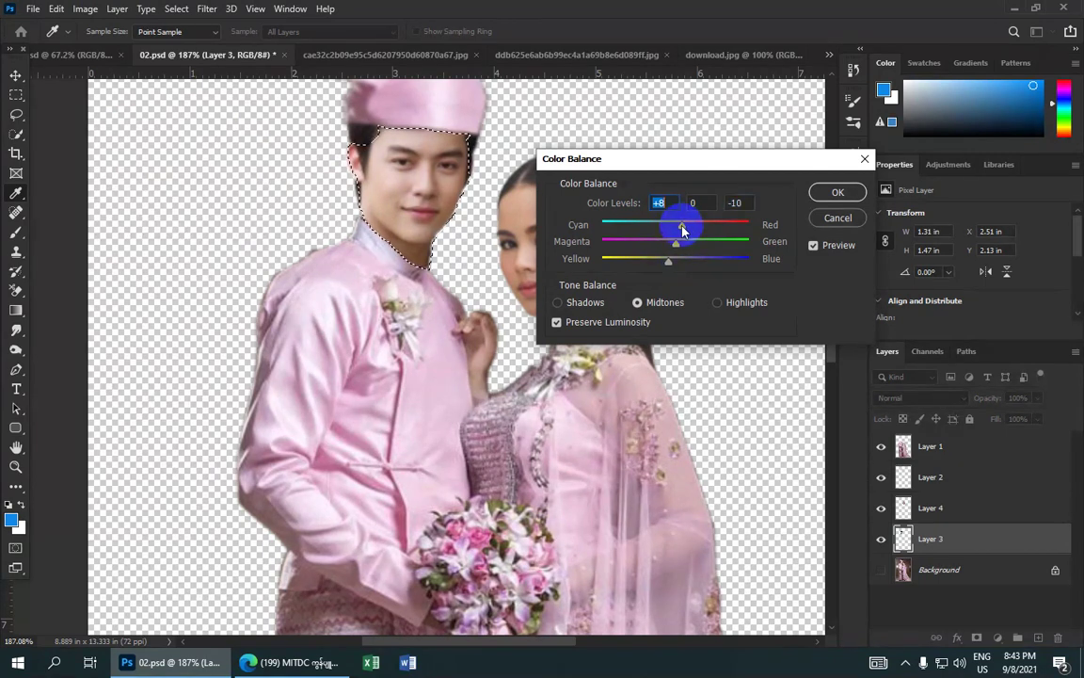
left_click_drag(641, 158, 689, 84)
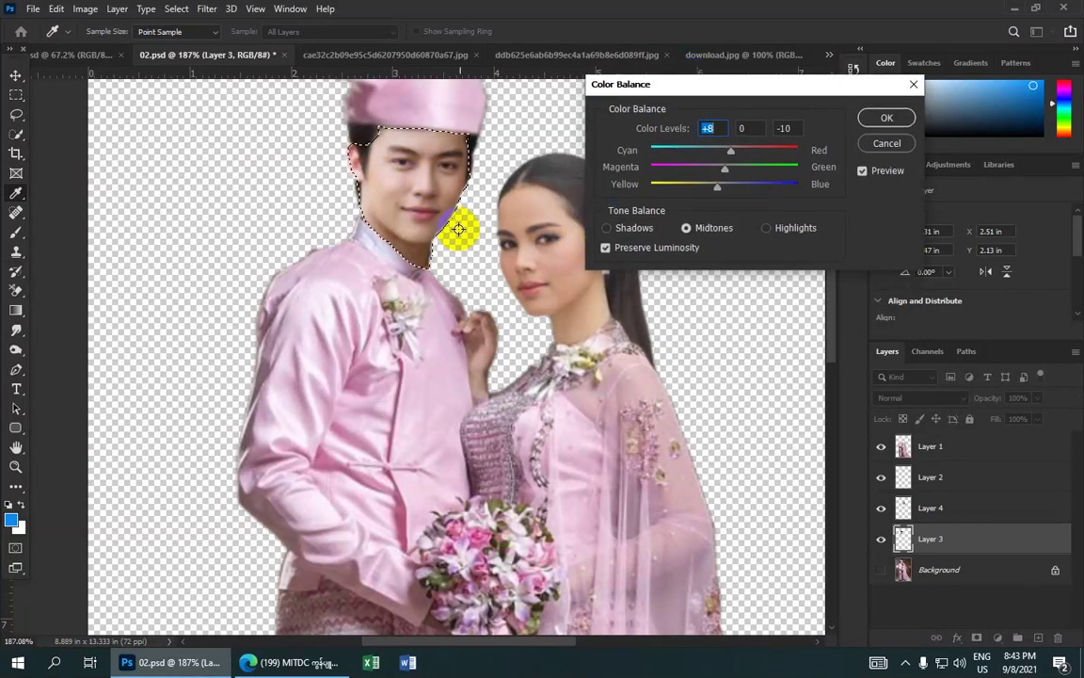
left_click(889, 122)
- Refine the quick selection around the groom's face with the Quick Selection tool
key("w")
scroll(576, 238, "down", 1)
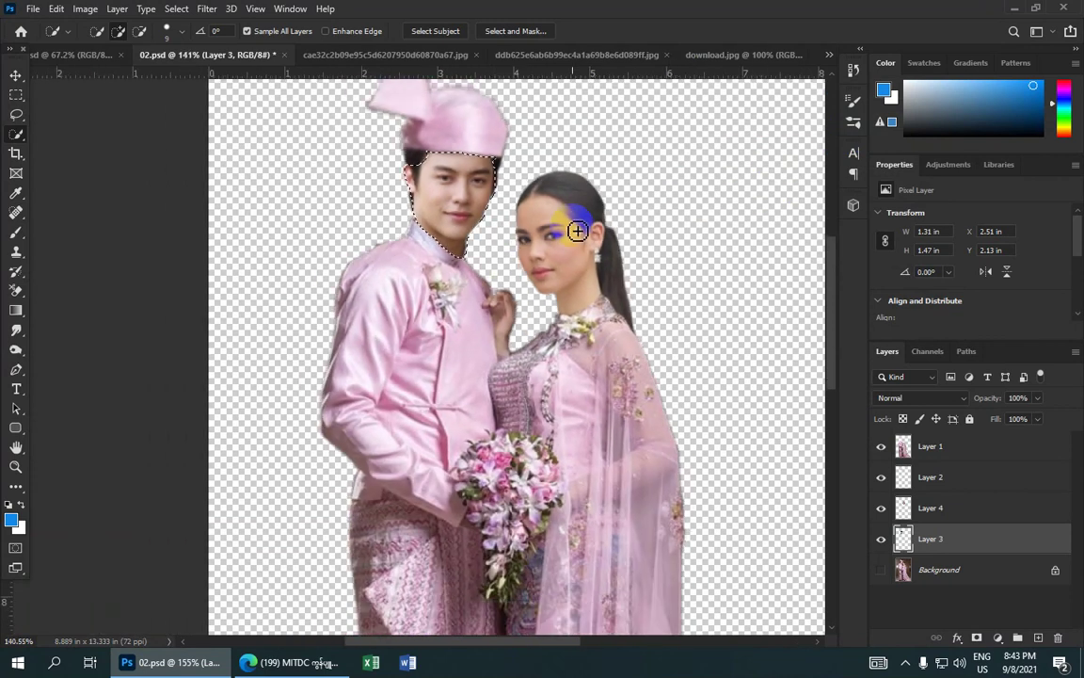
scroll(576, 238, "down", 1)
scroll(576, 238, "down", 1)
scroll(576, 238, "down", 1)
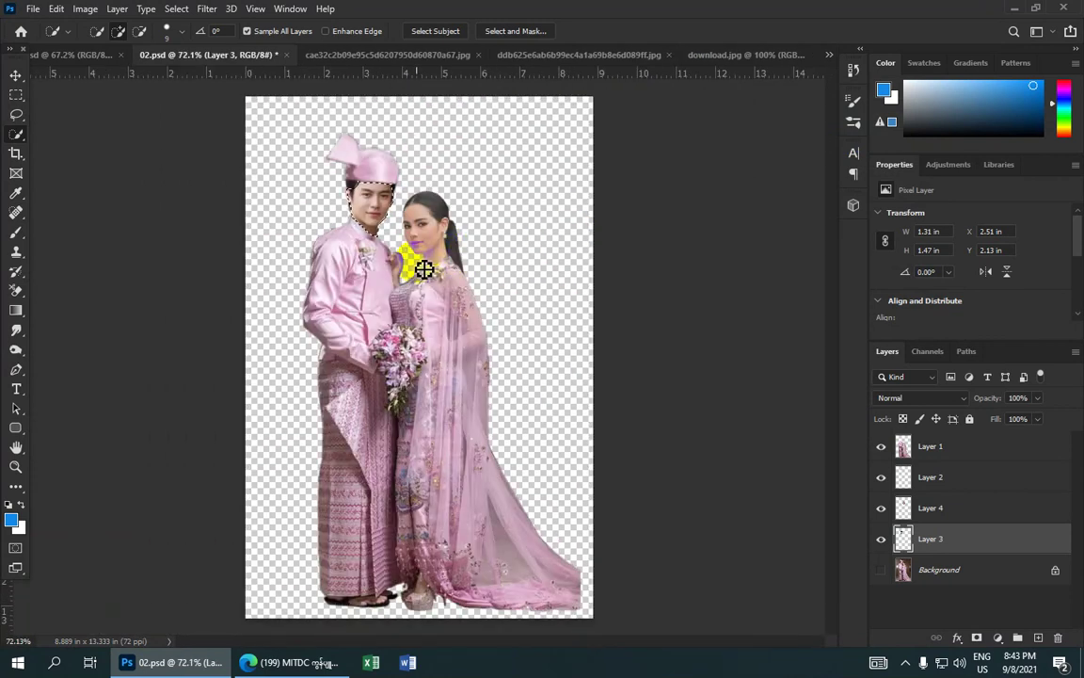
mouse_move(419, 267)
left_mouse_down()
mouse_move(334, 249)
mouse_move(416, 287)
left_mouse_up()
scroll(416, 287, "up", 2)
scroll(423, 271, "up", 1)
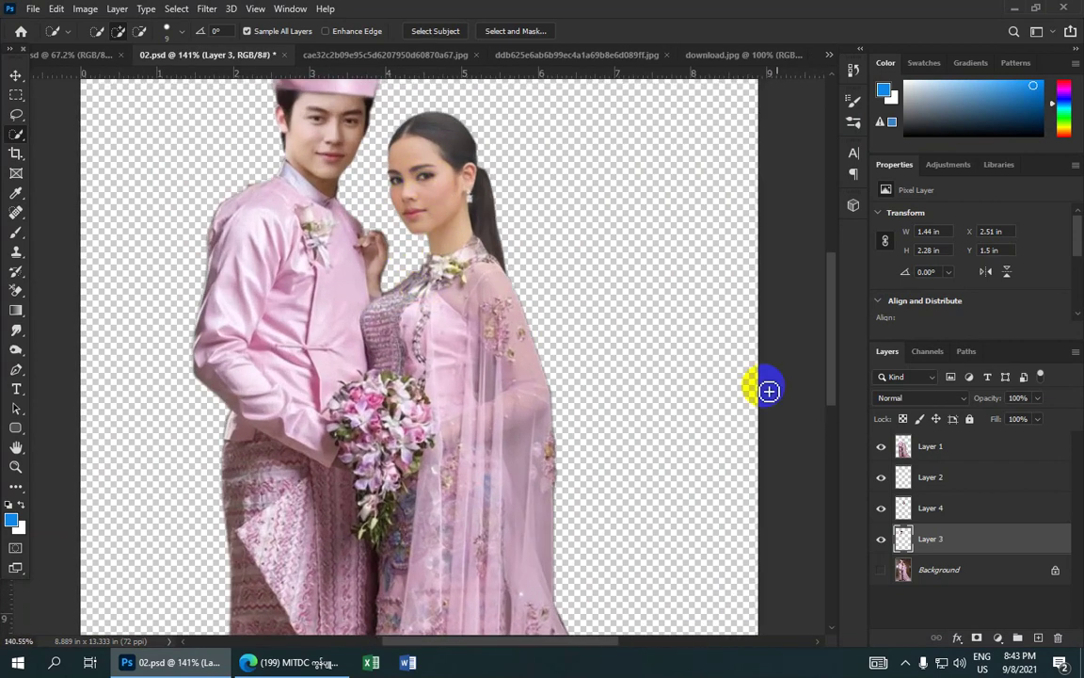
- On Layer 4, quick-select the bride's face and top of head, then switch to subtract mode
left_click(950, 508)
left_click_drag(430, 181, 420, 186)
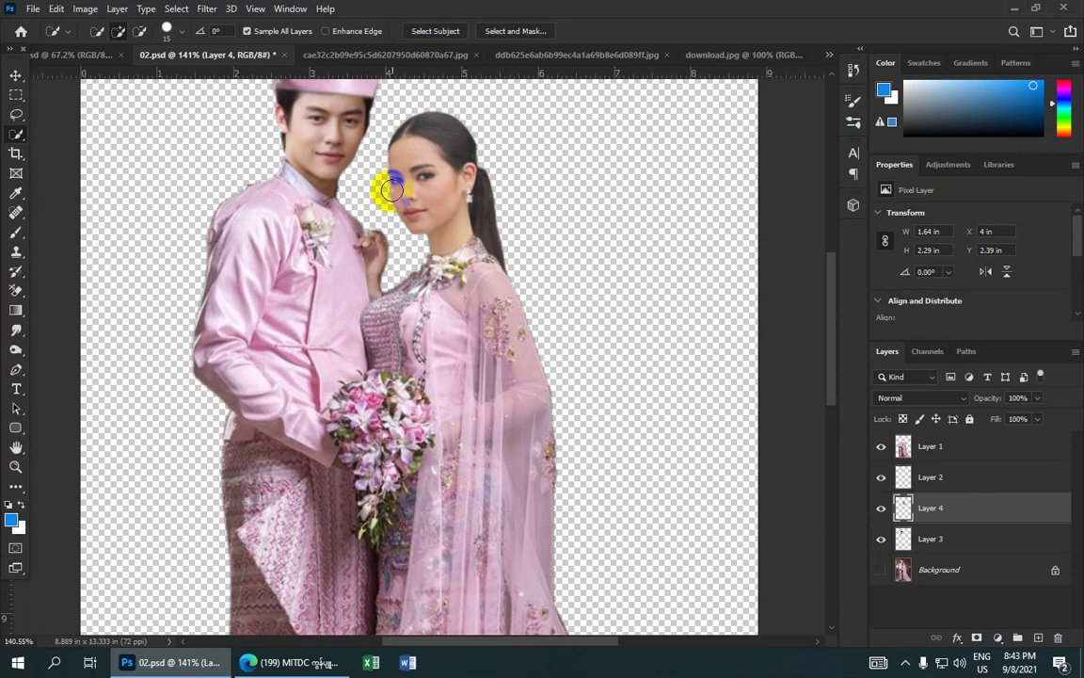
right_click(17, 134)
left_click(75, 150)
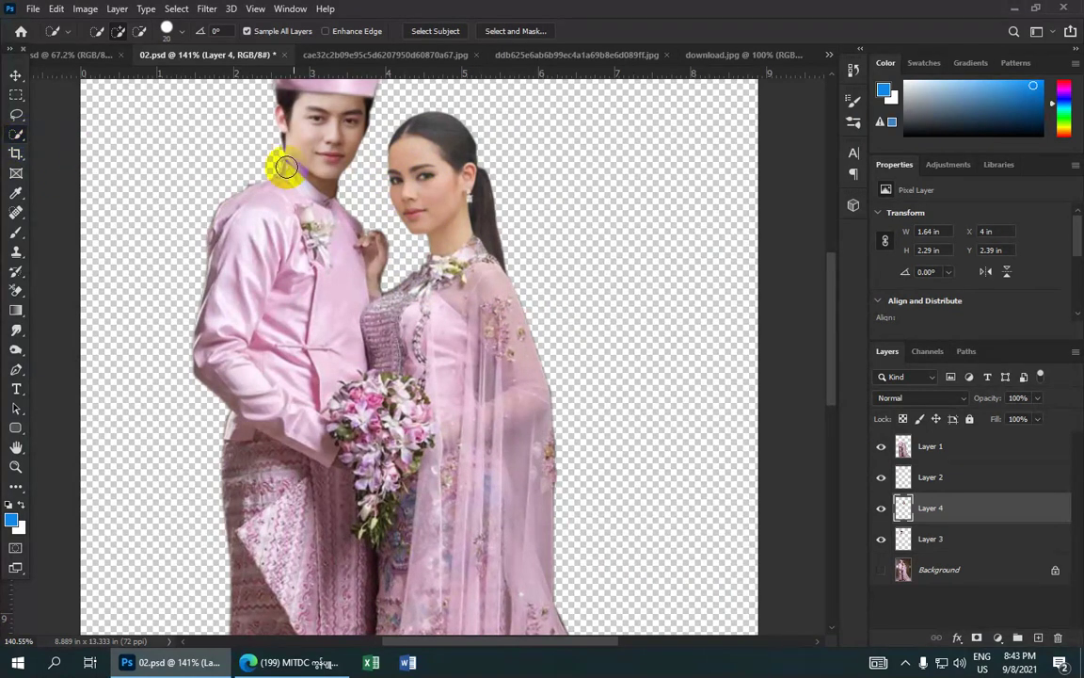
mouse_move(390, 174)
left_mouse_down()
mouse_move(471, 212)
mouse_move(414, 124)
left_mouse_up()
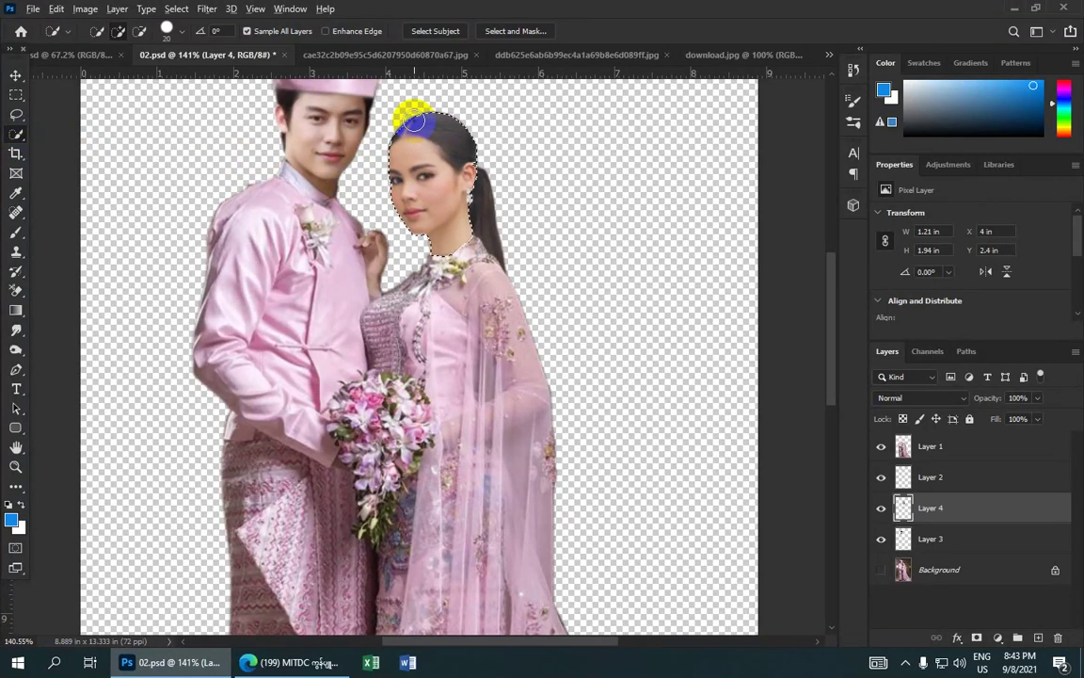
left_click_drag(414, 122, 465, 139)
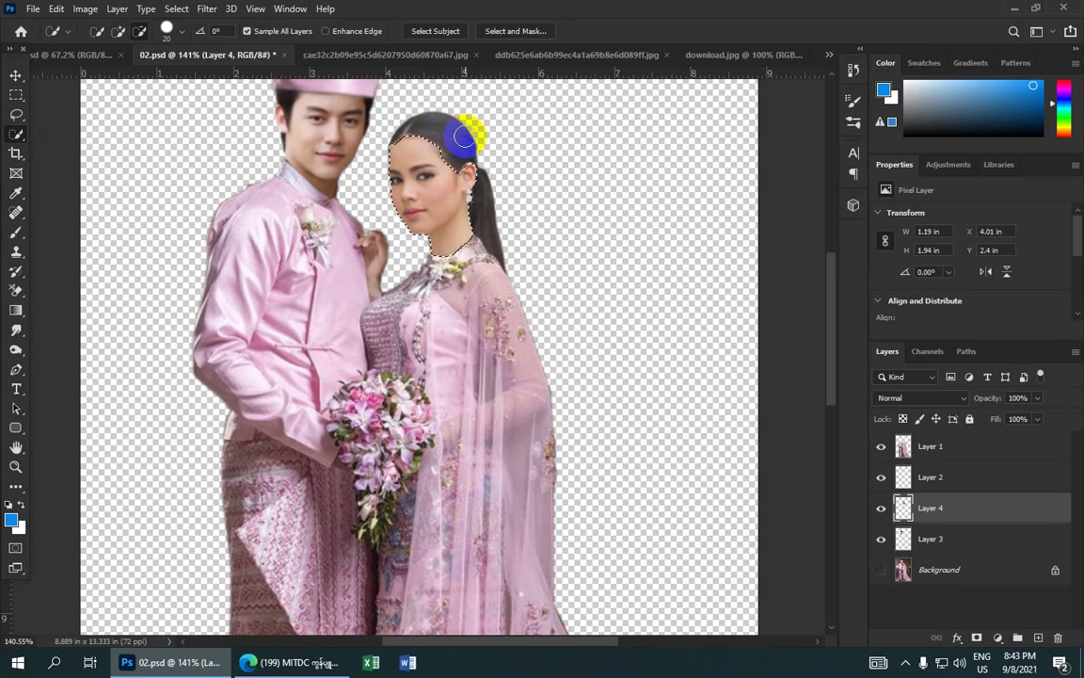
scroll(414, 170, "down", 1)
scroll(414, 170, "down", 1)
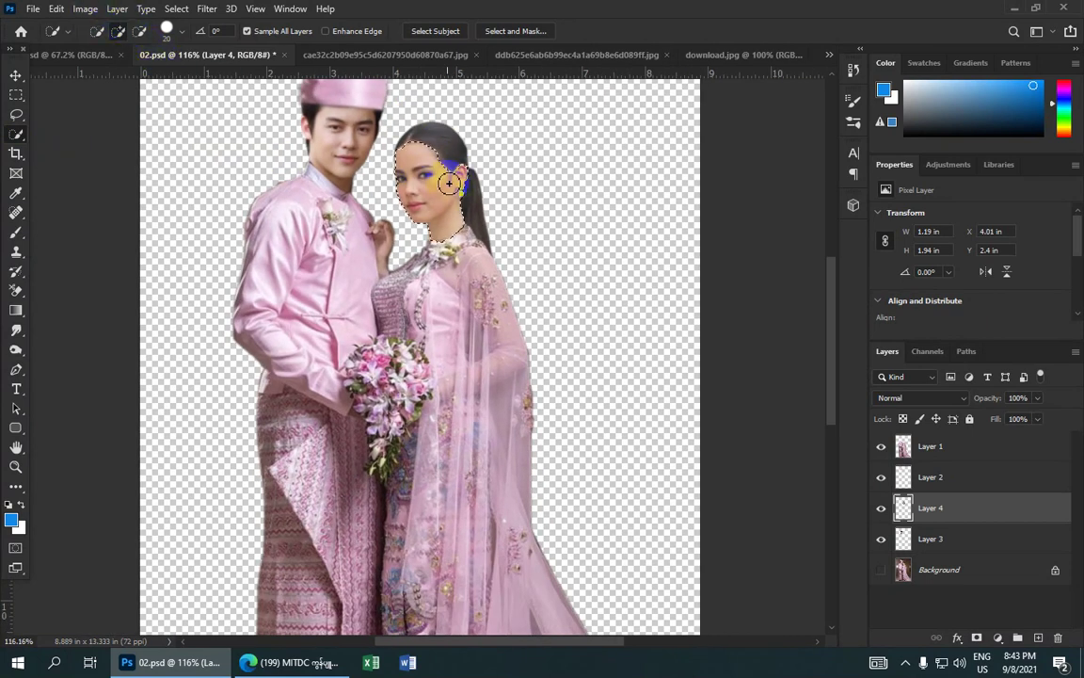
scroll(458, 188, "up", 1)
scroll(459, 188, "up", 2)
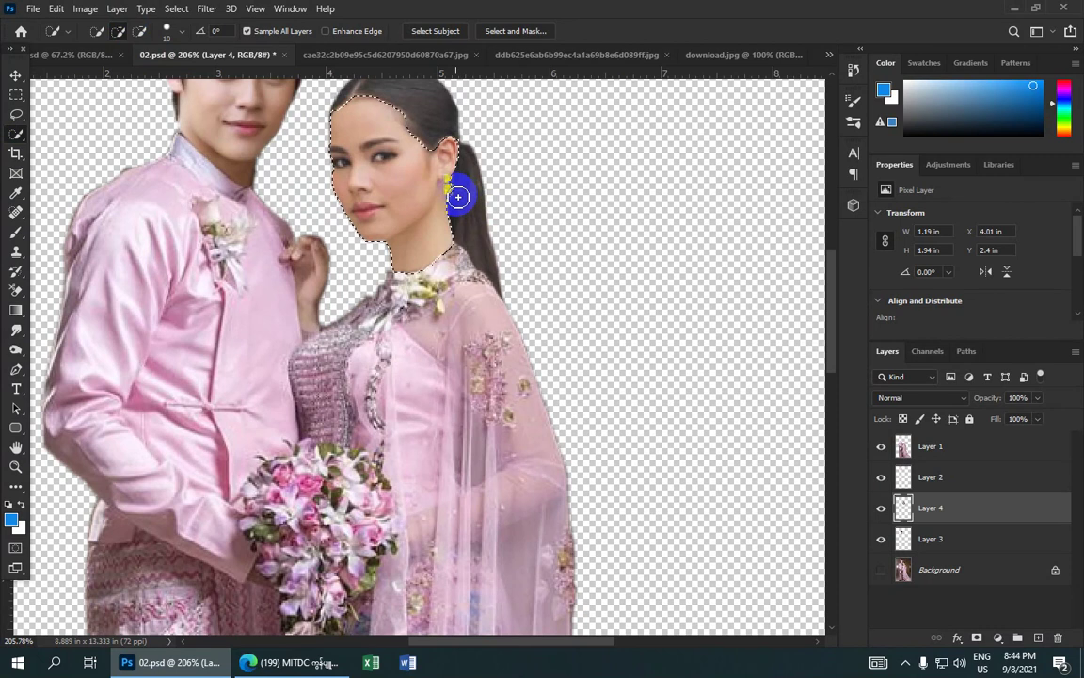
key("alt")
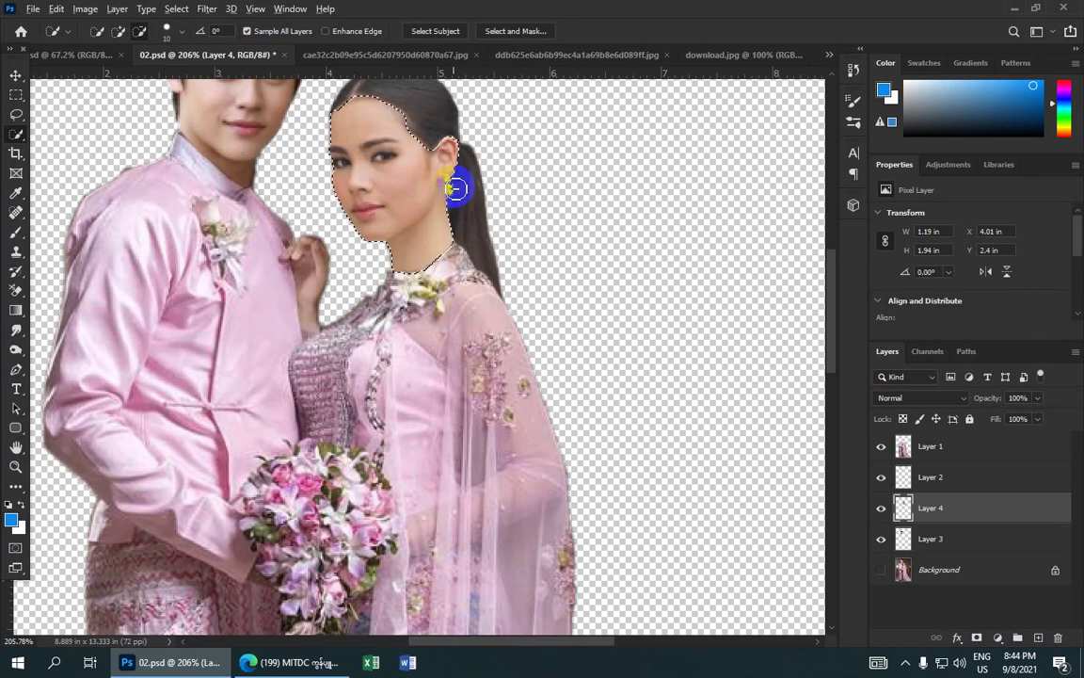
- Trim the selection near her ear, then give her face a midtone Color Balance of +2, 0, +7
left_click(454, 187, "alt")
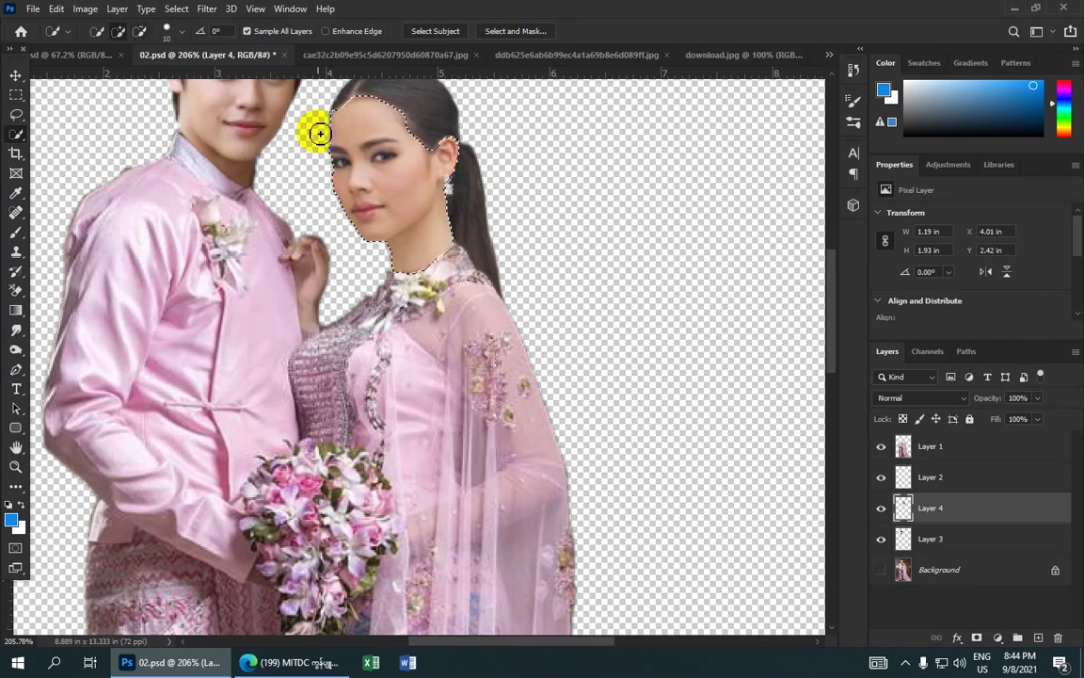
left_click(86, 11)
mouse_move(106, 53)
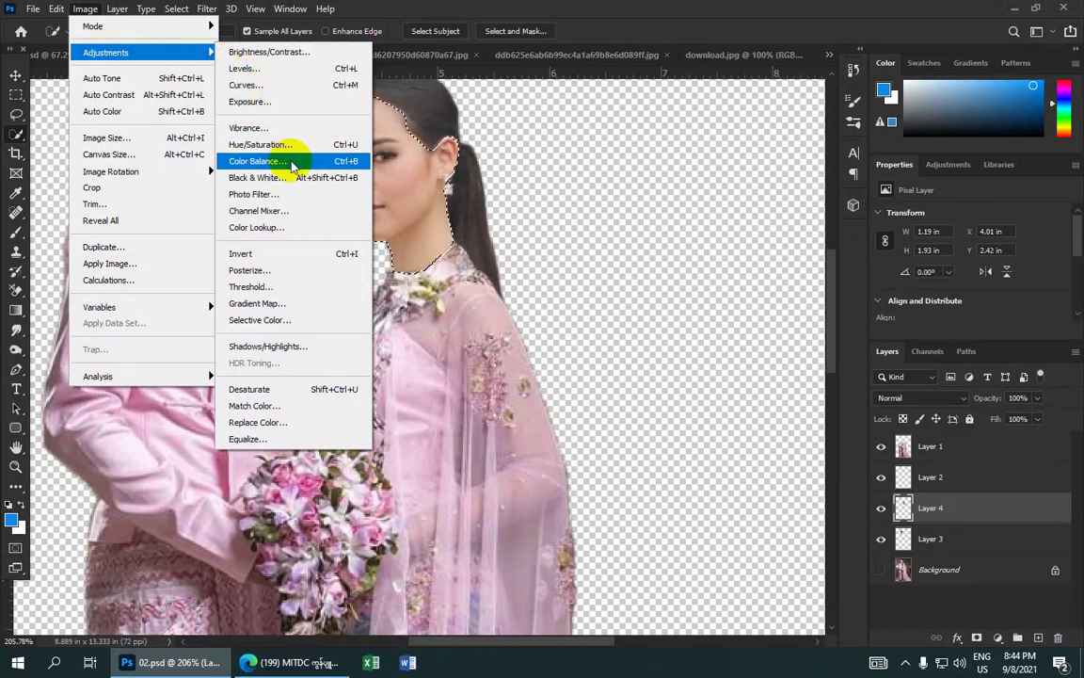
left_click(292, 165)
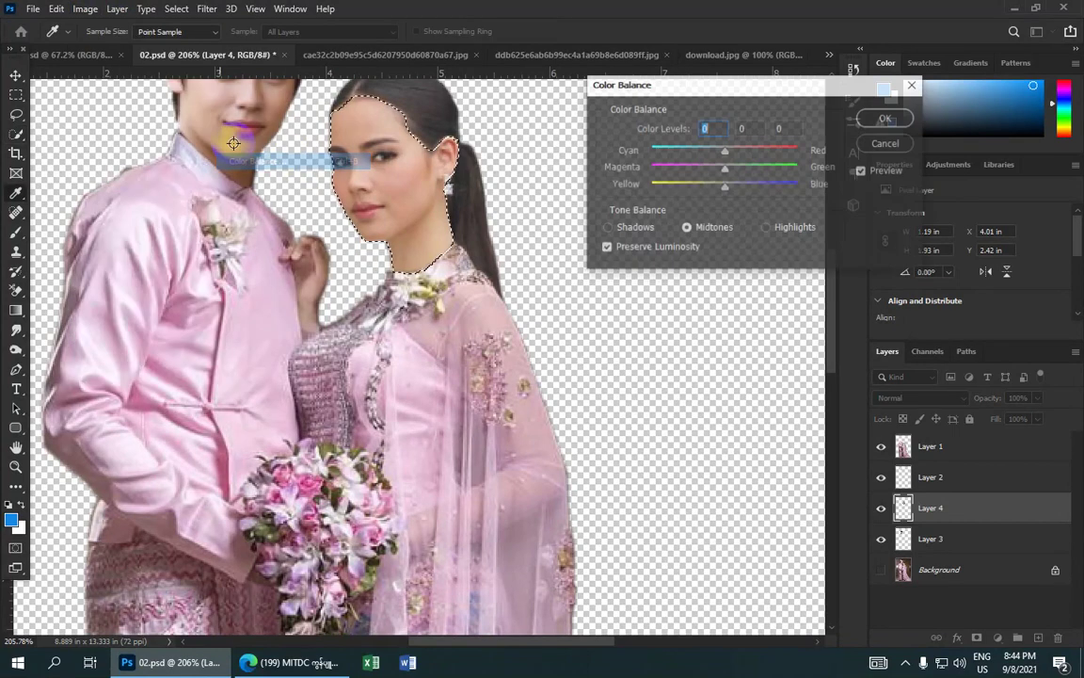
mouse_move(725, 152)
left_mouse_down()
mouse_move(724, 181)
mouse_move(726, 152)
left_mouse_up()
left_click(726, 188)
left_click(725, 153)
left_click(727, 189)
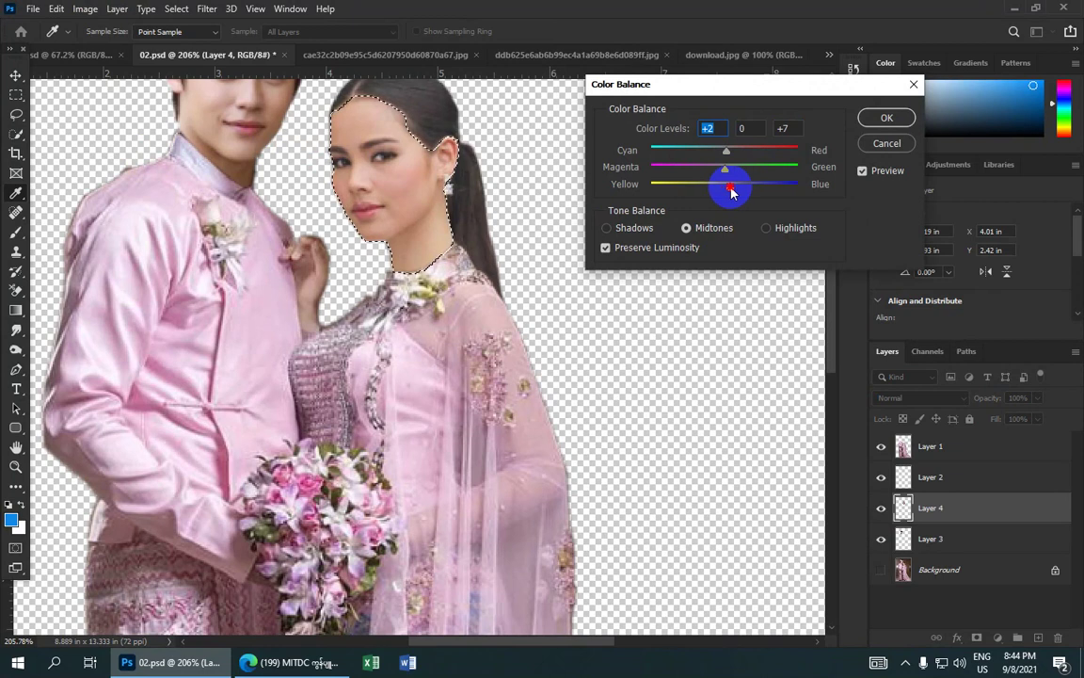
left_click(731, 191)
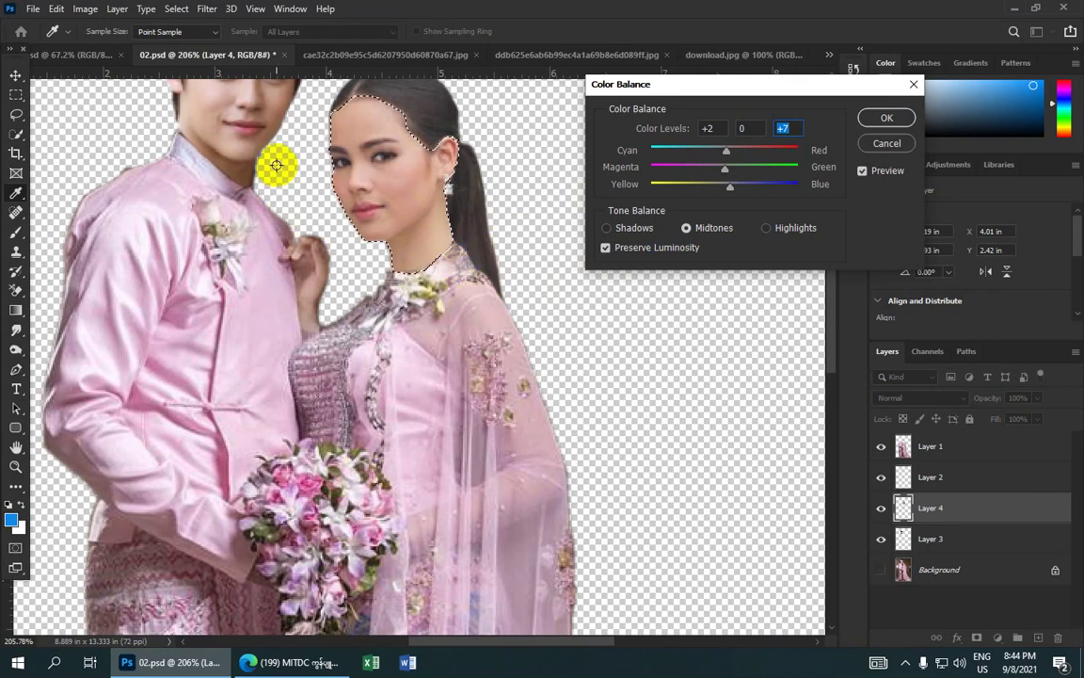
left_click(884, 120)
key("w")
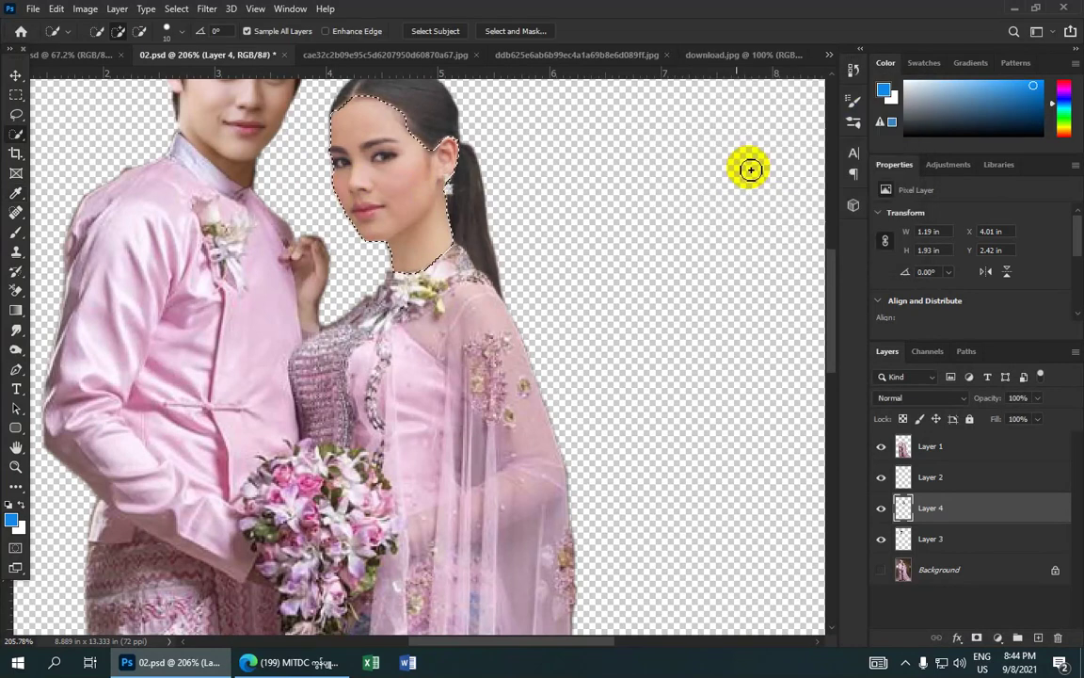
scroll(529, 203, "down", 2)
scroll(522, 207, "down", 3)
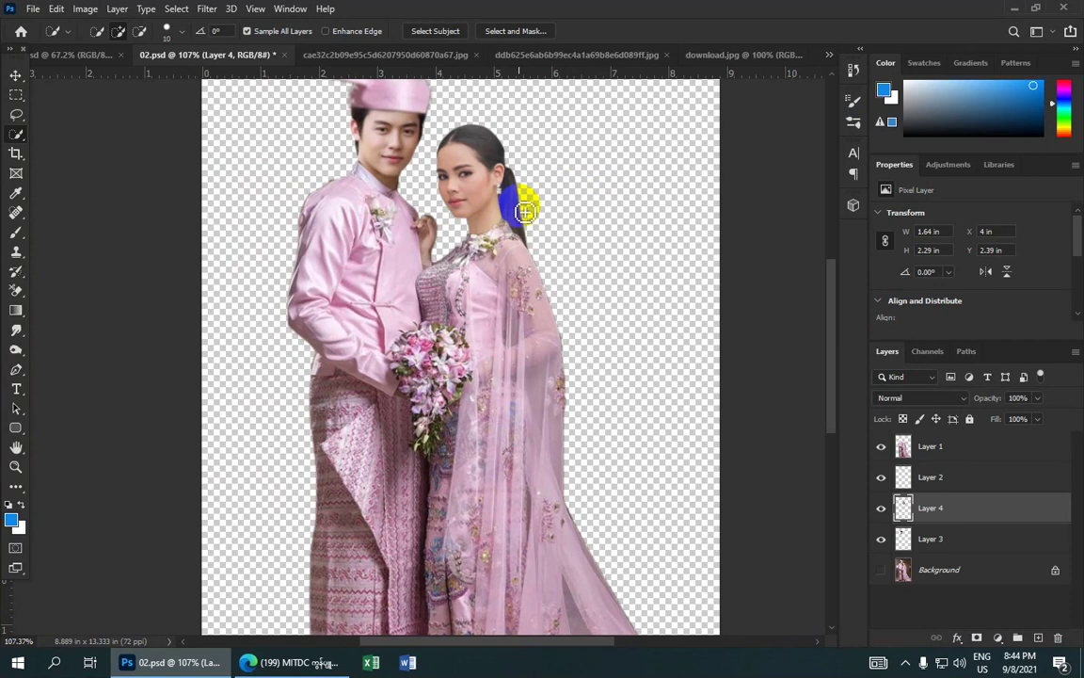
scroll(532, 208, "down", 1)
scroll(532, 209, "down", 1)
scroll(529, 210, "down", 1)
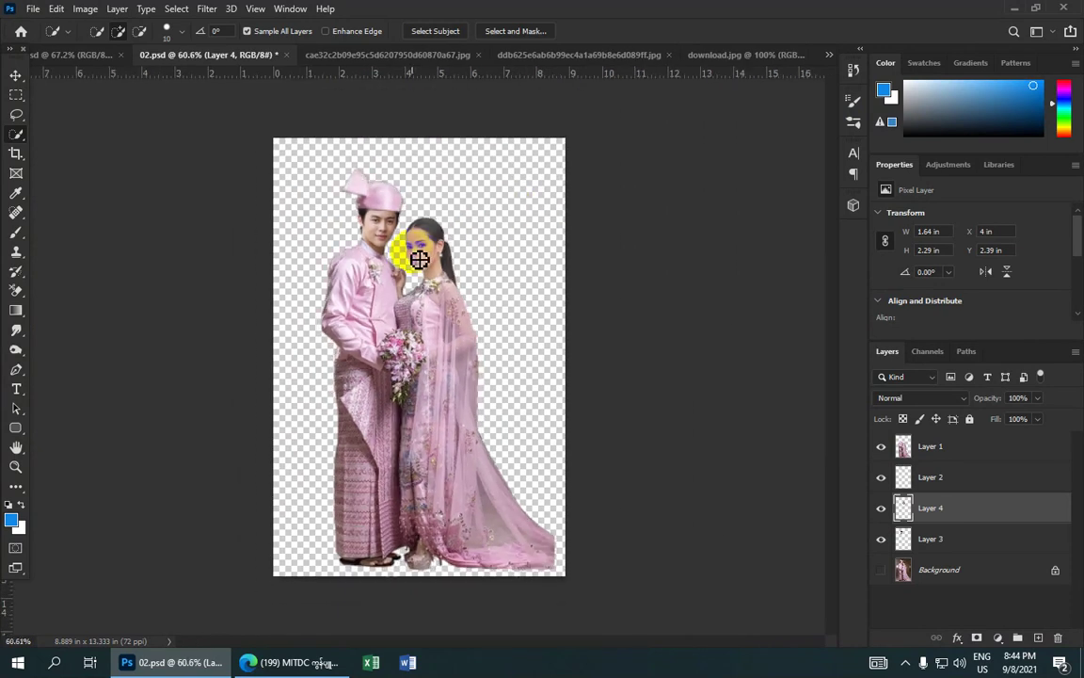
scroll(428, 253, "down", 1)
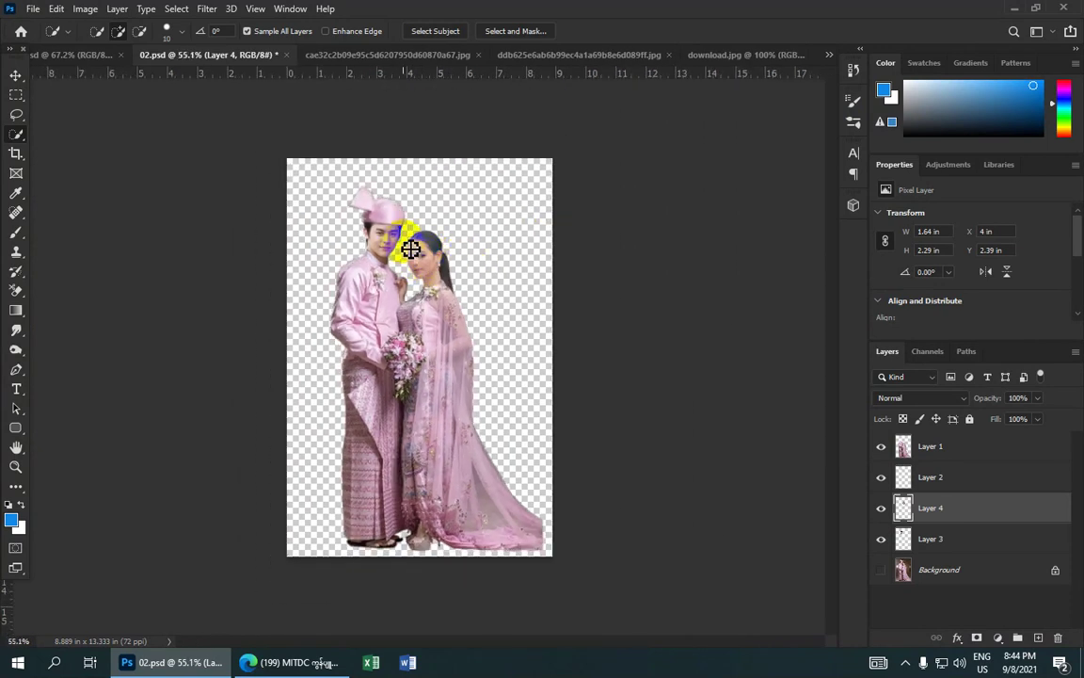
scroll(414, 245, "up", 2)
scroll(436, 242, "up", 1)
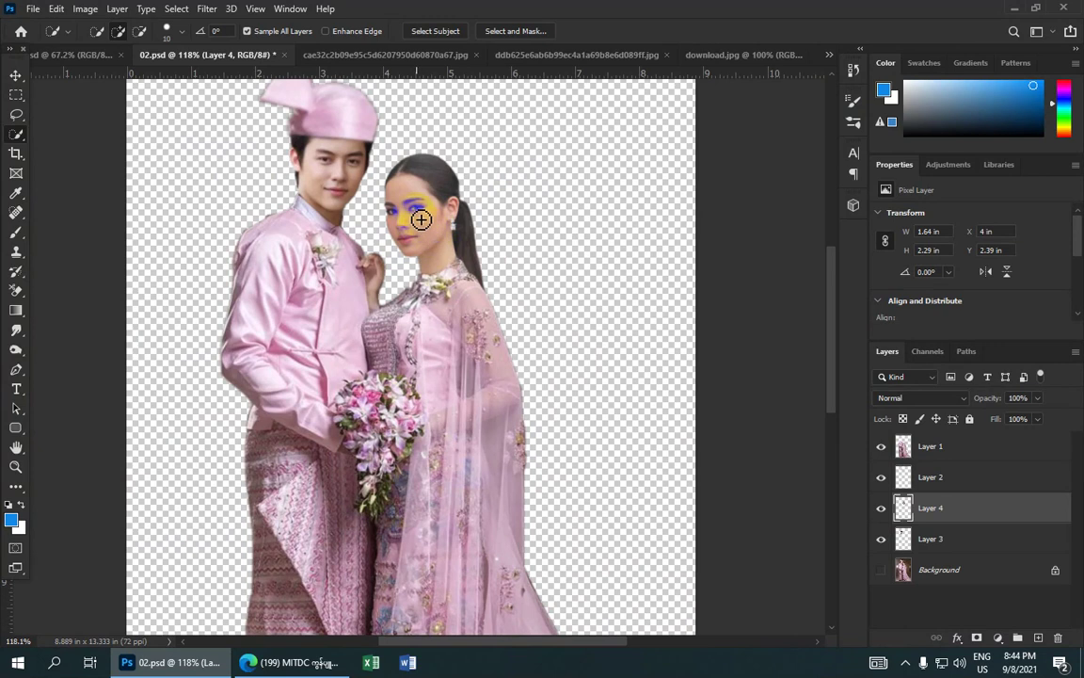
scroll(421, 219, "up", 1)
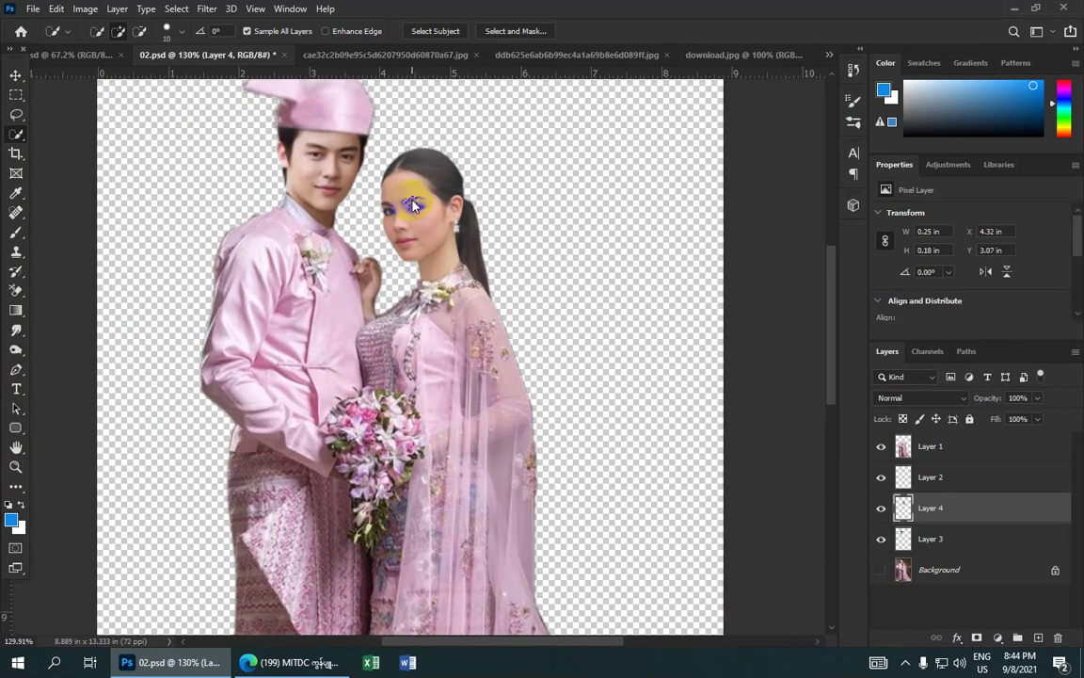
mouse_move(414, 205)
left_mouse_down()
mouse_move(432, 181)
mouse_move(417, 159)
mouse_move(462, 242)
left_mouse_up()
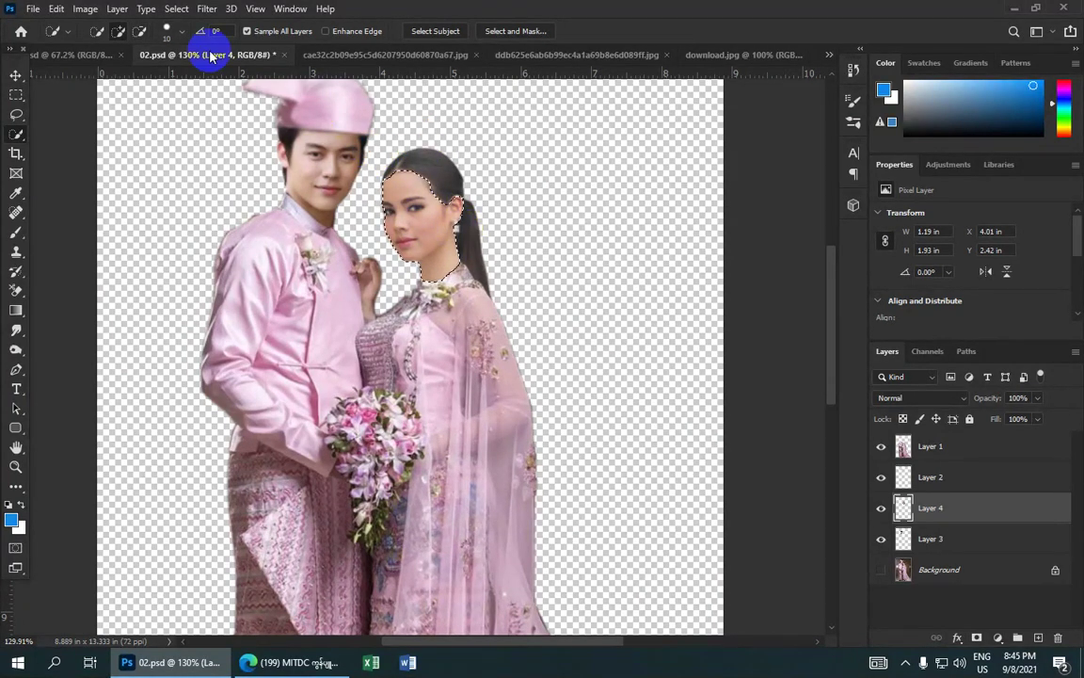
- Brighten the bride's selected face with Levels, raising the midtone input to 1.08
left_click(86, 9)
mouse_move(105, 53)
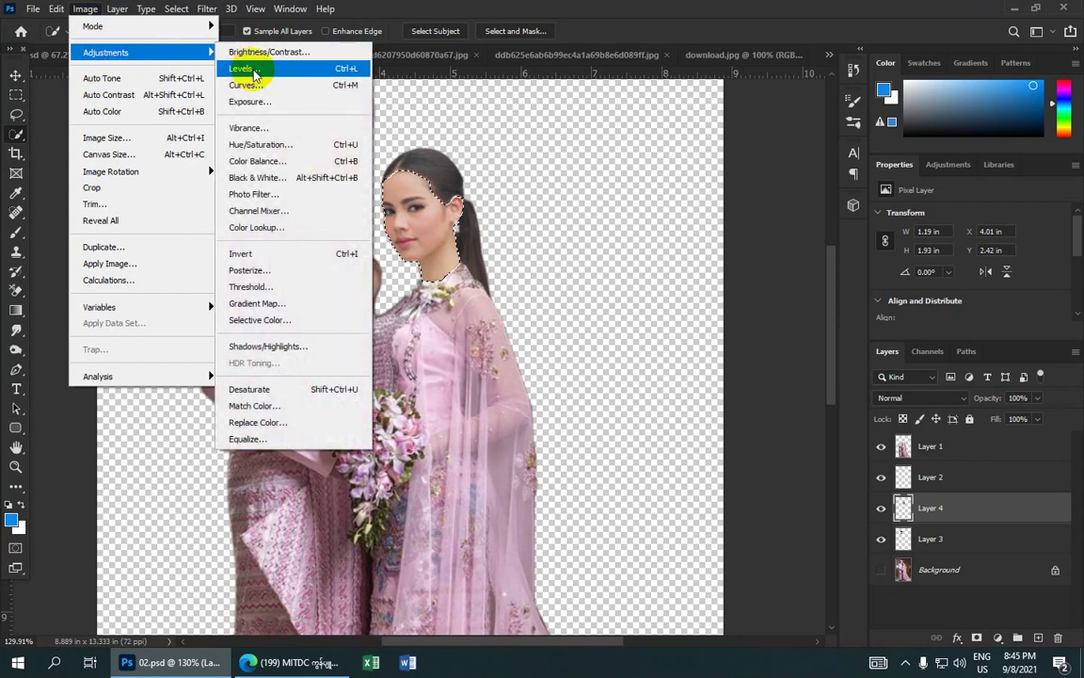
left_click(243, 69)
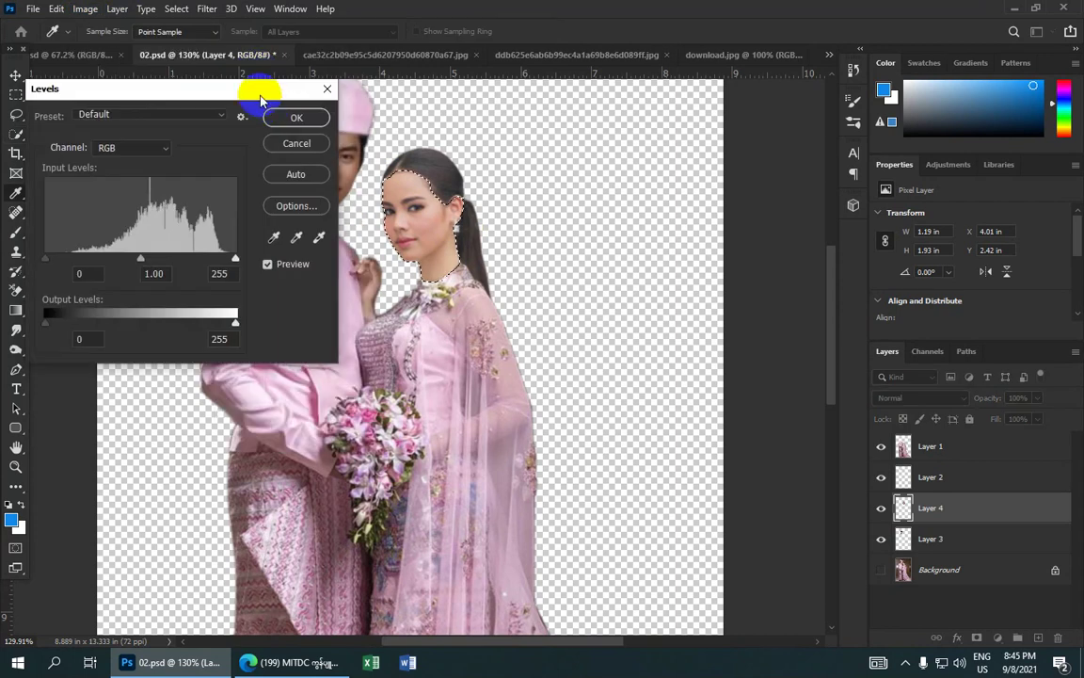
left_click_drag(258, 92, 718, 30)
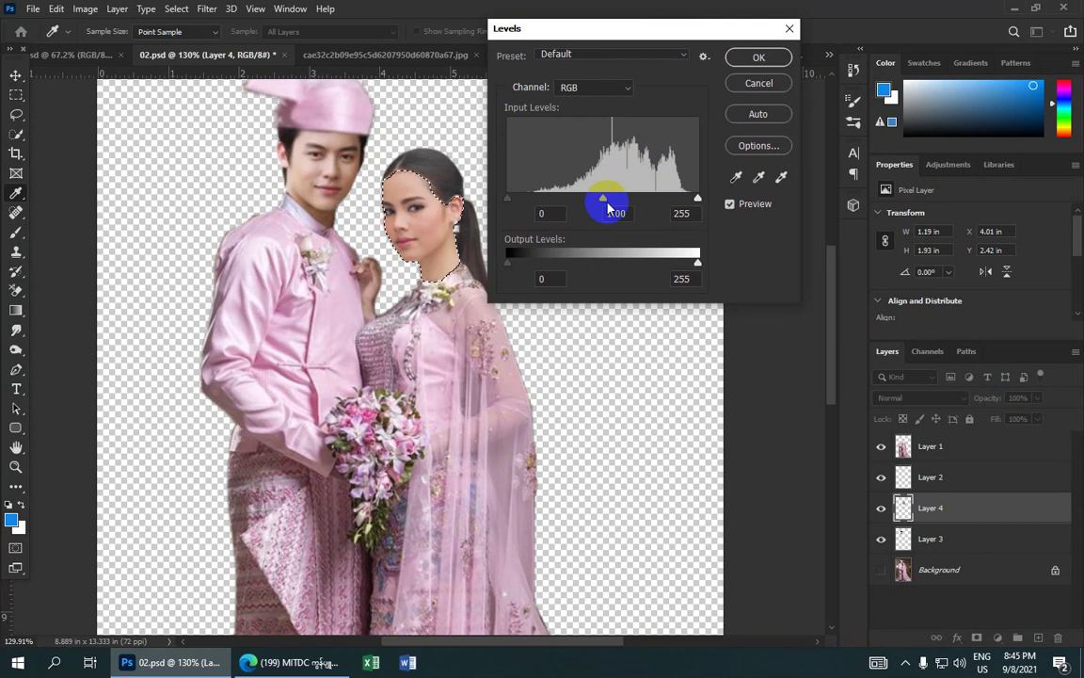
left_click_drag(603, 200, 600, 201)
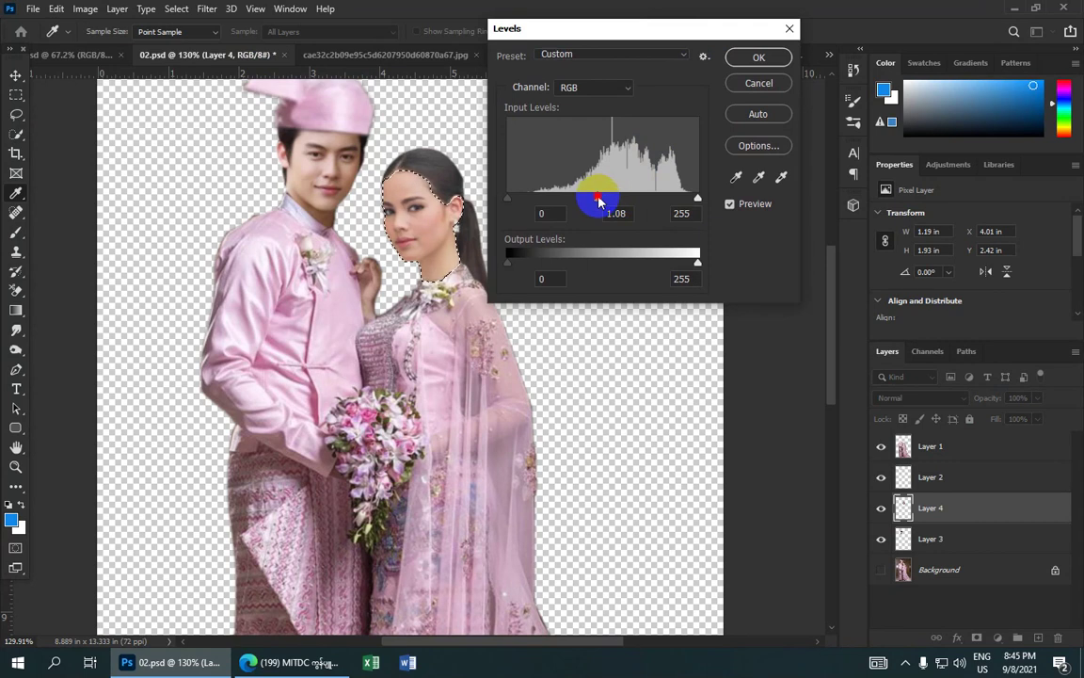
left_click(759, 58)
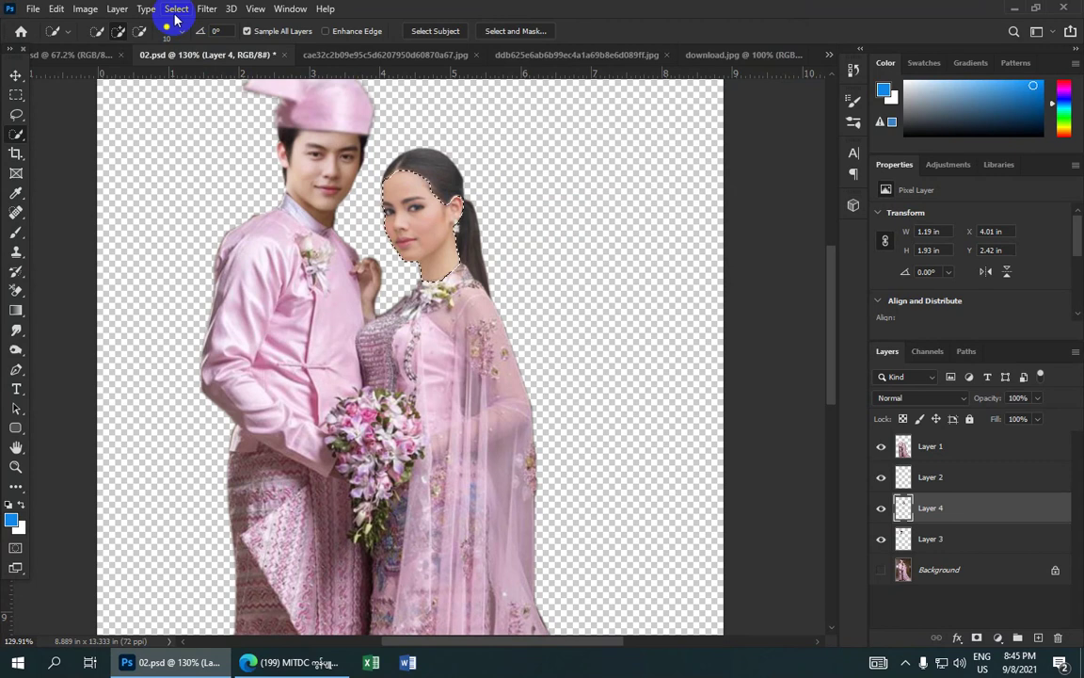
- Deselect the bride's face and zoom out to review the whole couple image
left_click(176, 9)
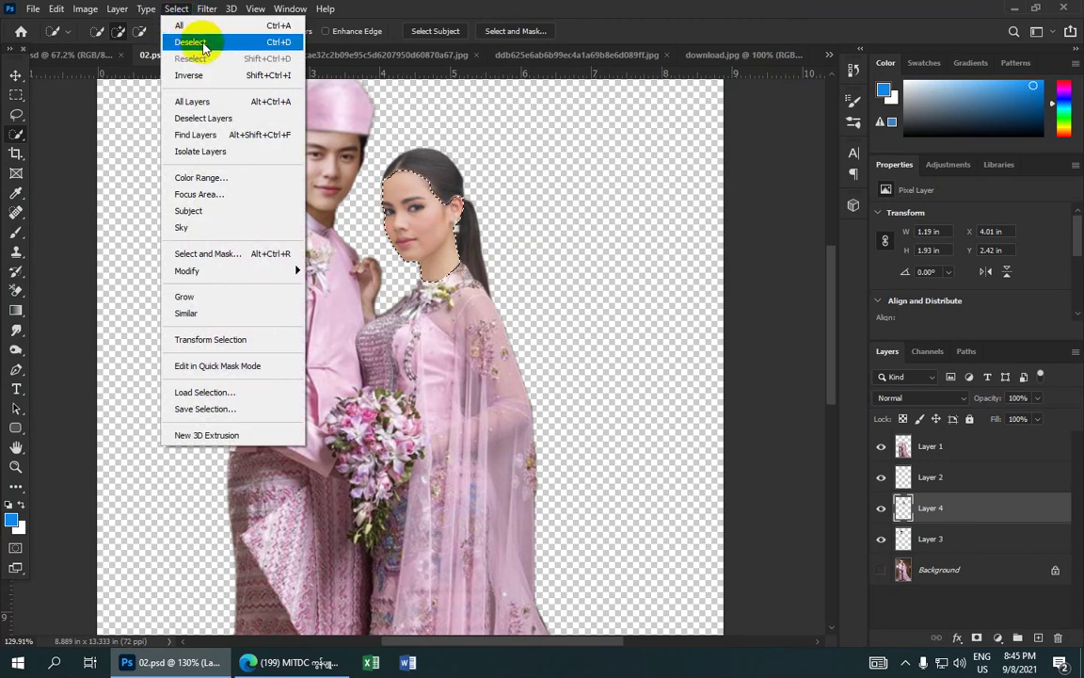
left_click(206, 44)
key("ctrl+minus")
key("ctrl+minus")
key("ctrl+minus")
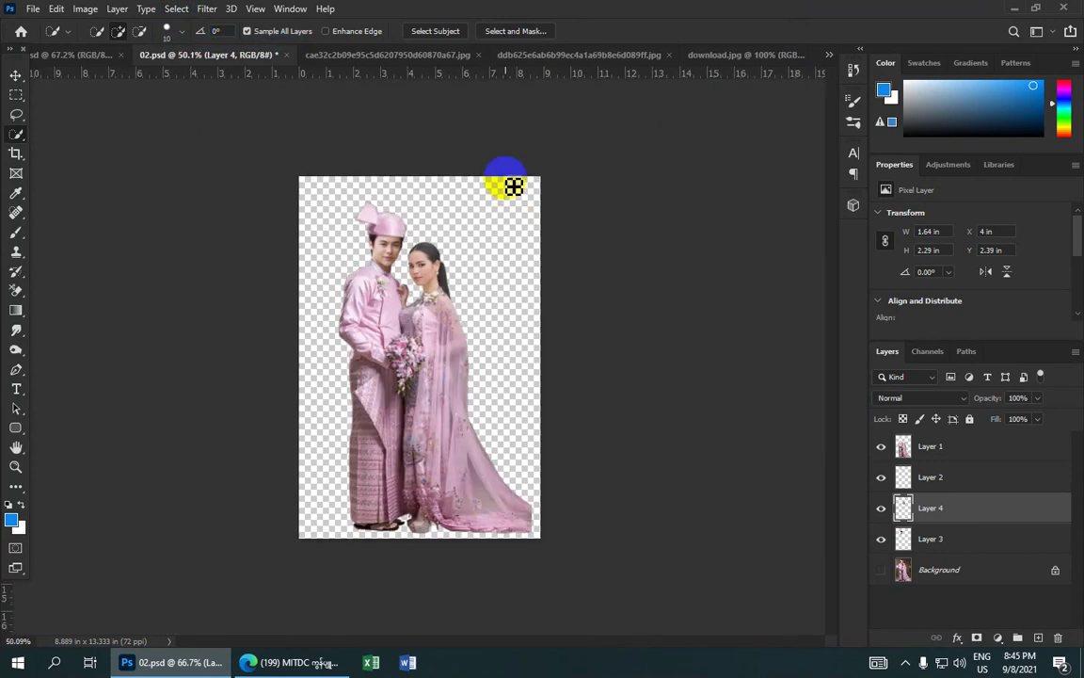
scroll(496, 258, "up", 3)
scroll(431, 298, "up", 2)
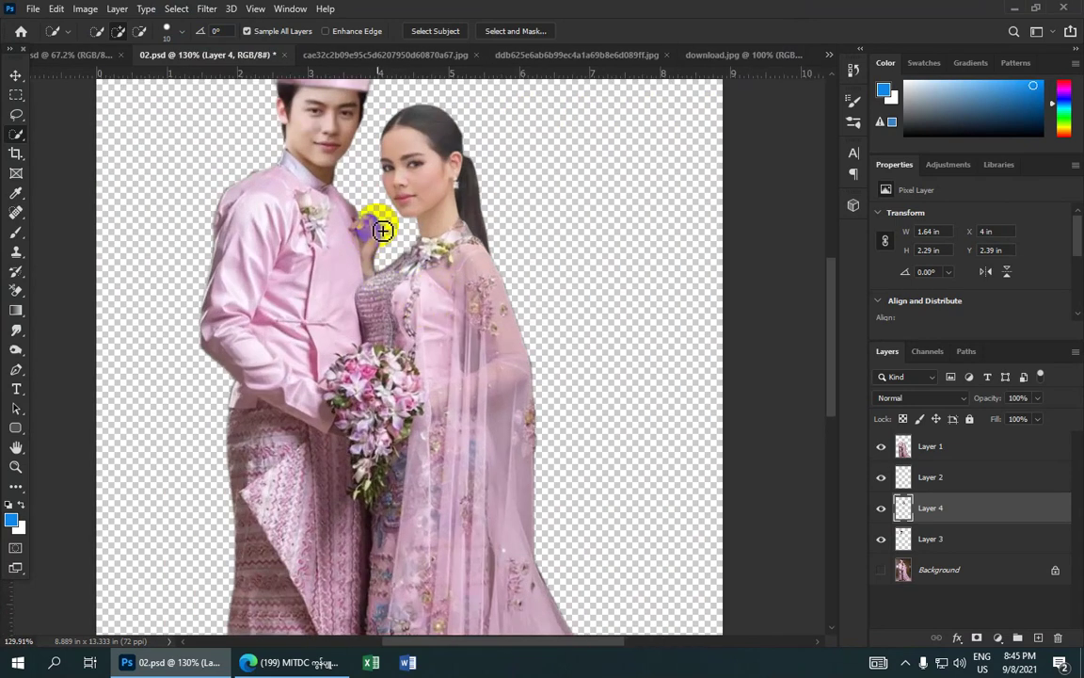
mouse_move(372, 258)
left_mouse_down()
mouse_move(418, 200)
mouse_move(382, 269)
left_mouse_up()
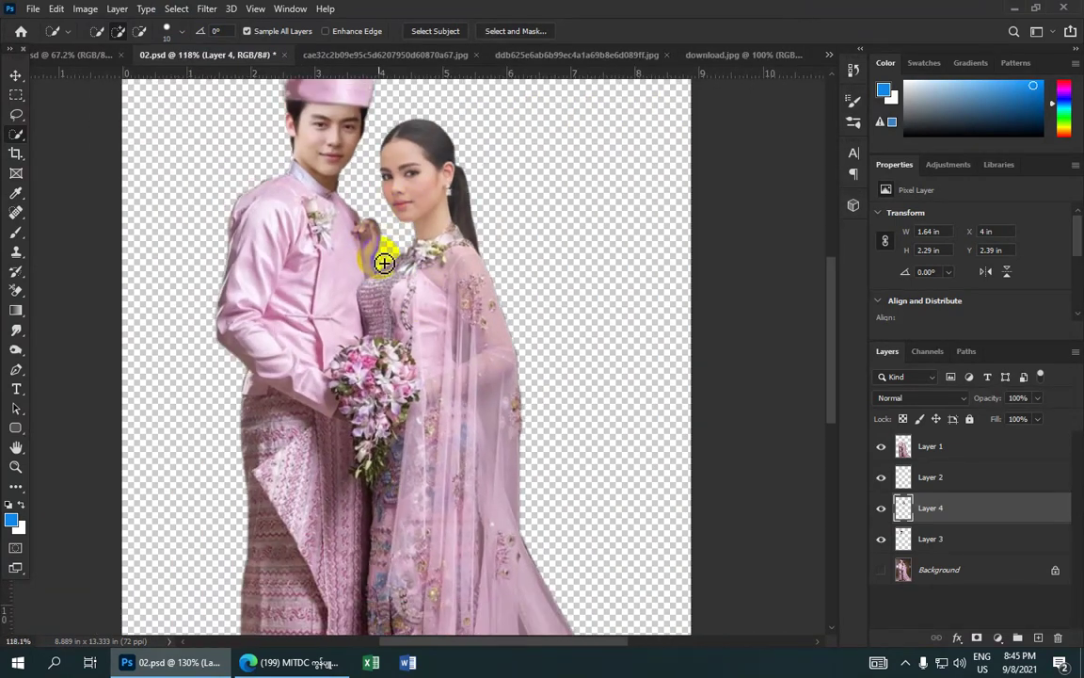
scroll(381, 268, "up", 1)
scroll(375, 268, "up", 1)
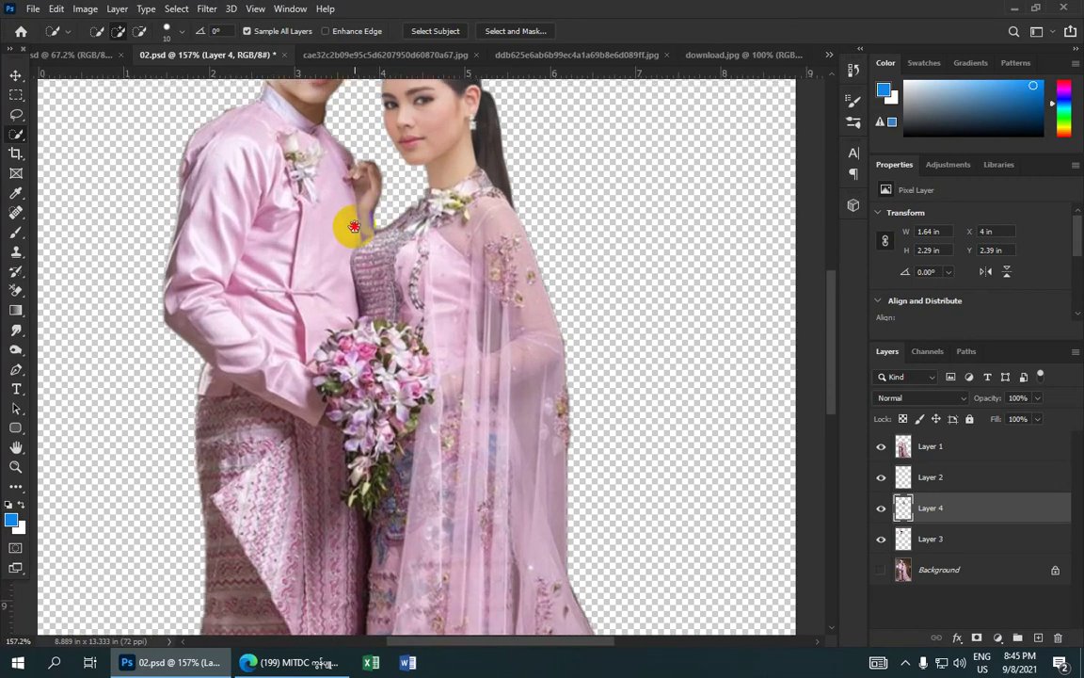
scroll(373, 267, "down", 2)
scroll(364, 453, "down", 5)
scroll(380, 416, "down", 2)
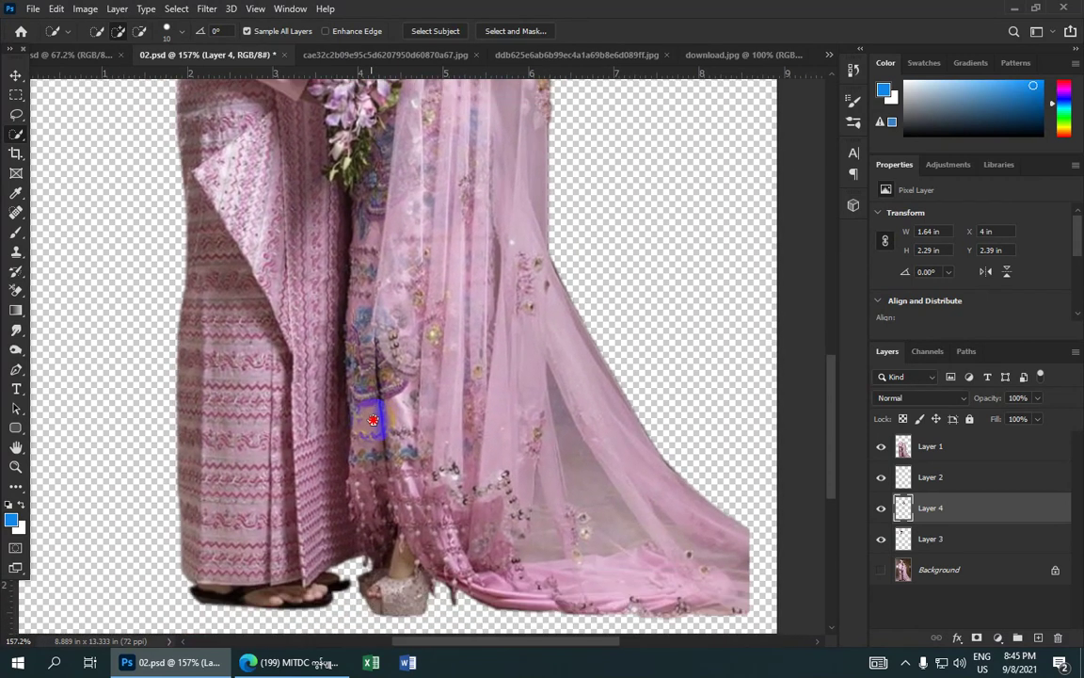
scroll(388, 476, "down", 1)
scroll(388, 475, "down", 2)
scroll(396, 482, "down", 1)
scroll(387, 454, "down", 1)
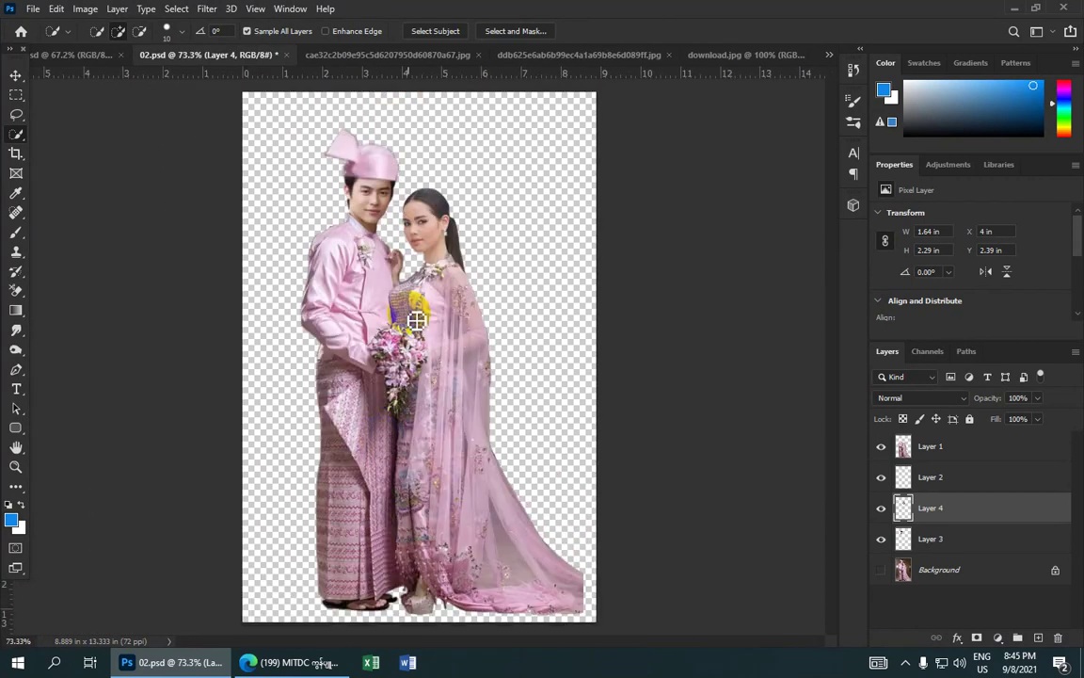
- Switch to the Quick Selection tool and make Layer 1 the active layer
right_click(15, 134)
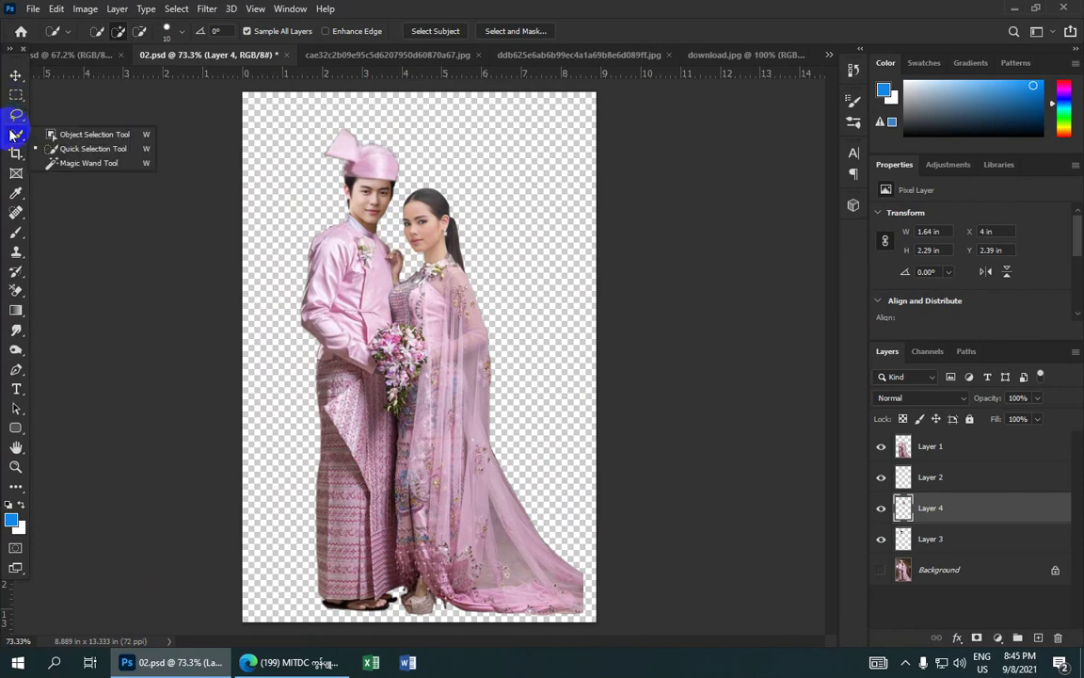
left_click(111, 151)
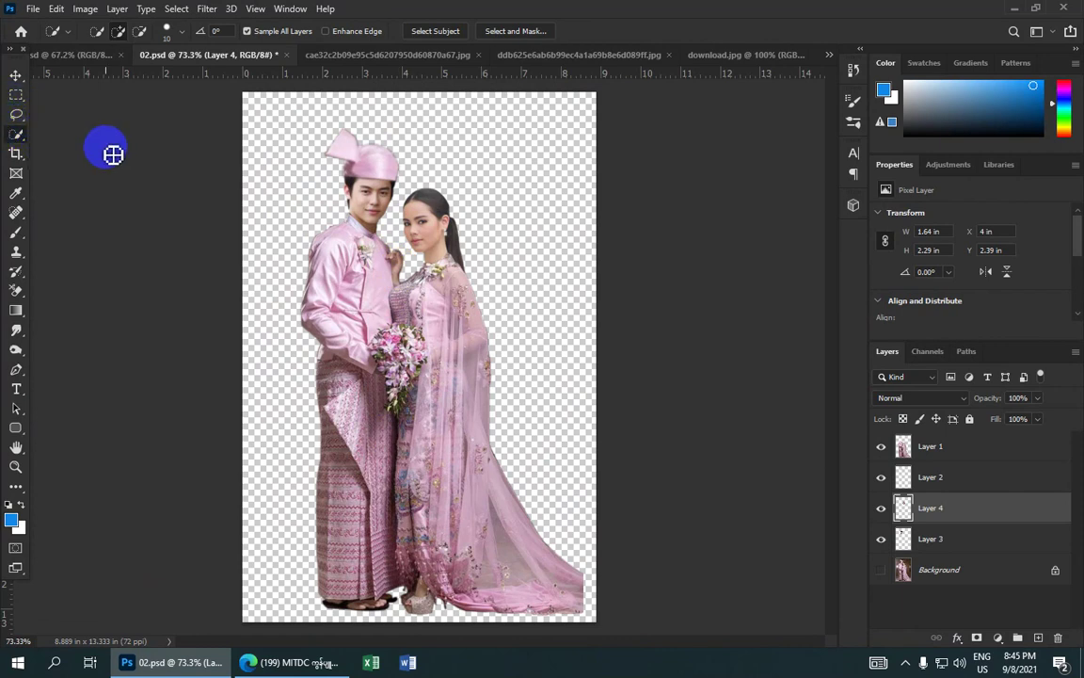
left_click(948, 451)
- With an enlarged brush, quick-select the raised hand between the couple
scroll(670, 444, "up", 1)
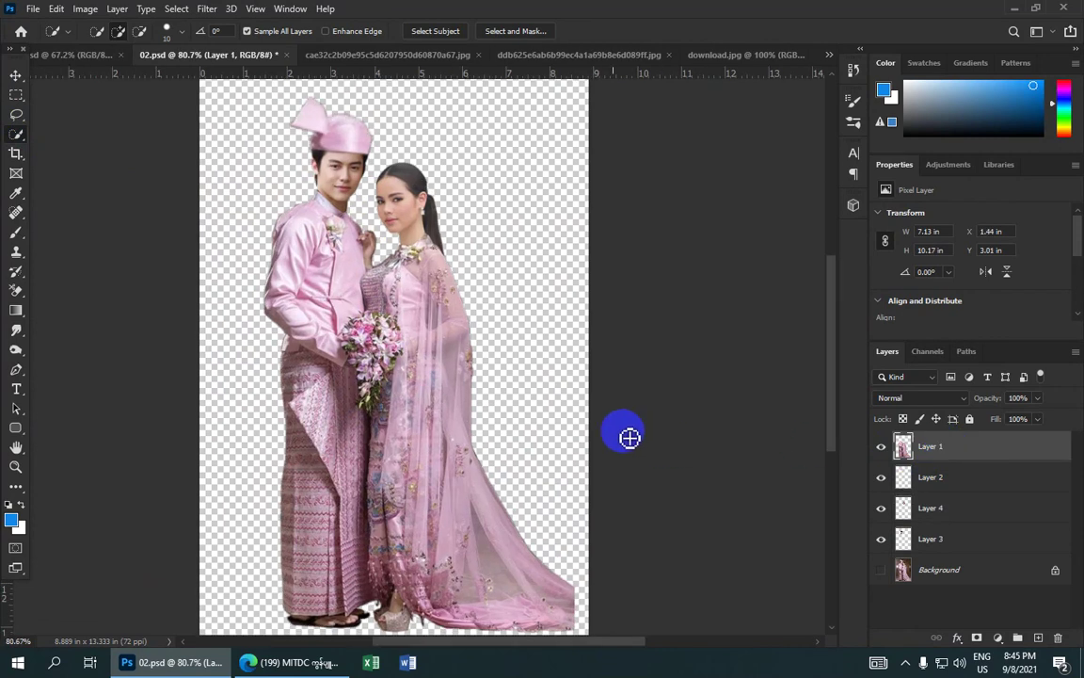
key("bracketright")
key("bracketright")
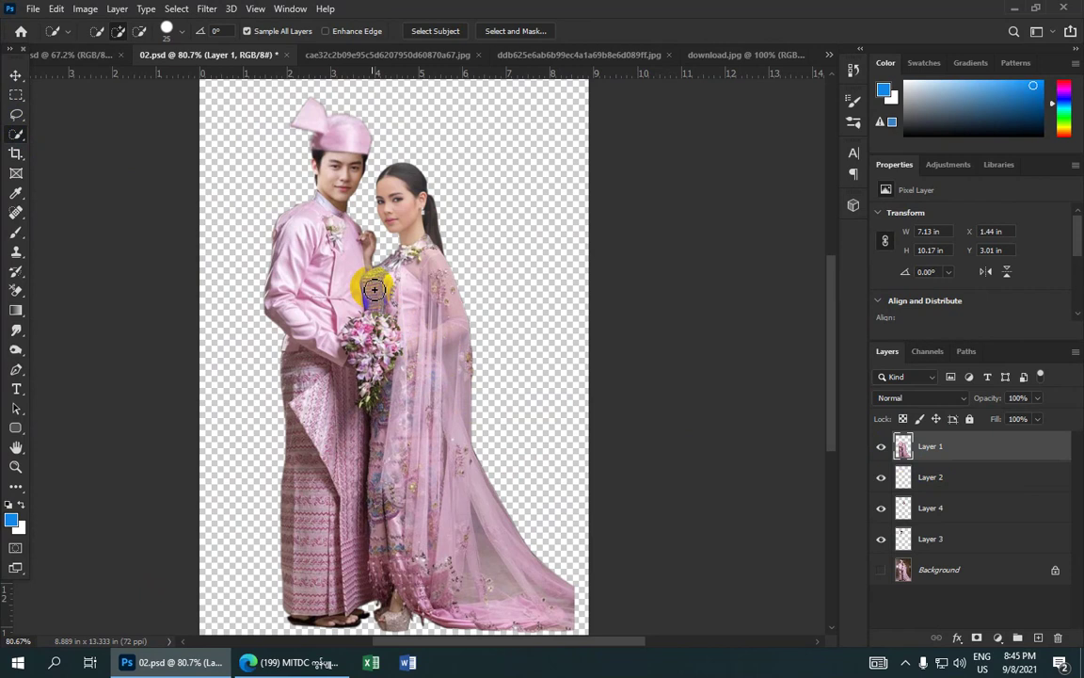
scroll(363, 273, "up", 2)
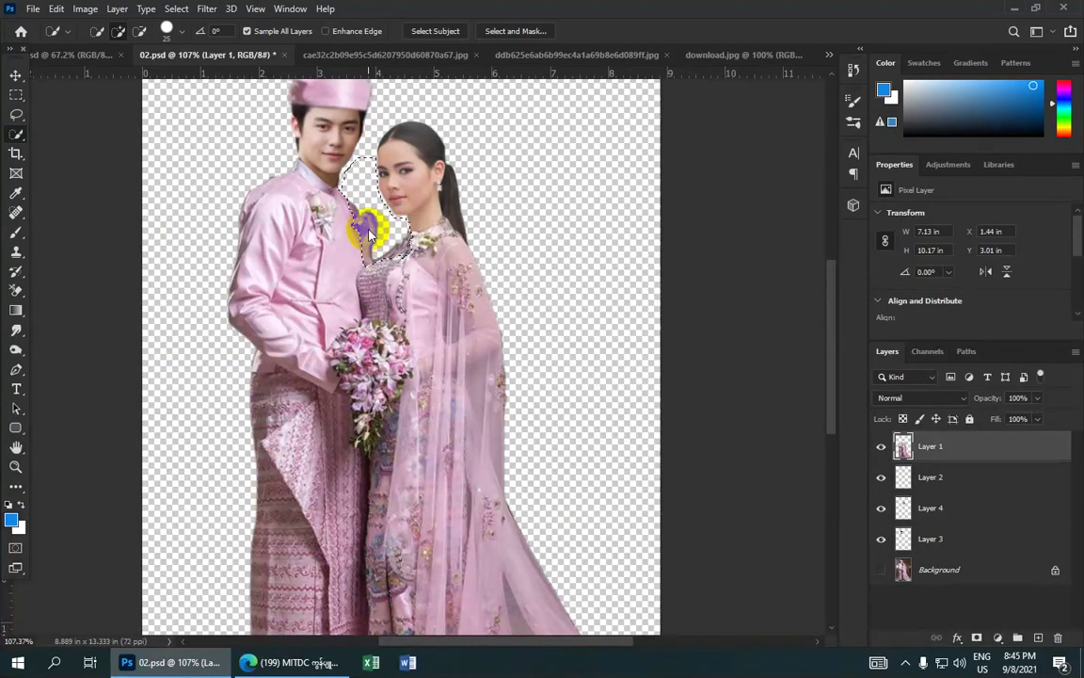
mouse_move(370, 235)
left_mouse_down()
mouse_move(363, 242)
mouse_move(395, 249)
mouse_move(355, 199)
left_mouse_up()
key("alt")
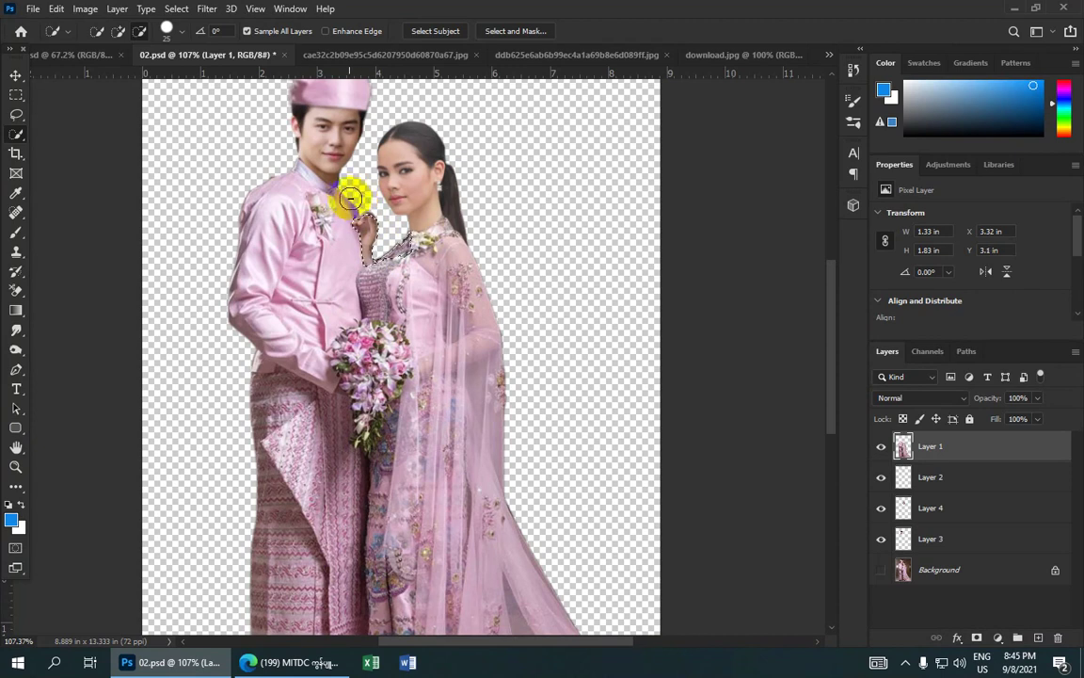
- Subtract stray areas and refine the hand's selection edges with a smaller brush
scroll(400, 229, "up", 2)
scroll(400, 229, "up", 1)
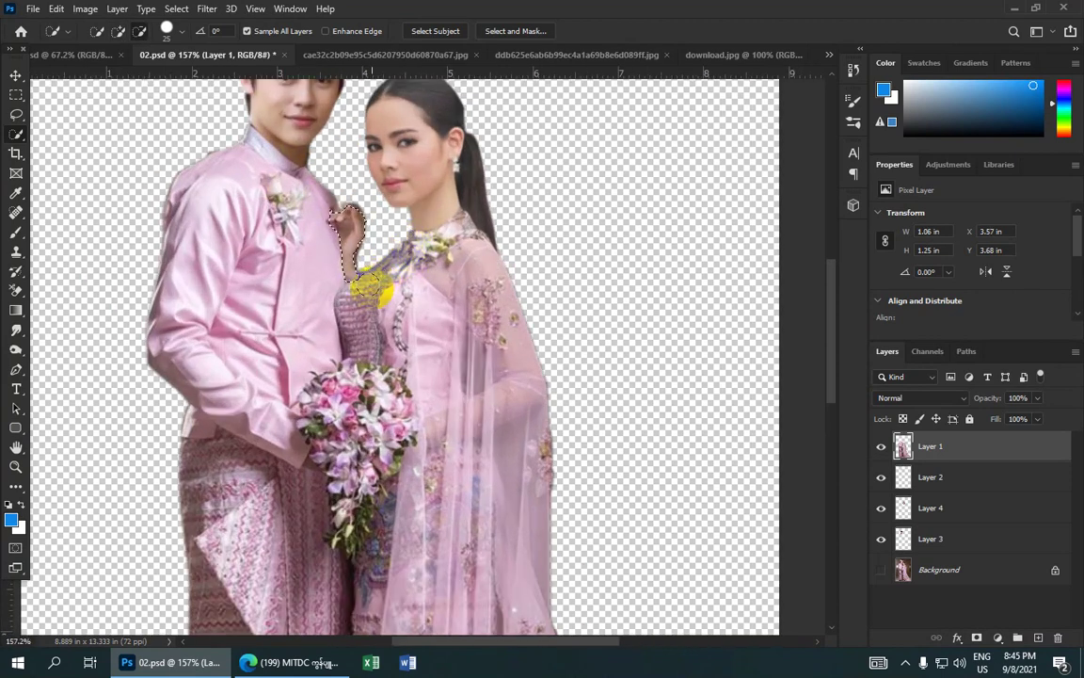
scroll(386, 264, "down", 2)
scroll(381, 271, "up", 3)
left_click(343, 215)
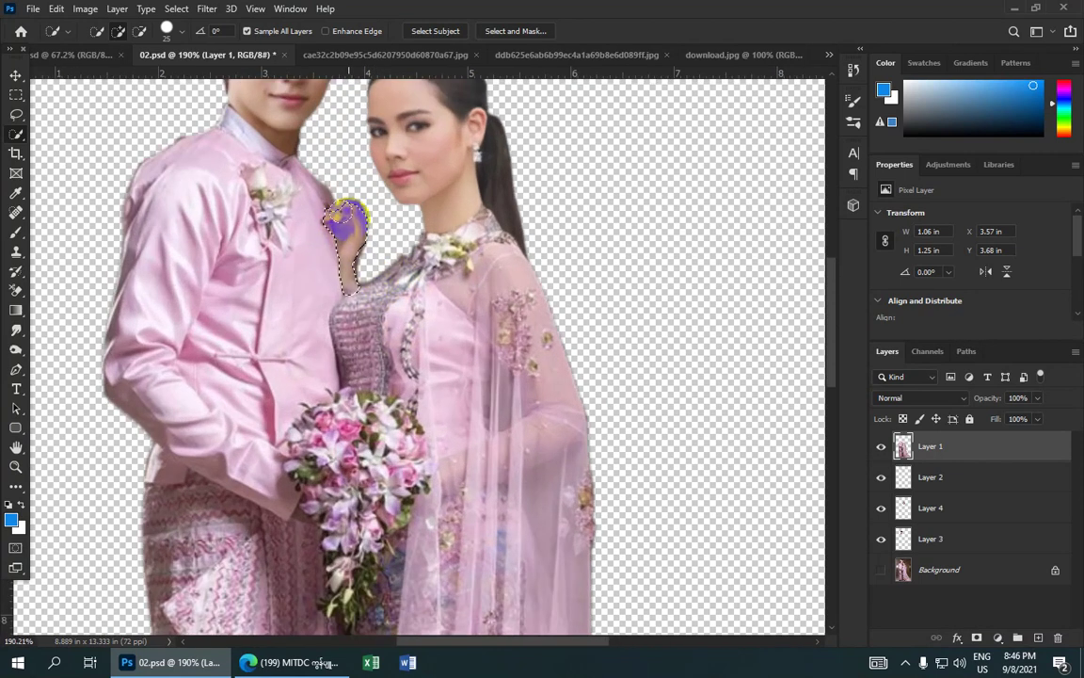
key("bracketleft")
key("bracketleft")
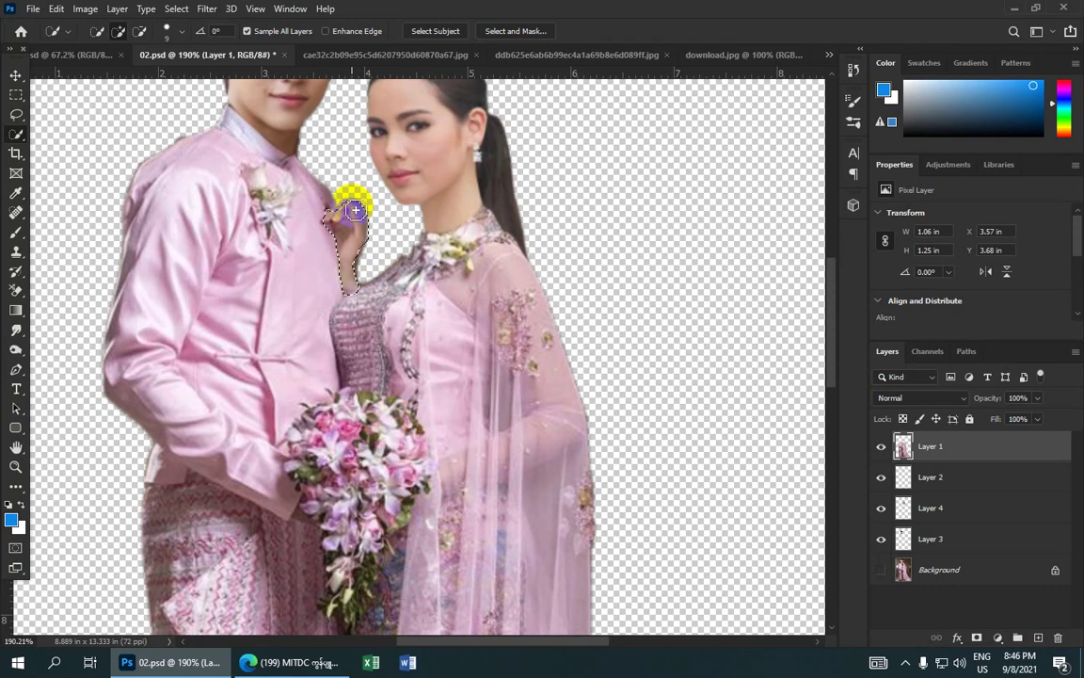
mouse_move(354, 209)
left_mouse_down()
mouse_move(327, 209)
mouse_move(373, 245)
left_mouse_up()
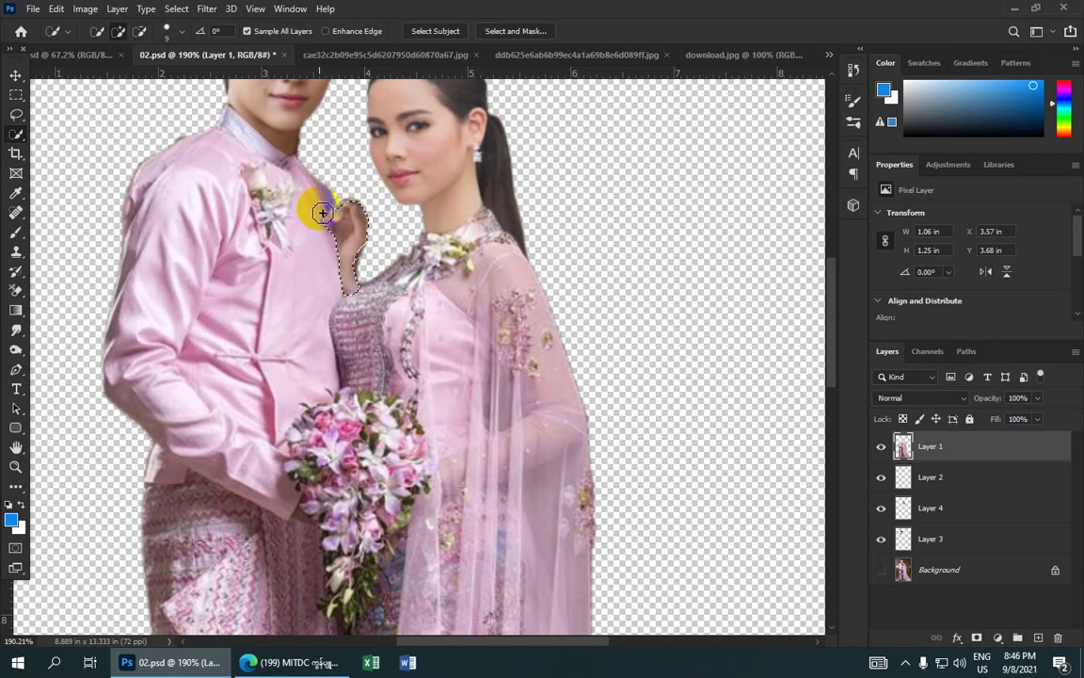
scroll(358, 248, "down", 2)
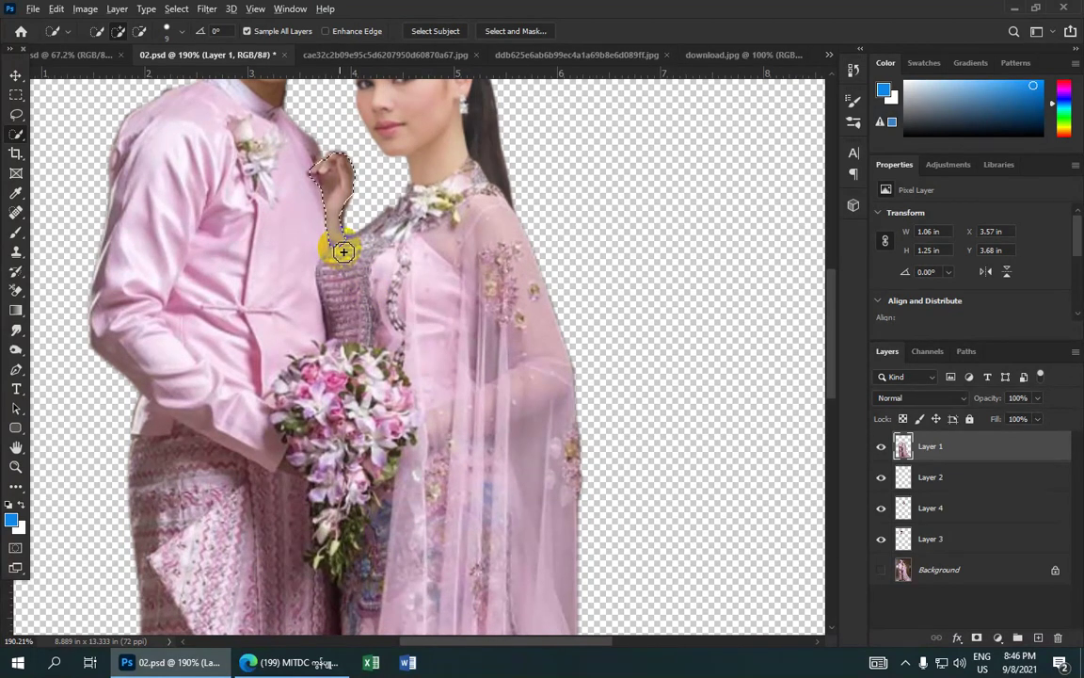
key("alt")
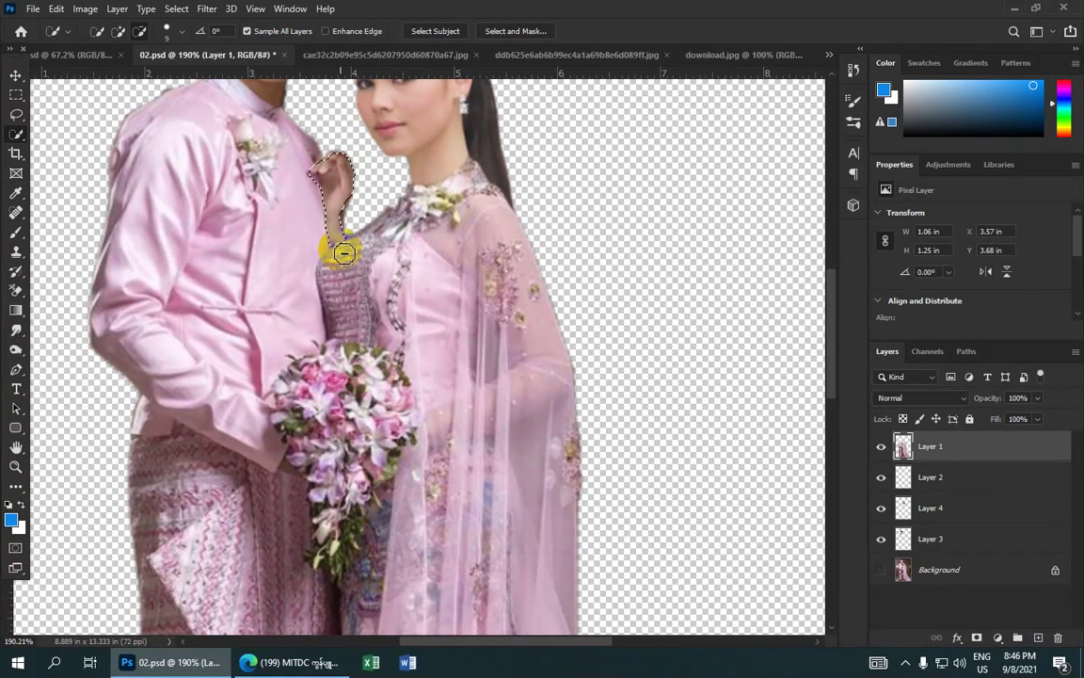
- Trim the lower end of the hand selection and add the groom's sandal
left_click(339, 243, "alt")
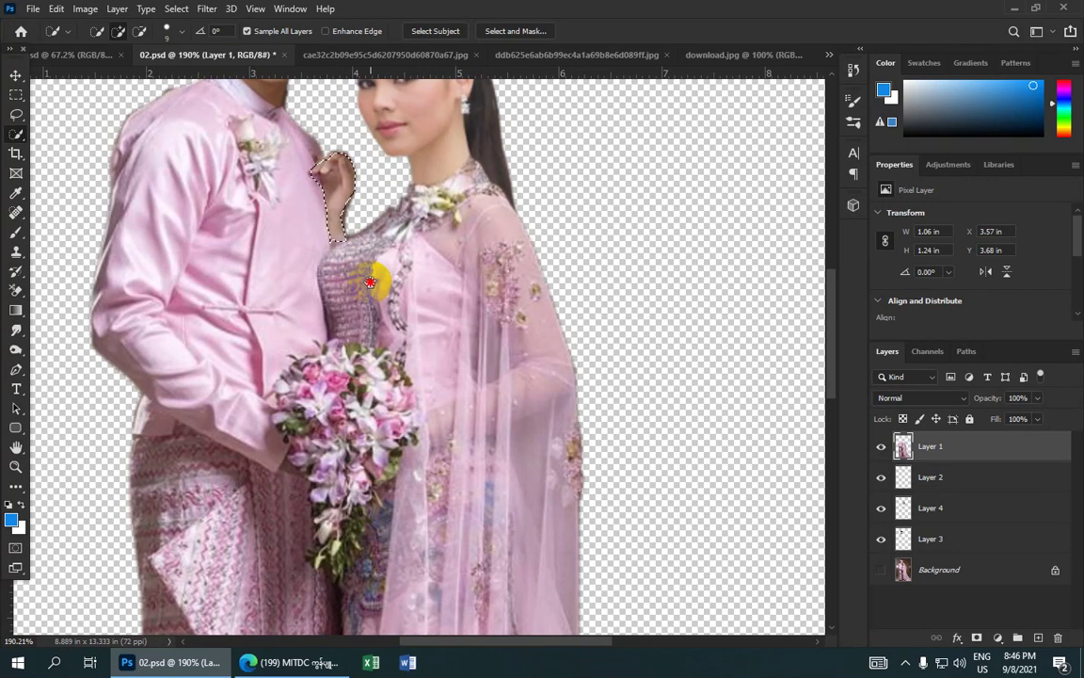
scroll(423, 278, "down", 5)
scroll(424, 279, "down", 3)
scroll(423, 282, "down", 4)
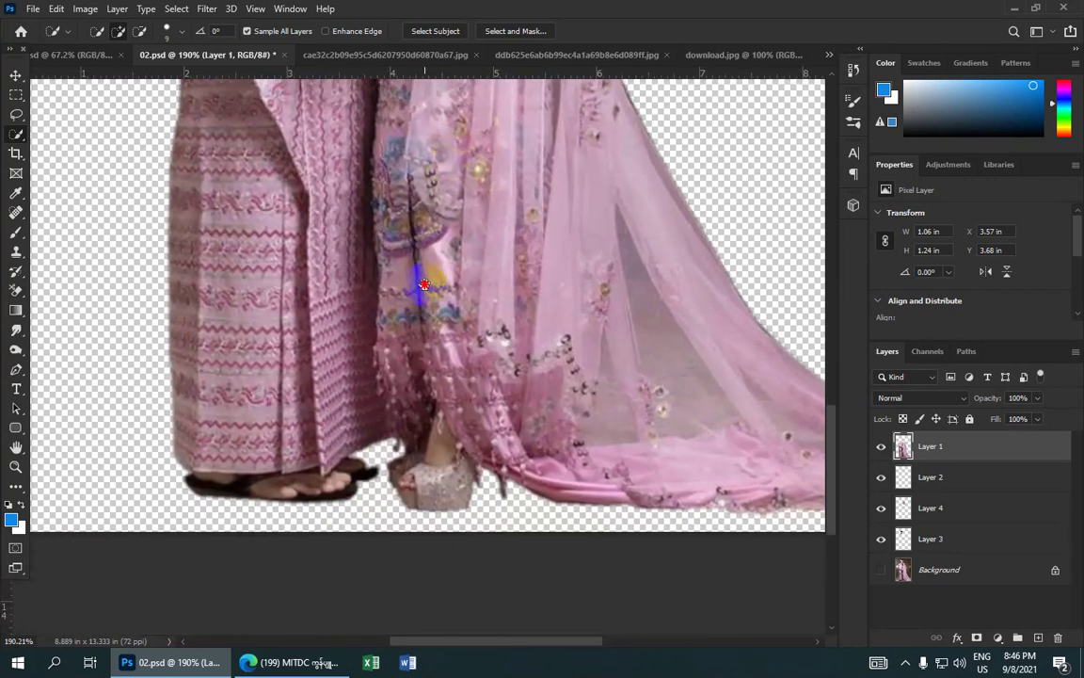
scroll(423, 284, "down", 4)
scroll(414, 353, "down", 1)
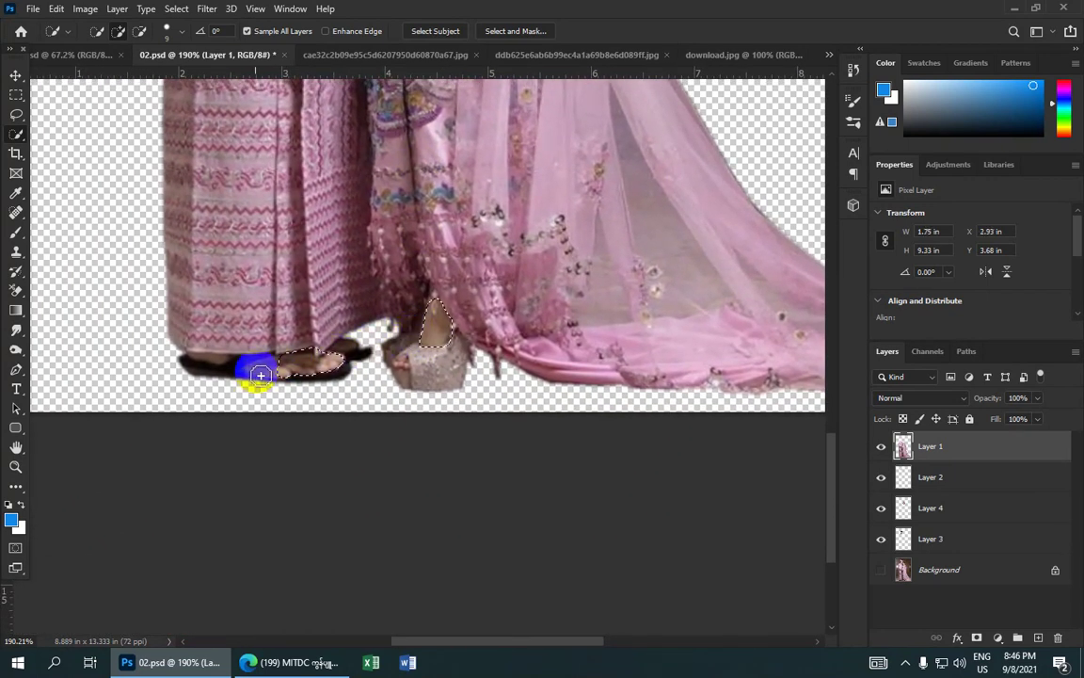
left_click_drag(214, 362, 351, 351)
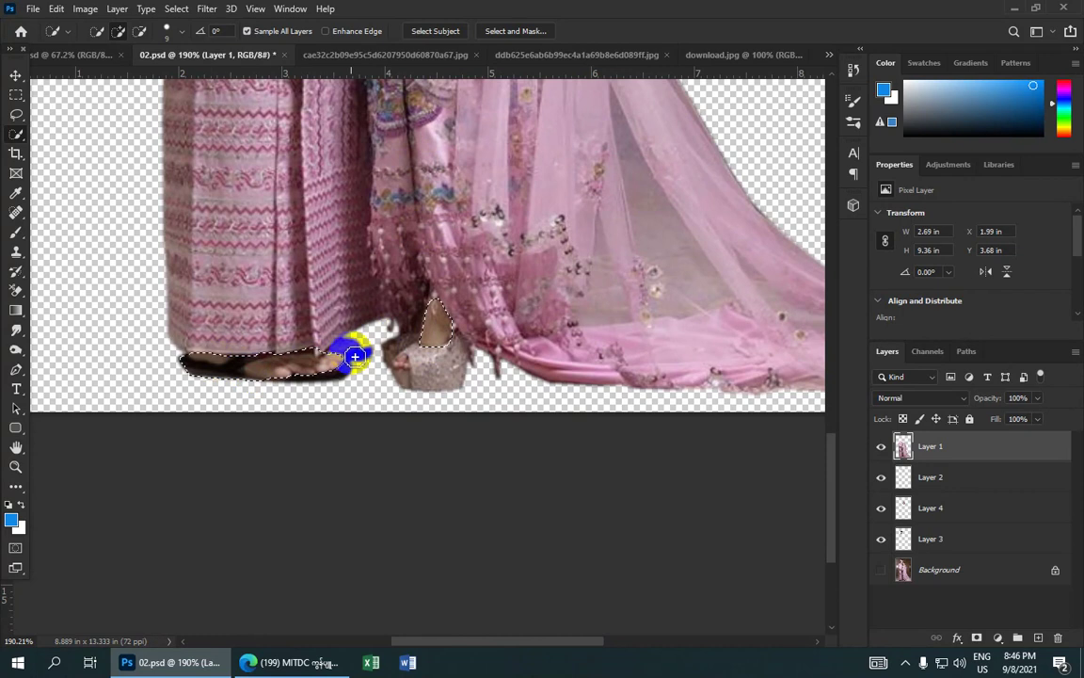
left_click(207, 369, "alt")
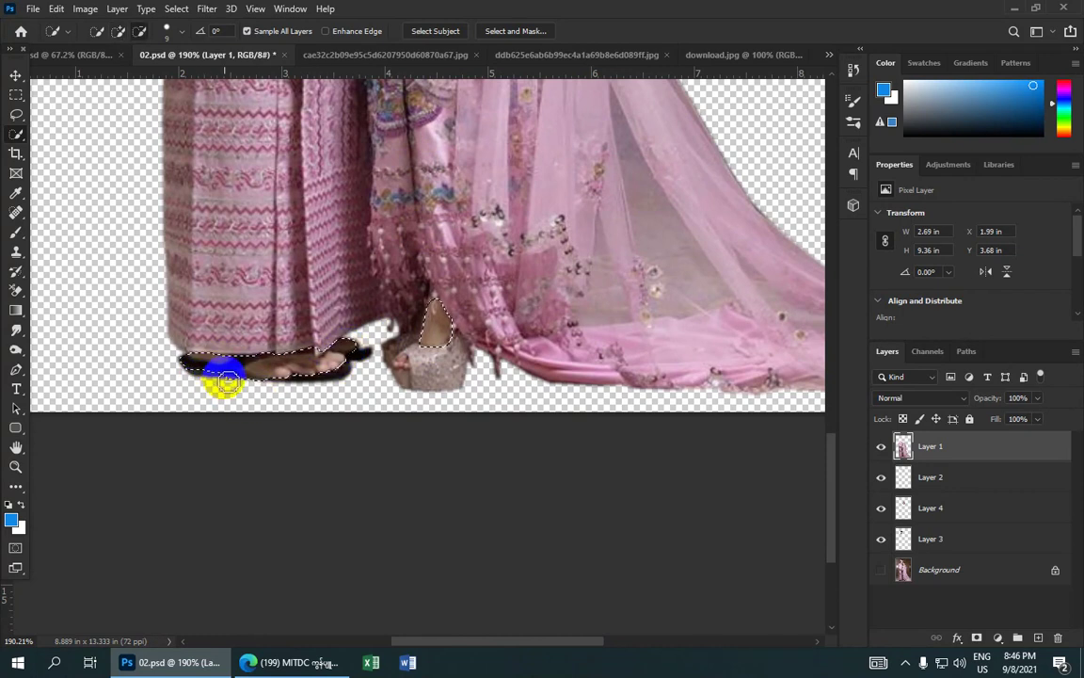
- Add the bride's shoe, trim its strap area, and add the gap beside her neck
scroll(263, 369, "down", 3)
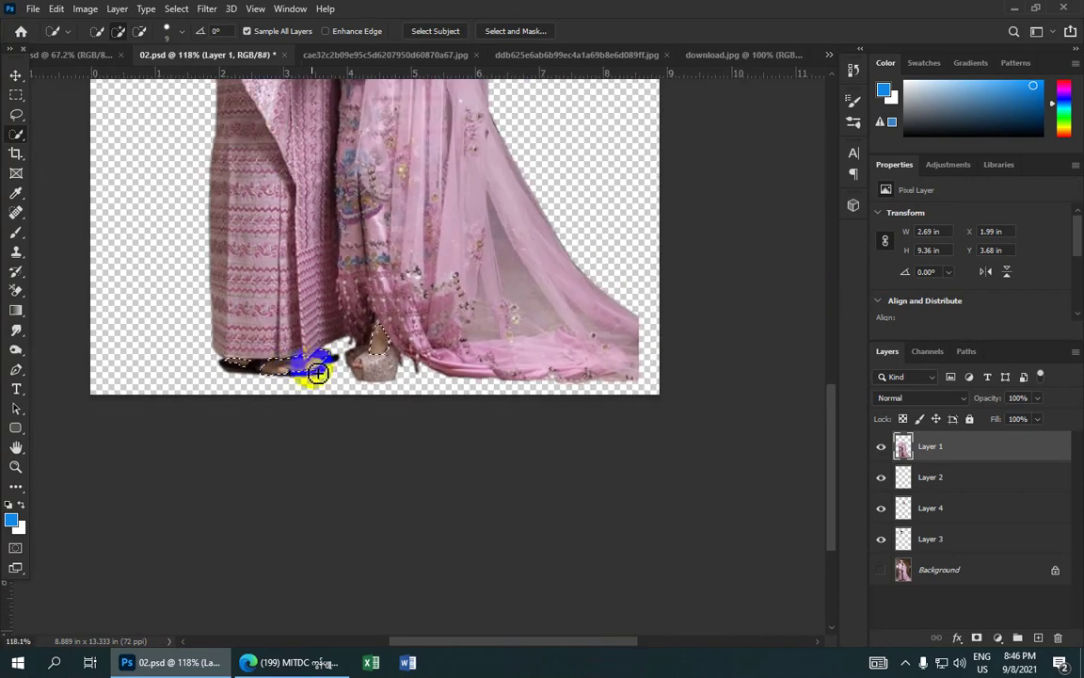
scroll(350, 365, "up", 2)
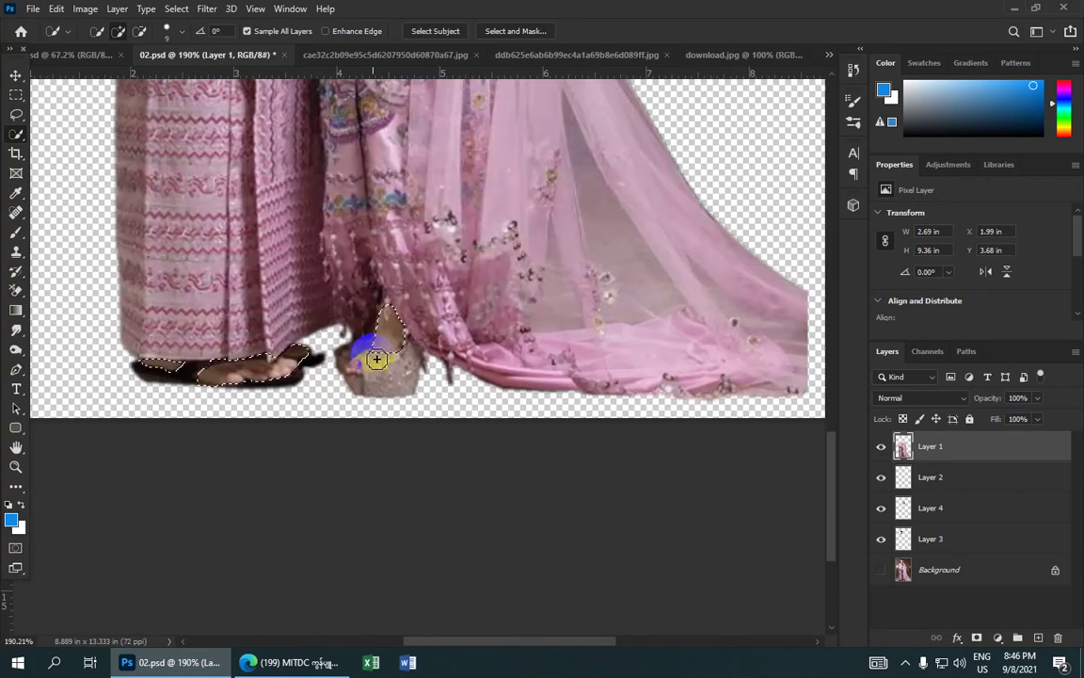
left_click_drag(345, 356, 376, 384)
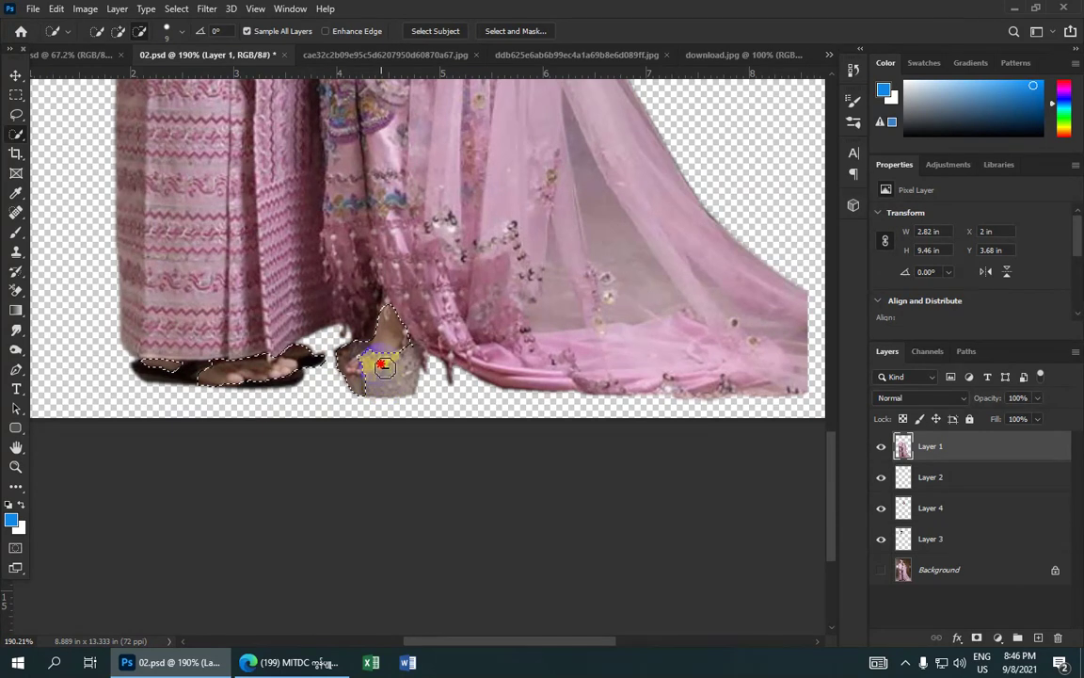
left_click_drag(366, 351, 420, 345)
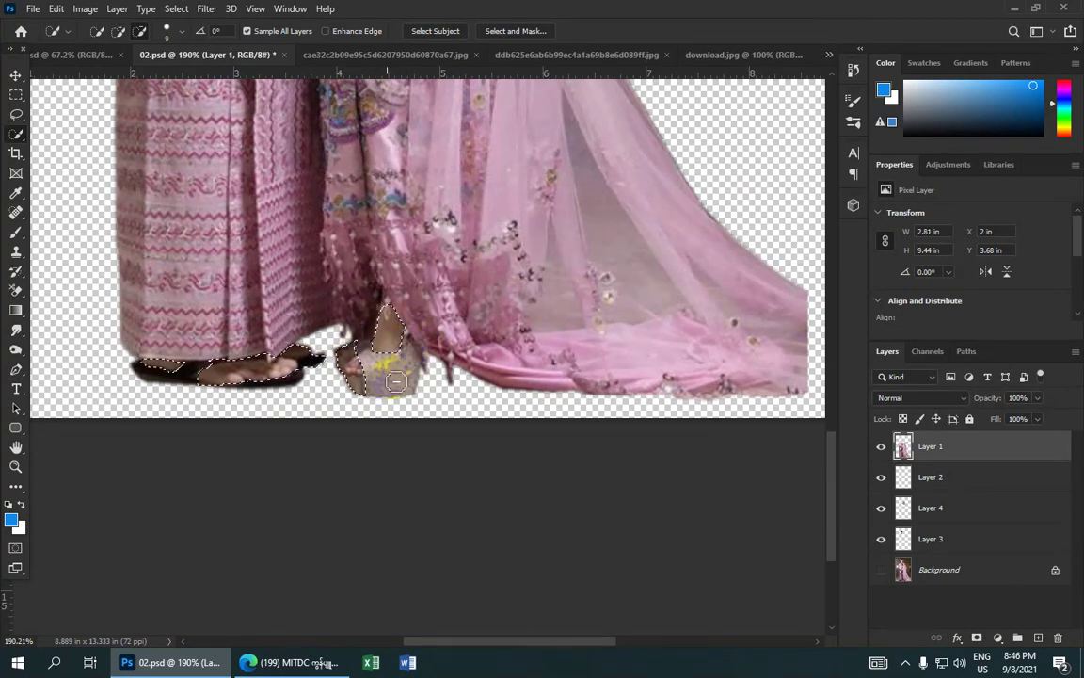
mouse_move(415, 339)
left_mouse_down()
mouse_move(366, 395)
mouse_move(356, 346)
left_mouse_up()
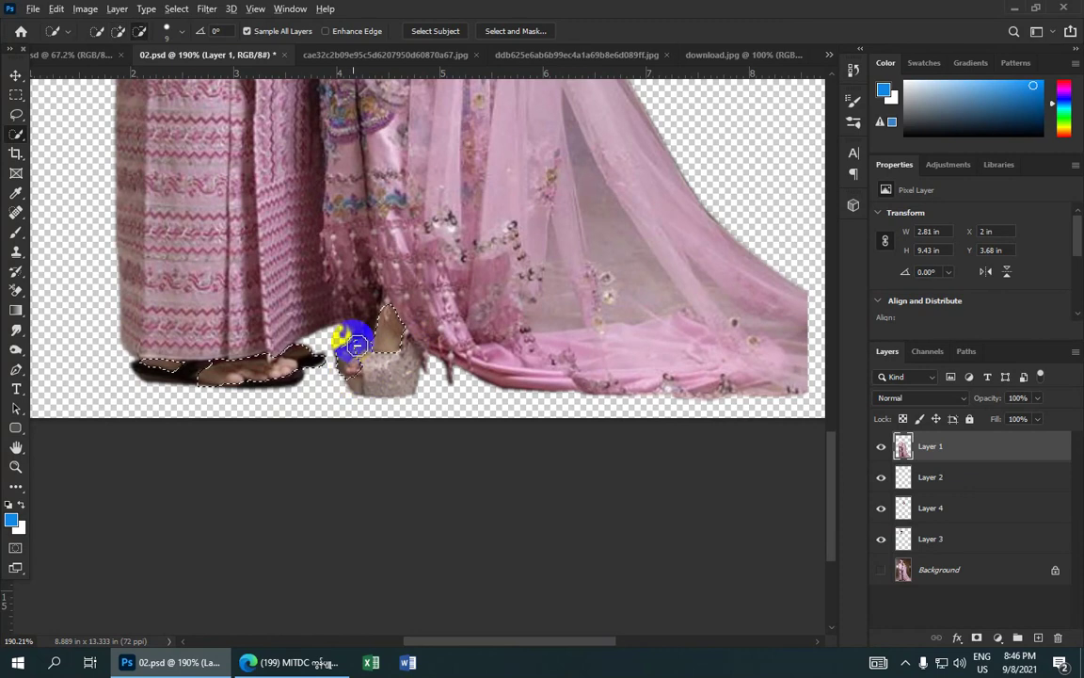
scroll(356, 347, "down", 1)
scroll(375, 326, "down", 2)
scroll(334, 177, "down", 1)
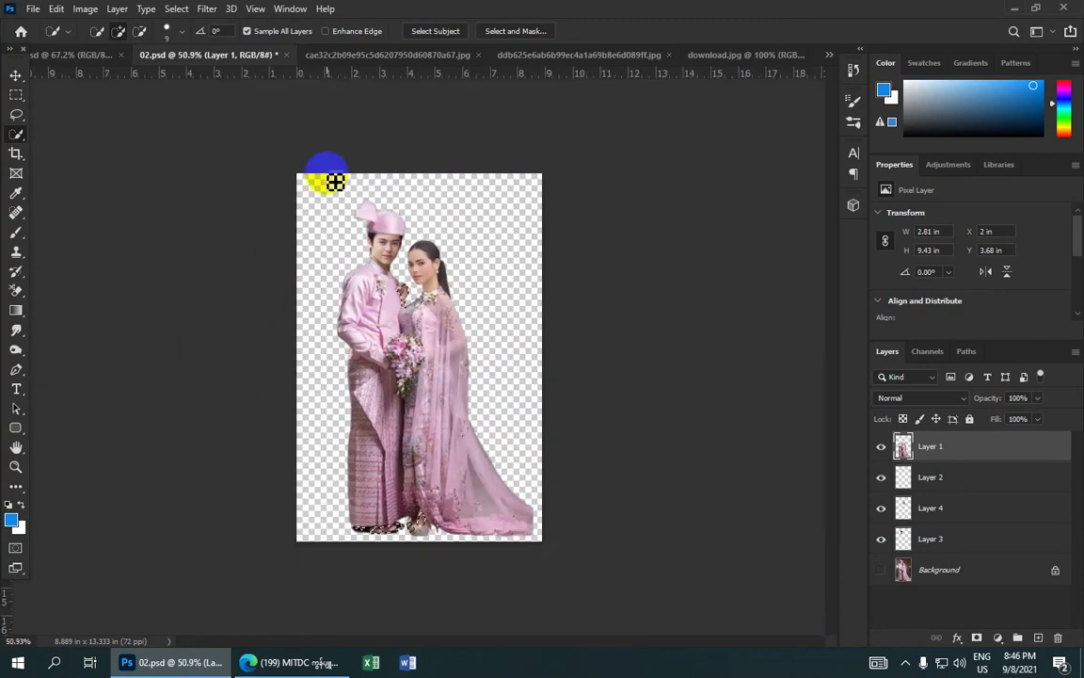
scroll(318, 148, "up", 1)
left_click(386, 268)
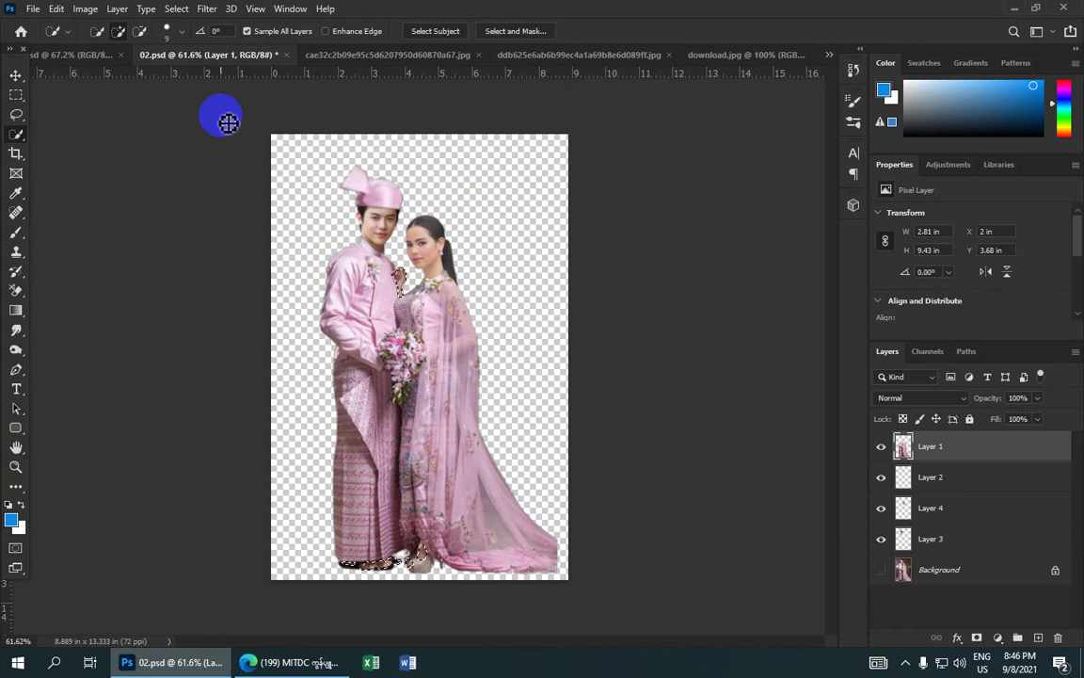
- Apply Levels with the midtone value at 1.10 to the selected feet and neck-gap areas
left_click(84, 16)
mouse_move(105, 52)
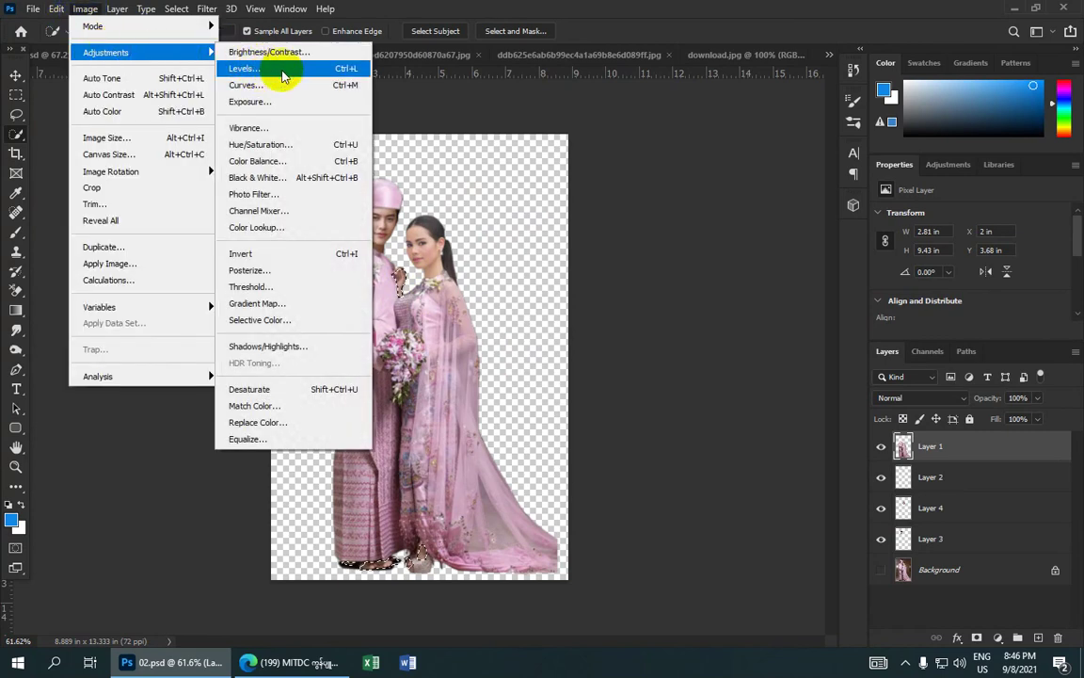
left_click(293, 75)
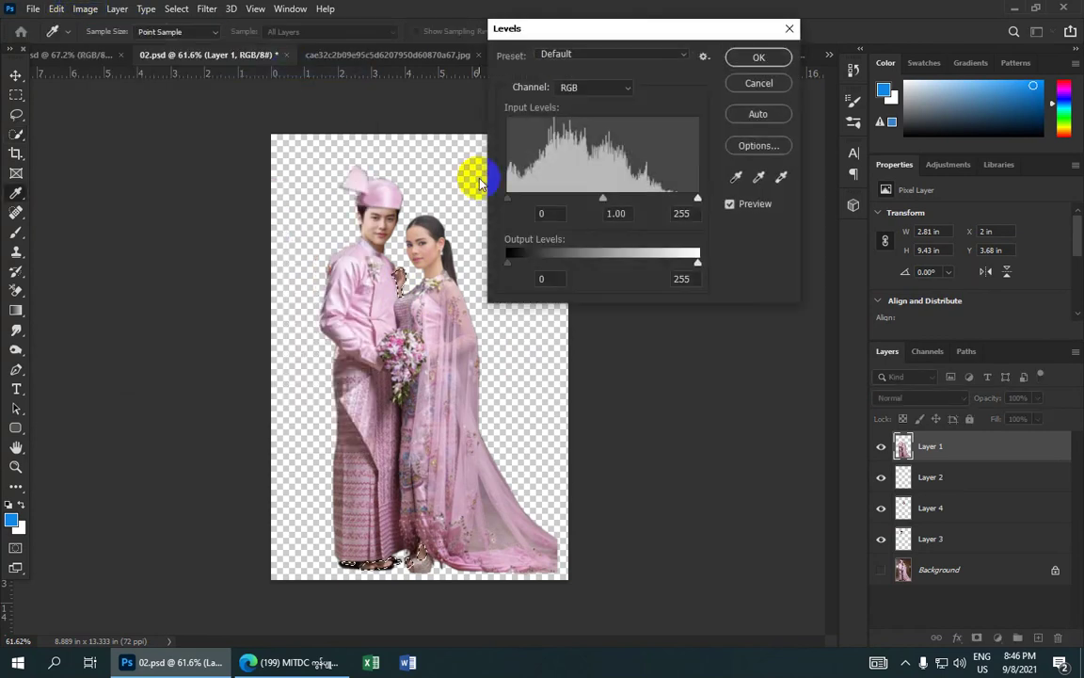
left_click_drag(603, 201, 597, 201)
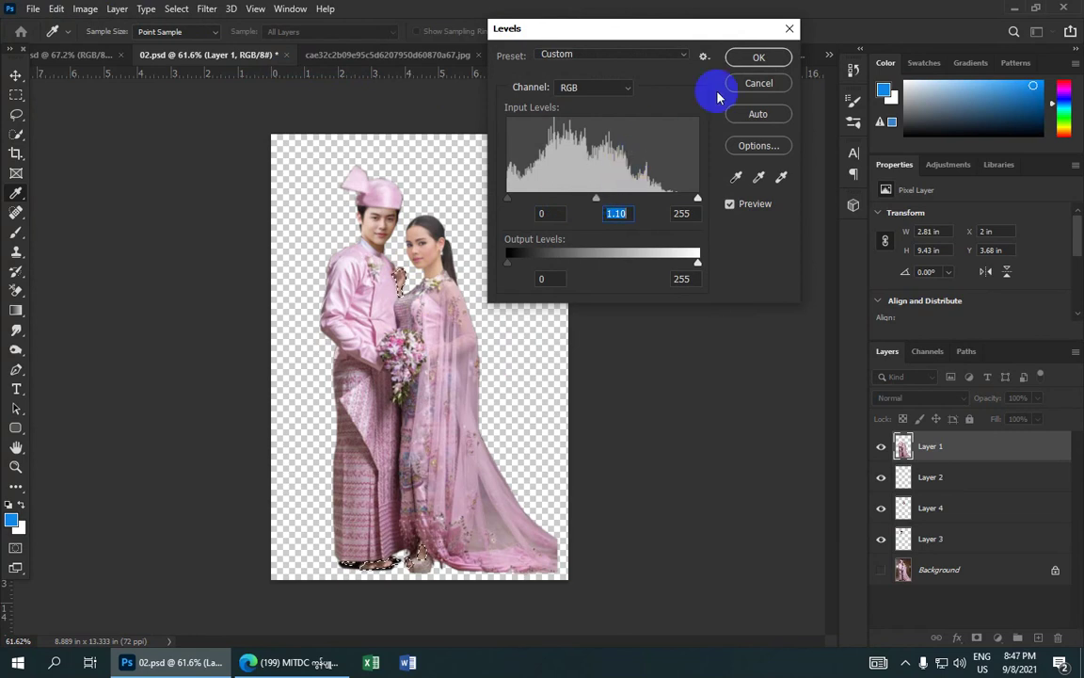
left_click(760, 58)
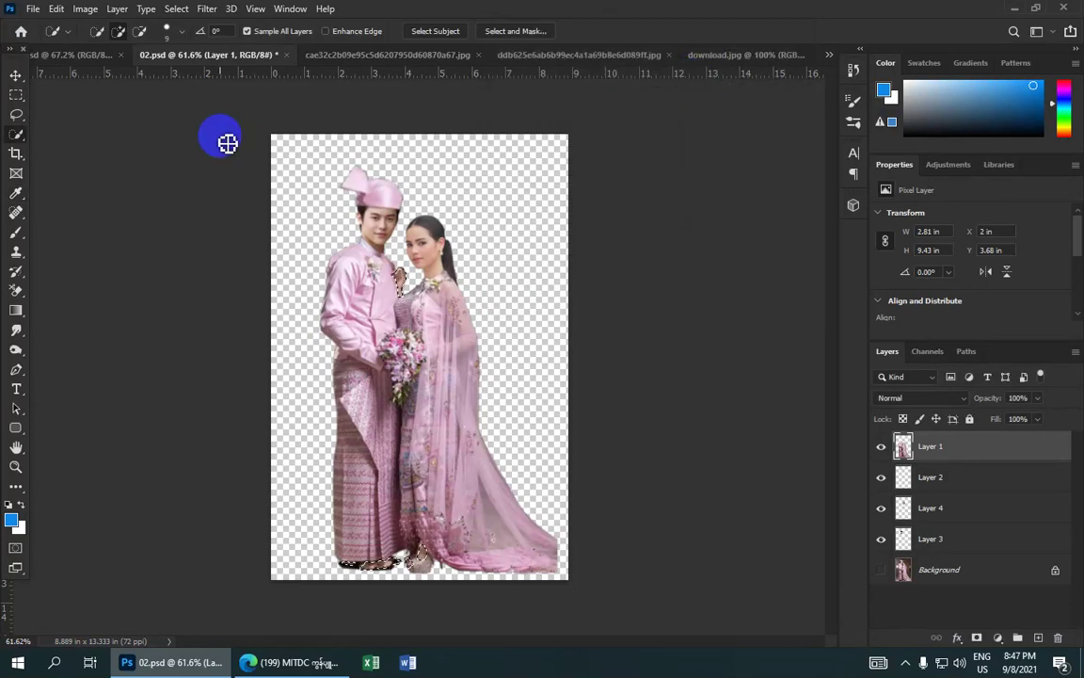
- Set a midtone Color Balance of +8, 0, -2 on the selected feet and neck-gap areas
left_click(87, 9)
mouse_move(105, 53)
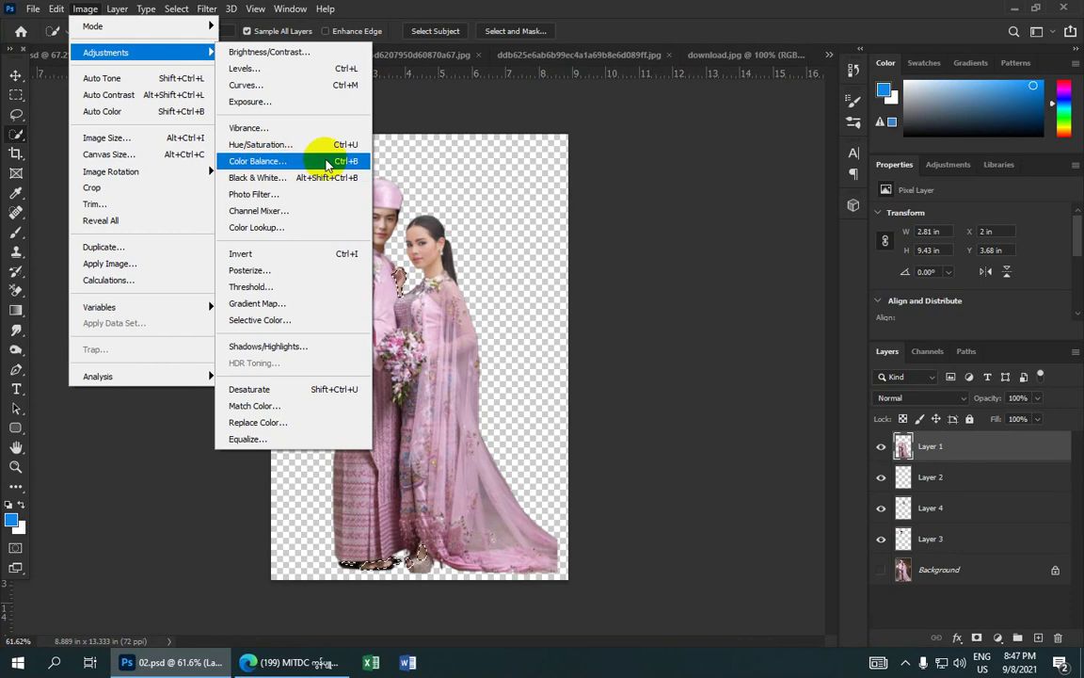
left_click(326, 164)
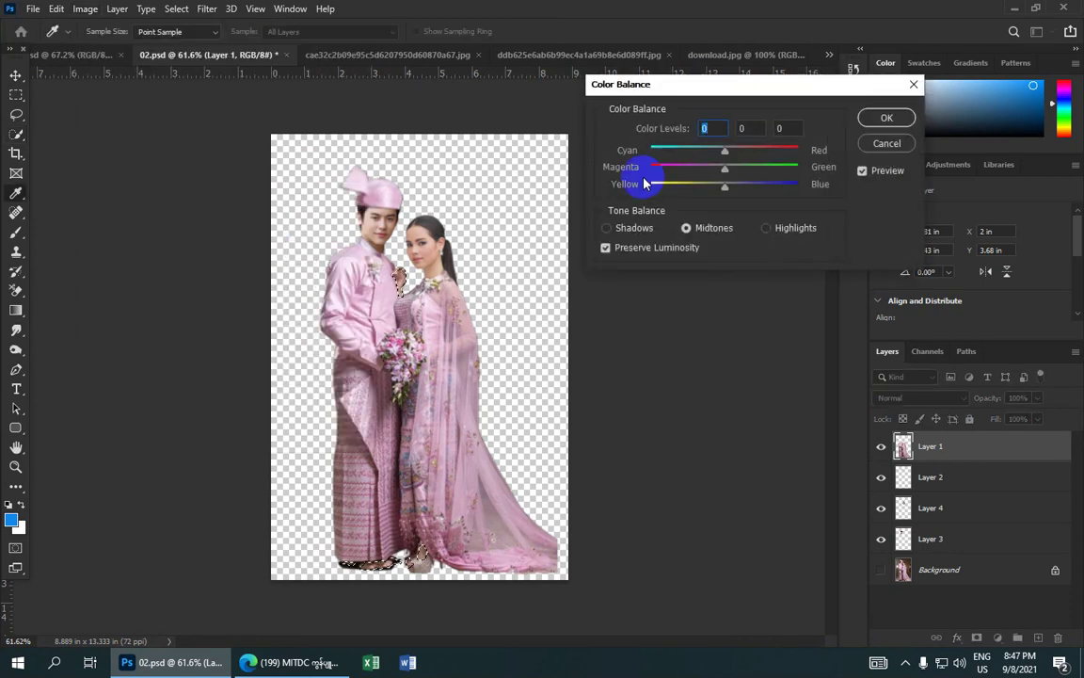
left_click_drag(723, 152, 726, 157)
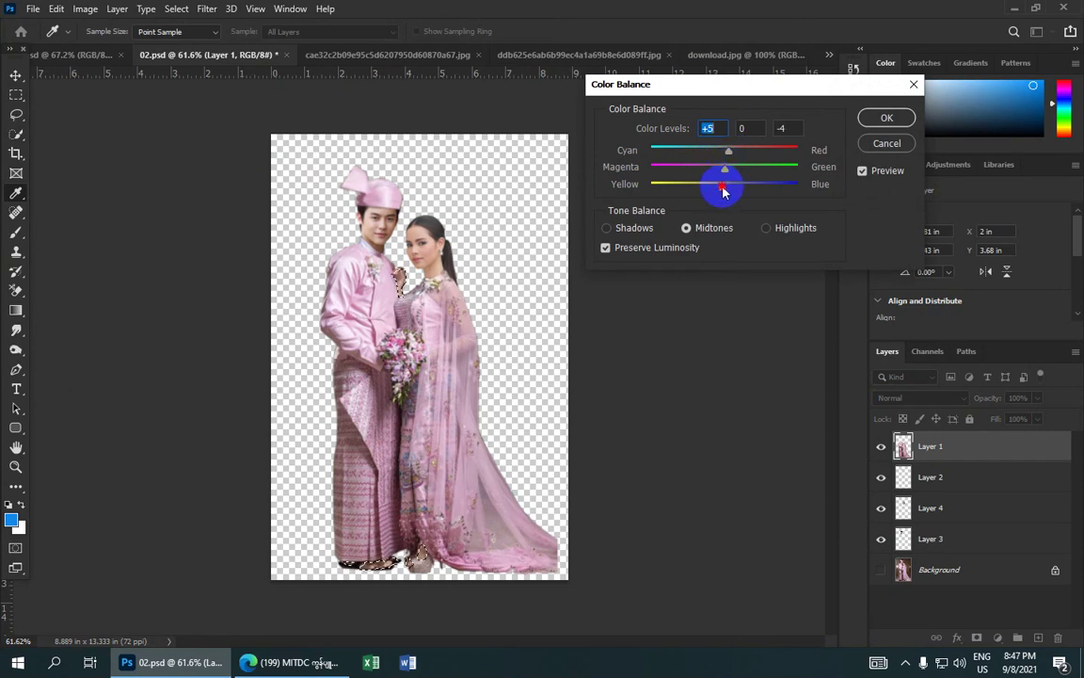
left_click_drag(723, 191, 725, 175)
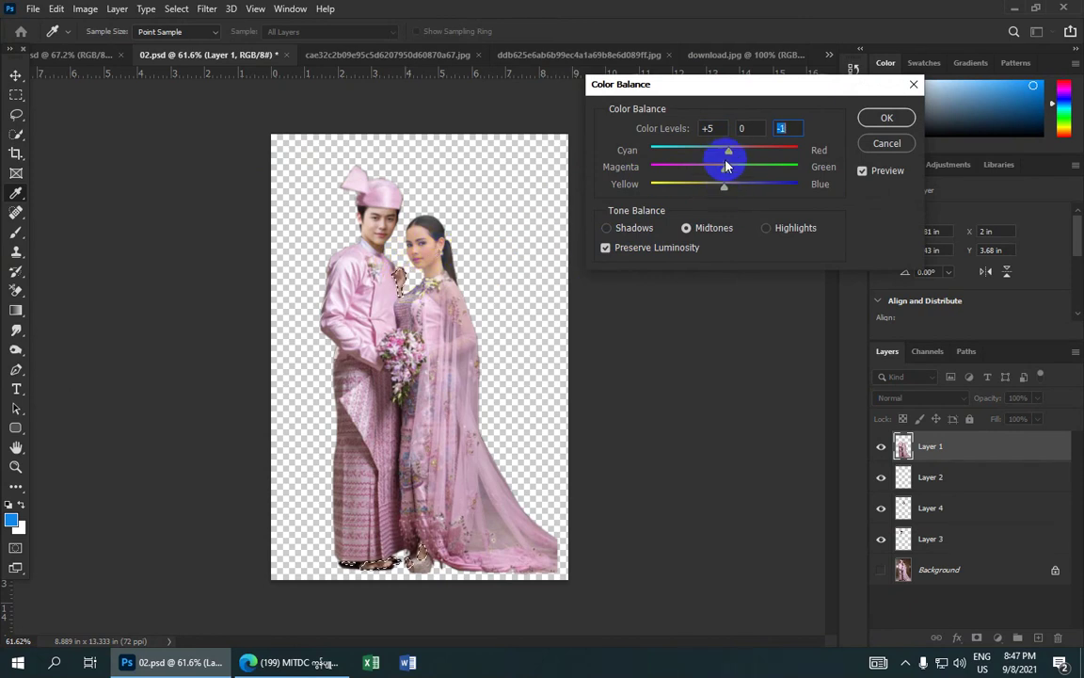
left_click_drag(727, 151, 732, 153)
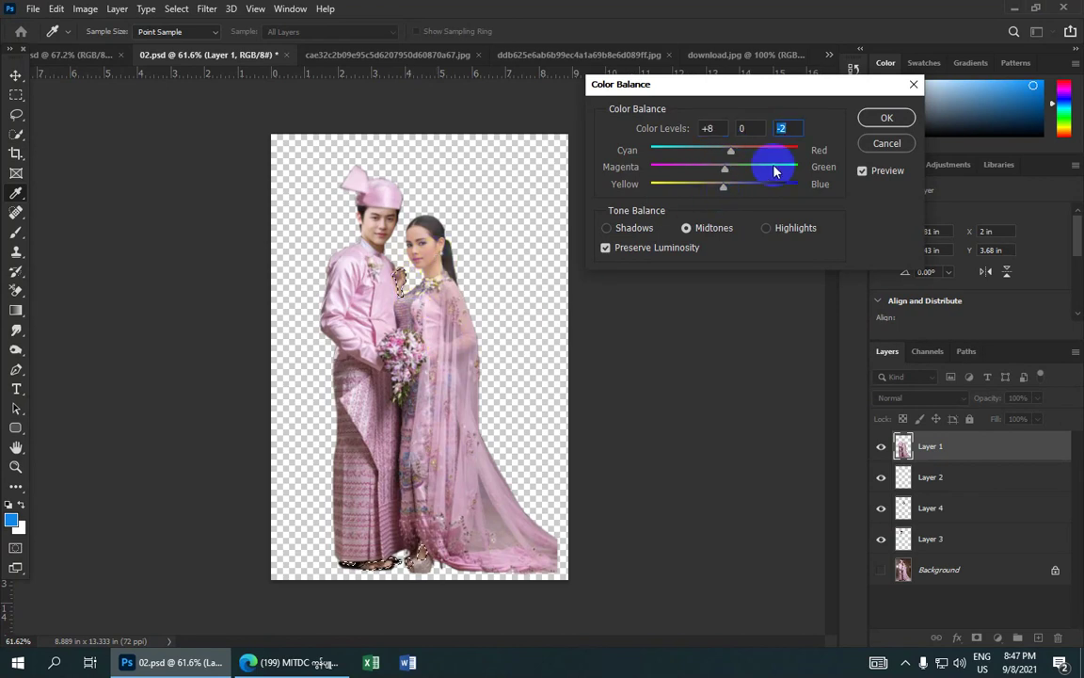
- Confirm the +8, 0, -2 Color Balance on the selected areas
left_click(876, 120)
scroll(483, 283, "up", 3)
scroll(412, 293, "up", 3)
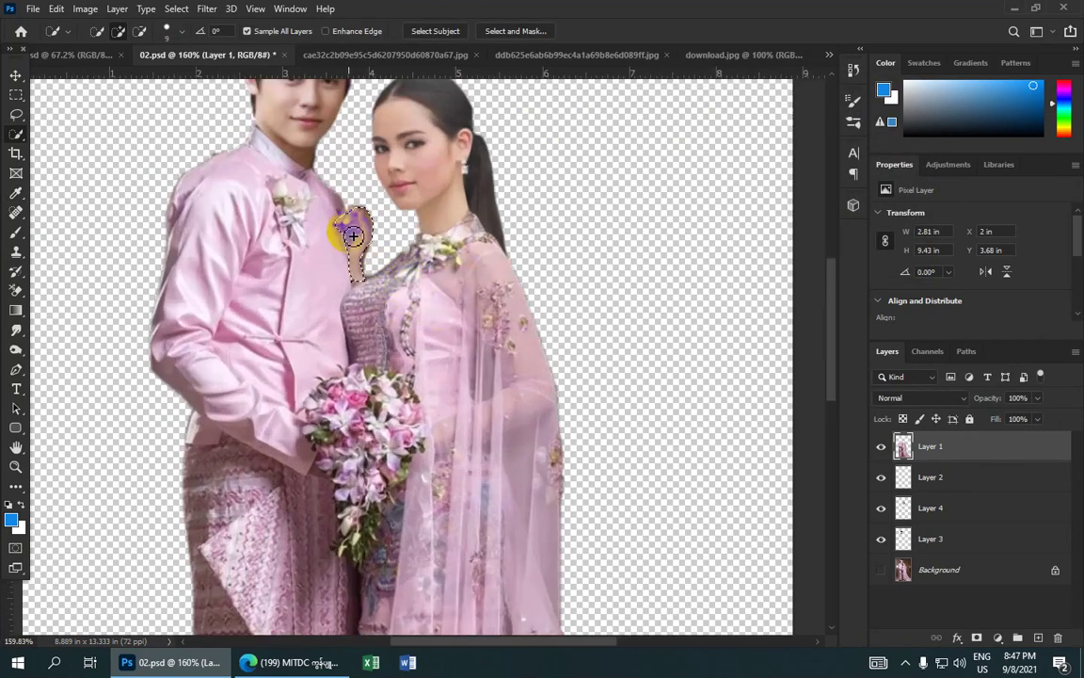
scroll(330, 246, "down", 2)
scroll(362, 233, "down", 2)
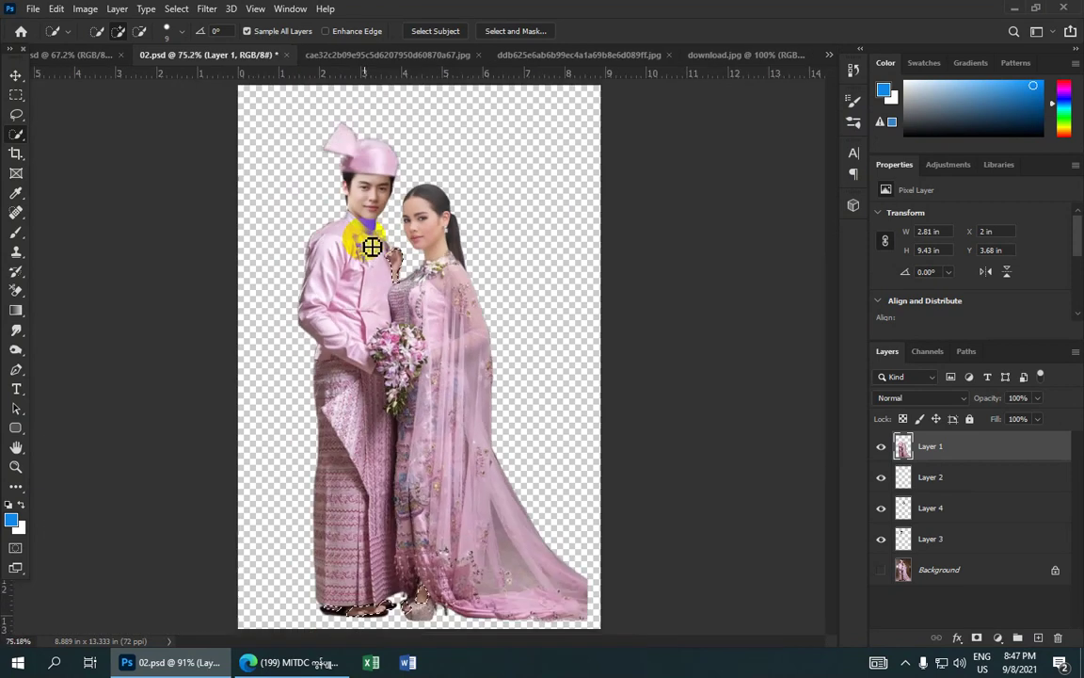
scroll(372, 247, "down", 1)
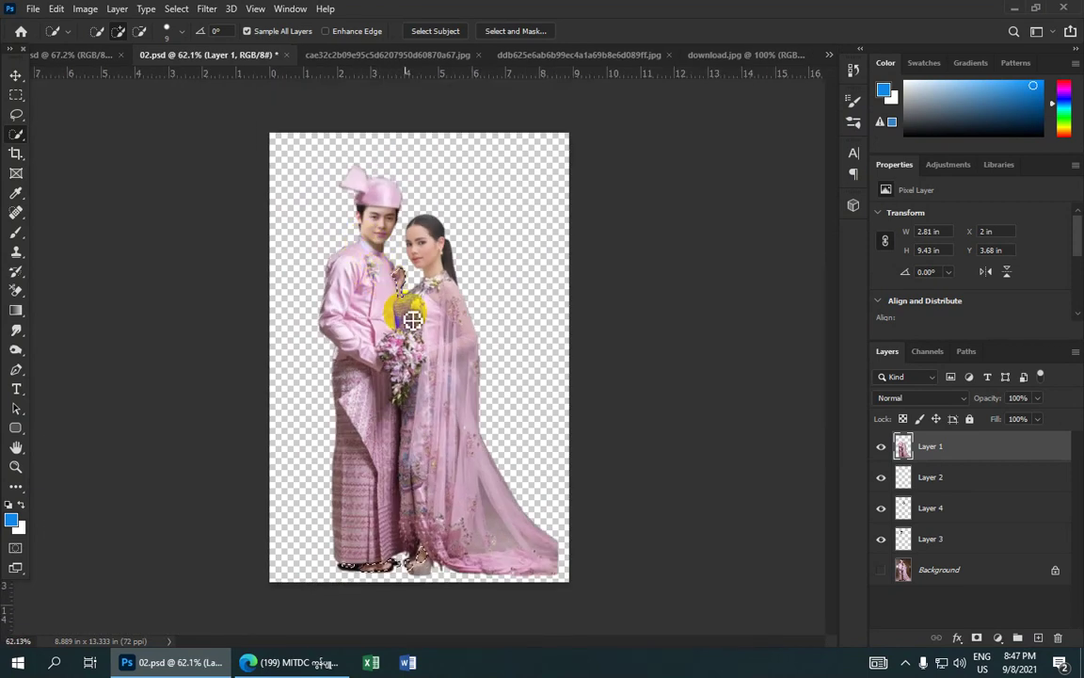
- Deselect, check the couple cut-out, and bring up the download.jpg blue curtain background
left_click(176, 10)
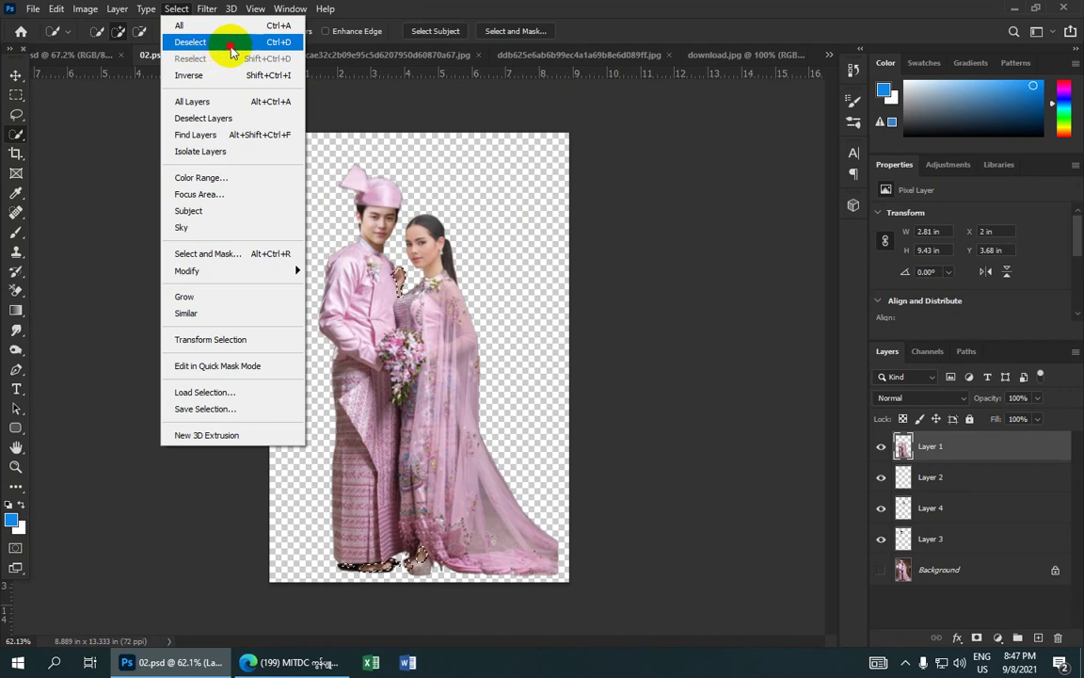
left_click(231, 42)
scroll(414, 188, "up", 3)
scroll(419, 247, "up", 2)
scroll(419, 244, "up", 2)
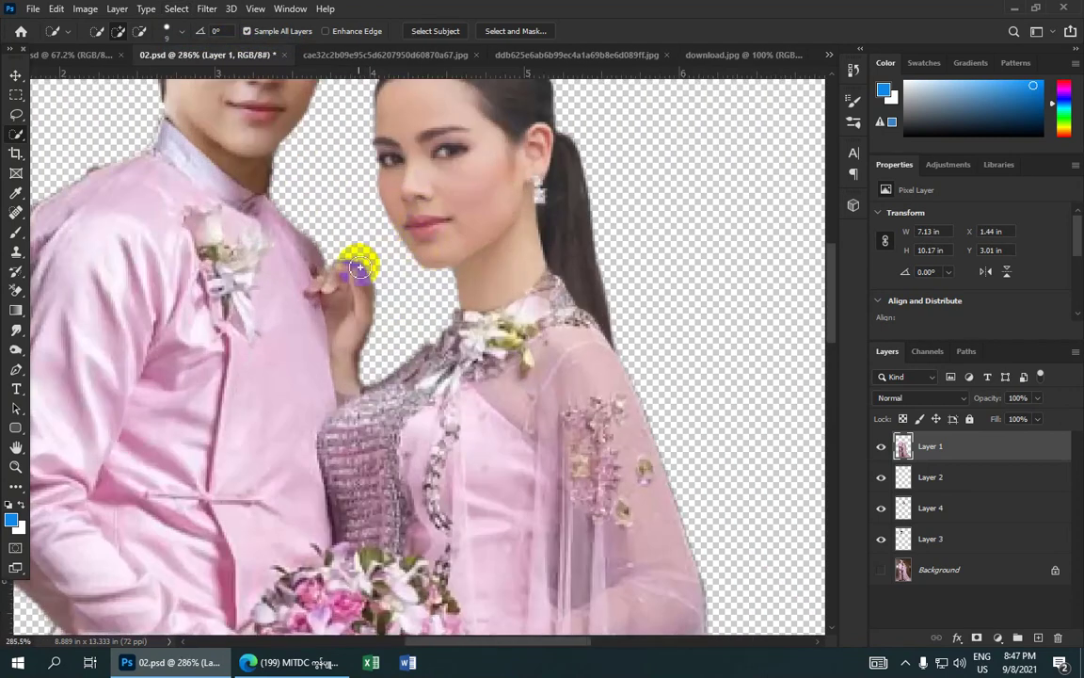
scroll(362, 261, "down", 3)
scroll(299, 245, "up", 2)
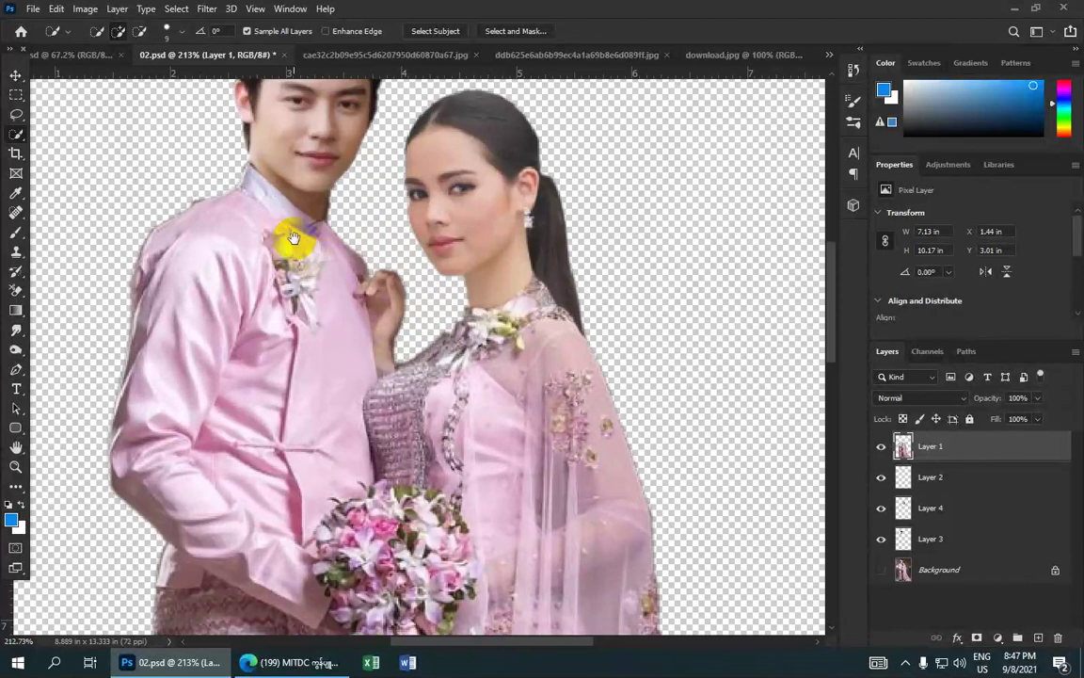
scroll(293, 238, "down", 2)
scroll(377, 292, "down", 1)
scroll(505, 292, "down", 1)
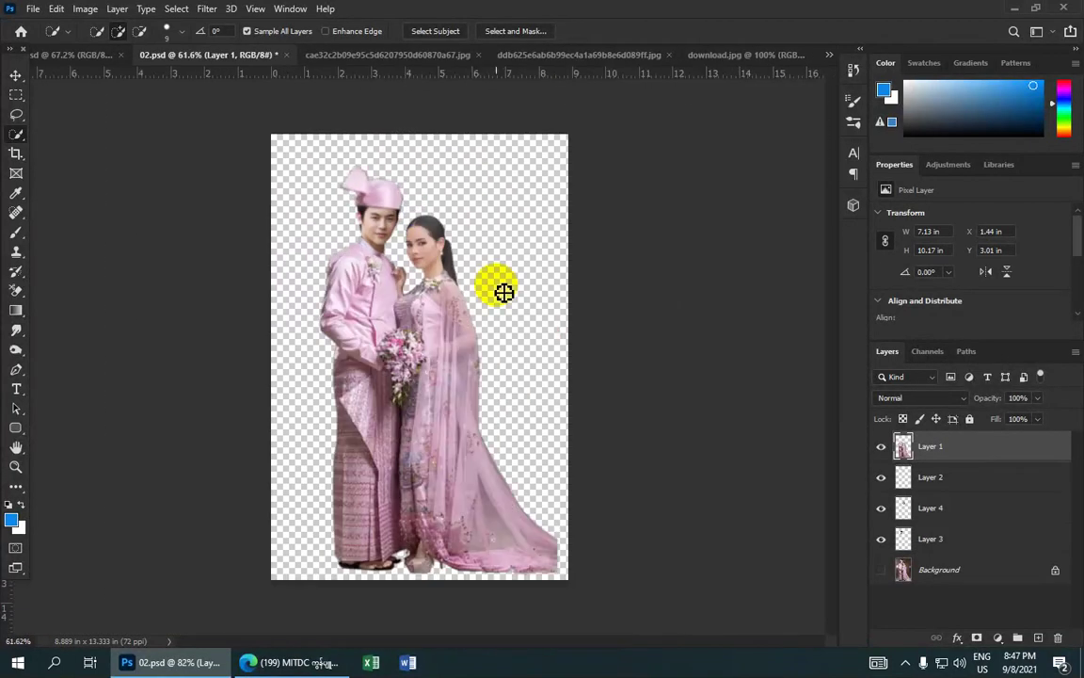
scroll(504, 293, "down", 1)
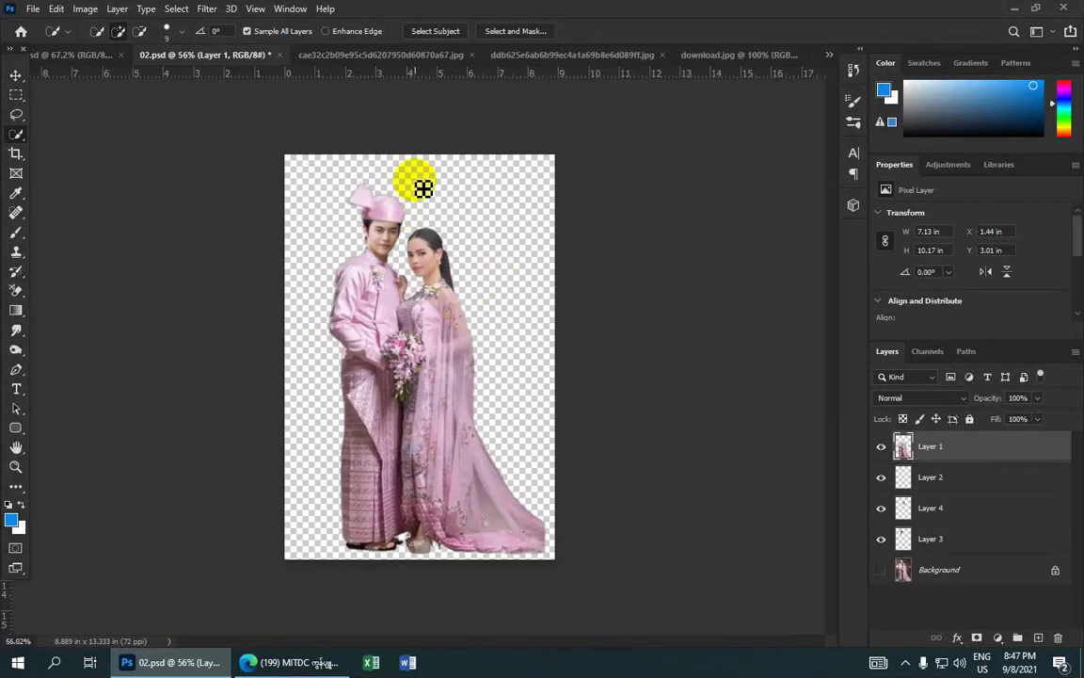
left_click(722, 53)
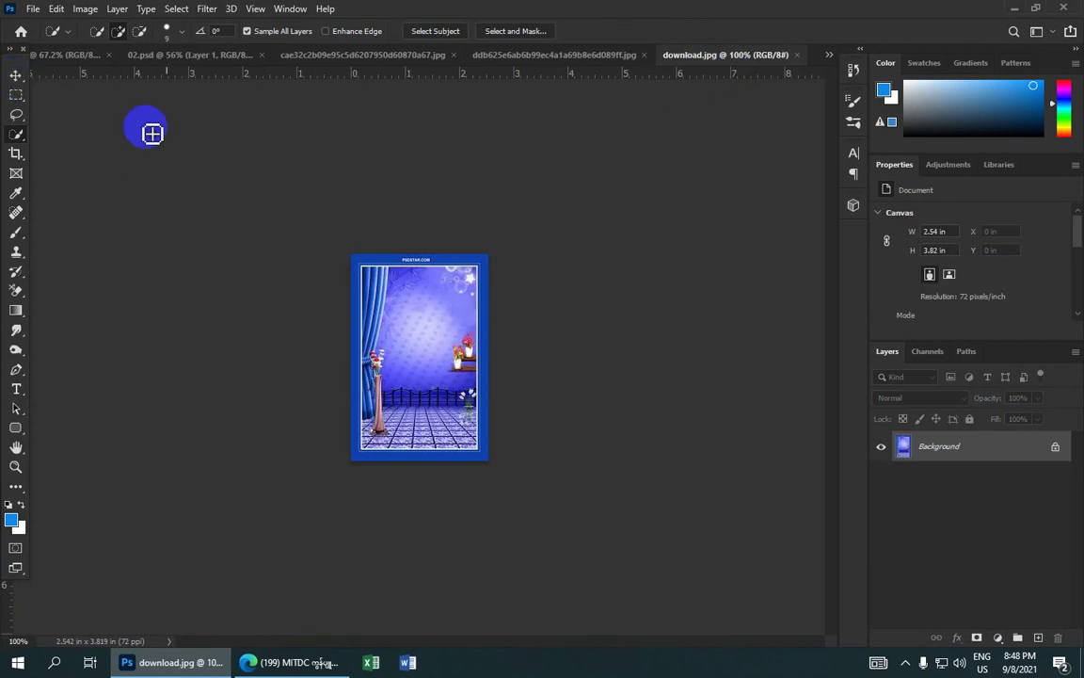
- With the Move tool, drag the download.jpg curtain image onto the 02.psd tab
left_click(15, 79)
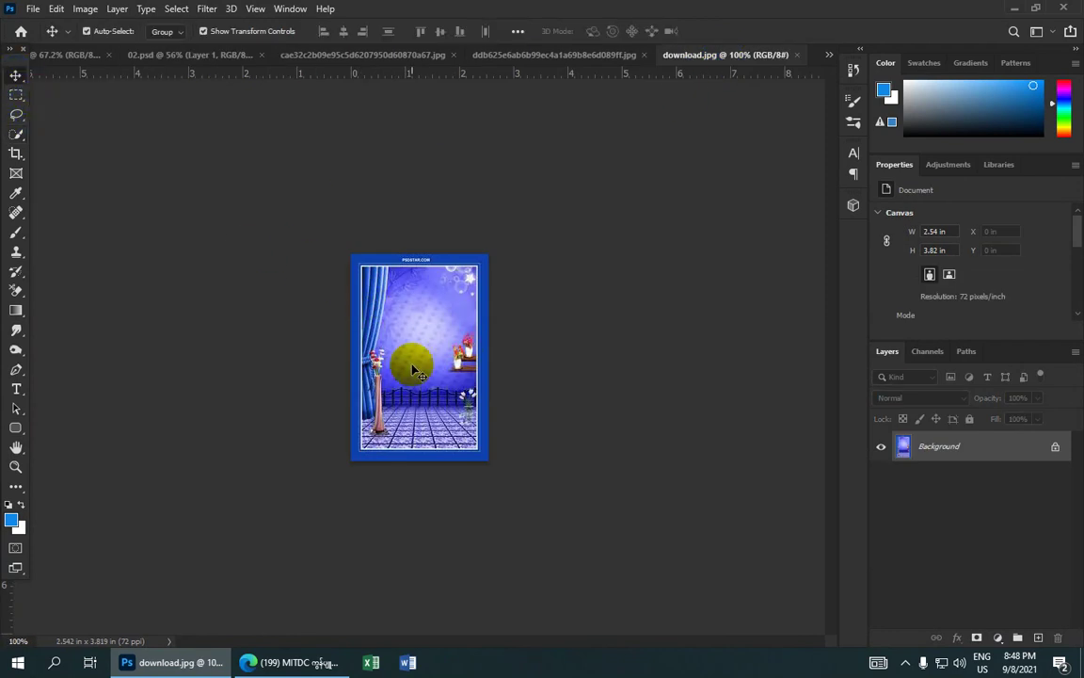
mouse_move(428, 381)
left_mouse_down()
mouse_move(345, 198)
mouse_move(440, 249)
left_mouse_up()
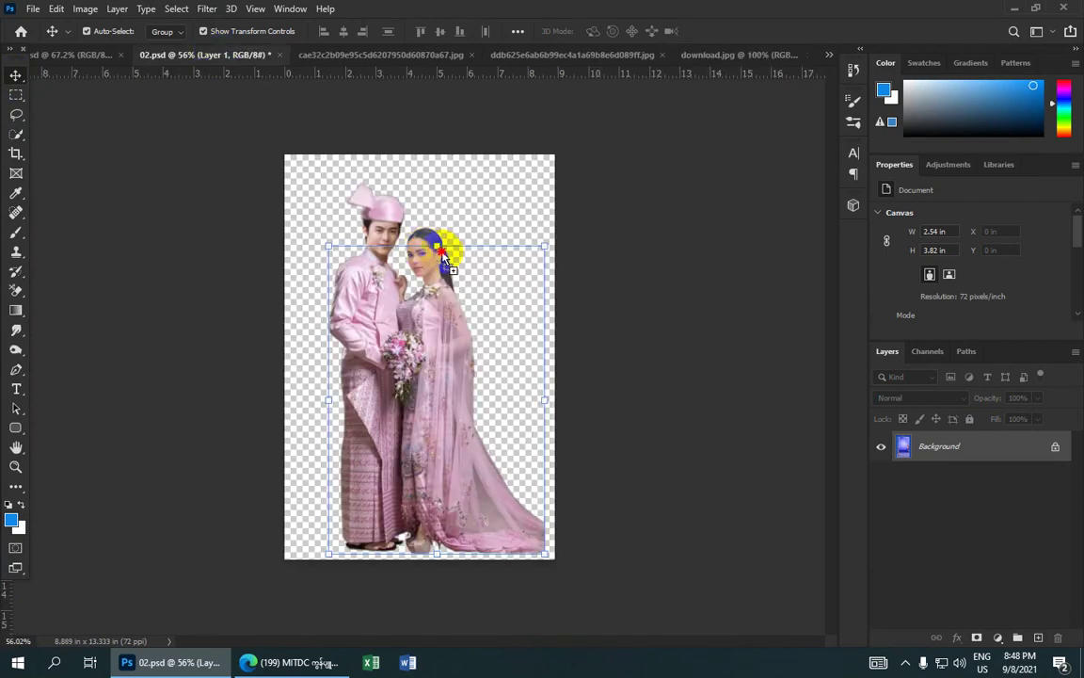
- Drop the blue curtain in as Layer 5 and scale it to about 350% to cover the canvas
left_click_drag(443, 254, 443, 259)
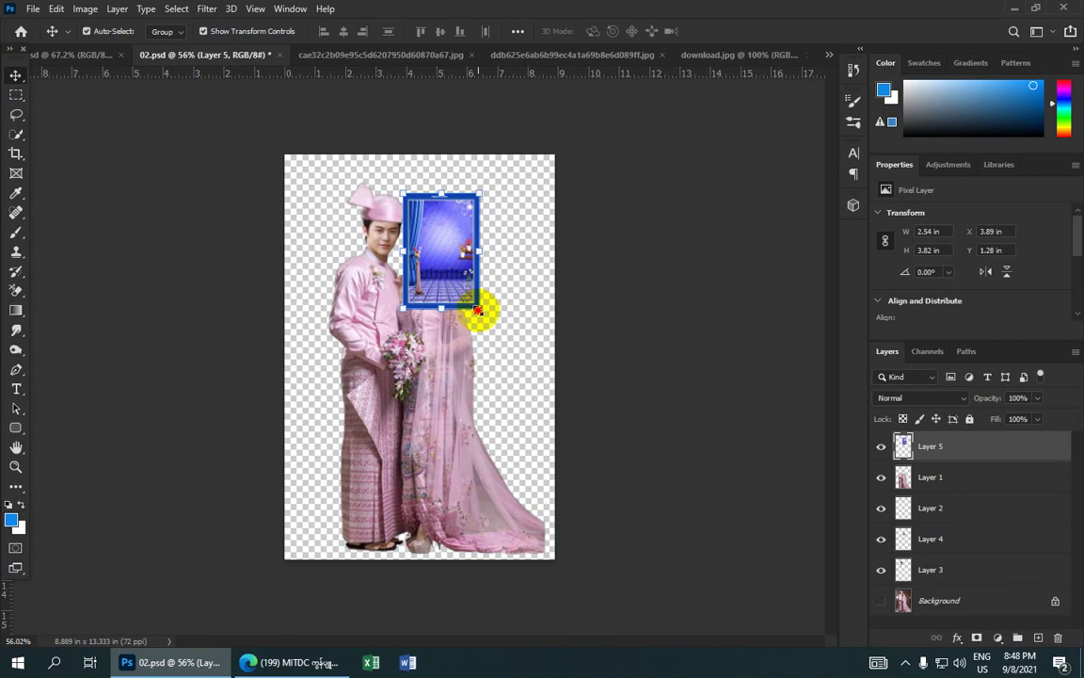
left_click_drag(478, 309, 586, 467)
left_click_drag(402, 196, 353, 115)
left_click_drag(424, 235, 359, 273)
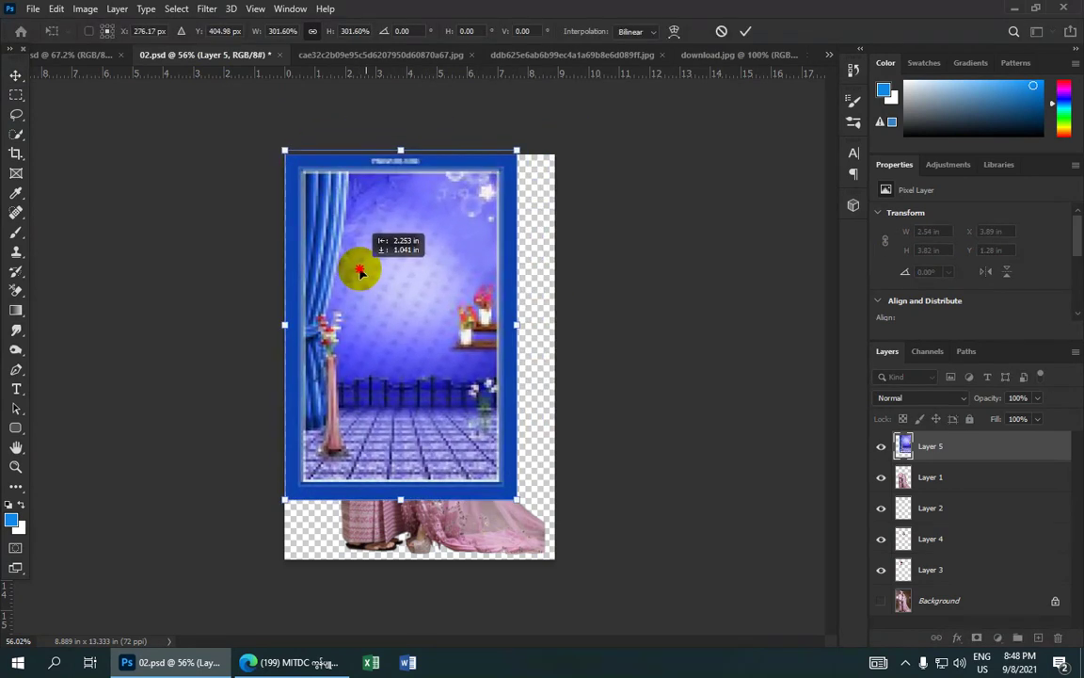
mouse_move(516, 499)
left_mouse_down()
mouse_move(559, 557)
mouse_move(508, 503)
left_mouse_up()
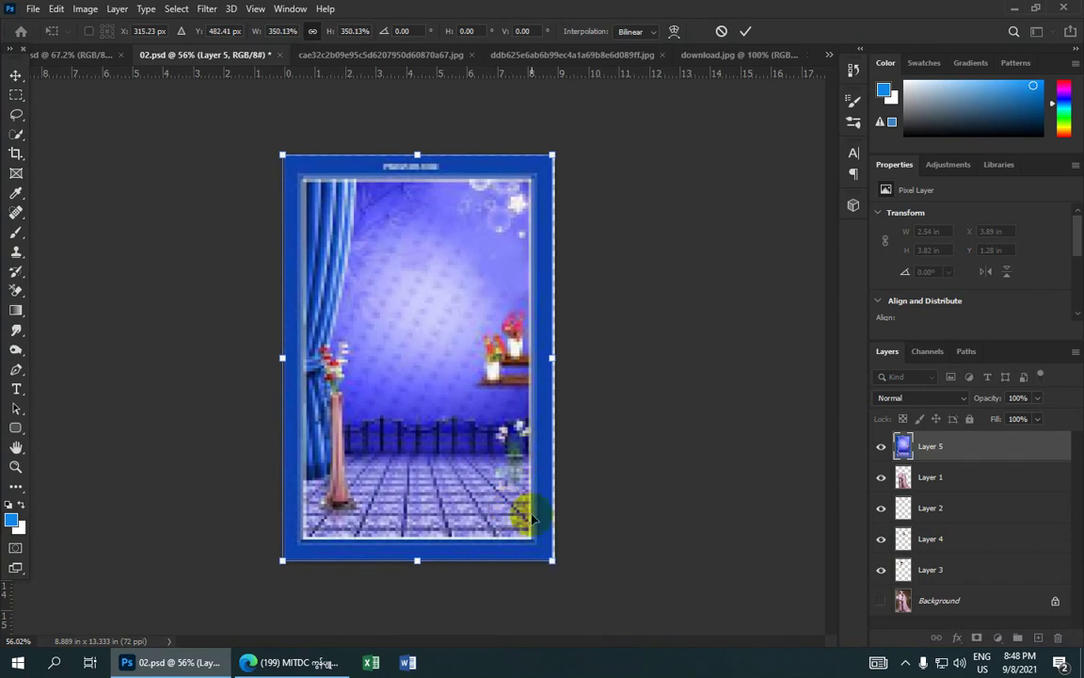
key("Right")
key("Right")
key("Right")
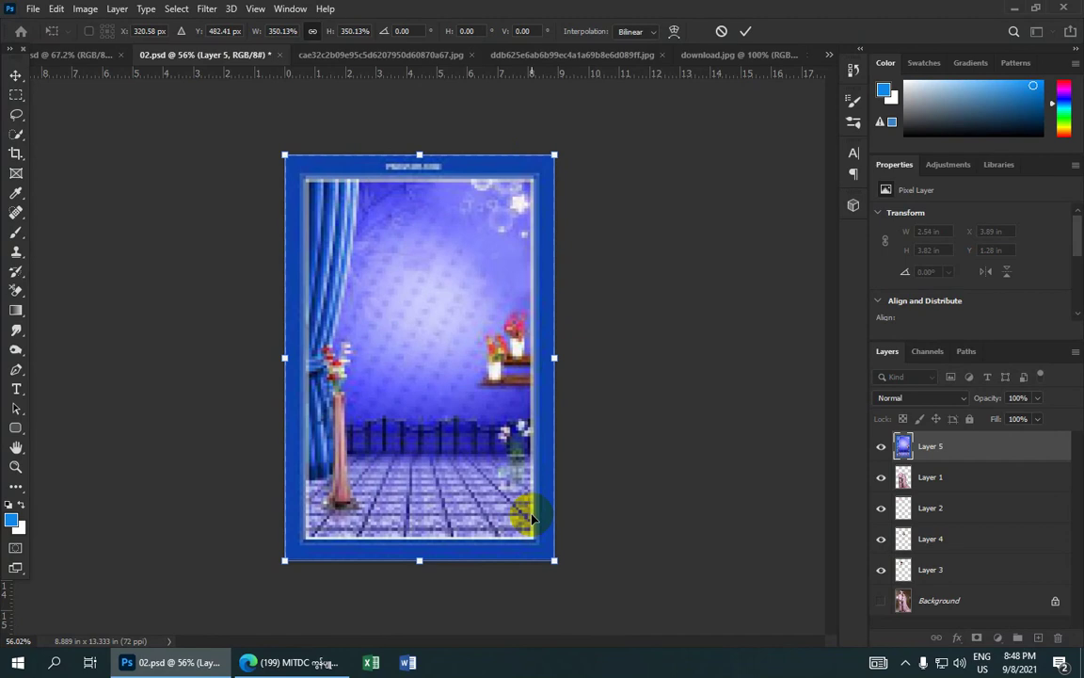
left_click(745, 32)
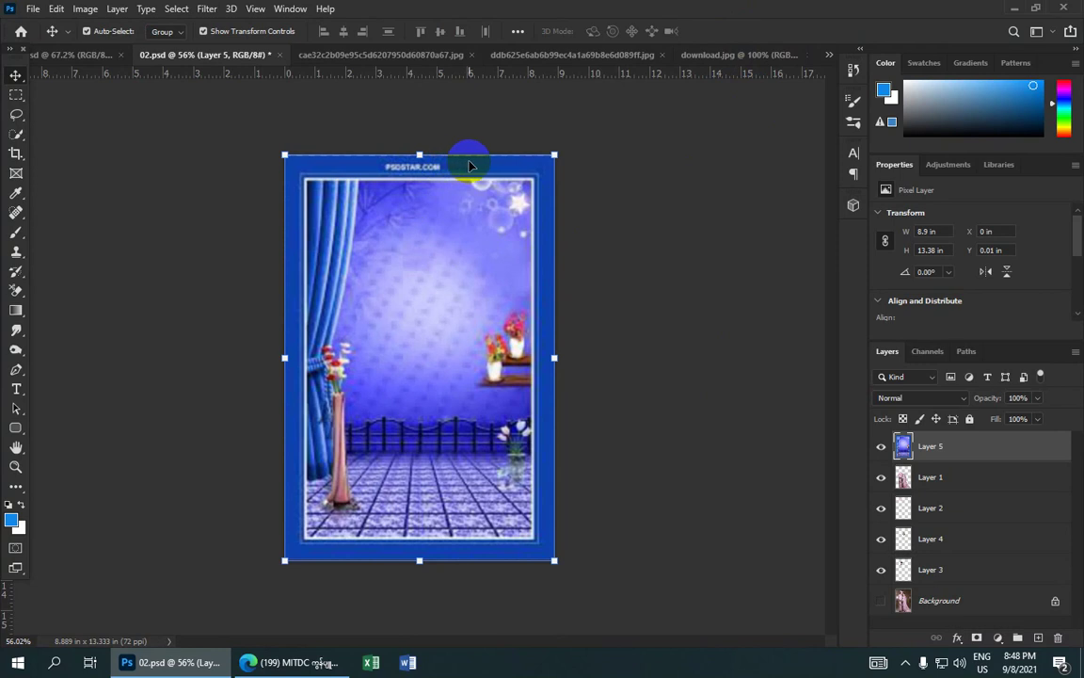
- Move Layer 5 beneath the couple, then select Layers 1, 2, 4 and 3 together
left_click_drag(963, 450, 969, 587)
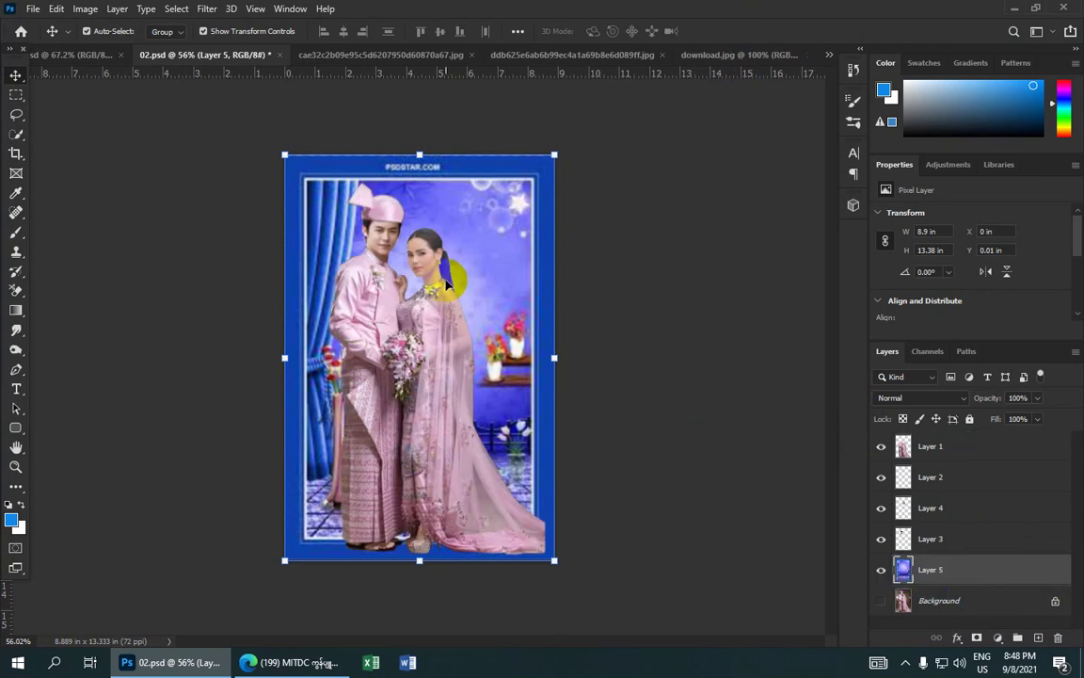
left_click(959, 543)
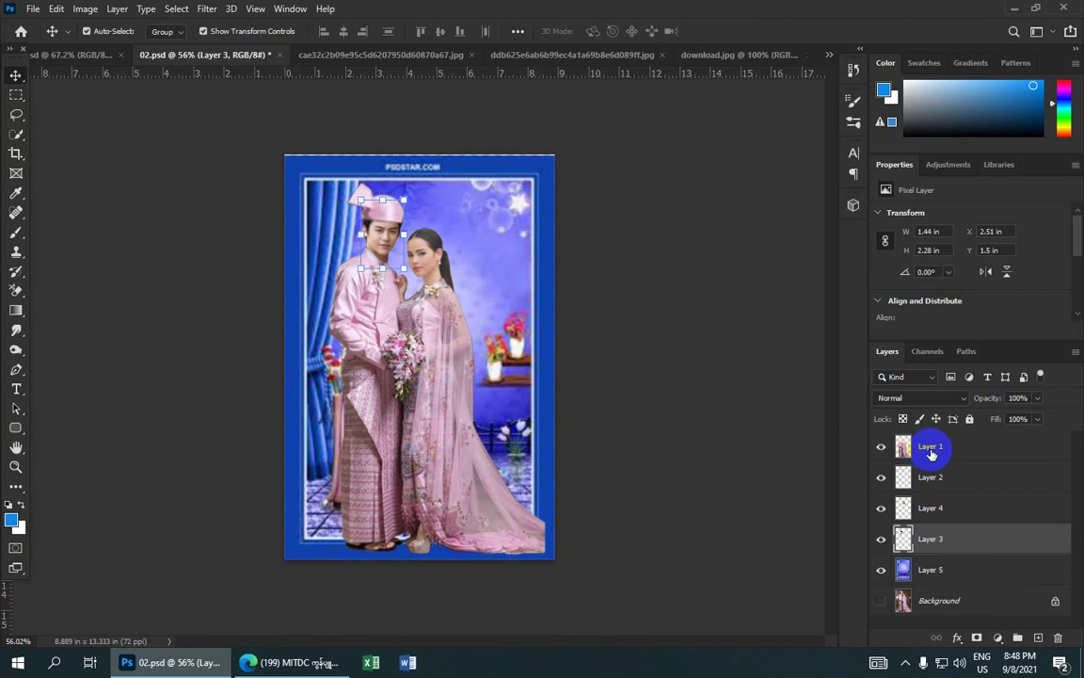
left_click(958, 539)
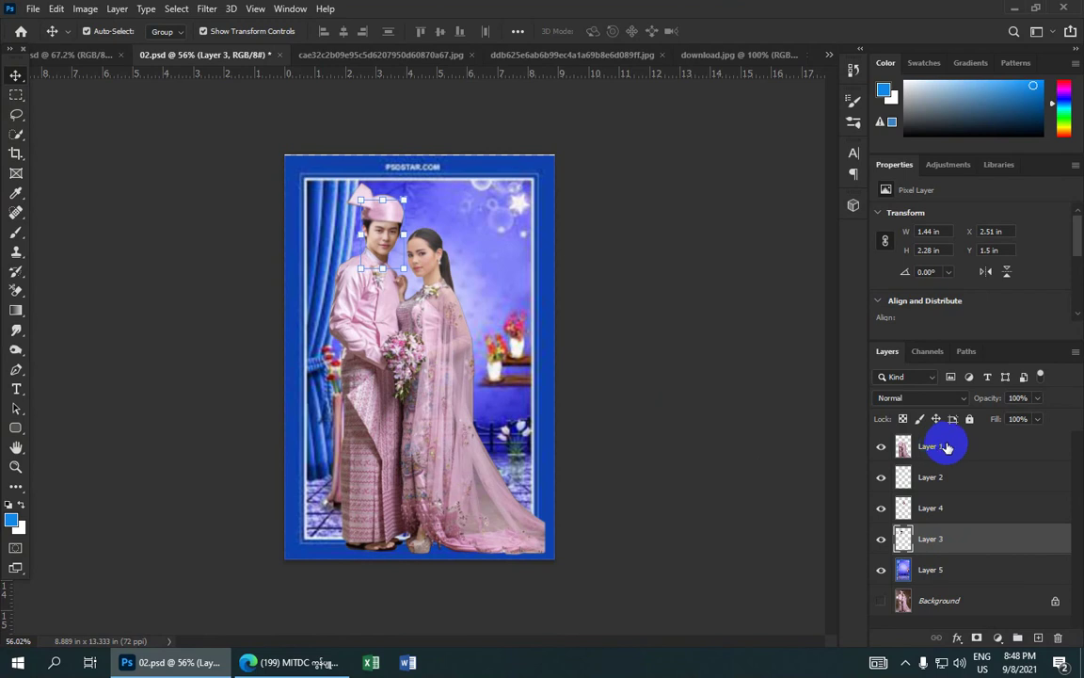
left_click(947, 448, "shift")
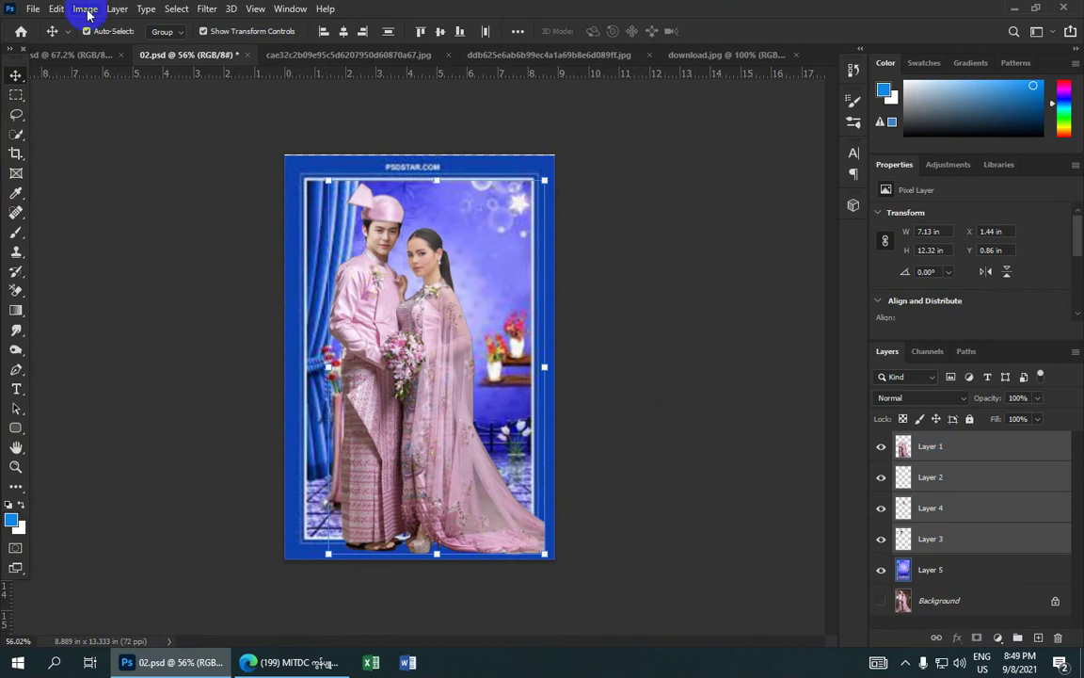
- Merge the couple's layers into Layer 1 and scale it down to about 95%
left_click(117, 9)
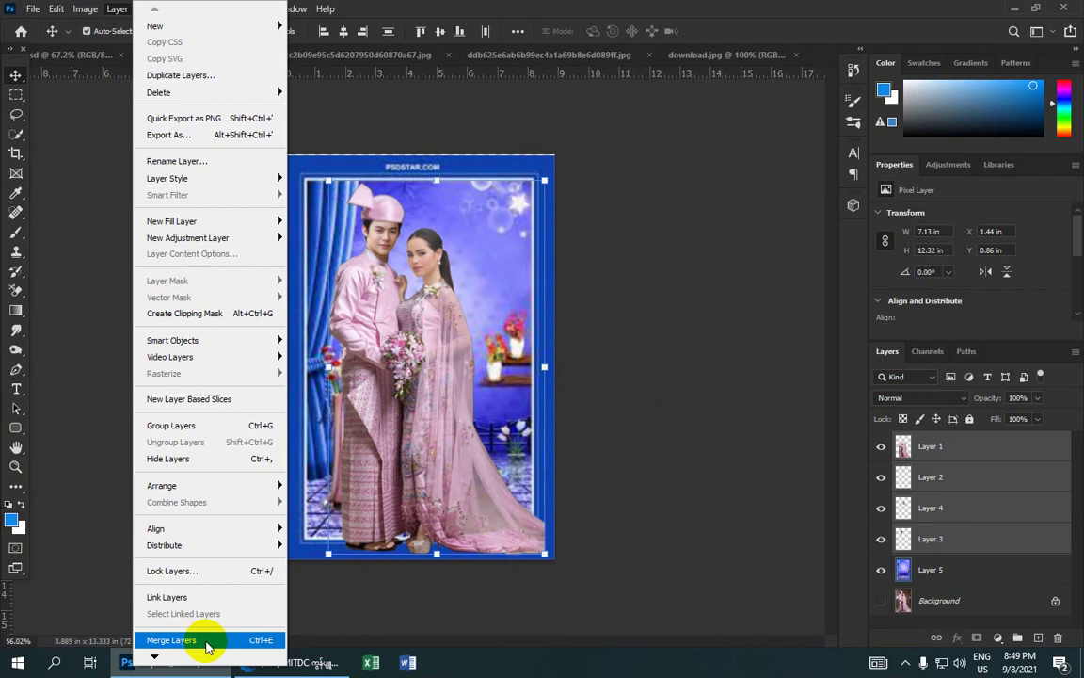
left_click(206, 642)
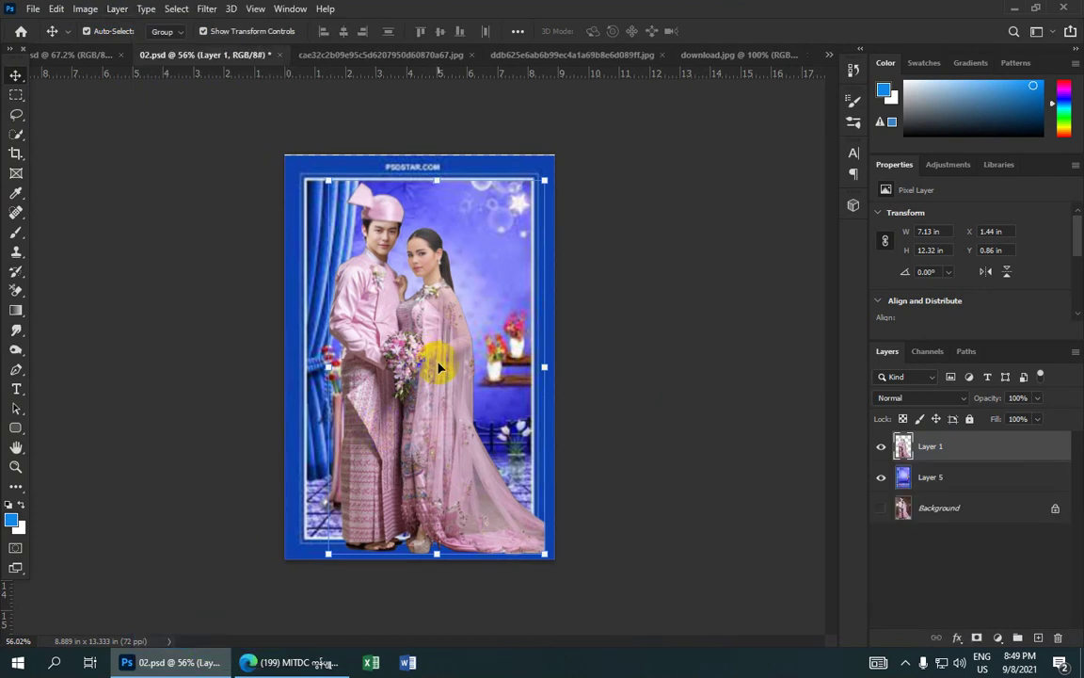
key("Up")
key("Up")
key("Up")
key("Up")
key("Up")
key("Up")
key("Up")
key("Up")
key("Up")
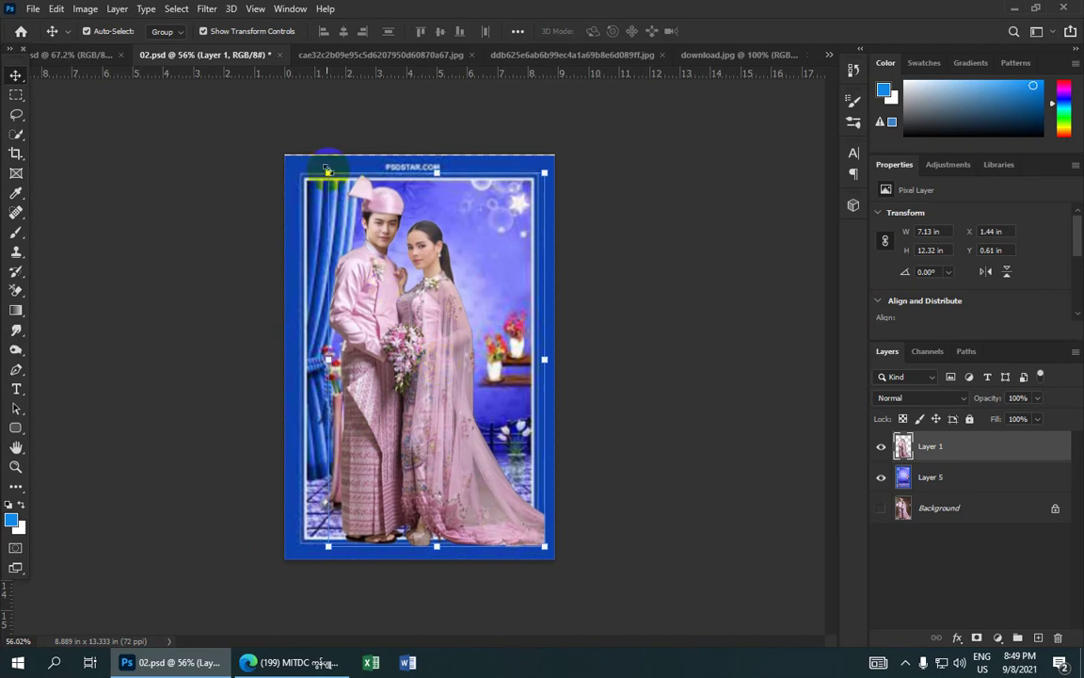
left_click_drag(324, 170, 336, 192)
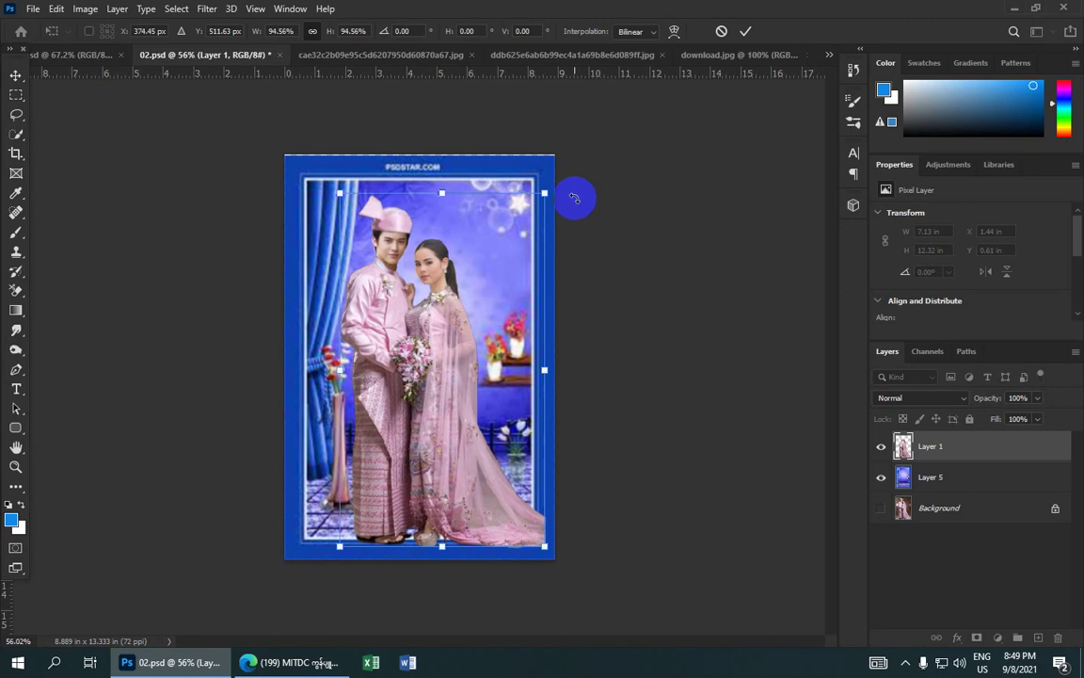
left_click(744, 34)
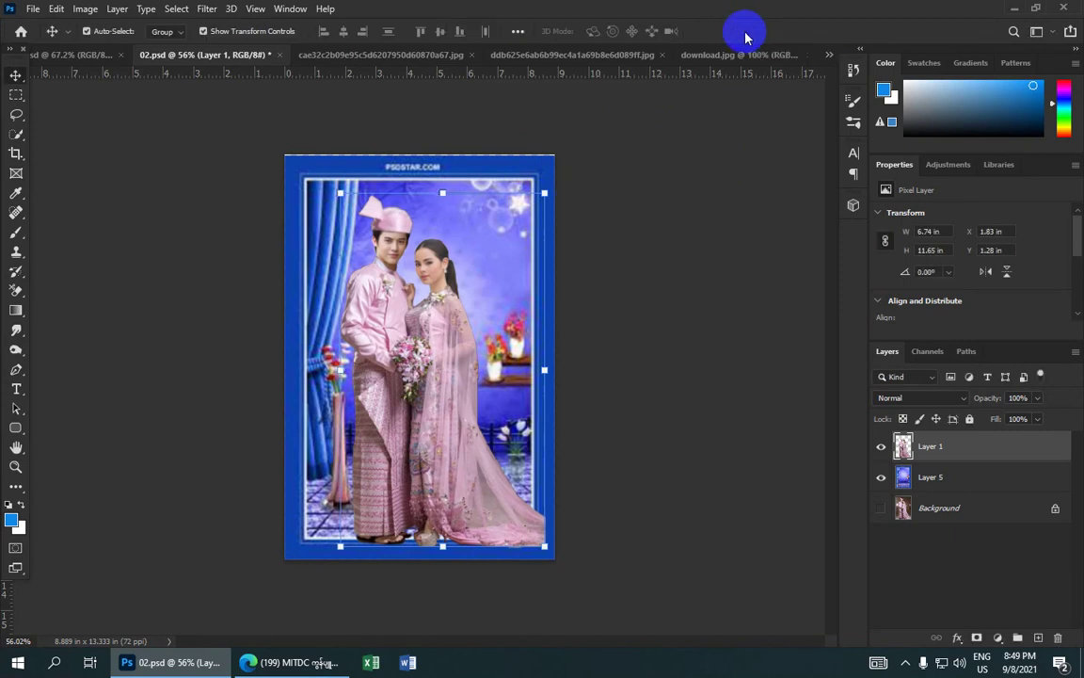
- Nudge the merged couple with arrow keys into position inside the blue frame
key("Left")
key("Left")
key("Left")
key("Up")
key("Up")
key("Up")
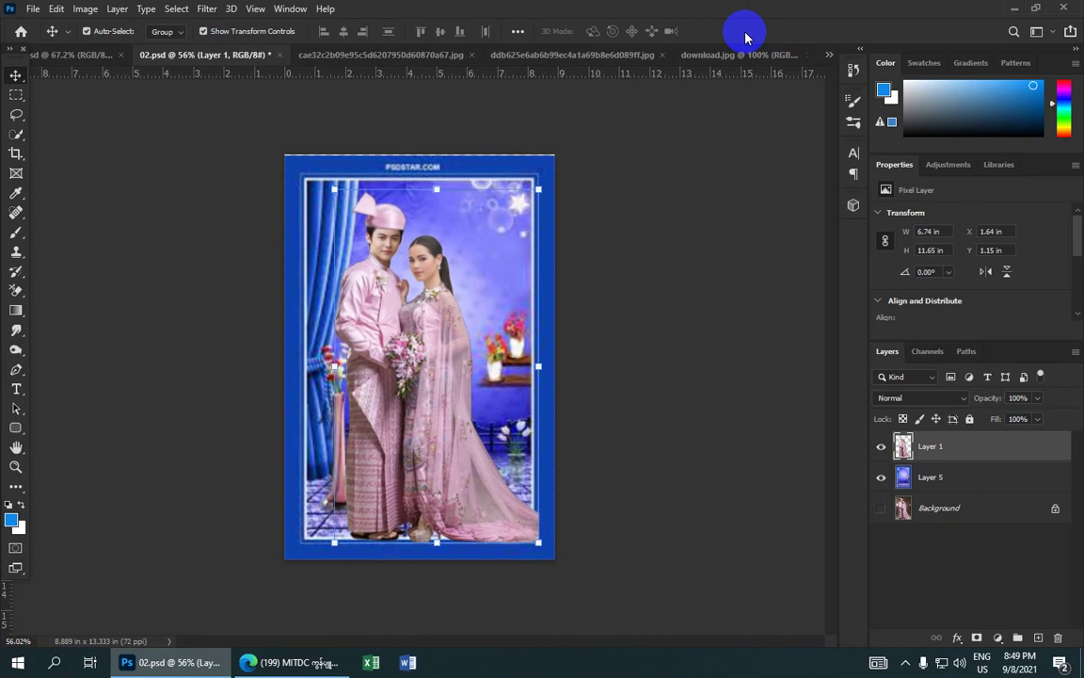
key("Left")
key("Left")
key("Left")
key("Up")
key("Up")
key("Up")
key("Left")
key("Left")
key("Left")
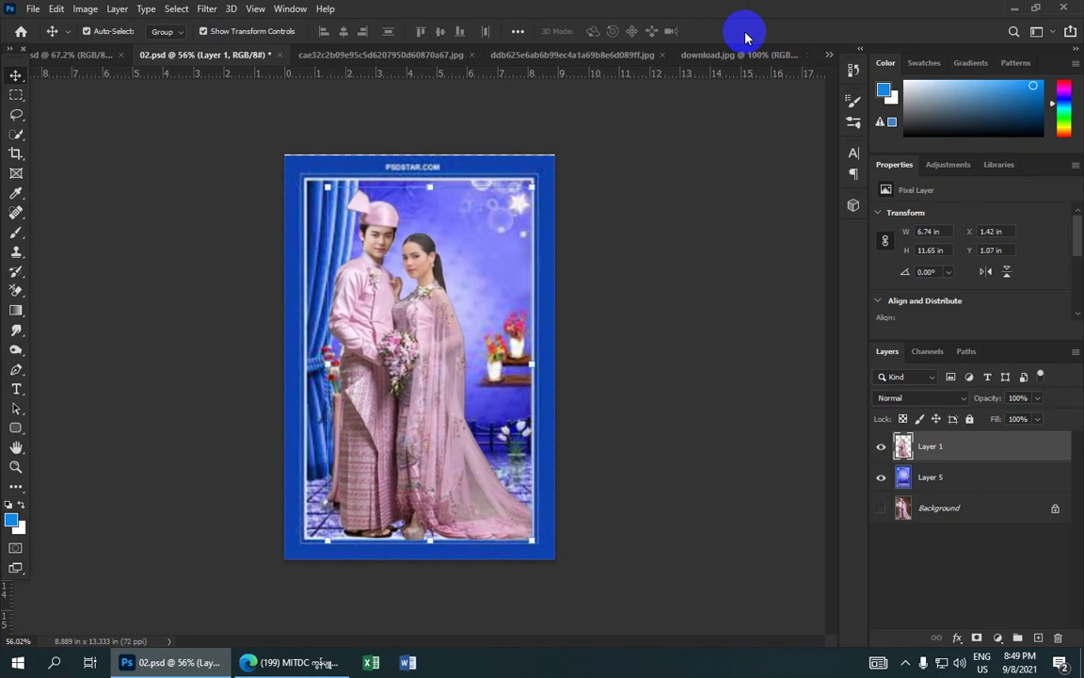
key("Right")
key("Right")
key("Down")
key("Down")
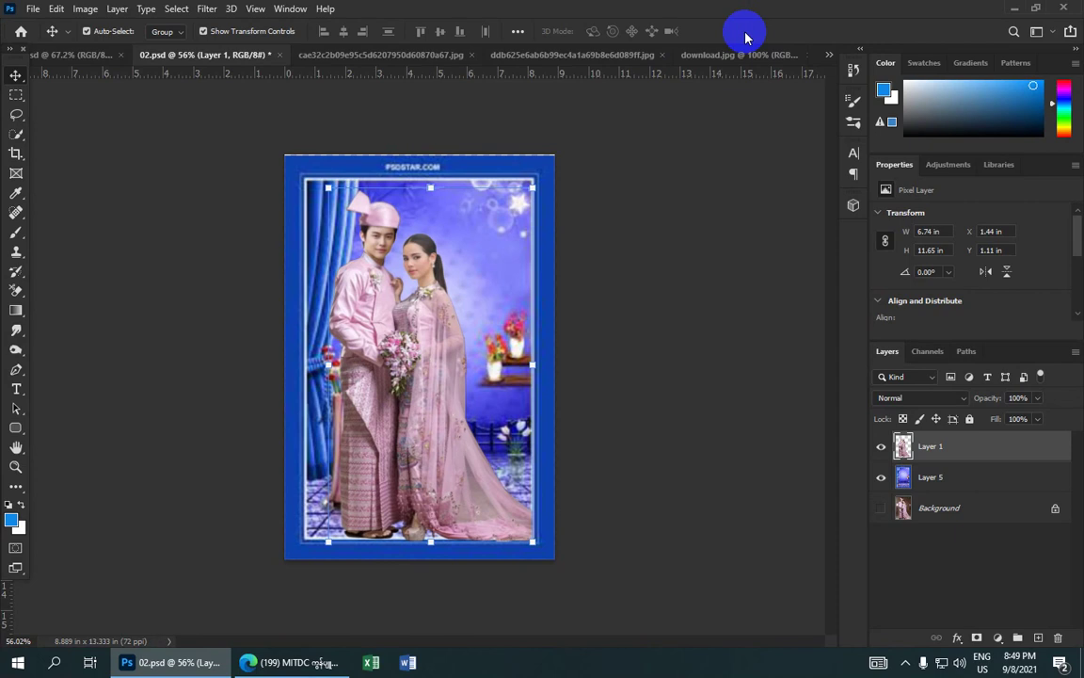
- Deselect, compare with 001.psd, then view 02.psd zoomed in and bring up the File menu
left_click(625, 198)
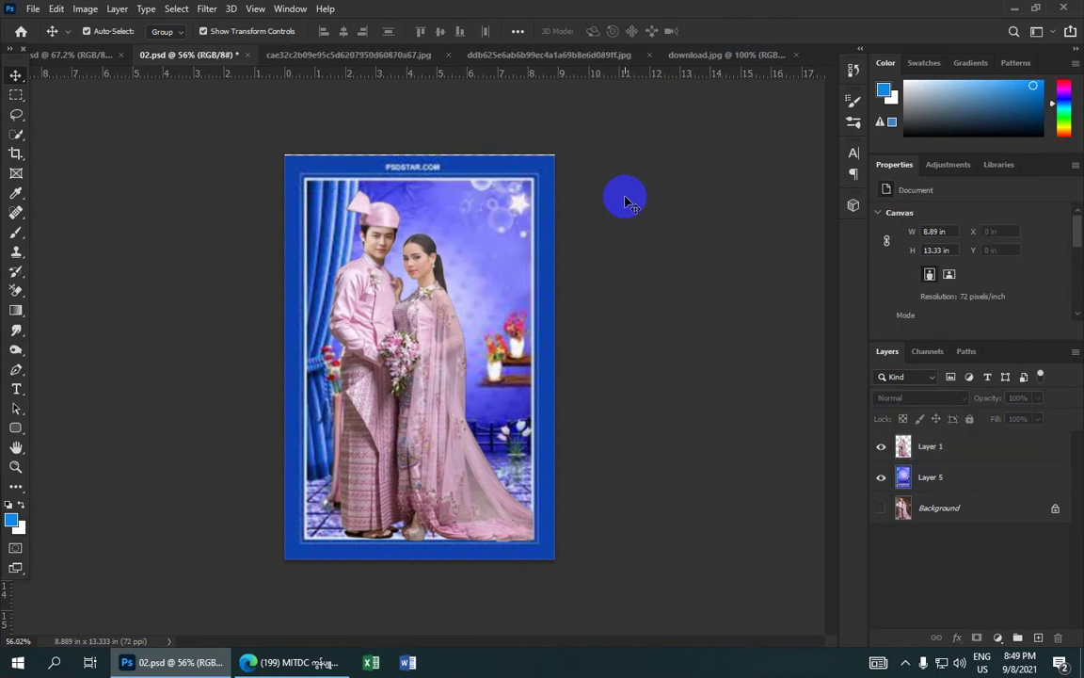
scroll(616, 242, "down", 1)
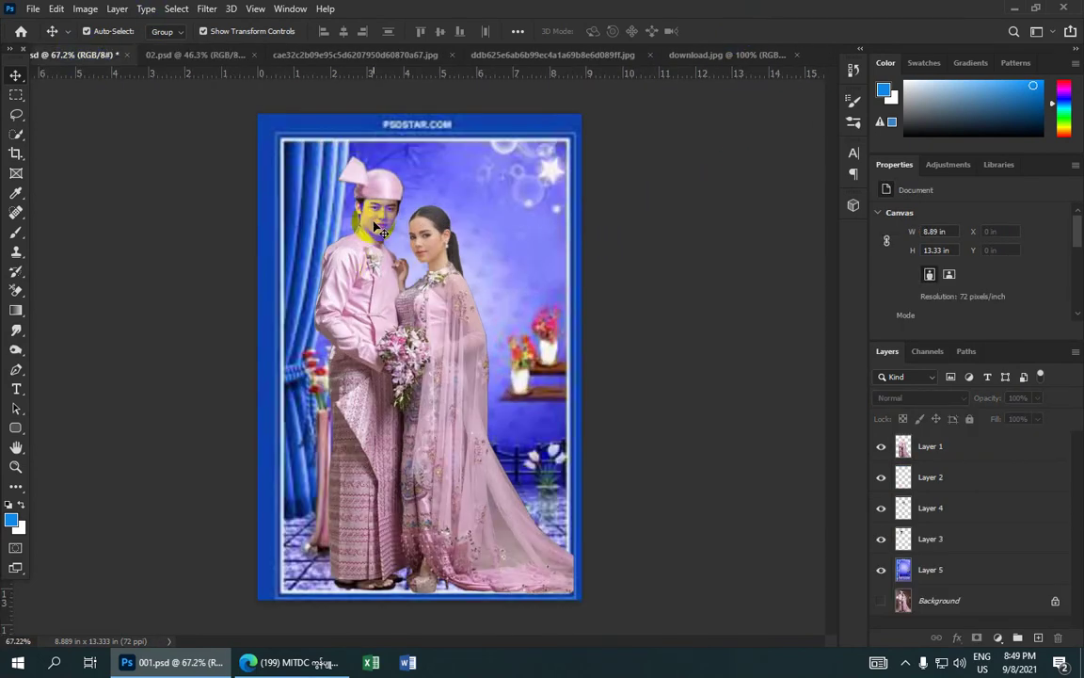
left_click(72, 54)
left_click(190, 53)
scroll(414, 244, "up", 4)
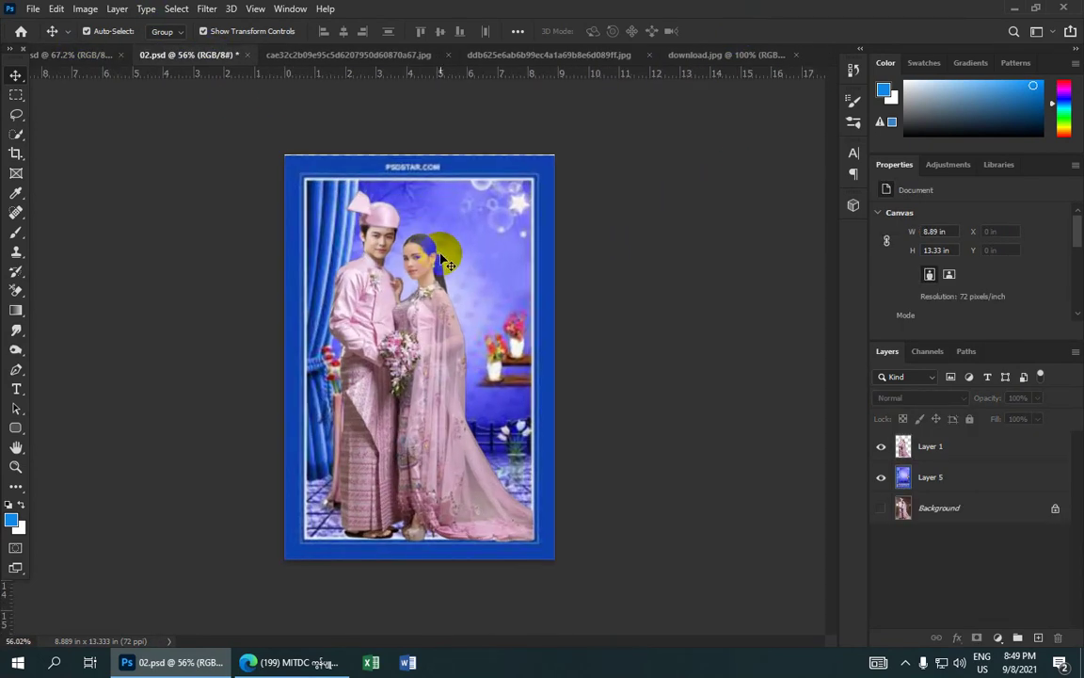
scroll(452, 268, "up", 1)
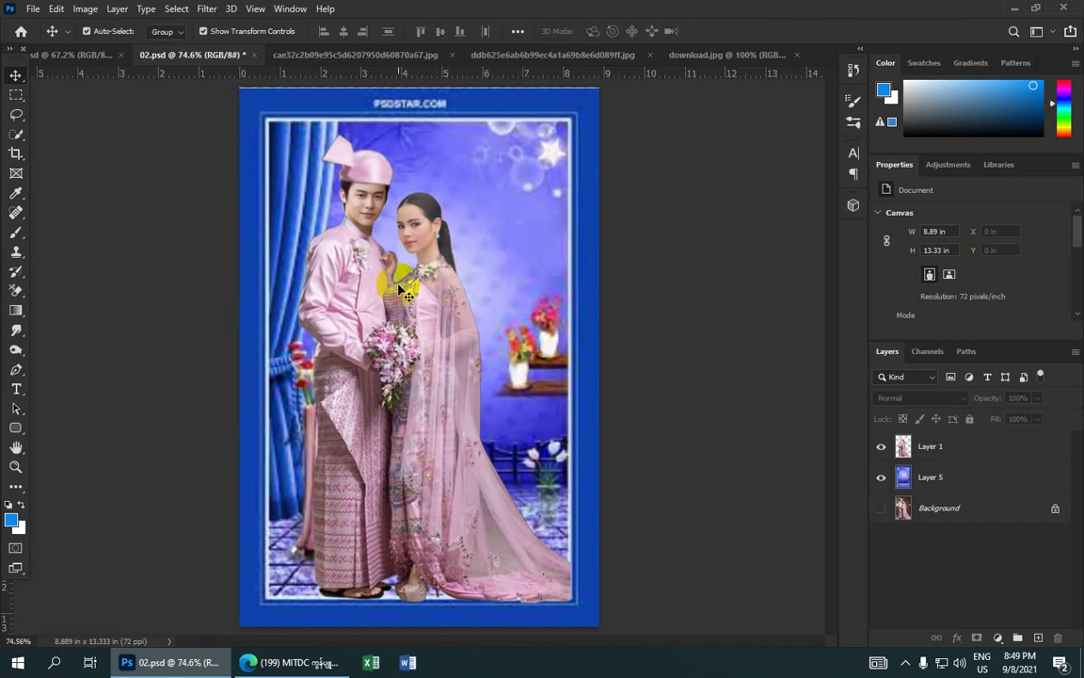
left_click(33, 9)
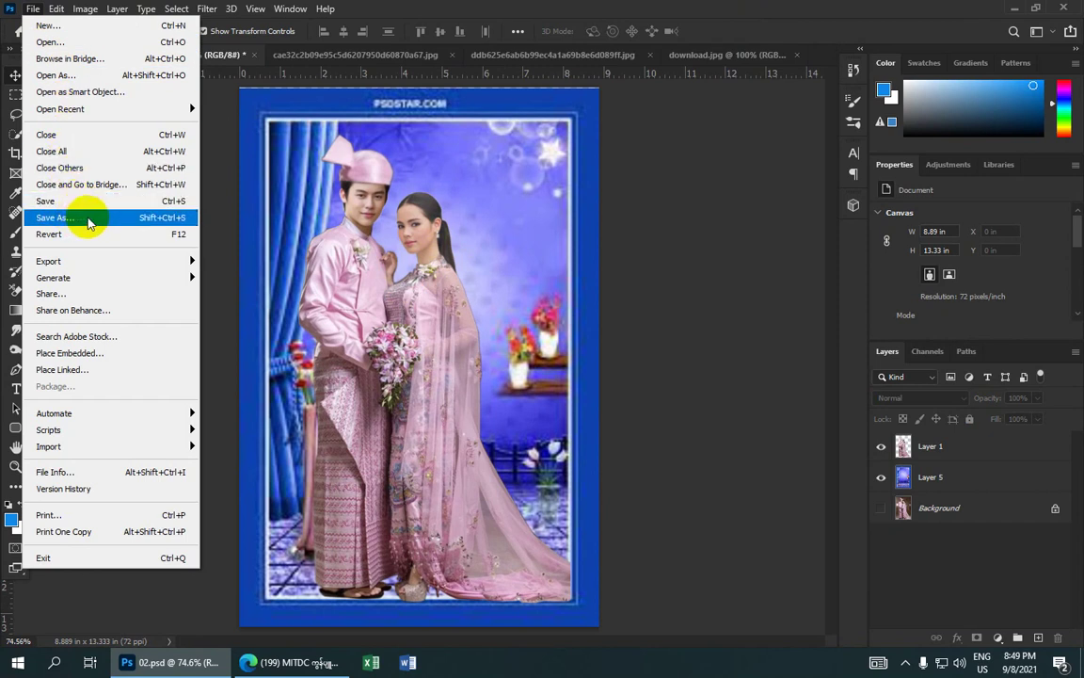
- Start Save As and go into the 57 Myanmar Wedding Dress folder
left_click(106, 222)
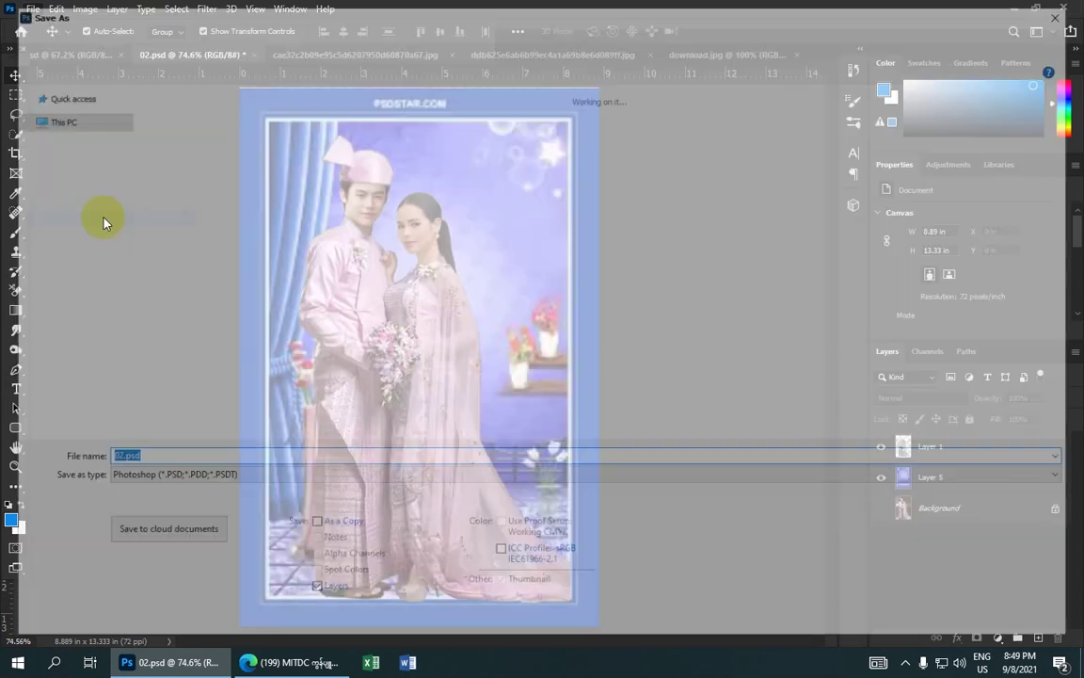
left_click(77, 38)
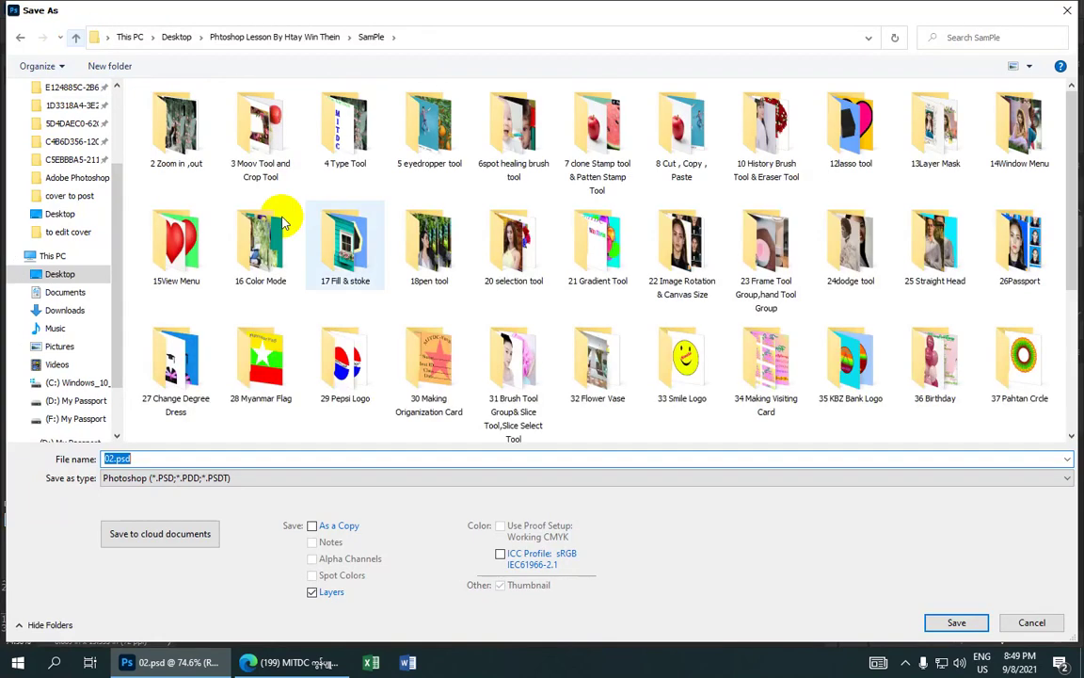
scroll(423, 301, "down", 3)
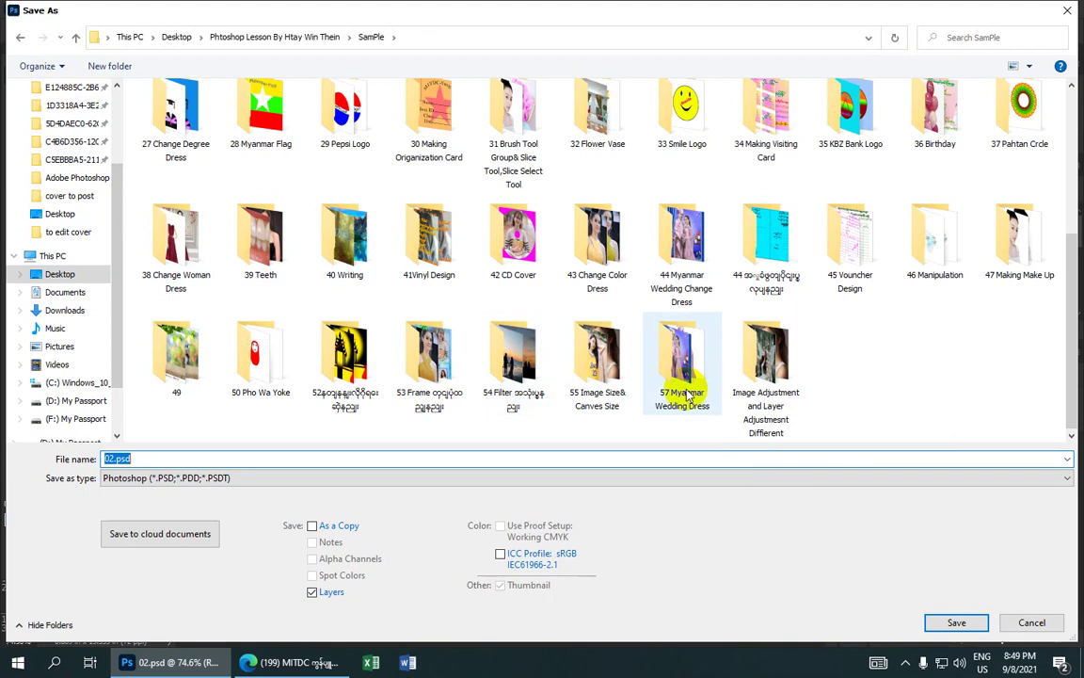
mouse_move(681, 362)
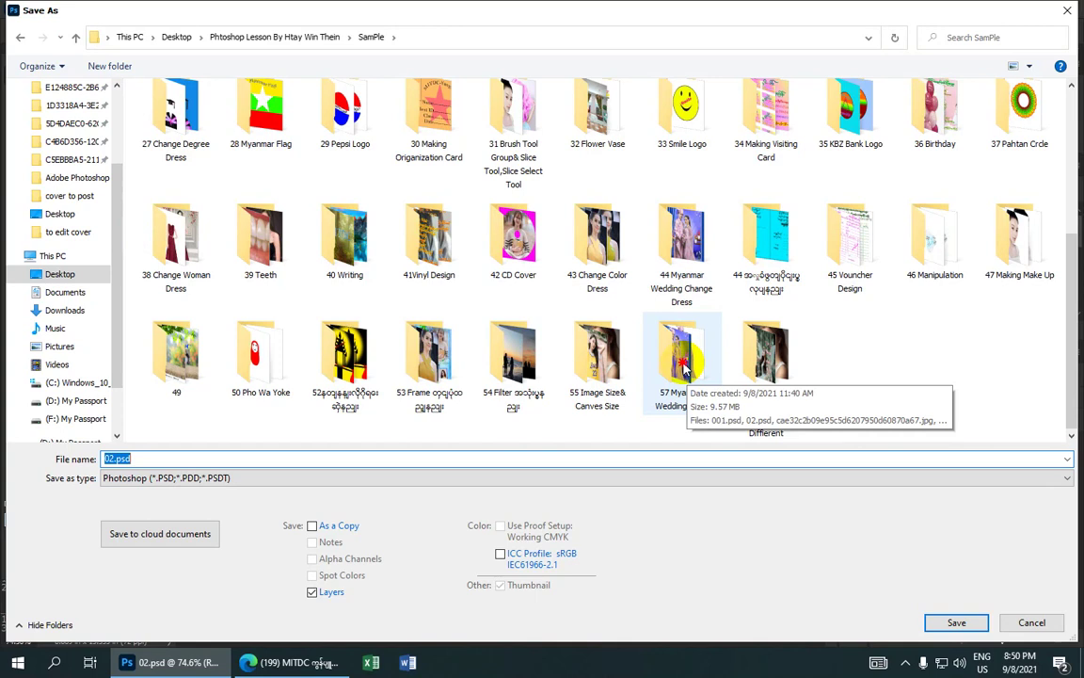
double_click(681, 363)
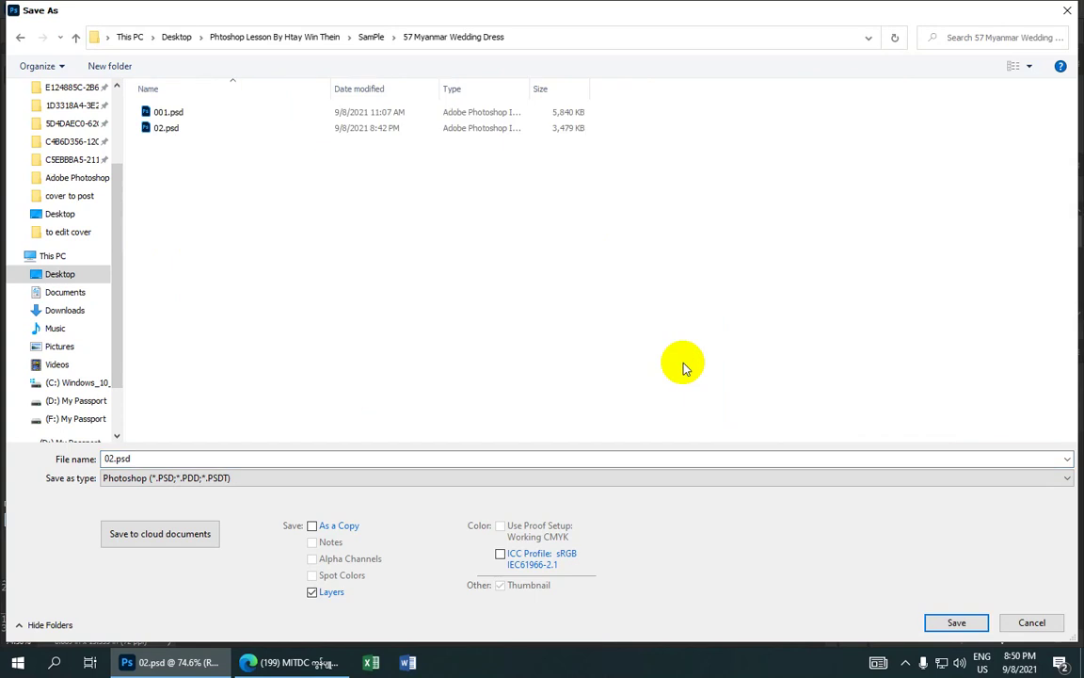
- Name the file Myamar Wedding Change Dress and save it as JPEG
double_click(268, 454)
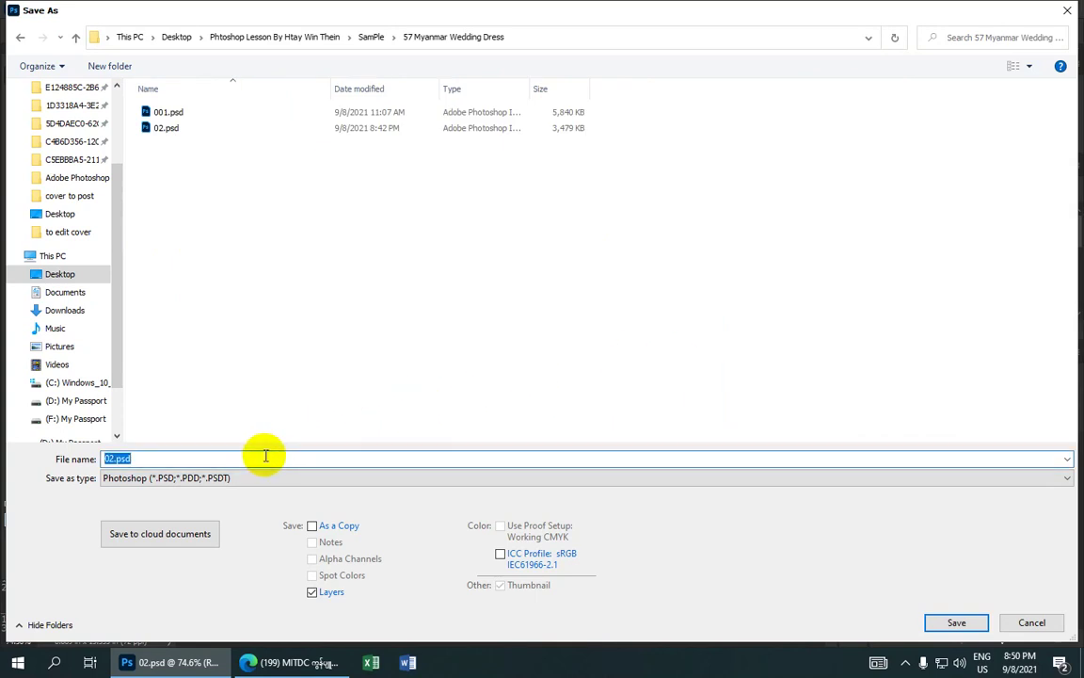
type("Myamar Wedd")
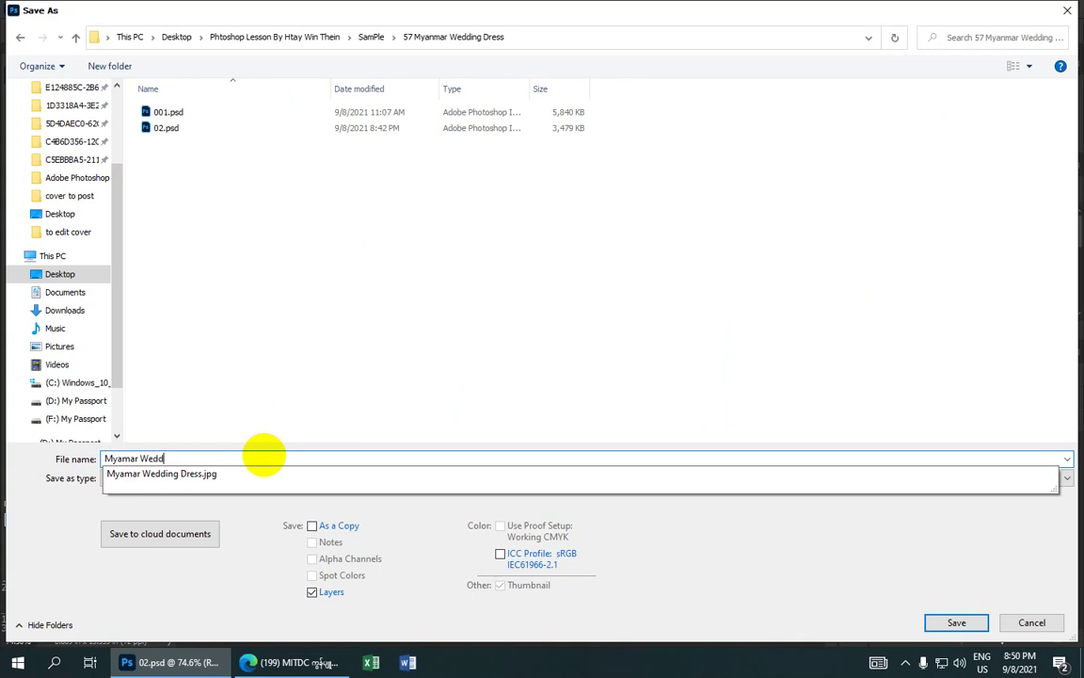
type("Change Dress")
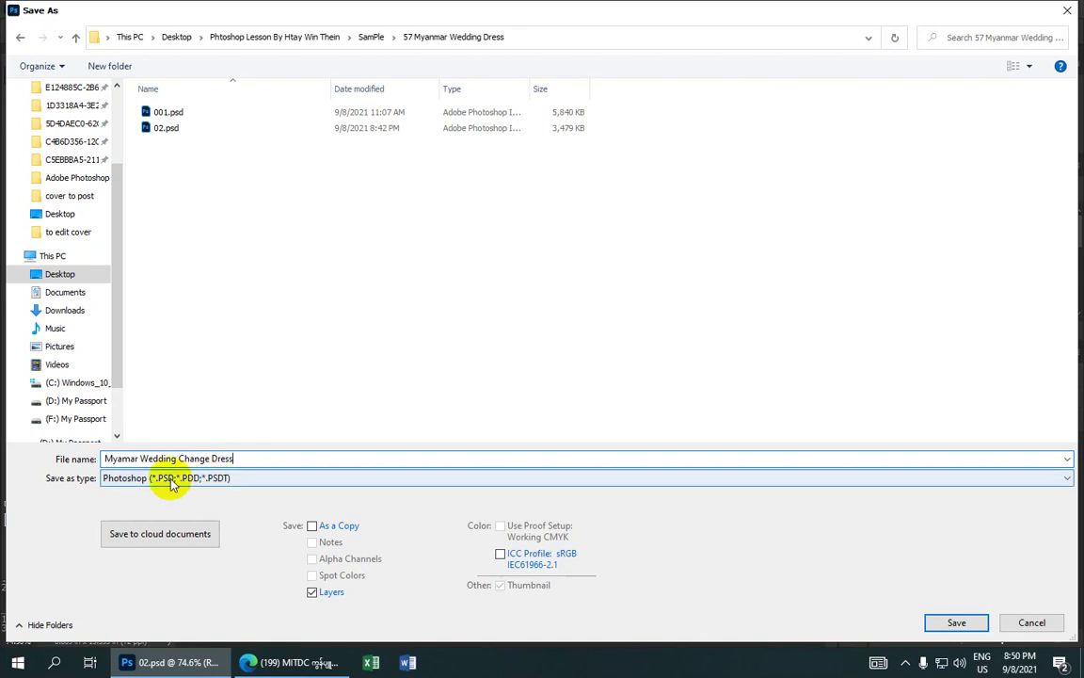
left_click(1063, 477)
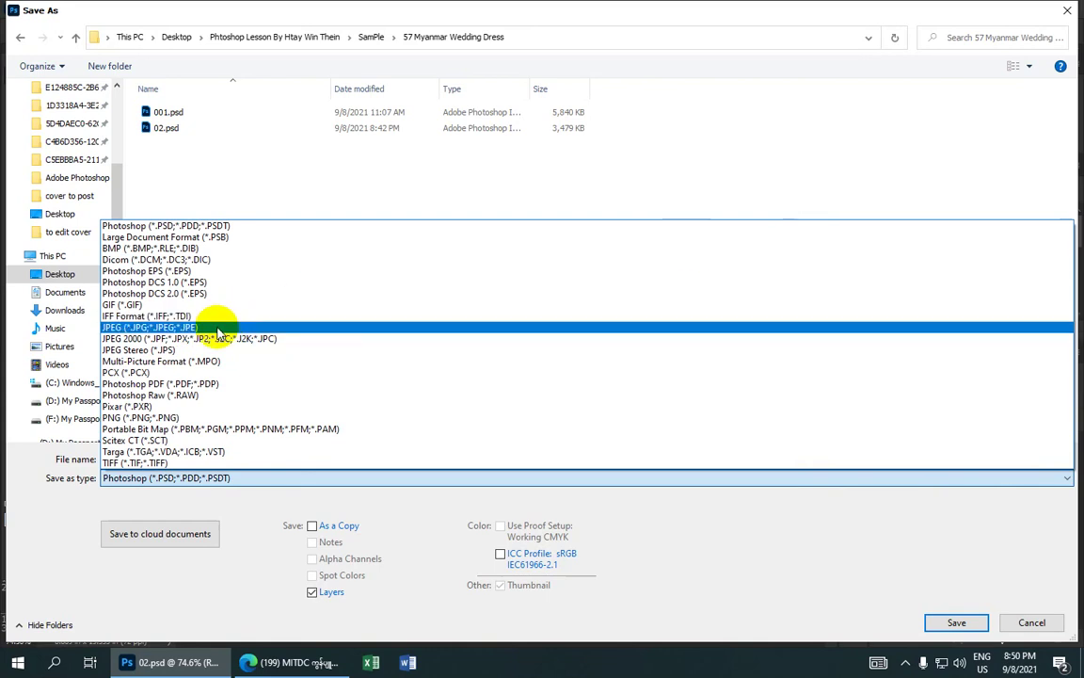
left_click(216, 329)
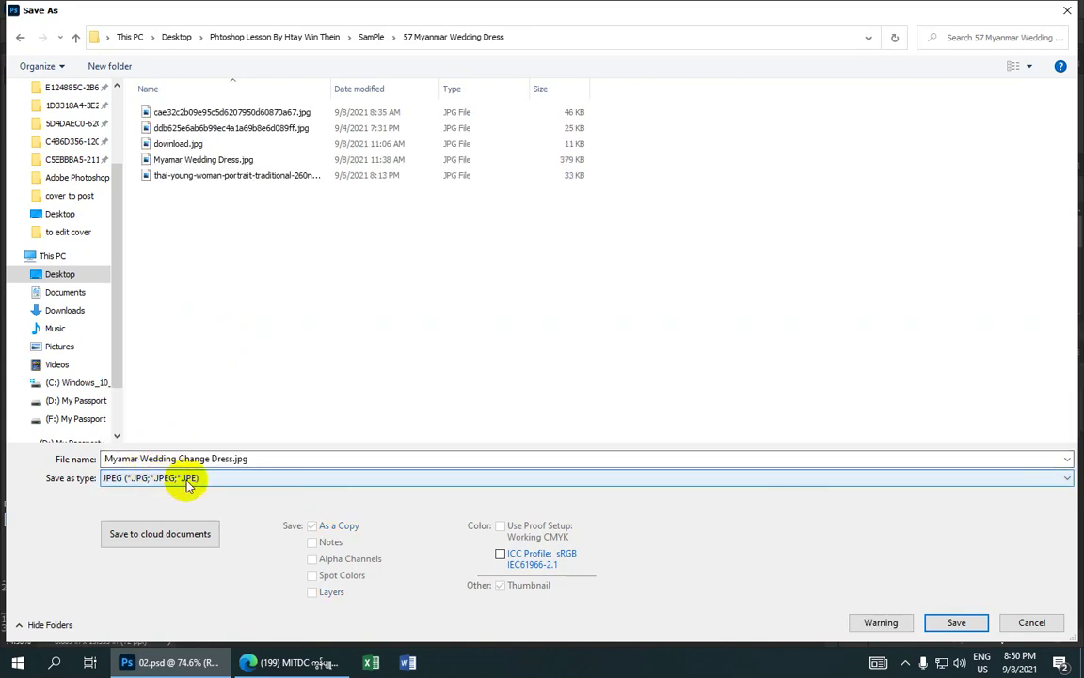
left_click(960, 622)
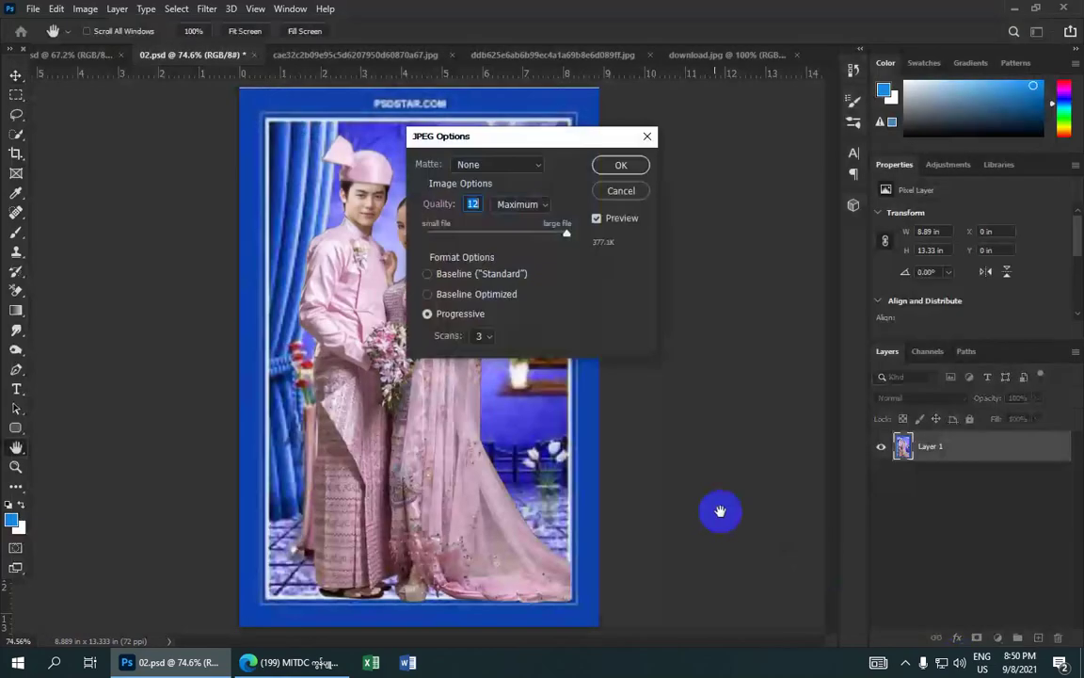
- Finish the JPEG save at Quality 12 (Maximum), then minimize Photoshop
left_click(475, 205)
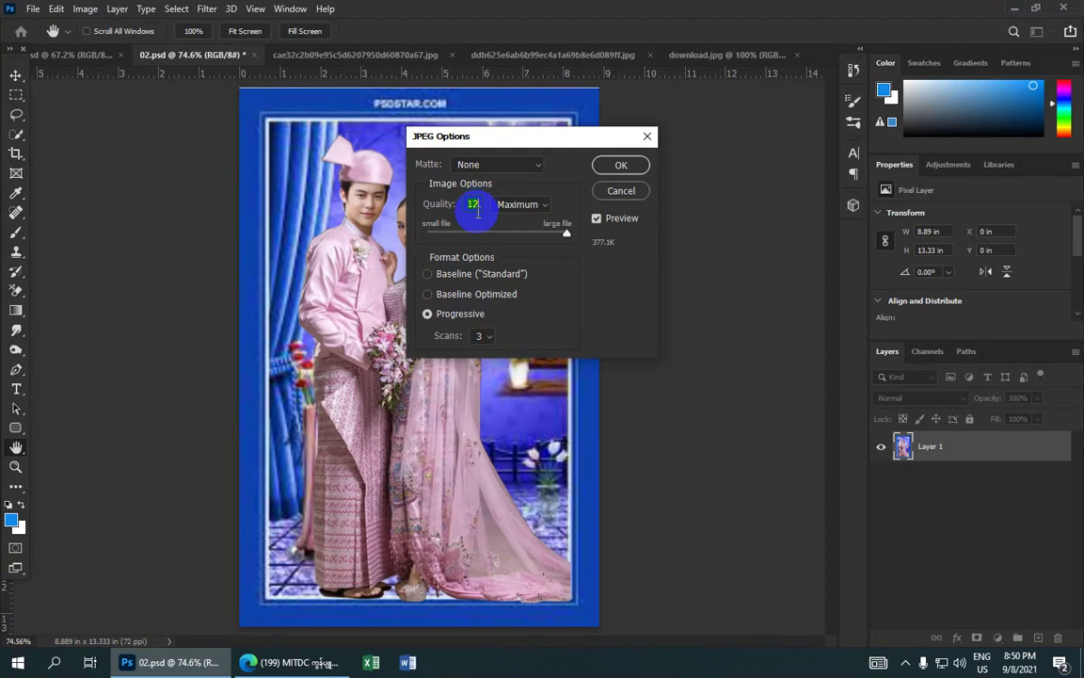
left_click(619, 166)
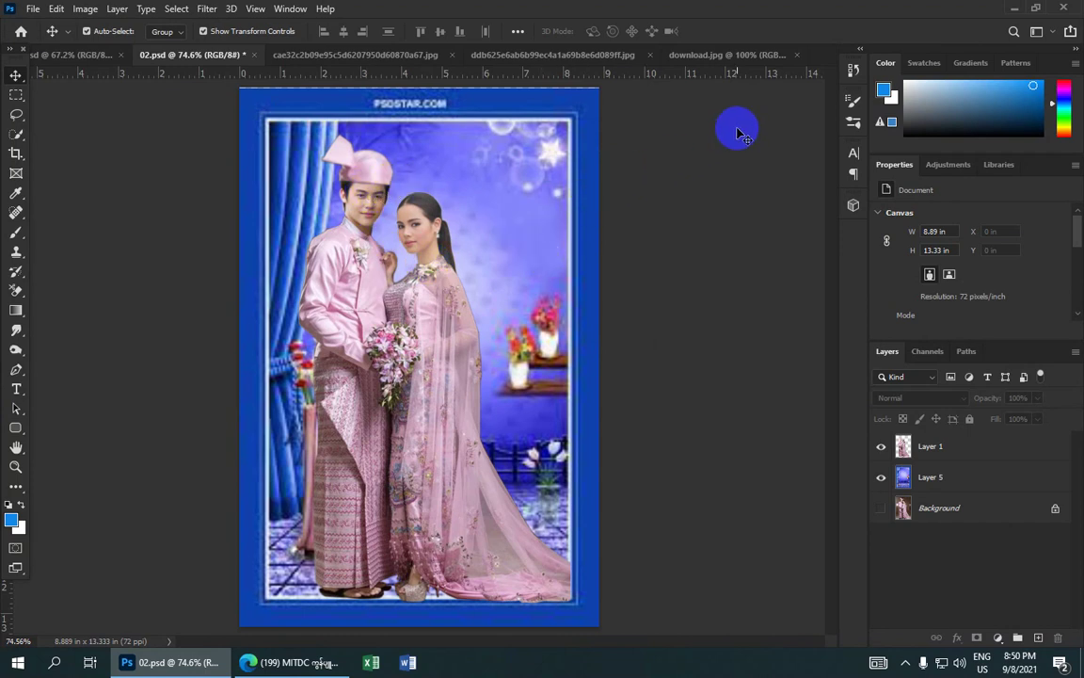
left_click(1013, 9)
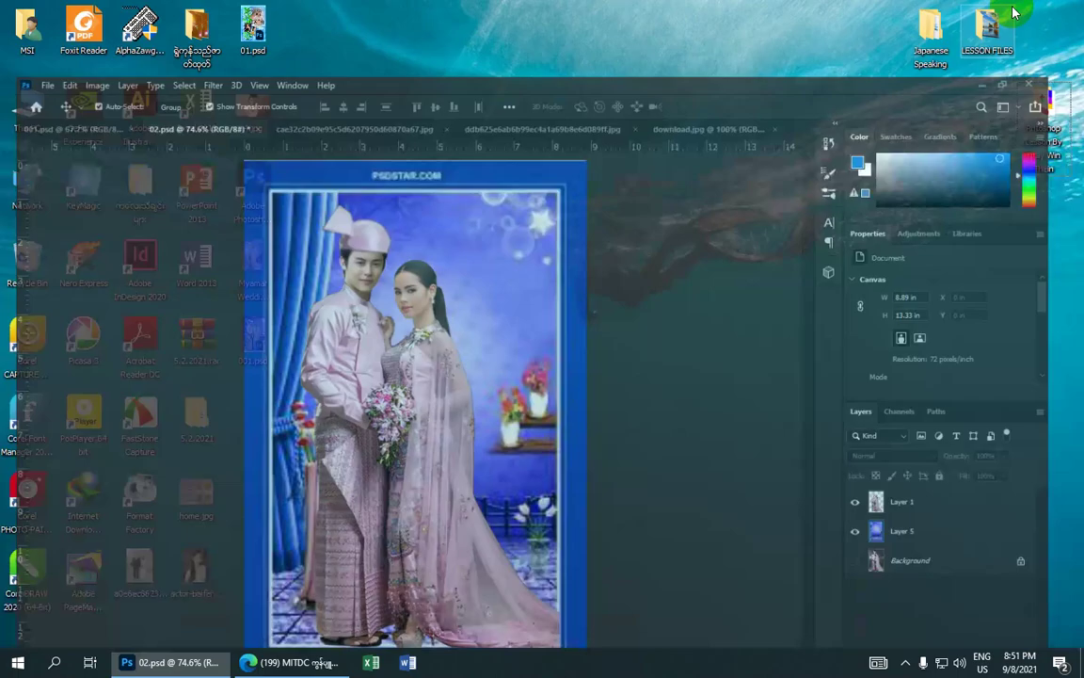